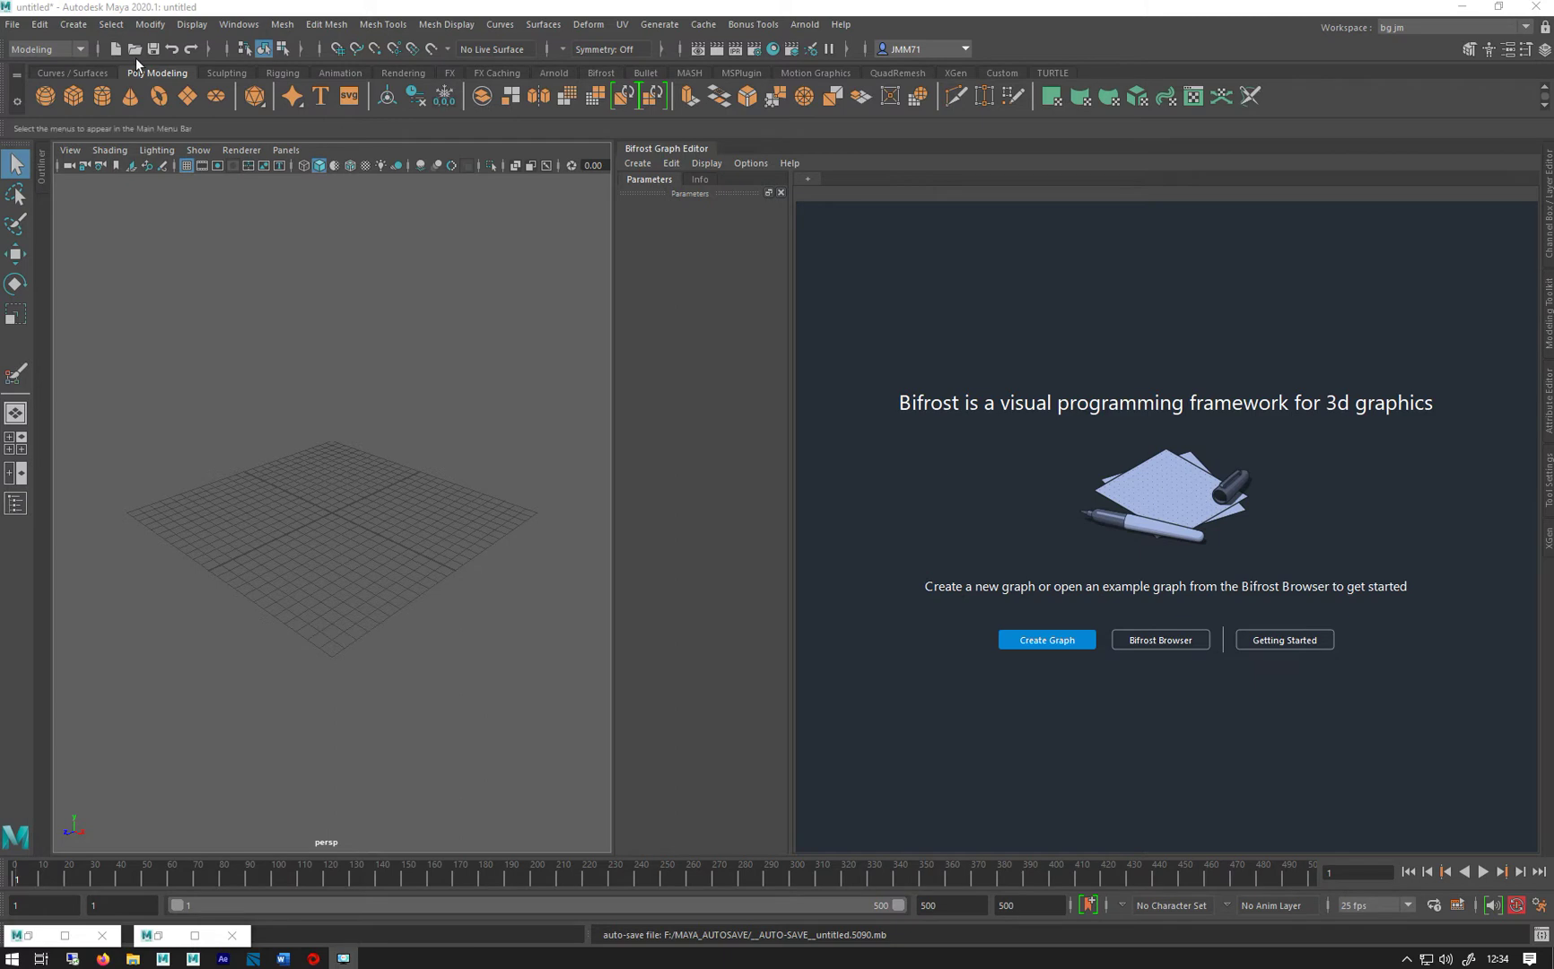
Create a platonic solid and set its polyPlatonic1 subdivision mode to Triangles with 20 subdivisions.
left_click(260, 95)
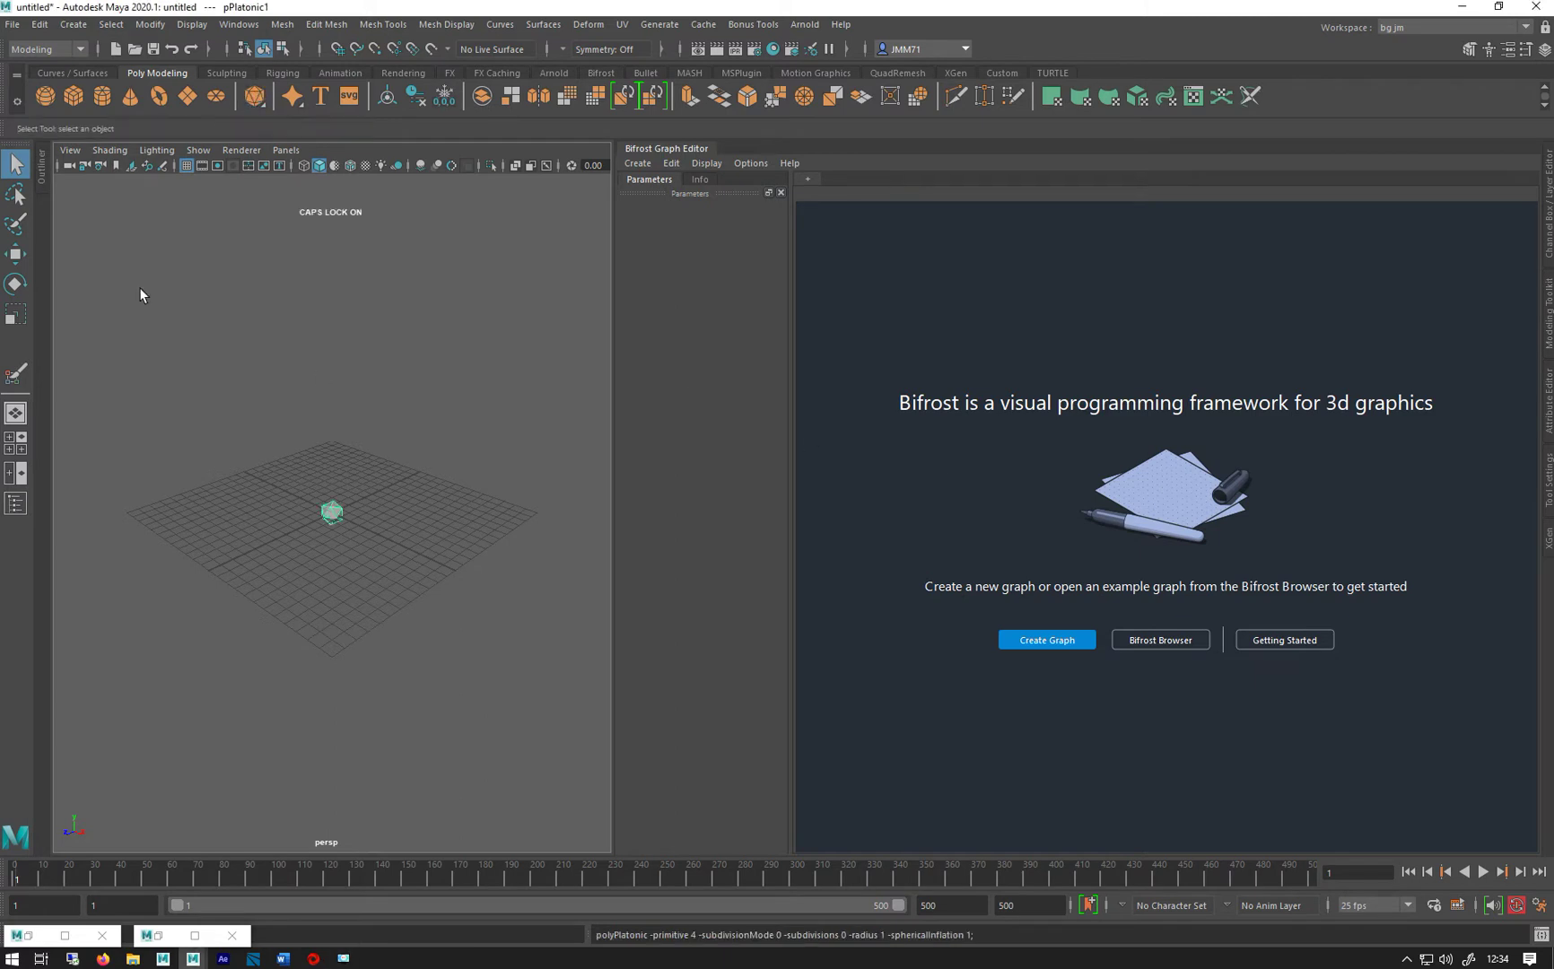
scroll(273, 510, "up", 5)
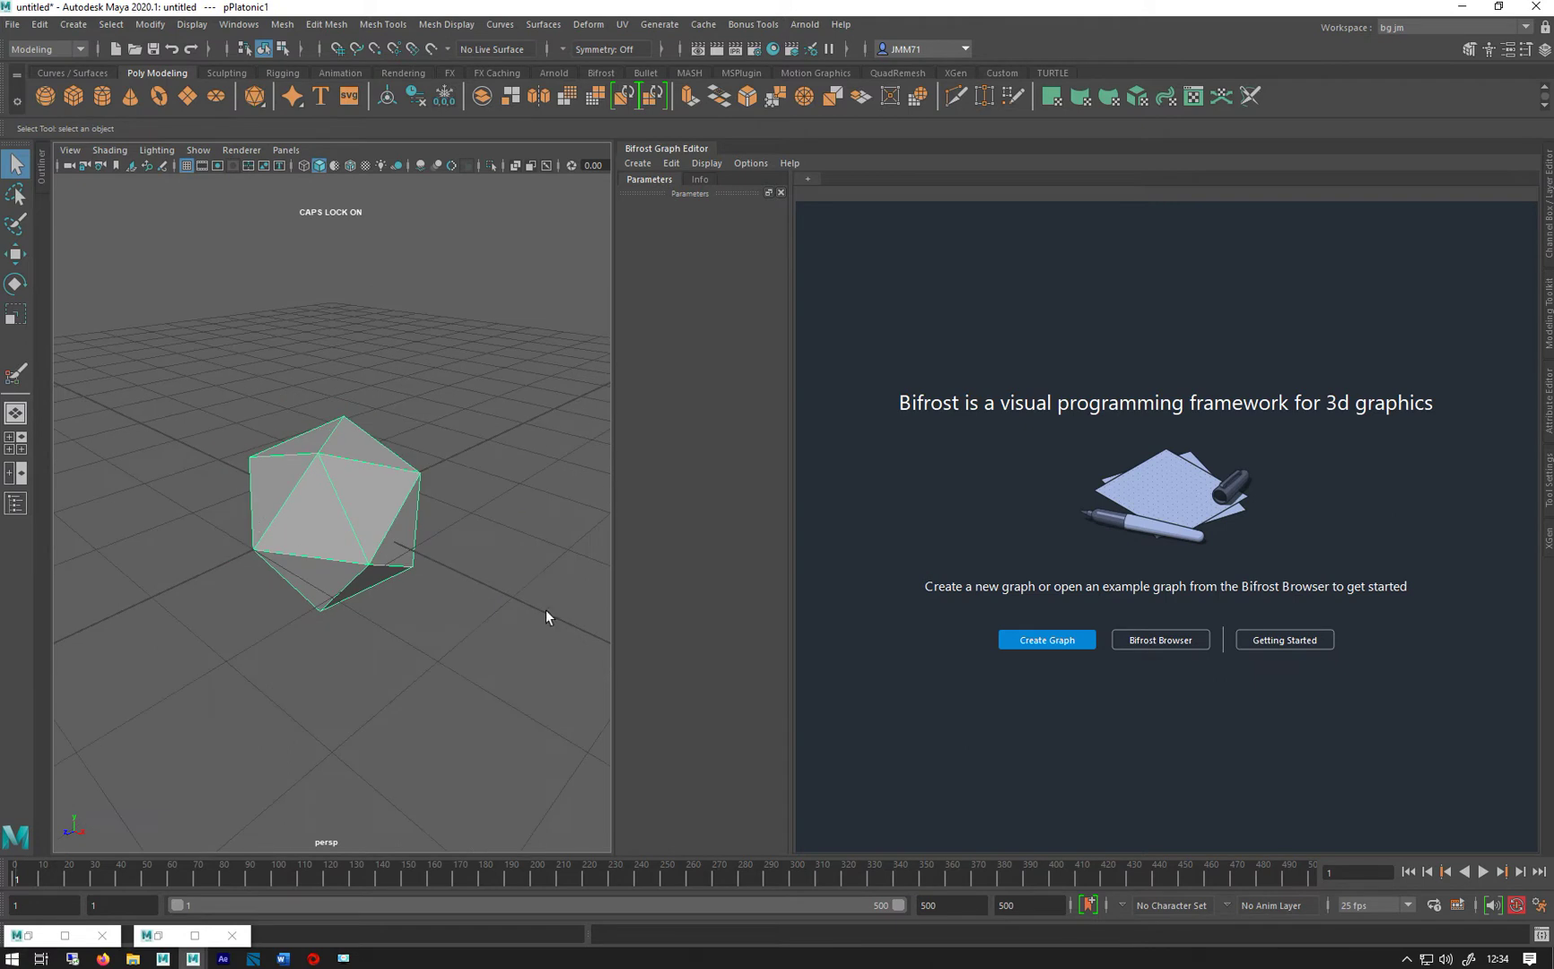
left_click(1549, 437)
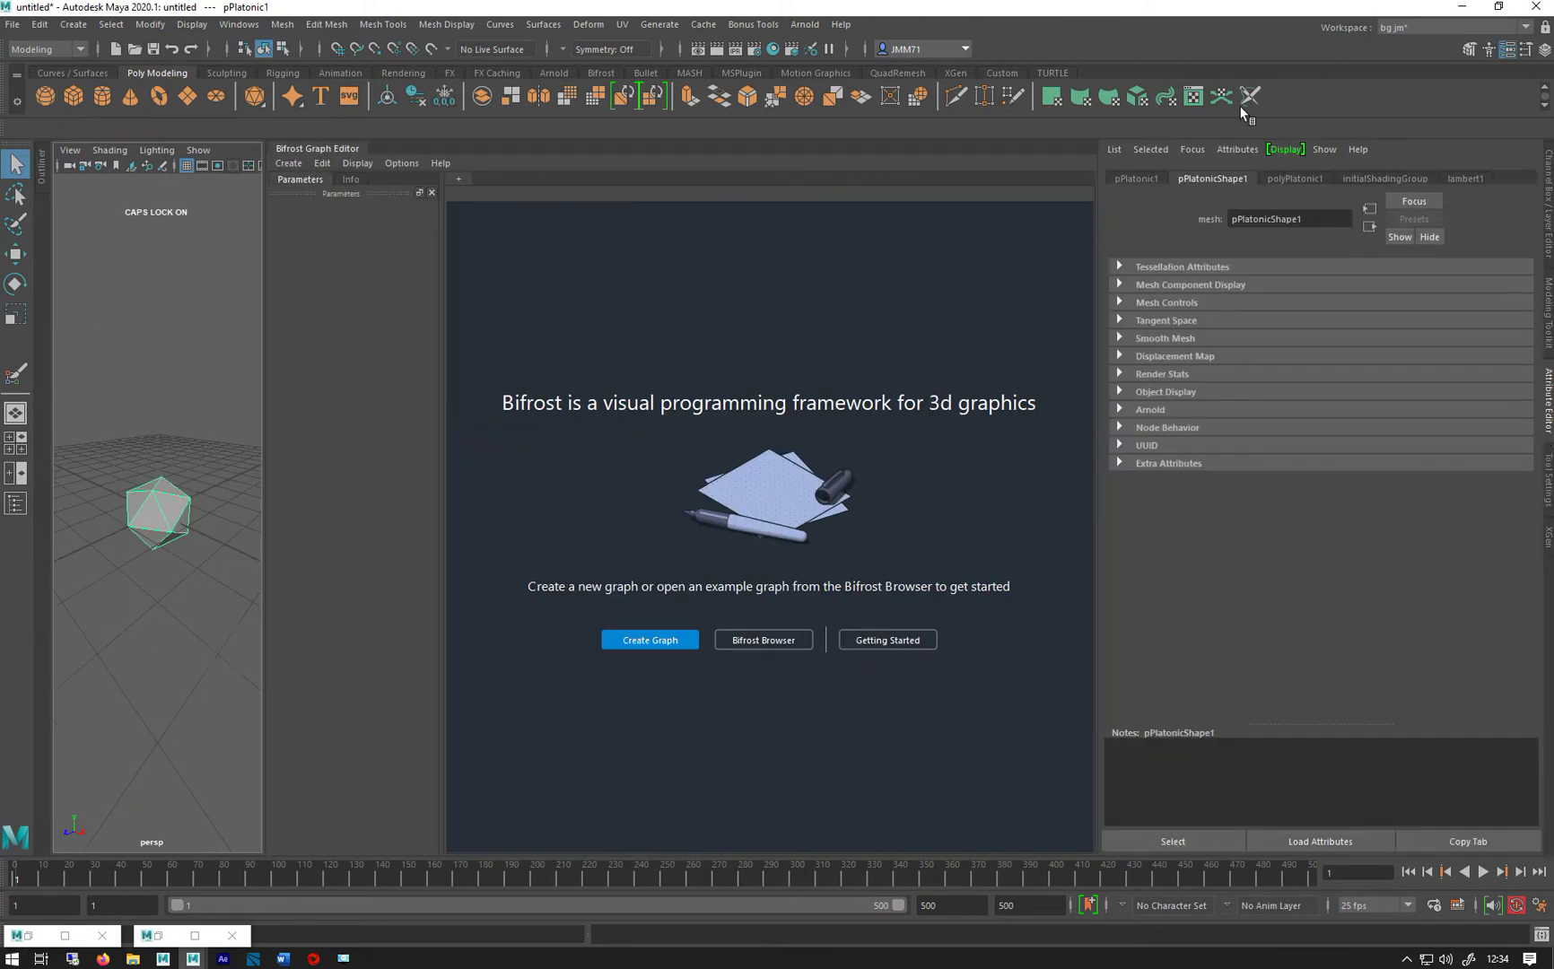
left_click(1276, 178)
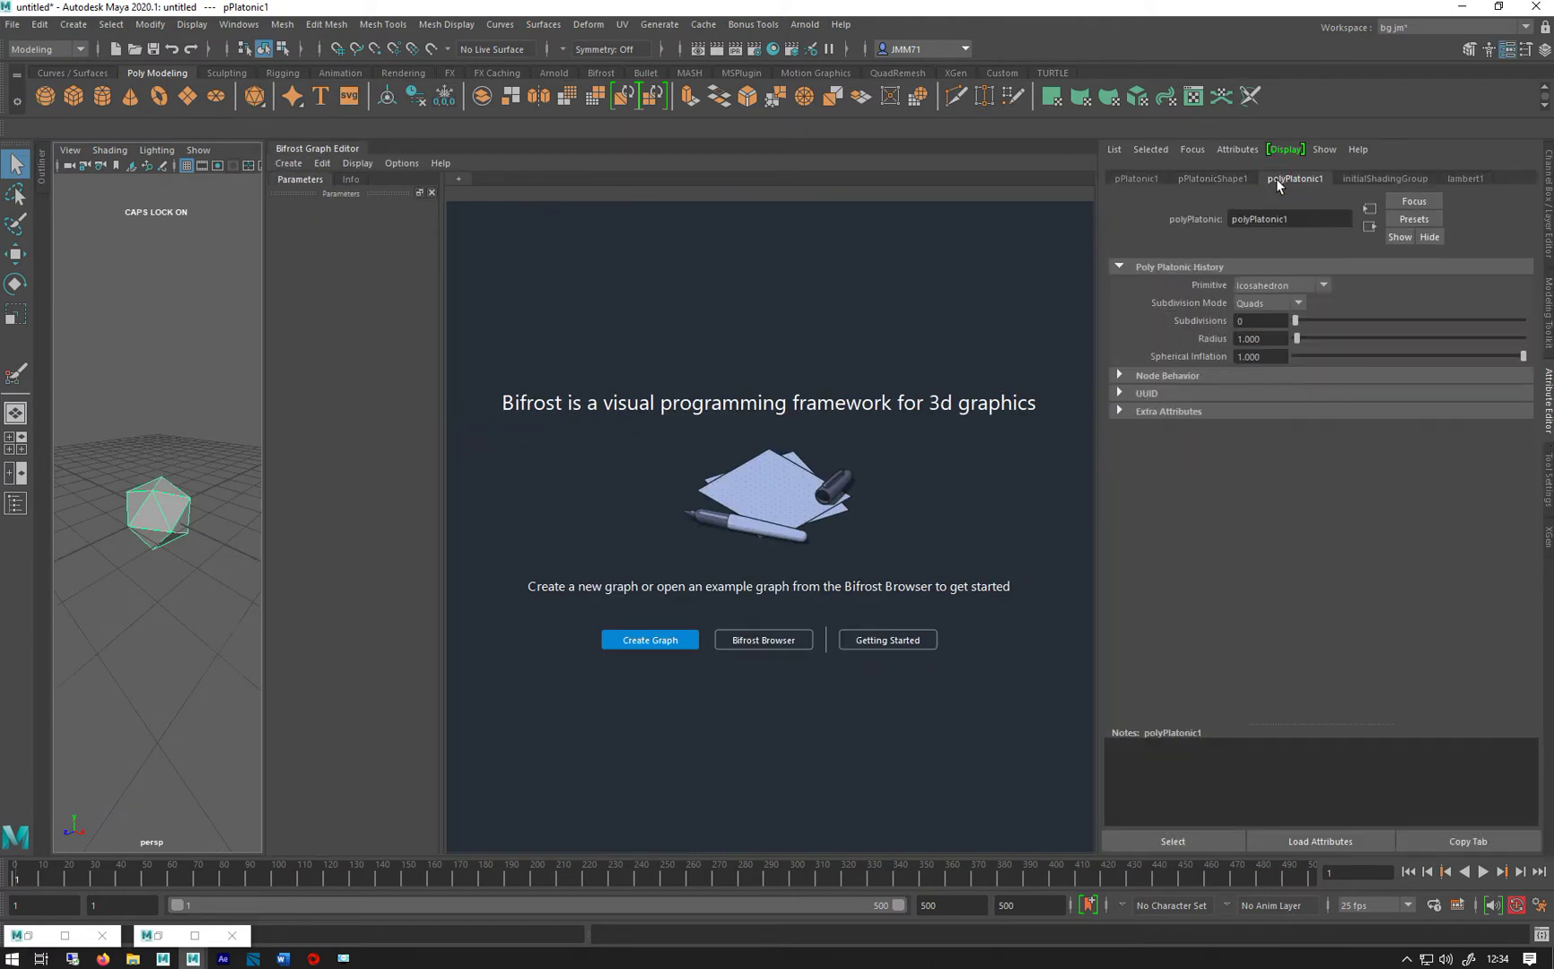
left_click(1274, 304)
left_click(1272, 338)
left_click(1240, 321)
type("20")
key("Return")
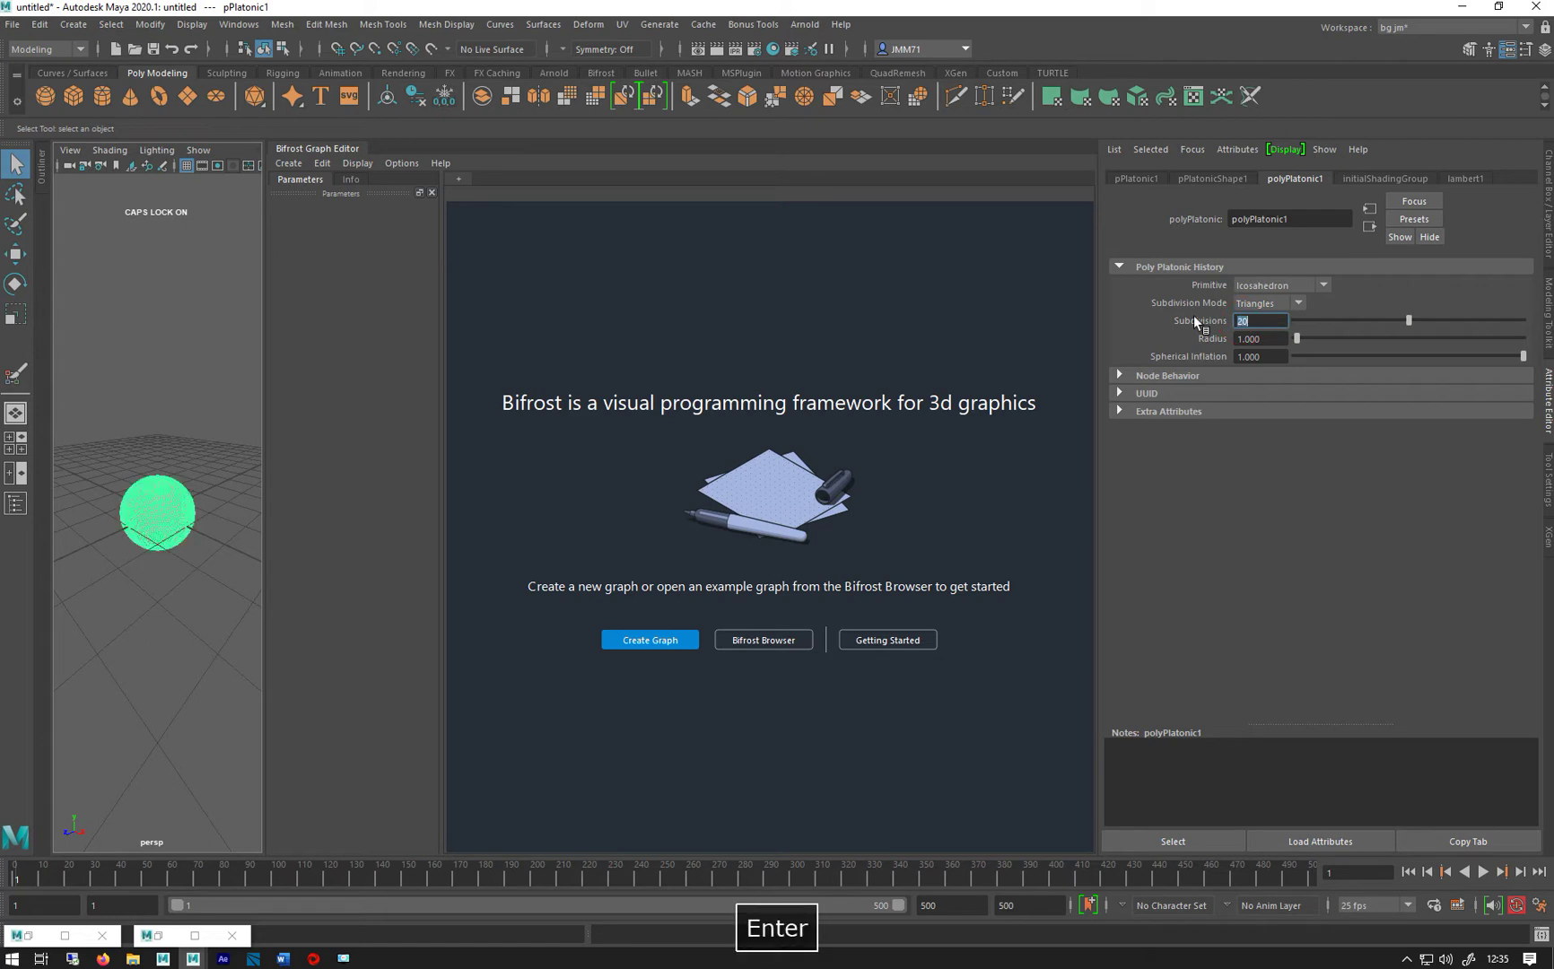
Keep Triangles as the subdivision mode and set the sphere's radius to 5.
key("f")
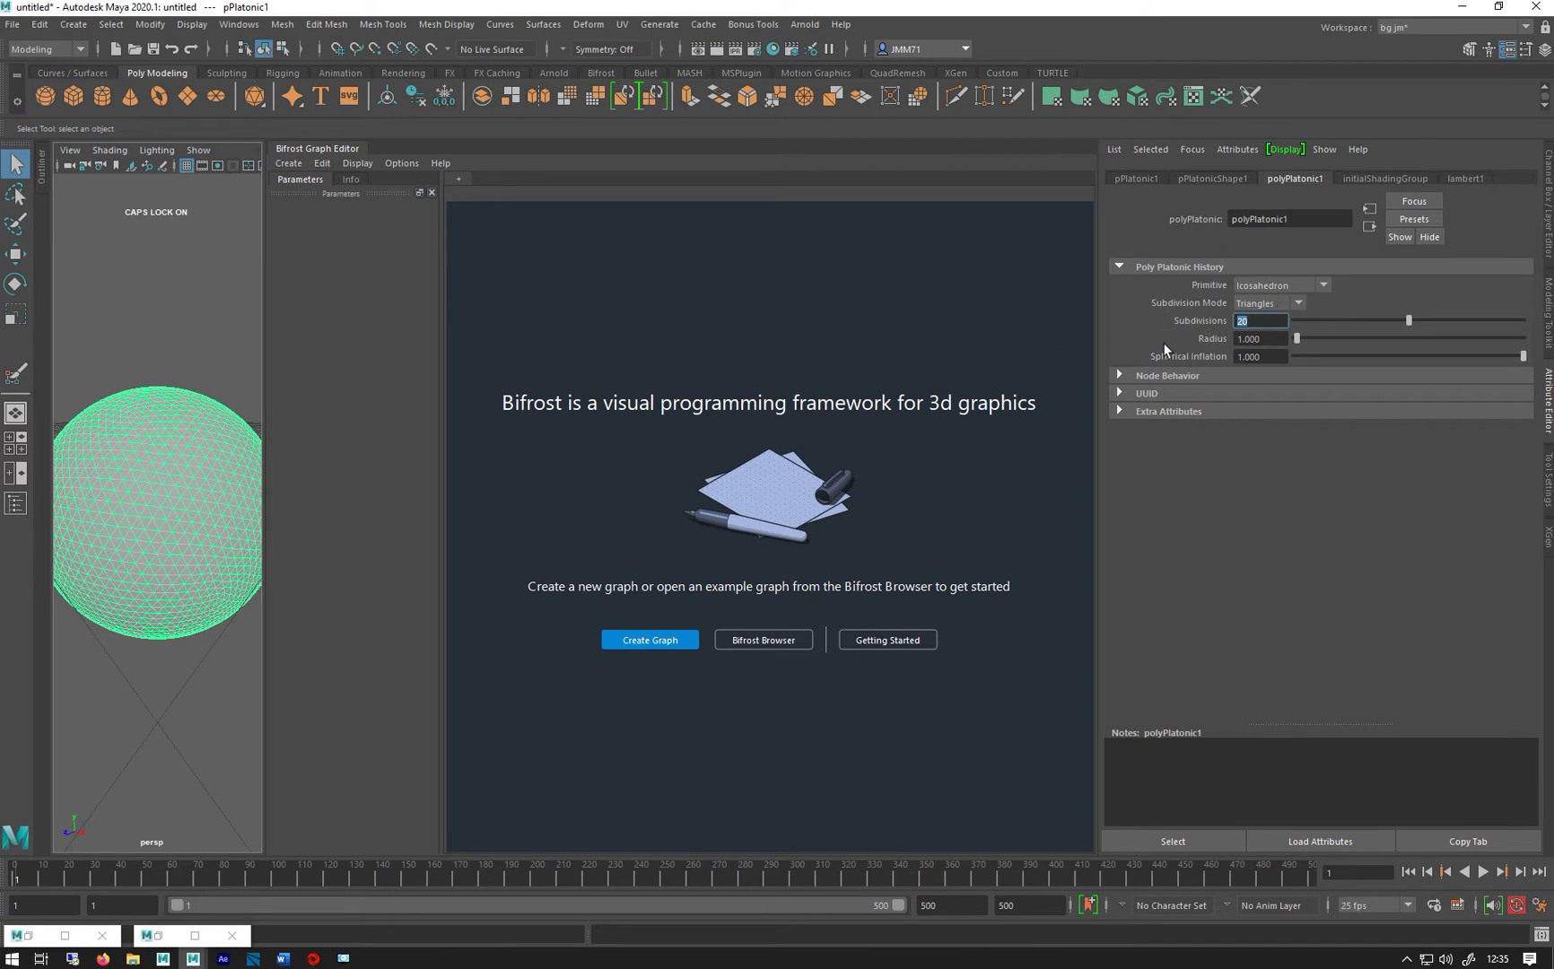
left_click(1252, 306)
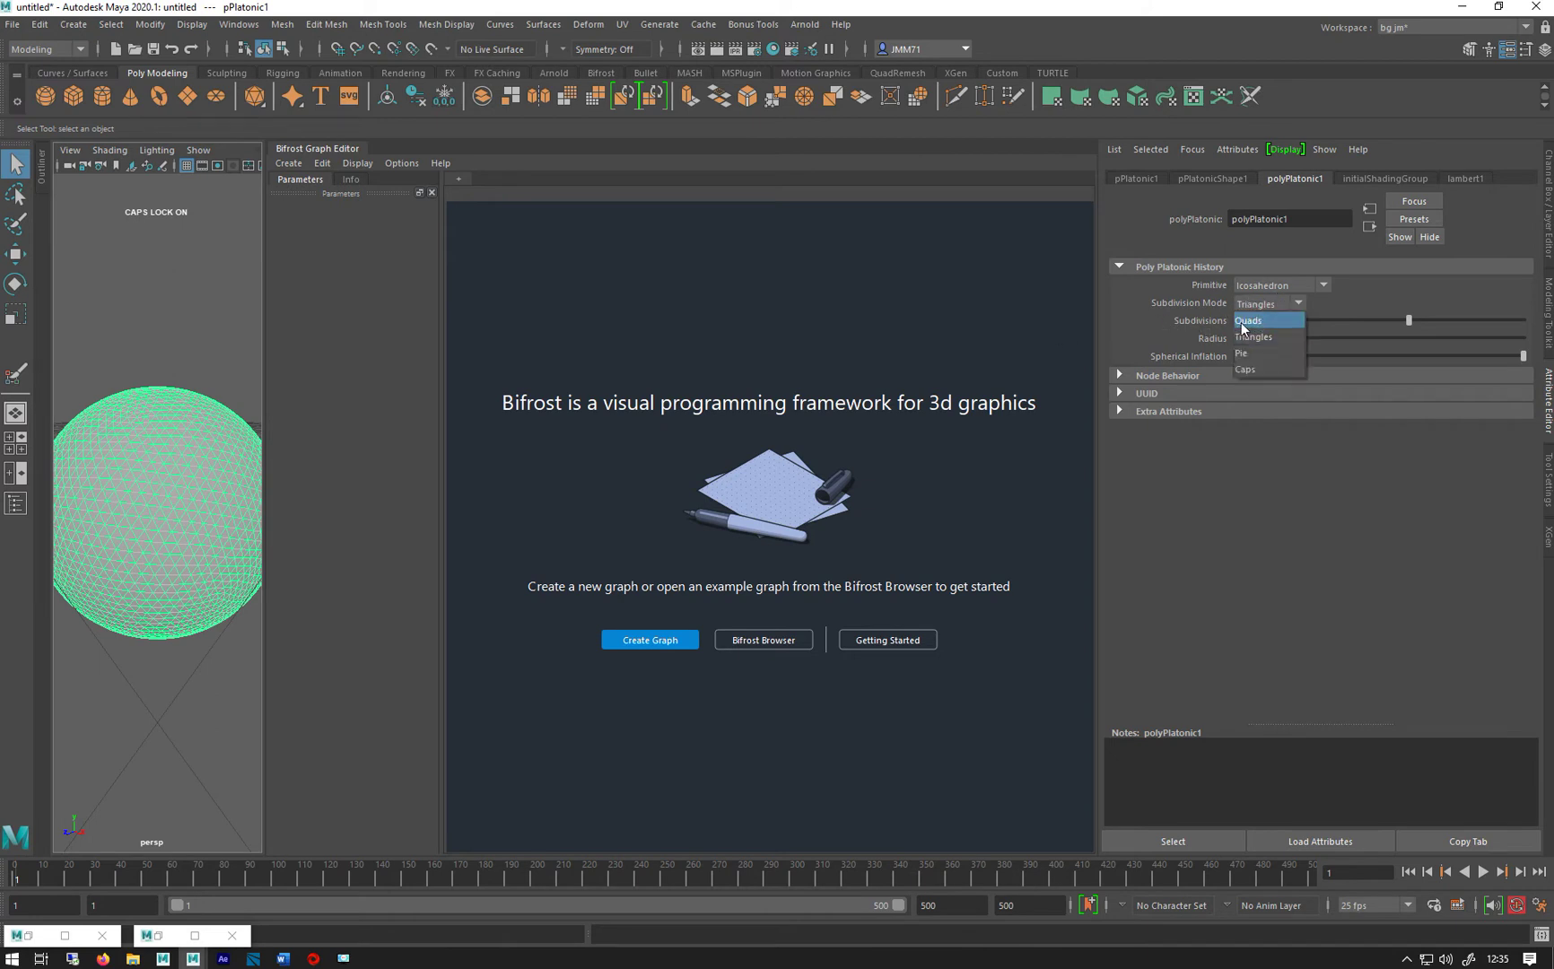
left_click(1138, 323)
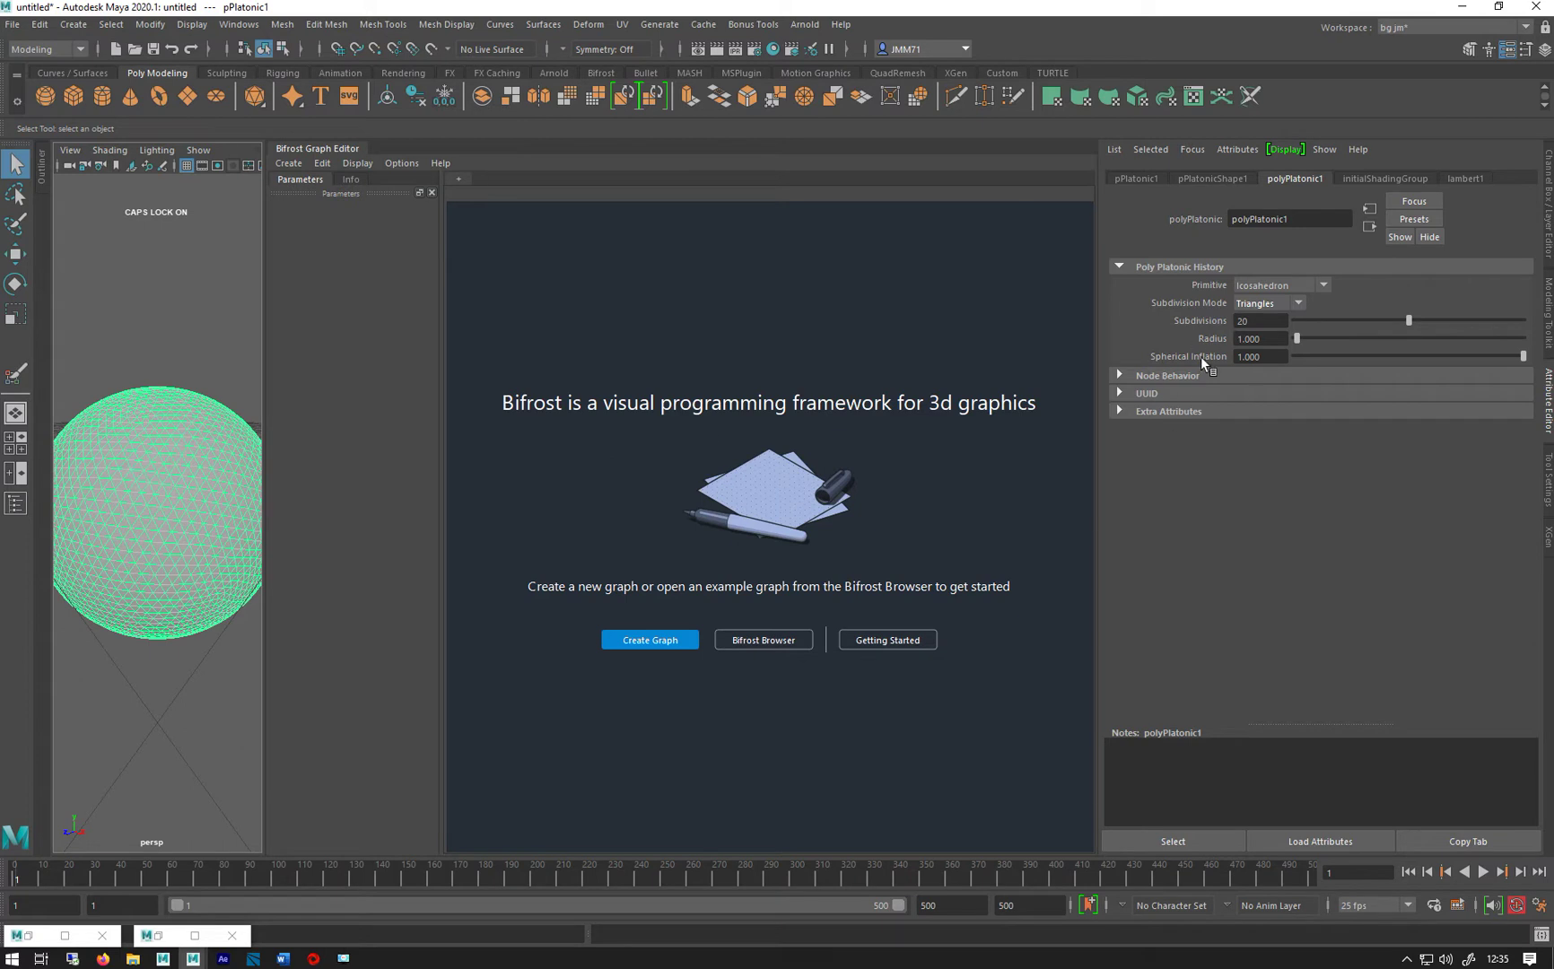
double_click(1239, 339)
type("5")
key("Return")
key("f")
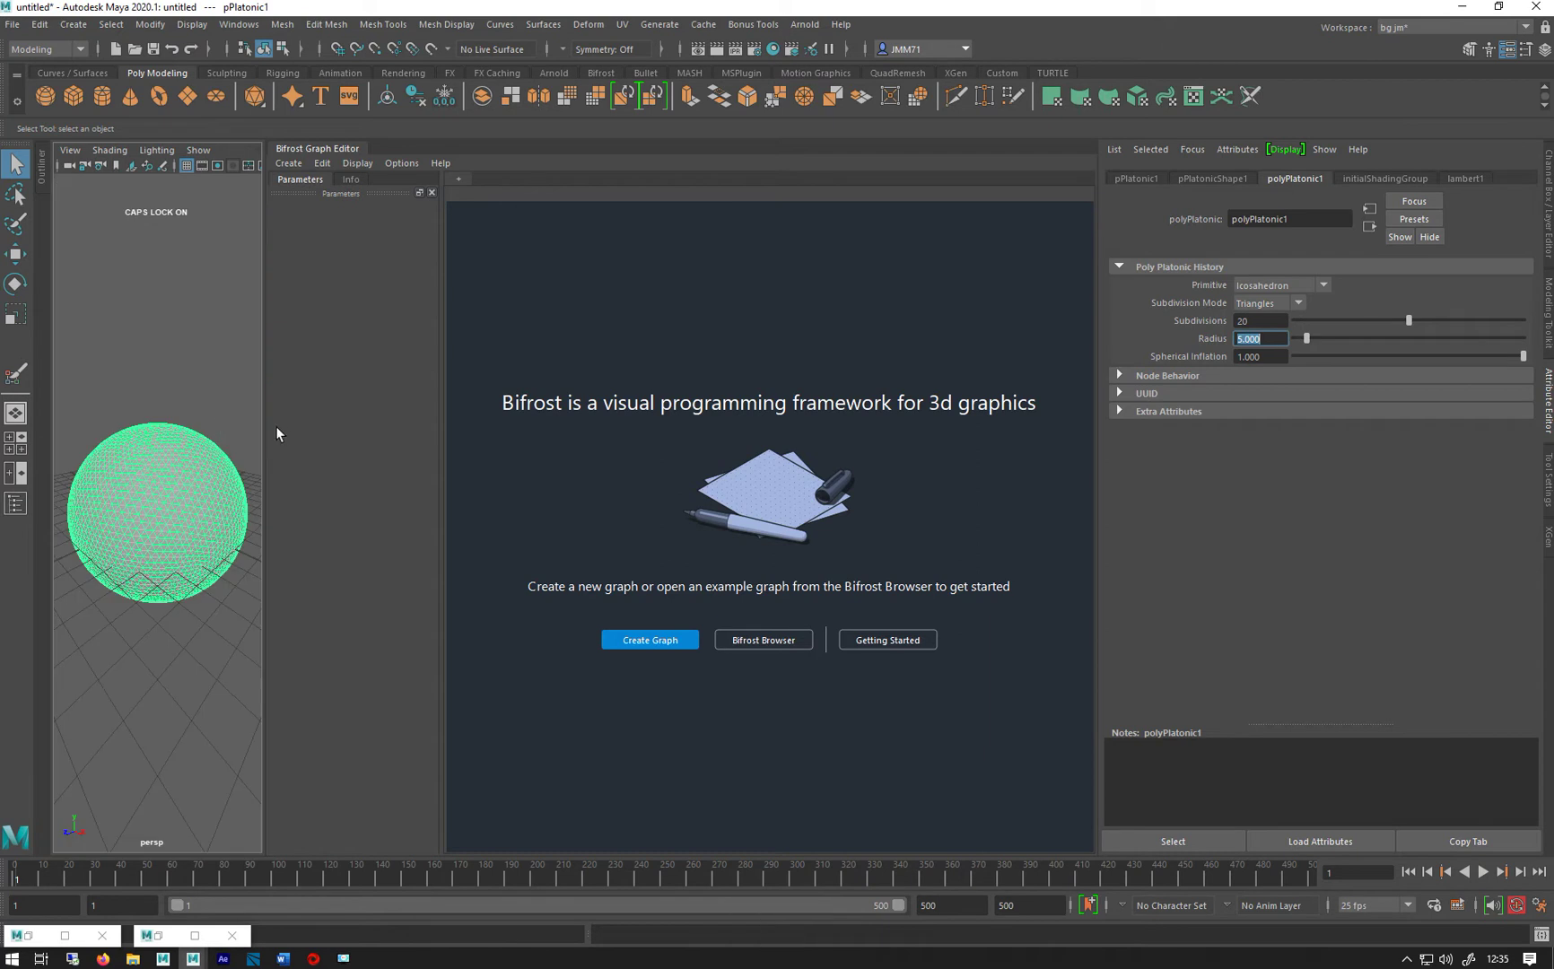
Create a new Bifrost graph for the selected sphere and arrange its input and output nodes.
left_click(1549, 401)
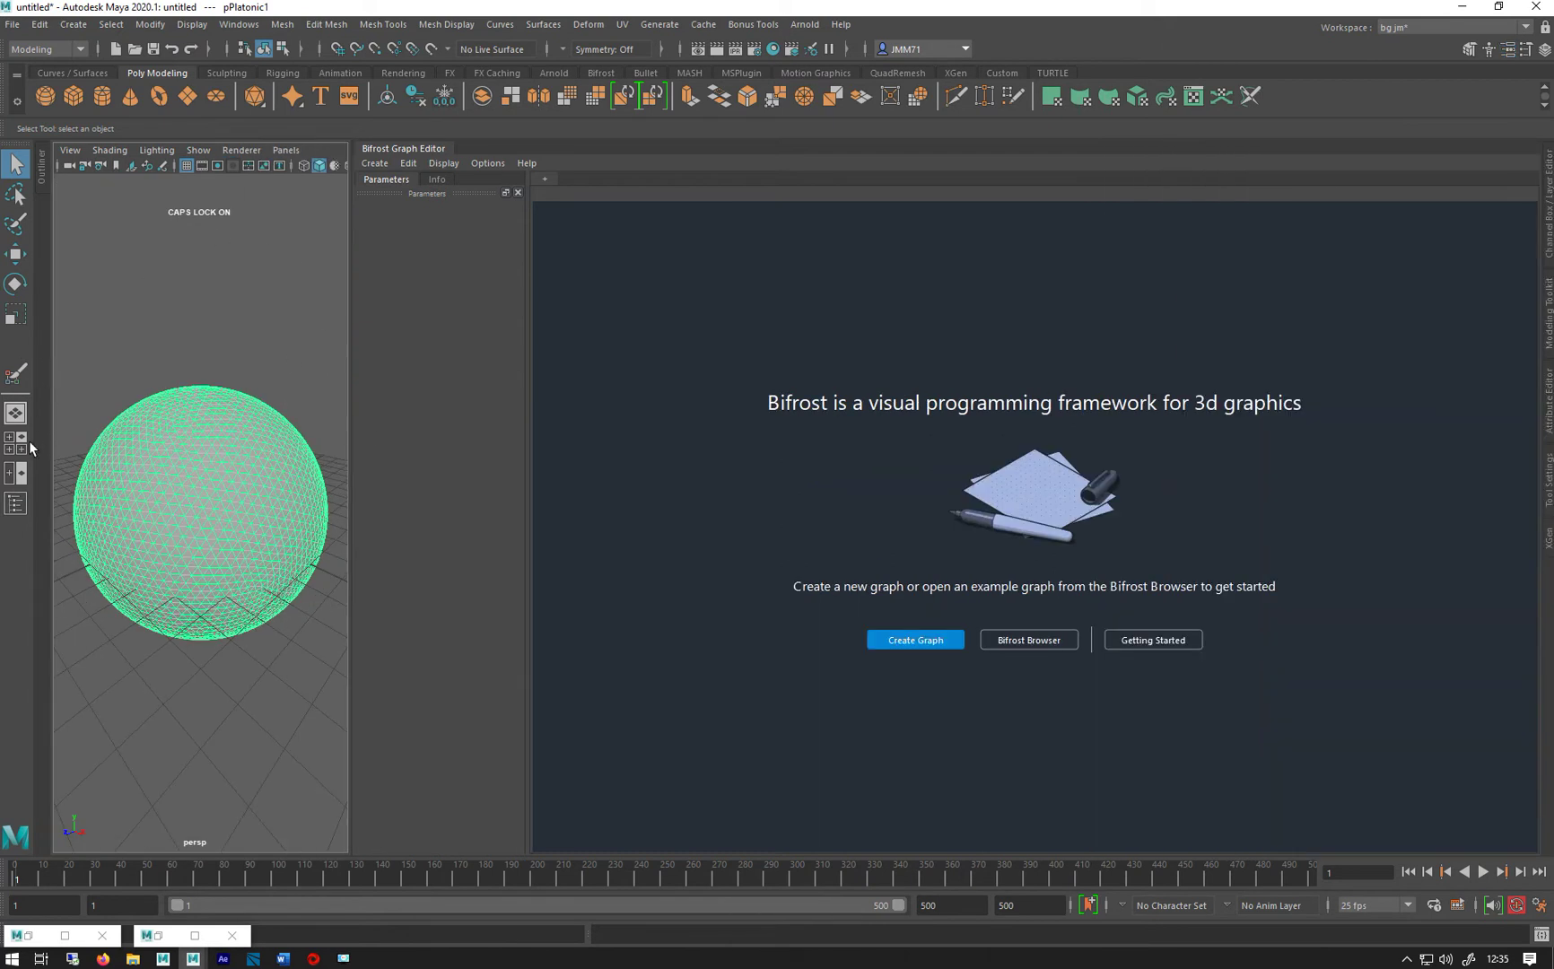
left_click(135, 313)
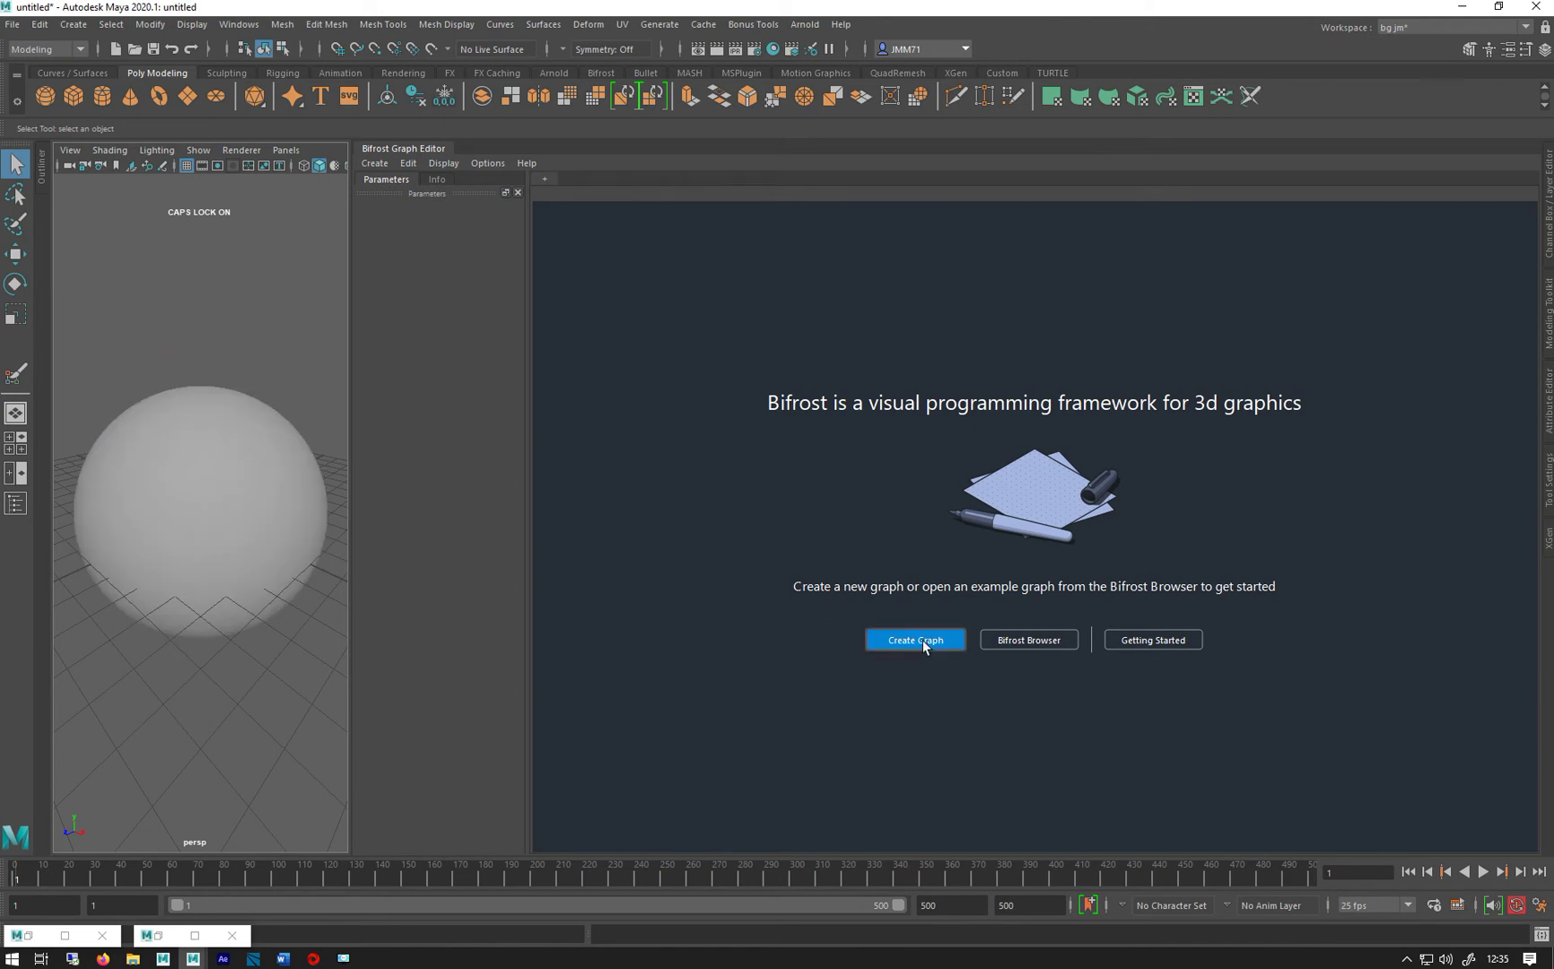
left_click(146, 441)
left_click(897, 640)
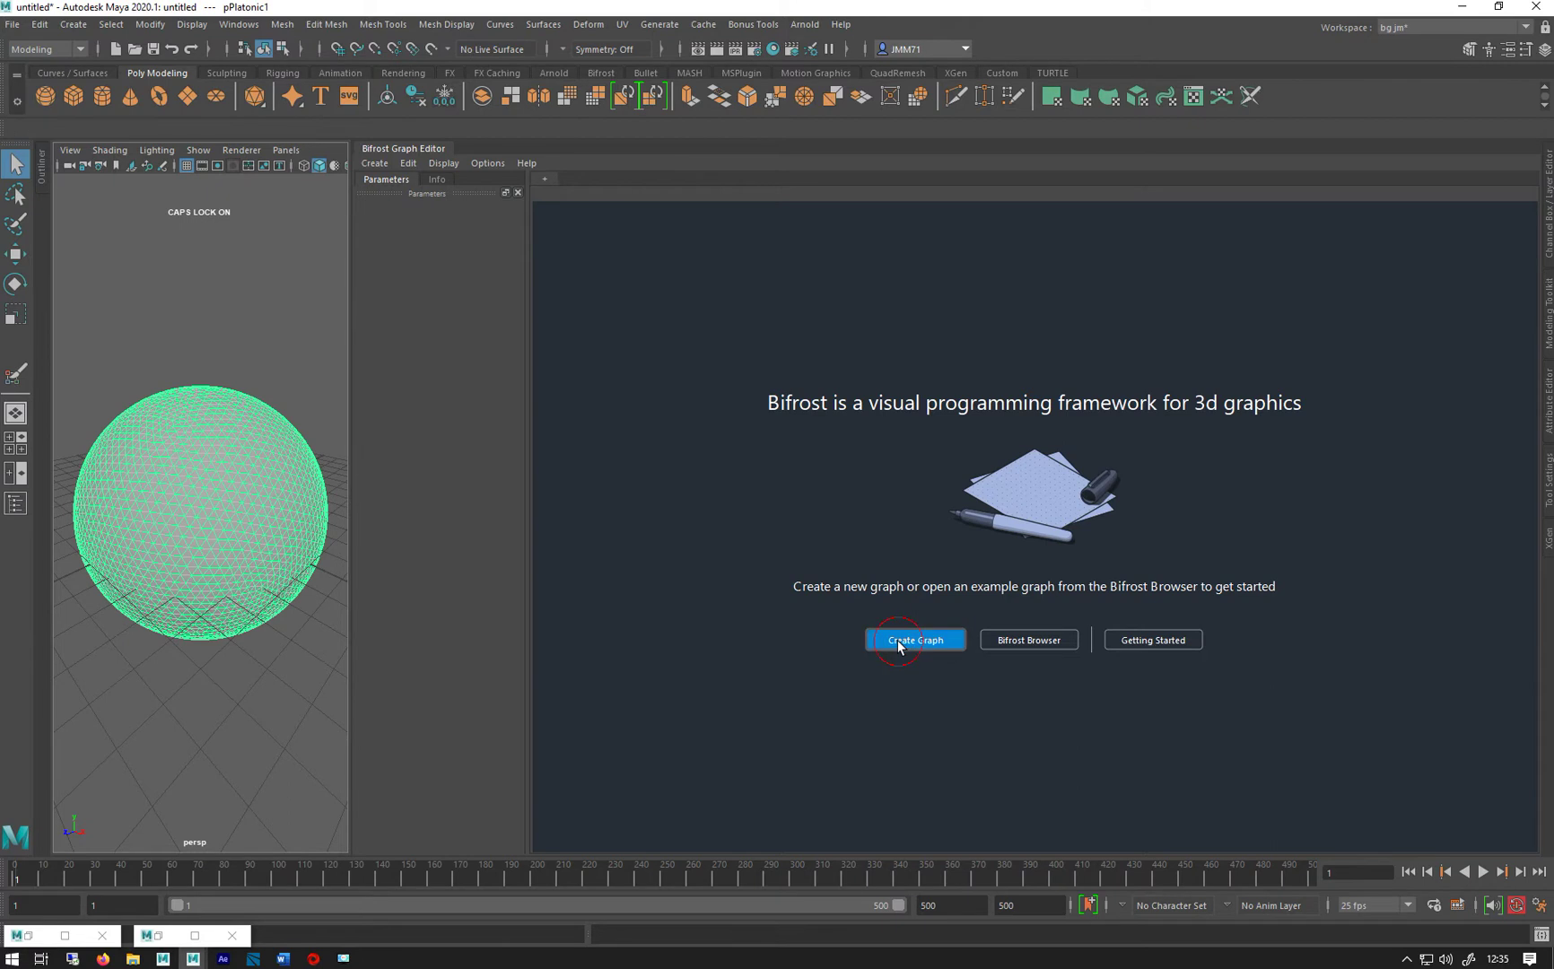
left_click_drag(754, 516, 697, 391)
left_click_drag(1293, 543, 1347, 435)
left_click_drag(705, 366, 652, 364)
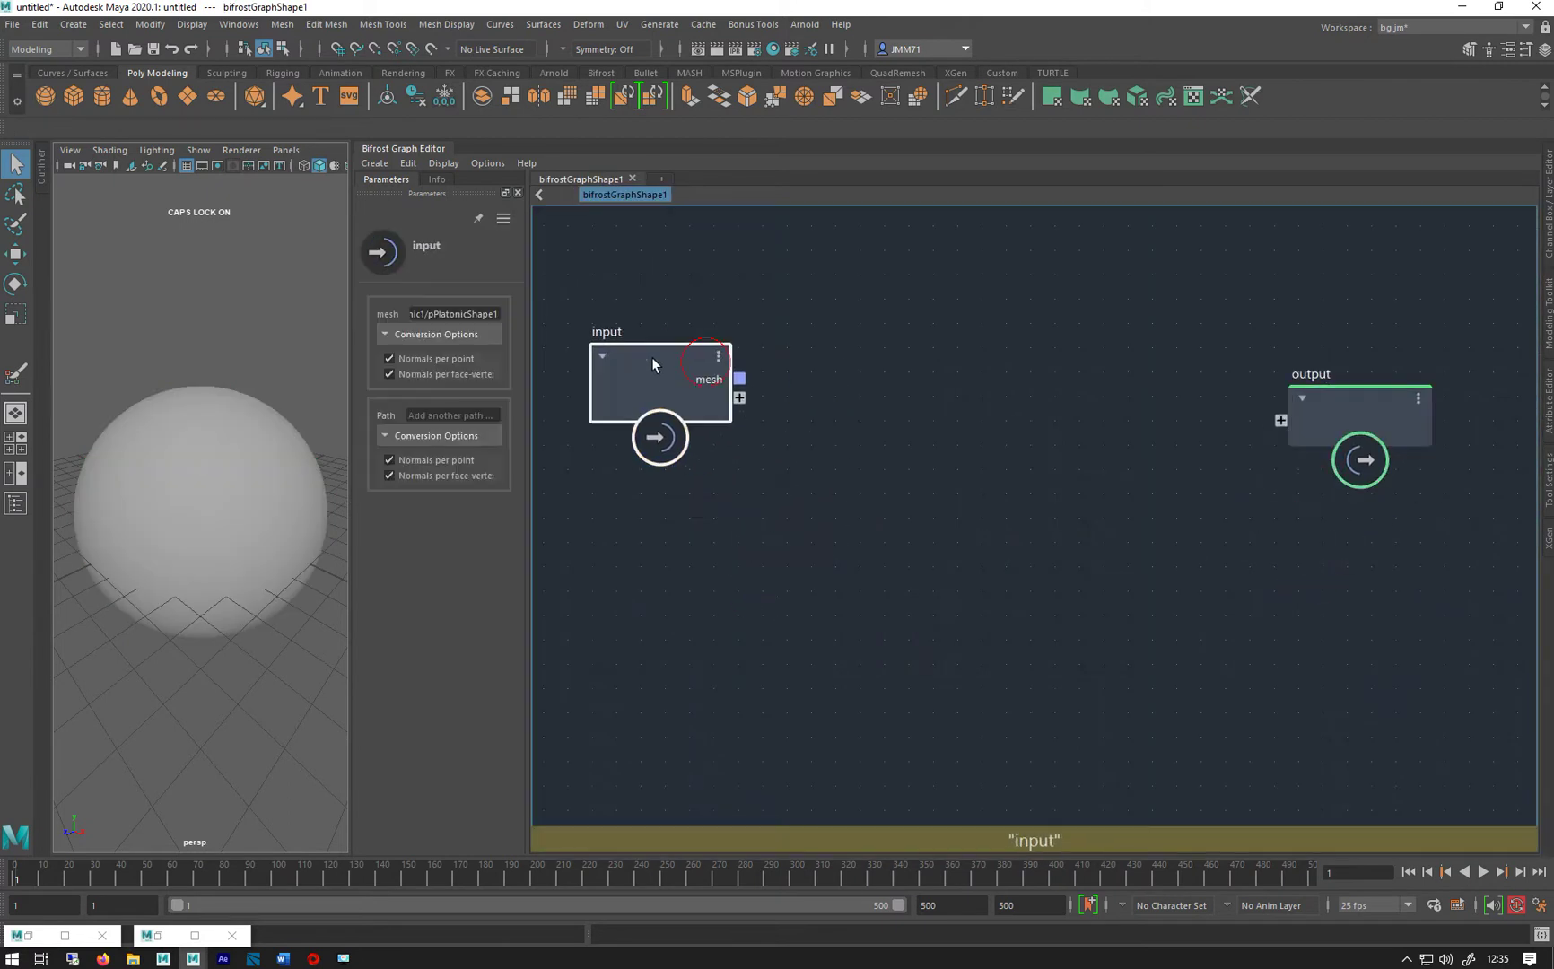
left_click(917, 355)
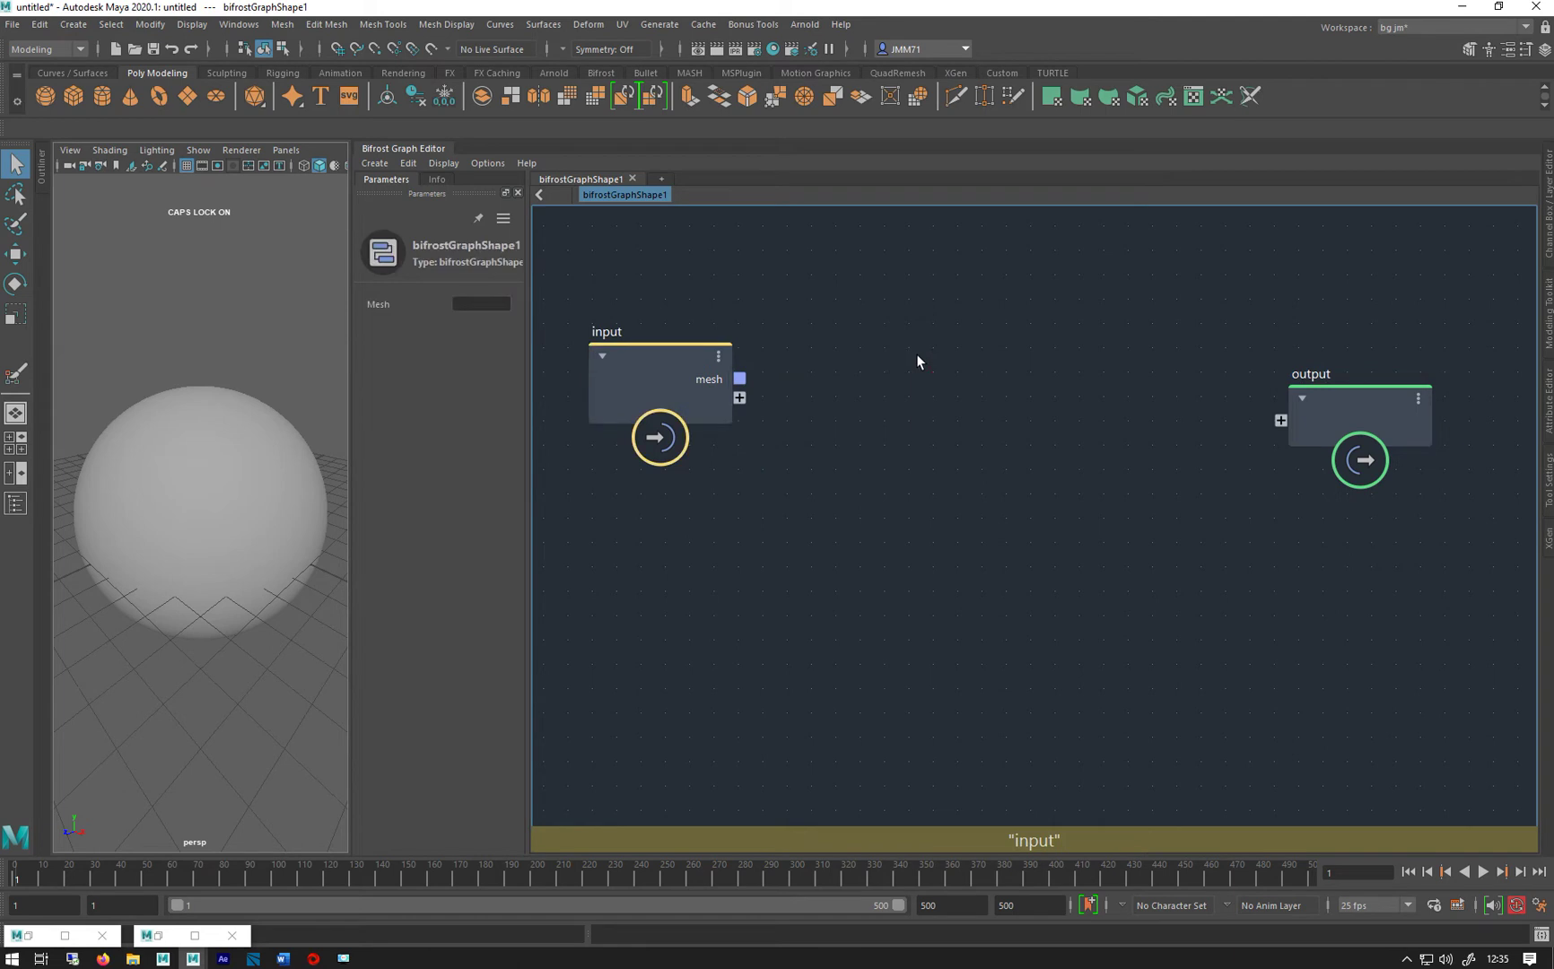
Add a basic_particles_graph node between input and output and explode it into its component nodes.
key("Tab")
type("BA")
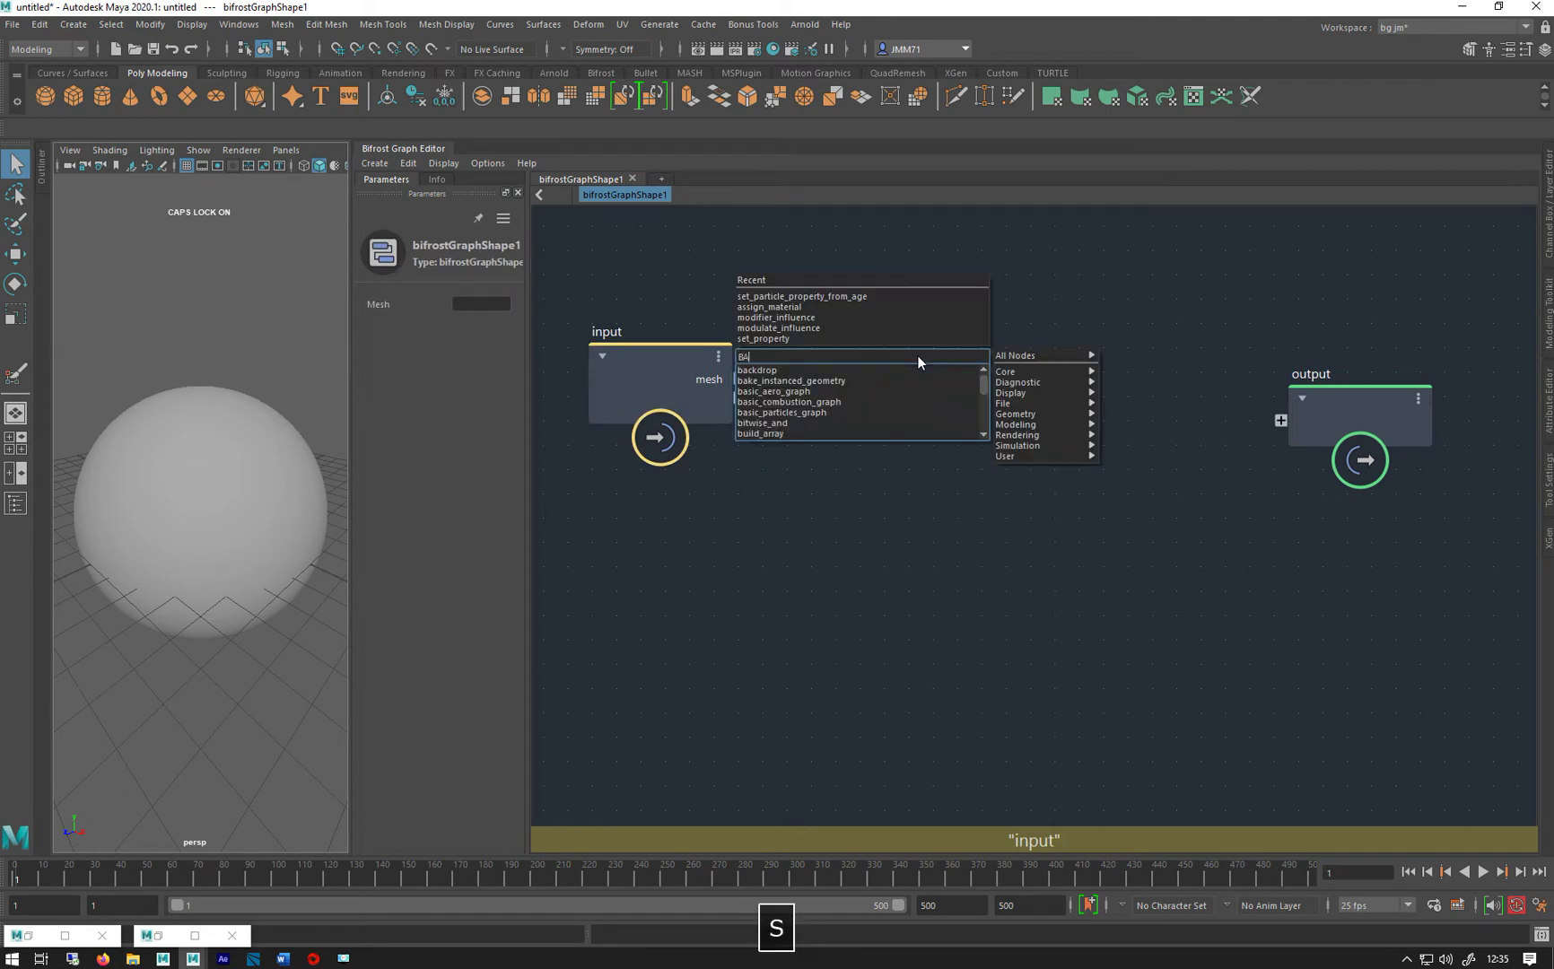
type("SIC")
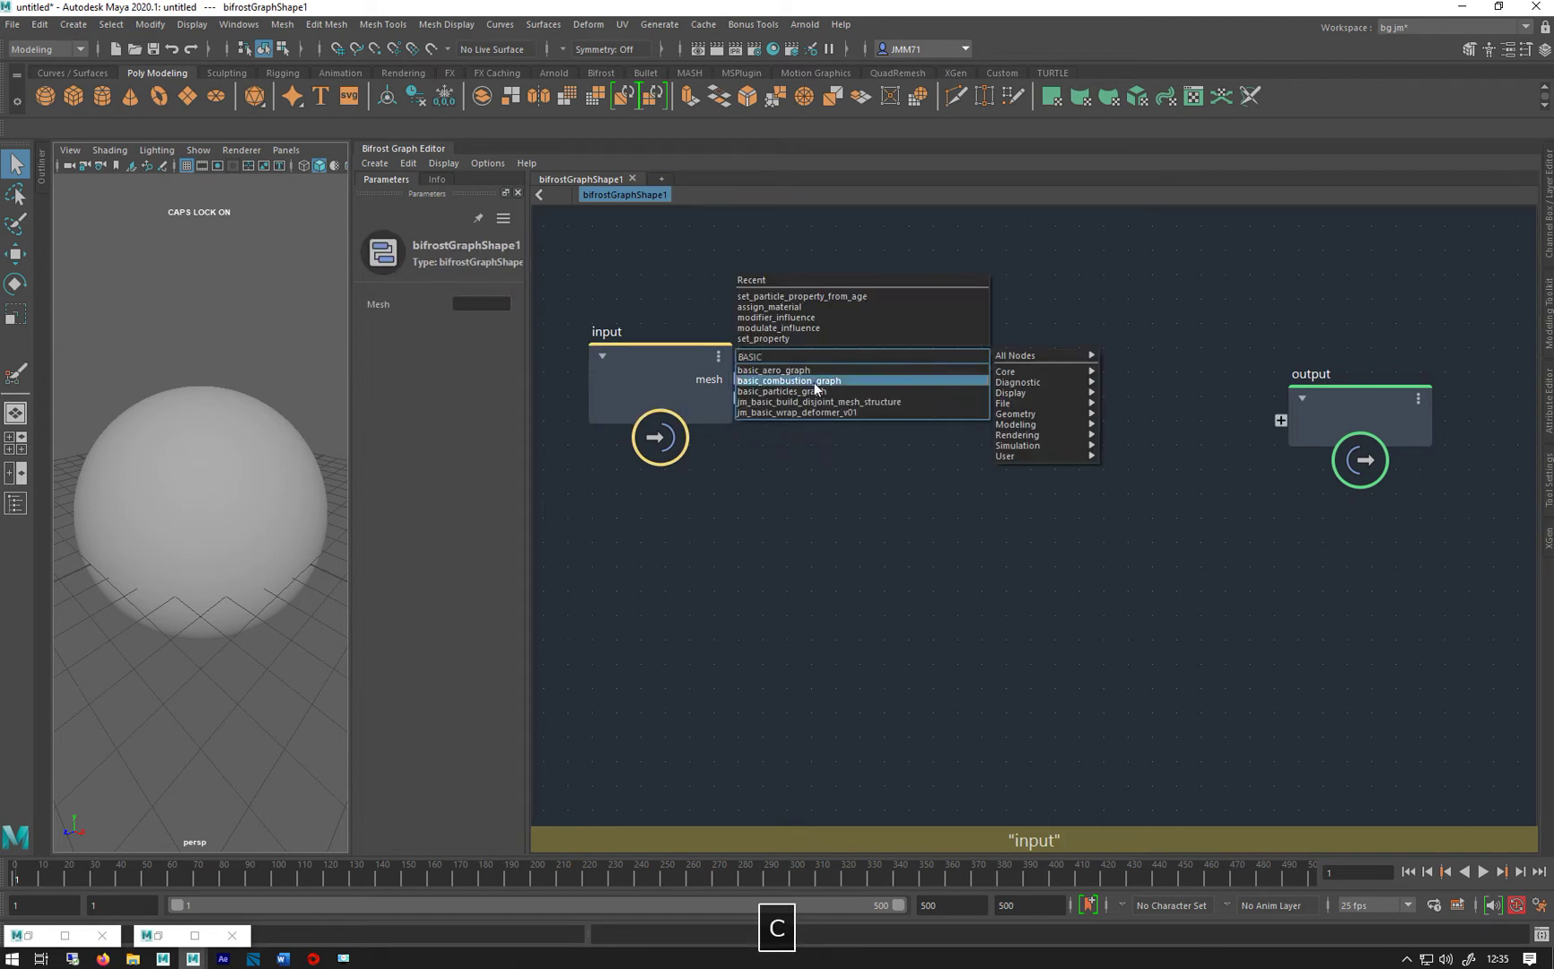
left_click_drag(909, 389, 984, 384)
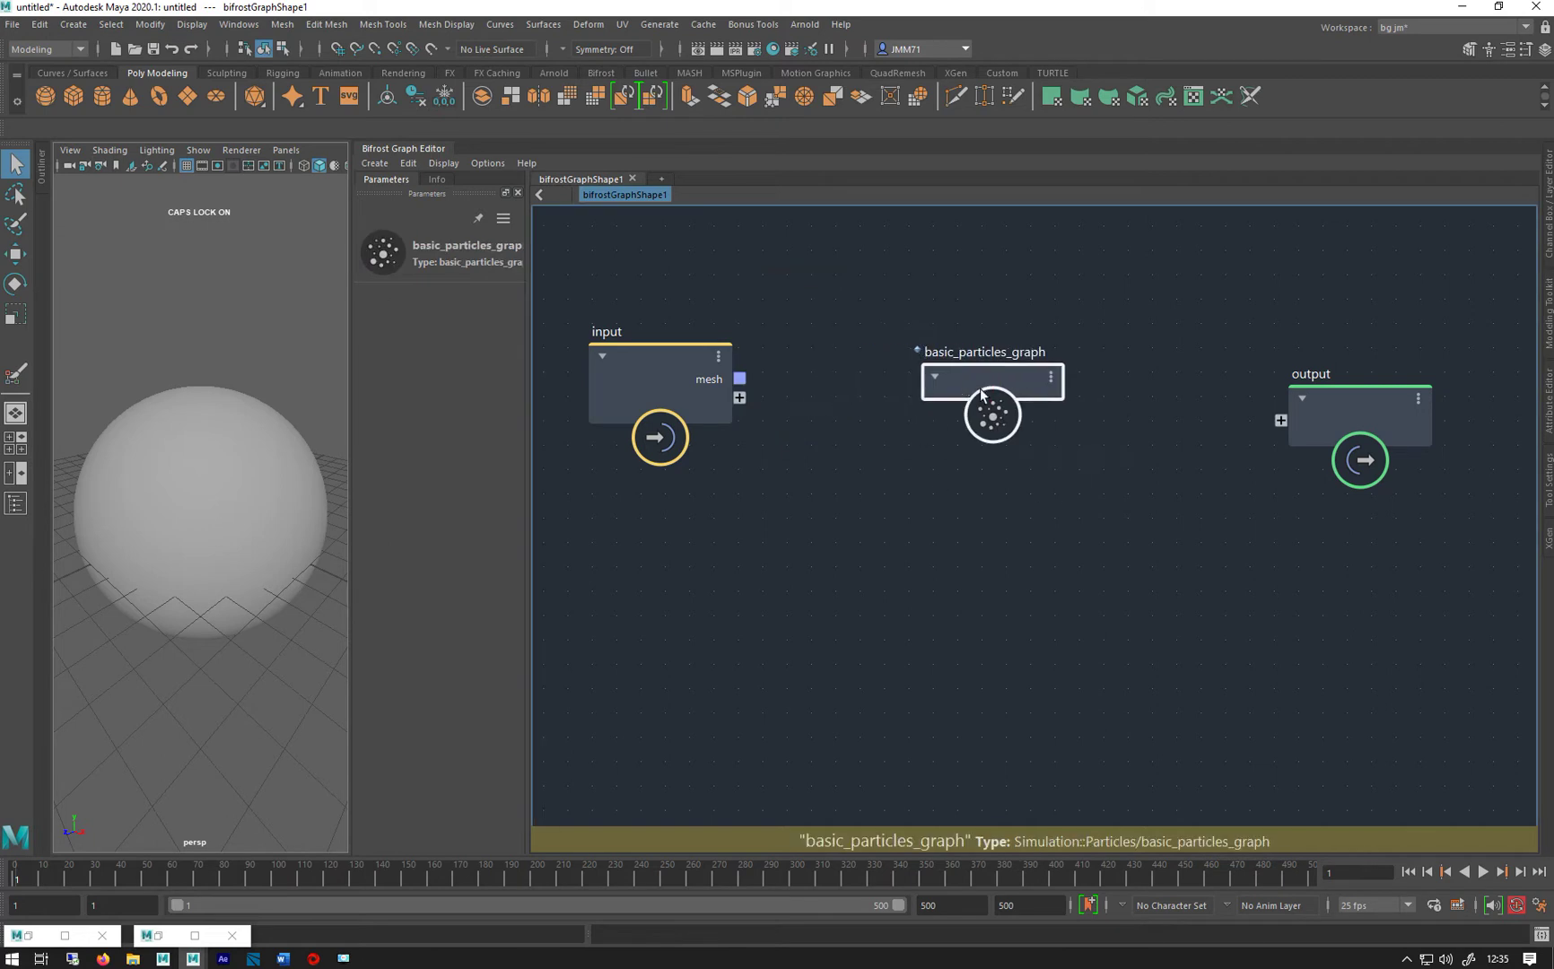
right_click(973, 380)
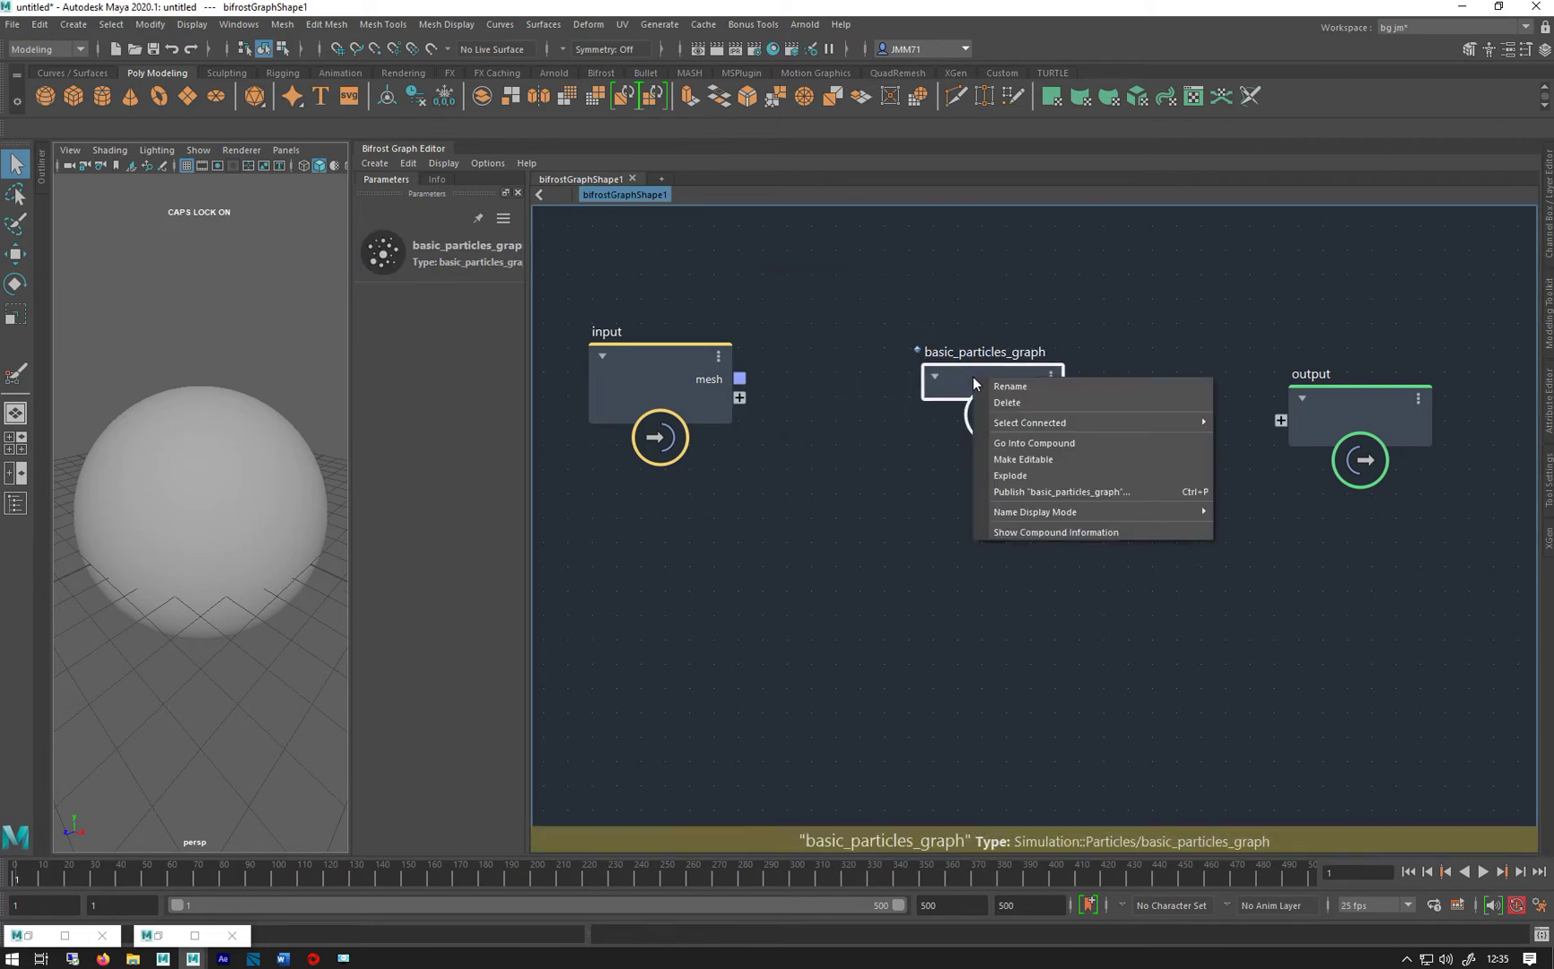
left_click(1020, 474)
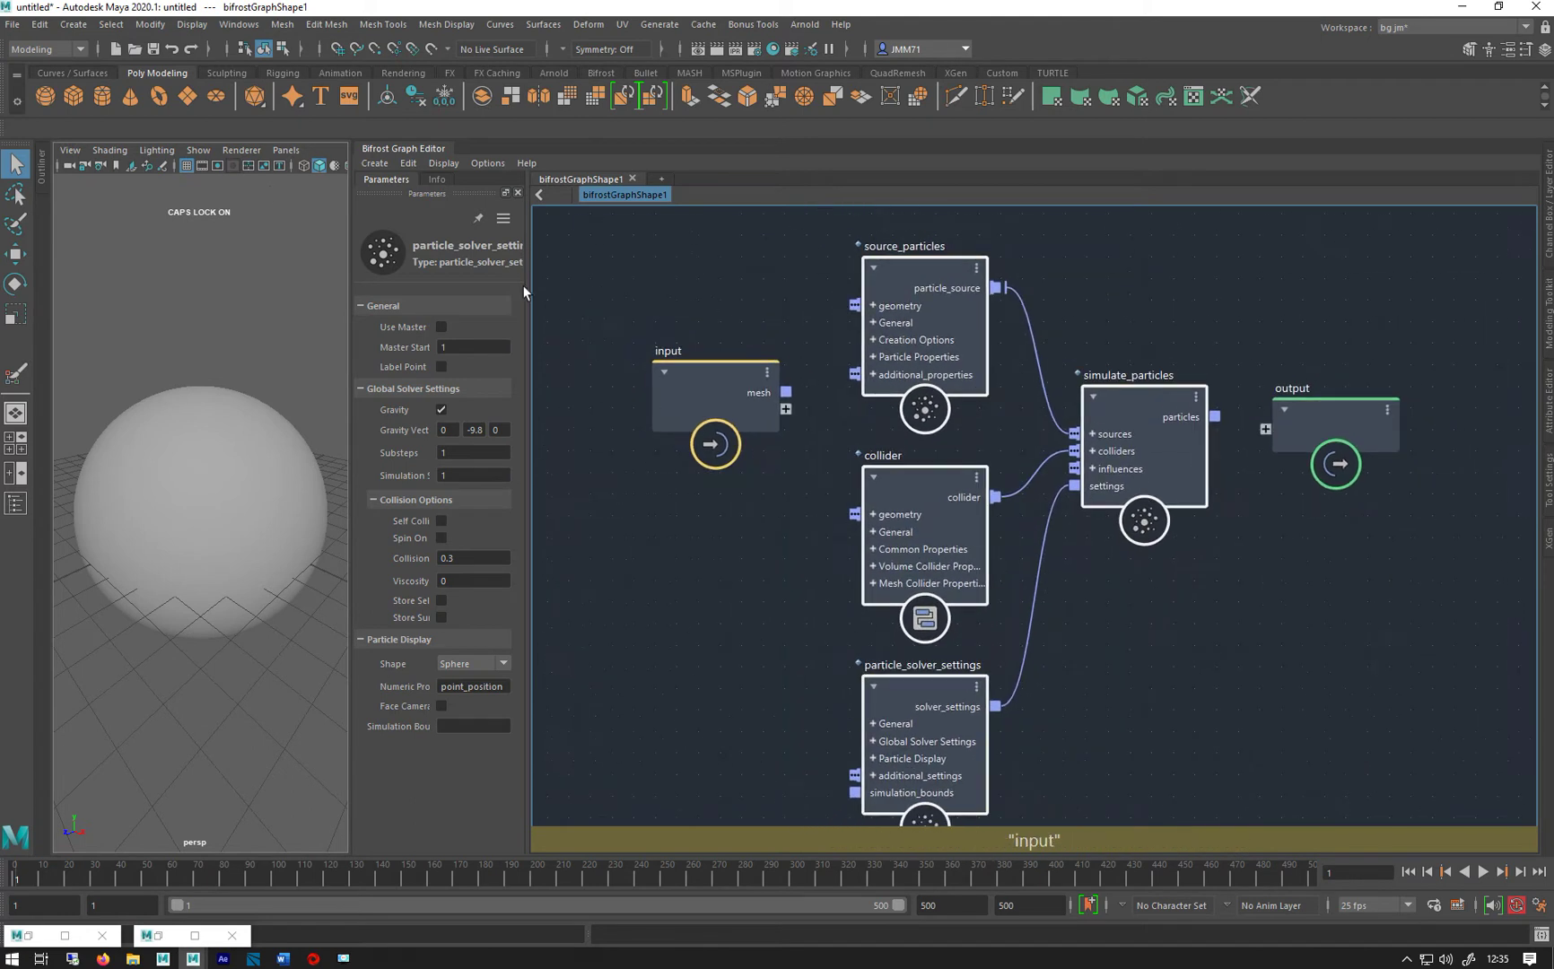
left_click(1364, 435)
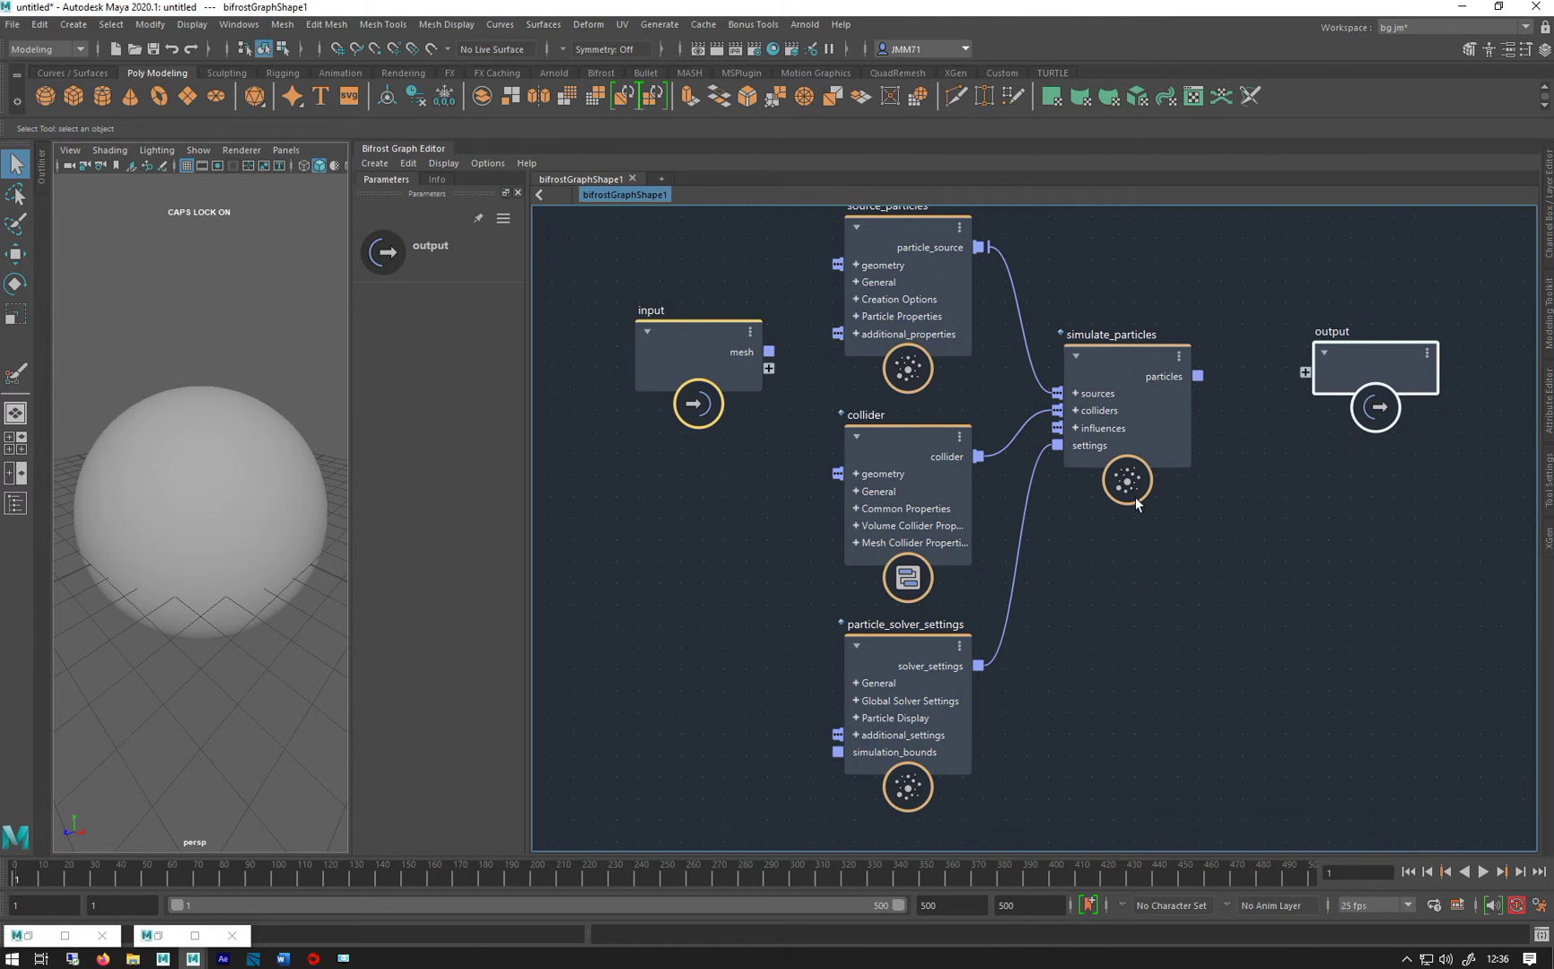
Inspect the simulate_particles, source_particles, collider and particle_solver_settings parameters.
left_click(1131, 492)
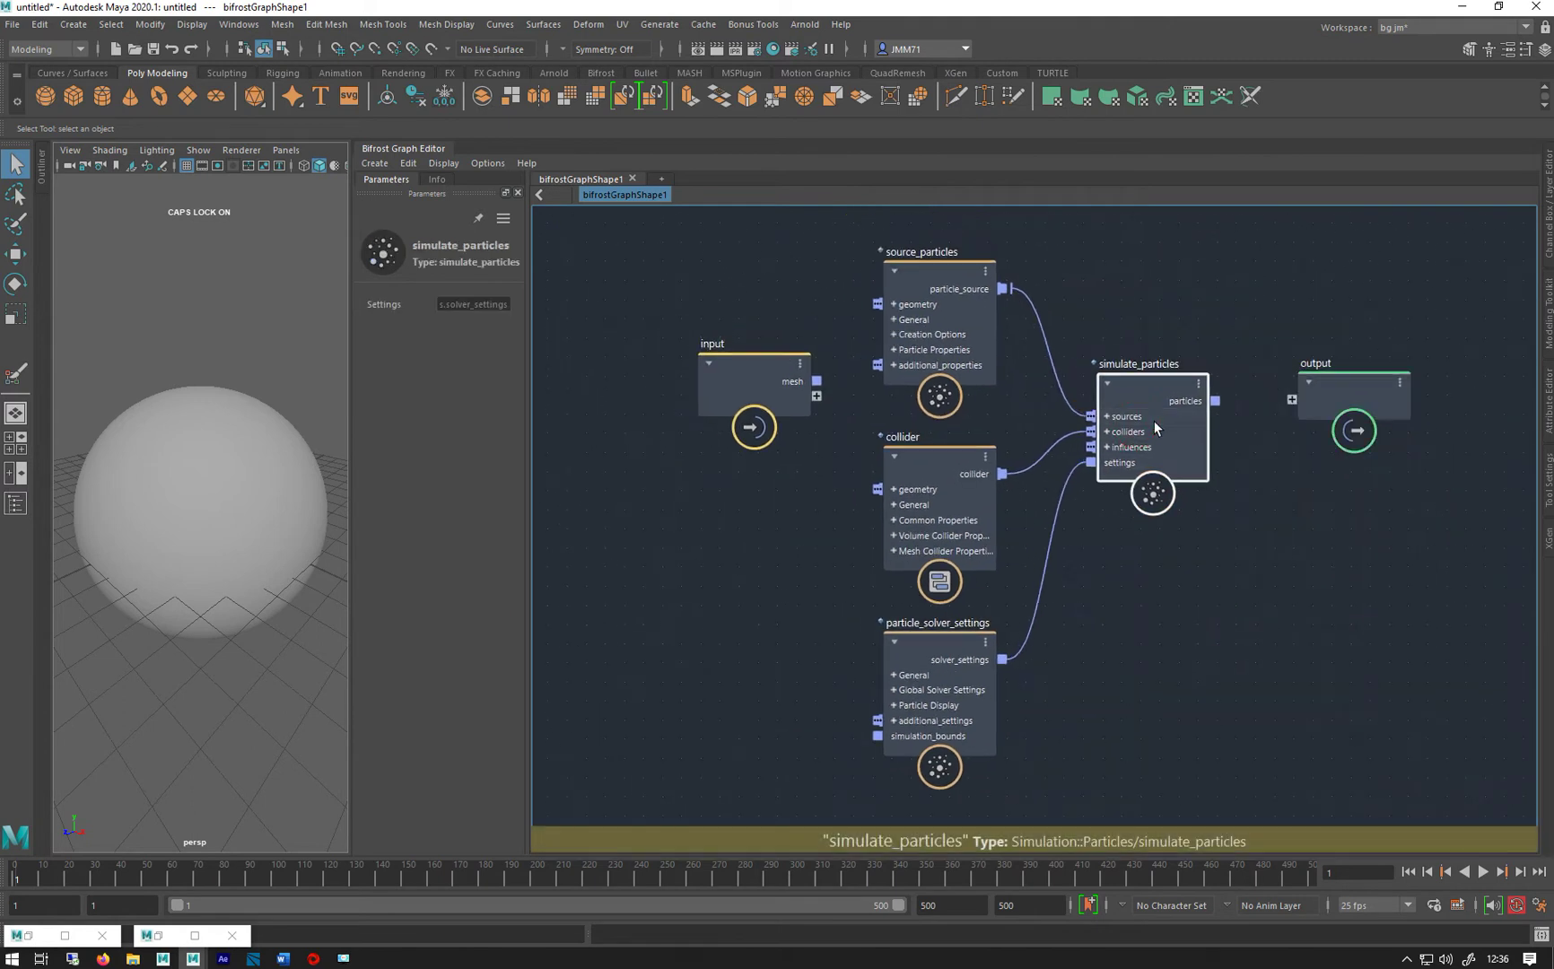
left_click(913, 287)
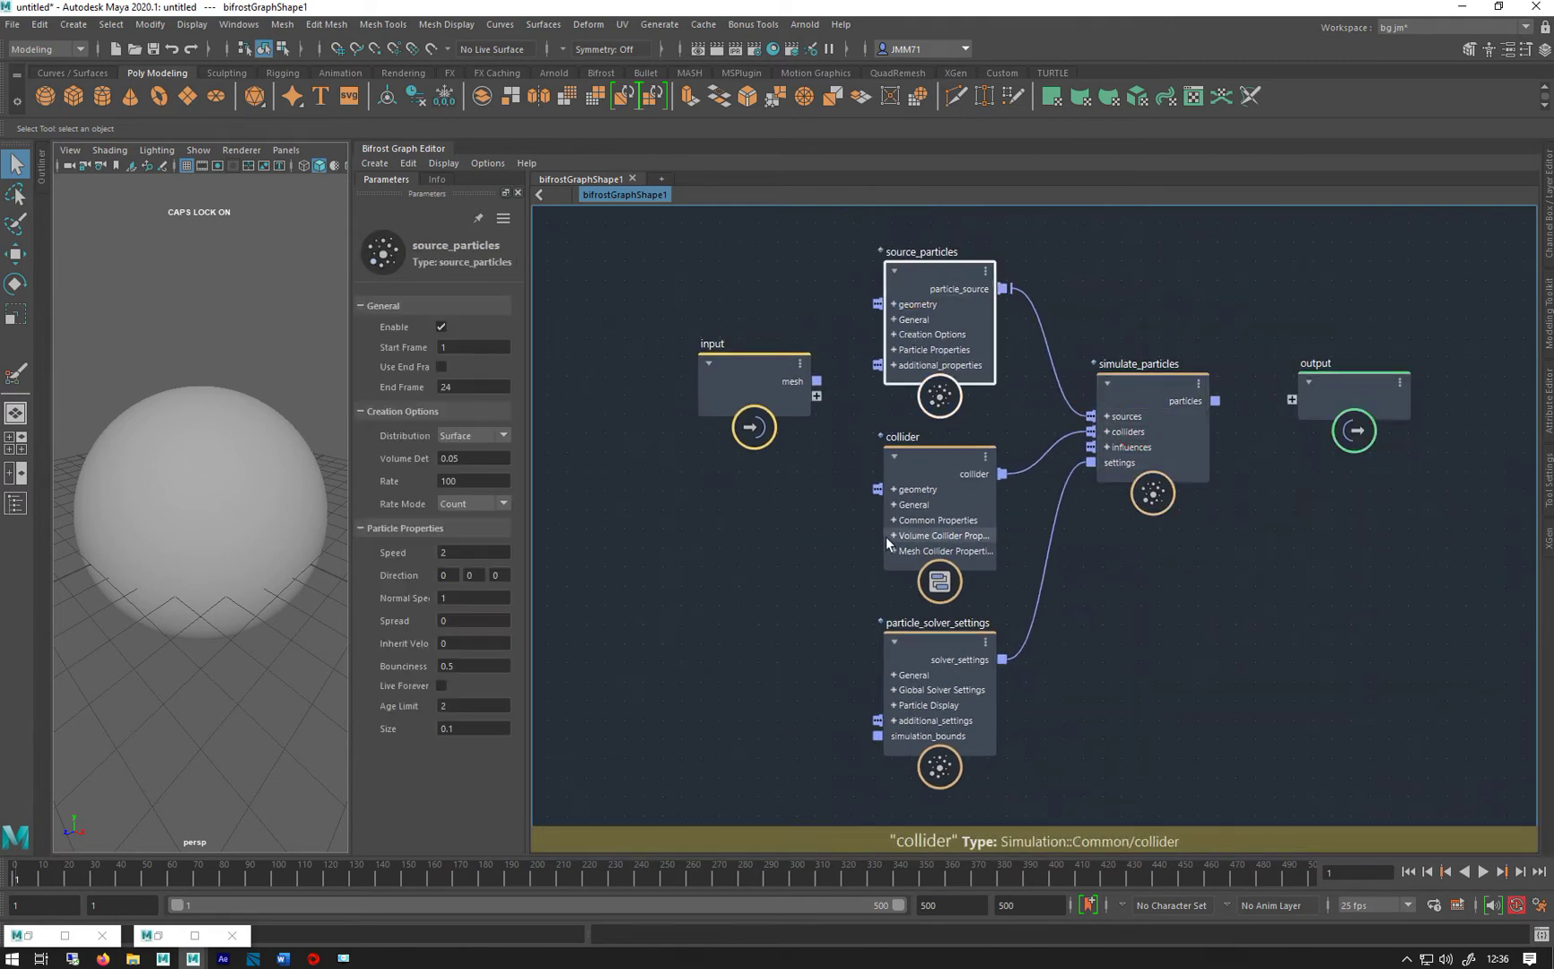
left_click(918, 484)
left_click(895, 642)
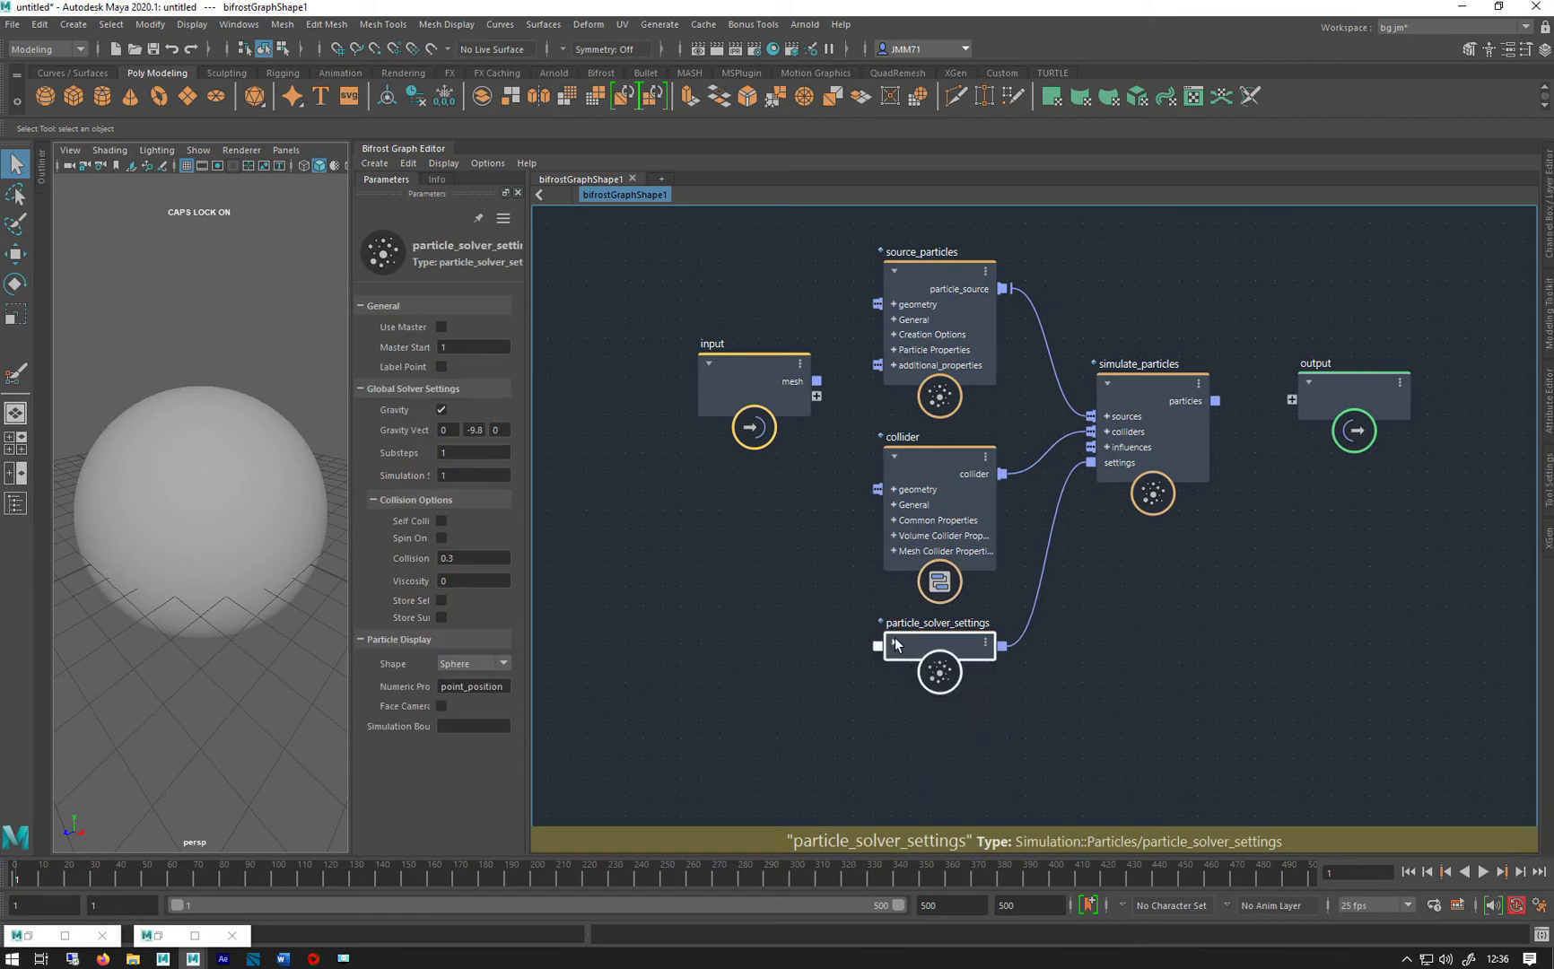
left_click_drag(894, 642, 893, 645)
left_click(894, 643)
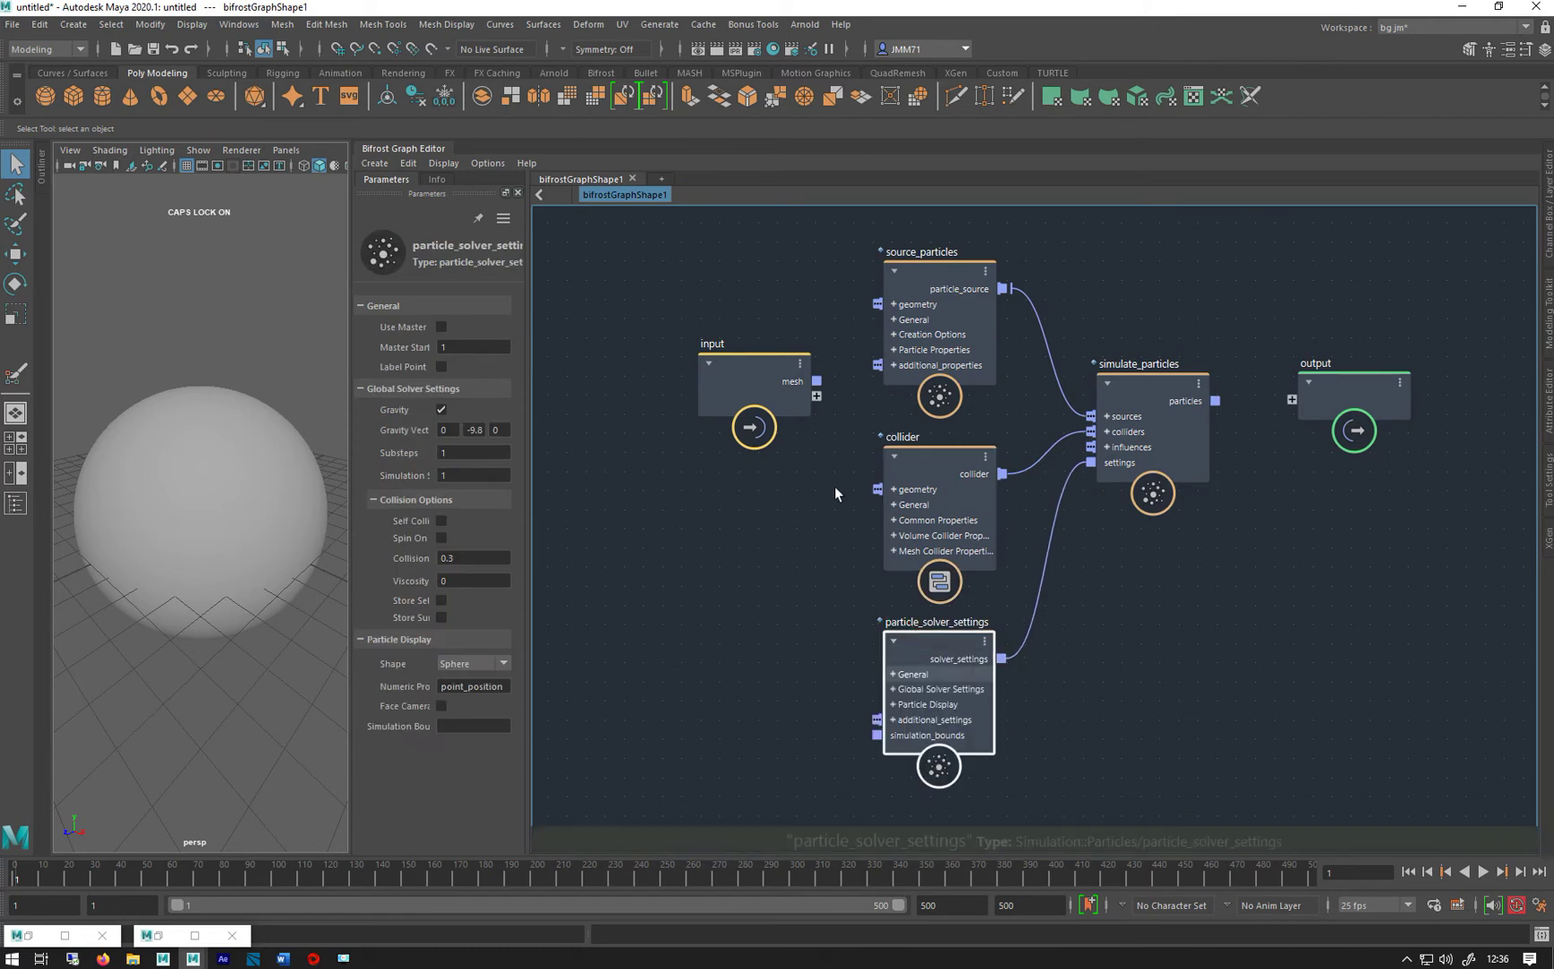
Connect input mesh to source_particles geometry and simulate_particles particles to the output node.
left_click_drag(710, 379, 607, 354)
middle_click_drag(718, 405, 846, 433)
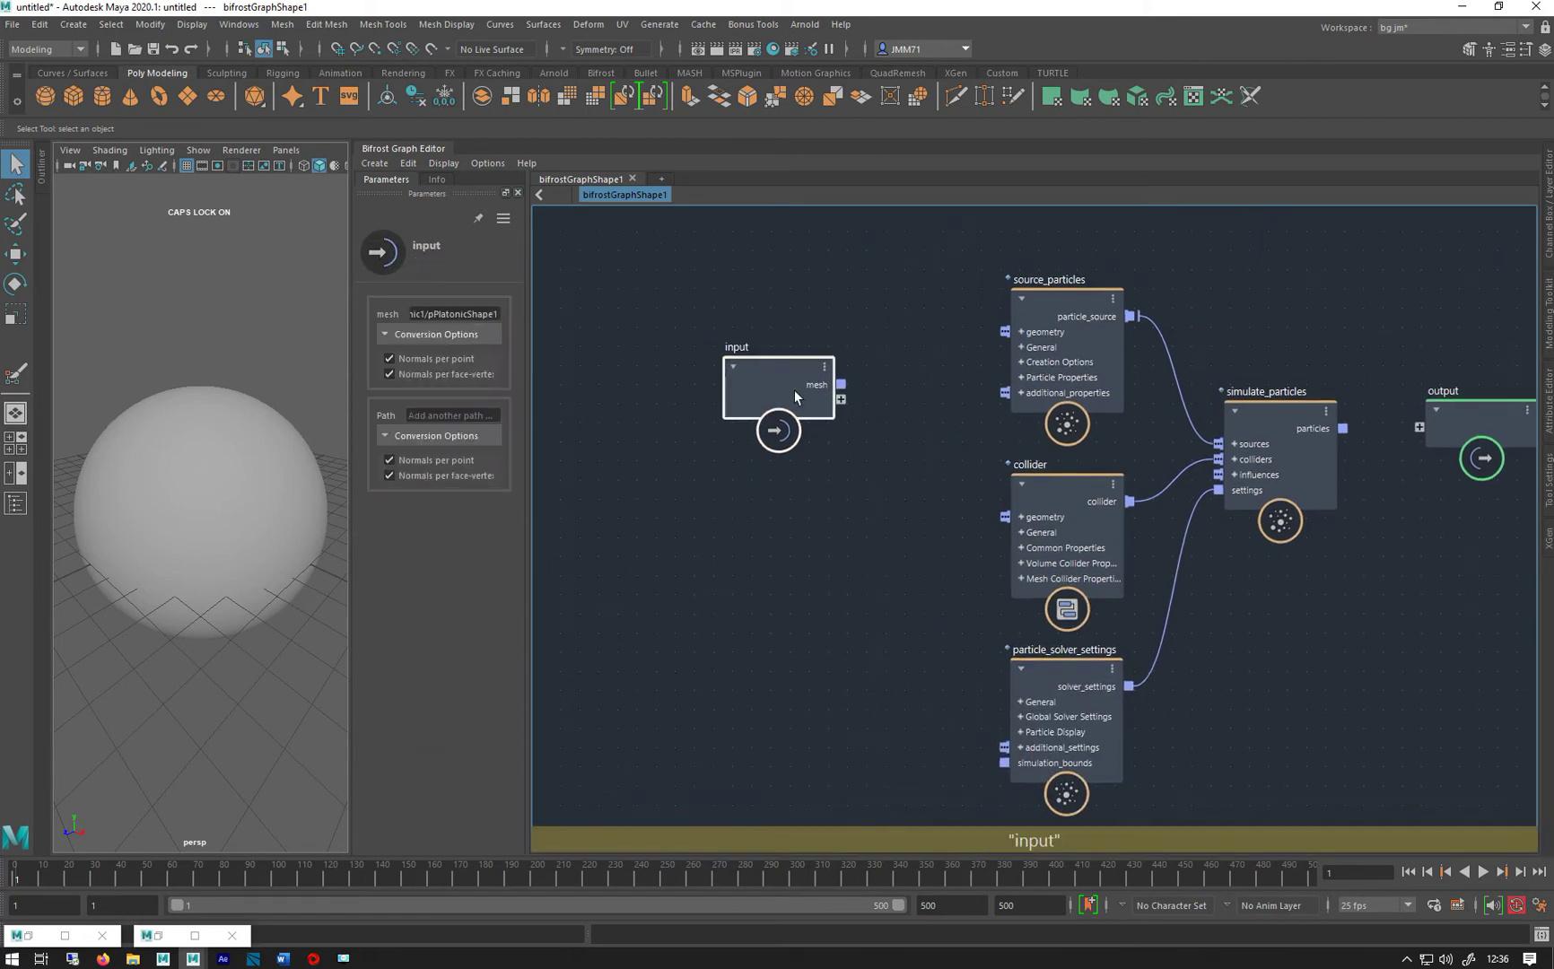
left_click_drag(795, 389, 1007, 333)
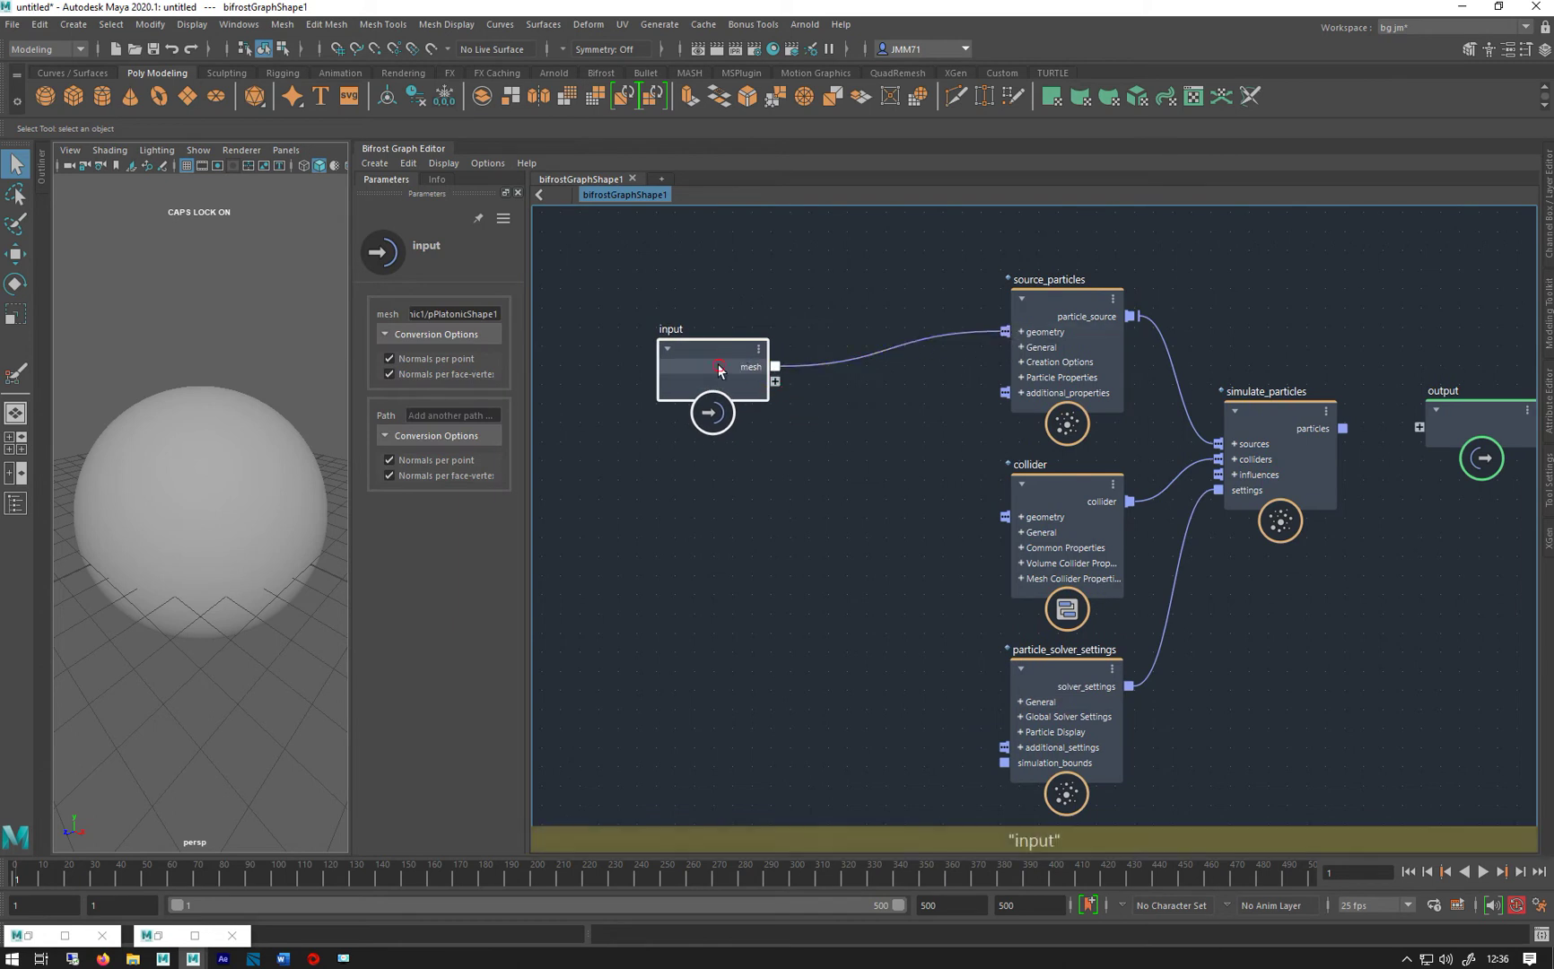
left_click_drag(686, 372, 716, 349)
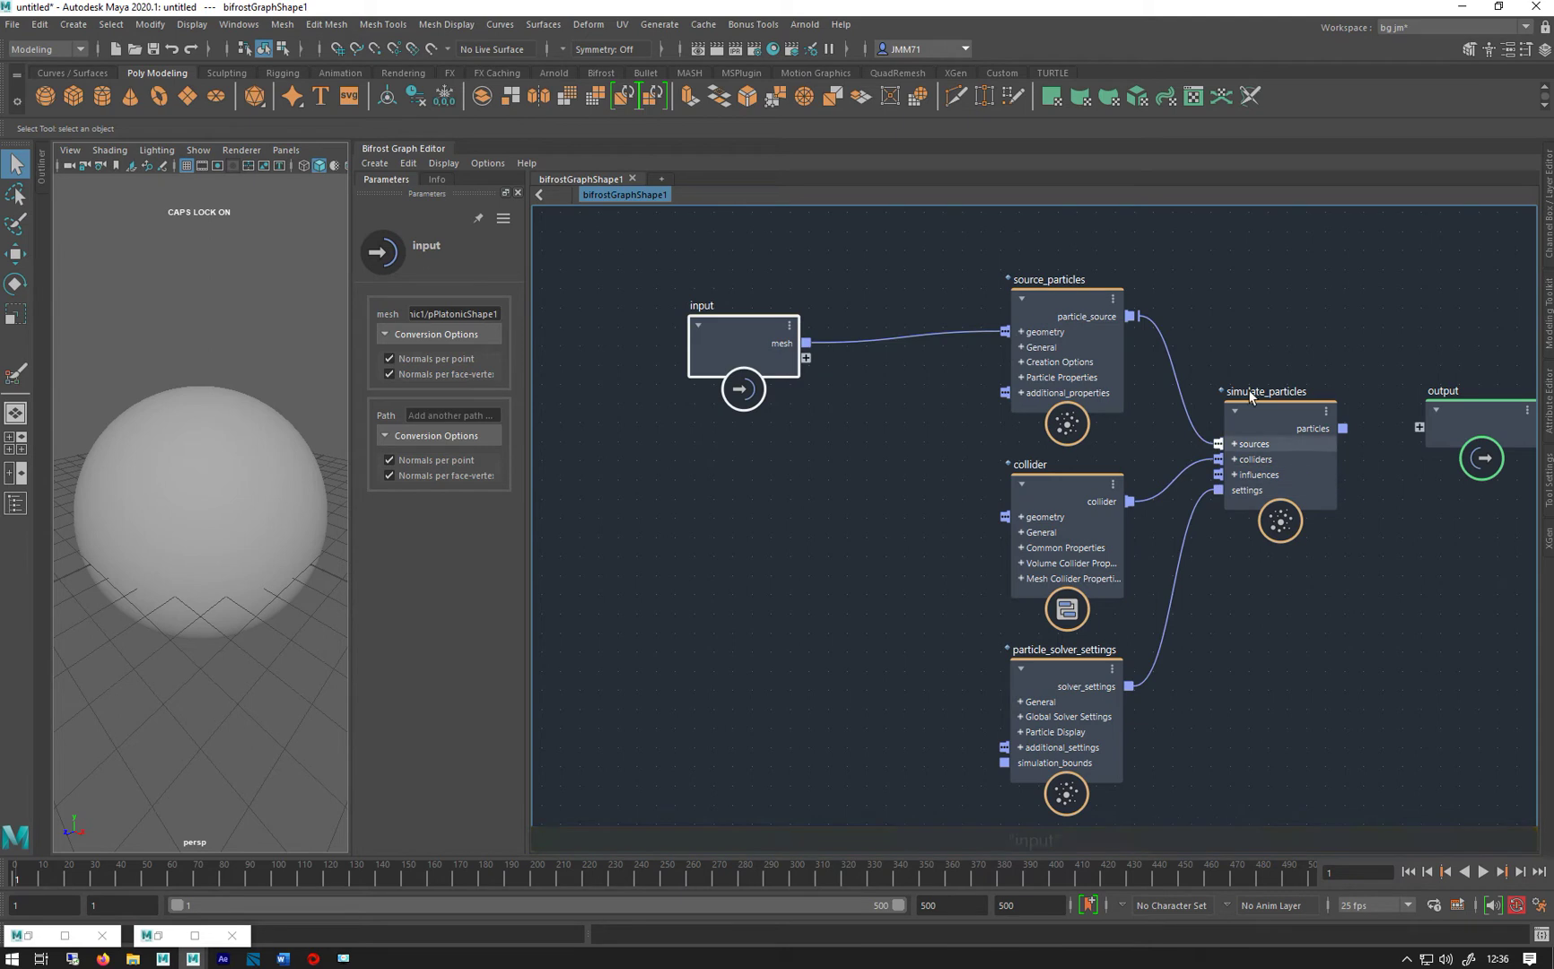
middle_click_drag(1260, 346, 922, 289)
left_click_drag(1168, 369, 1244, 355)
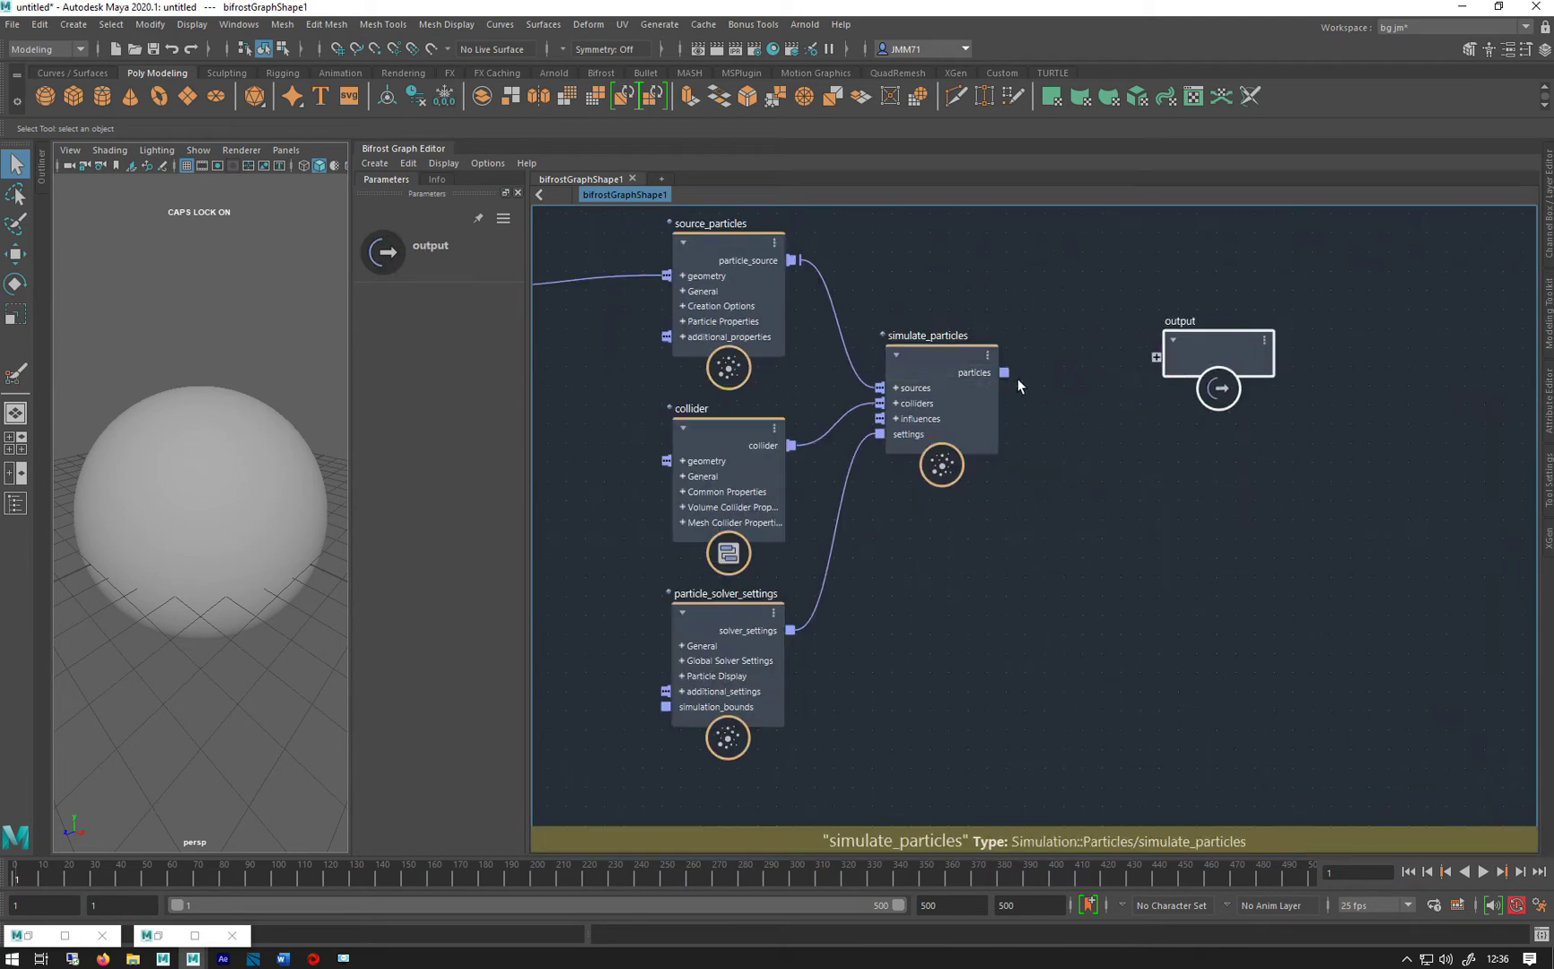
left_click_drag(1004, 375, 1157, 357)
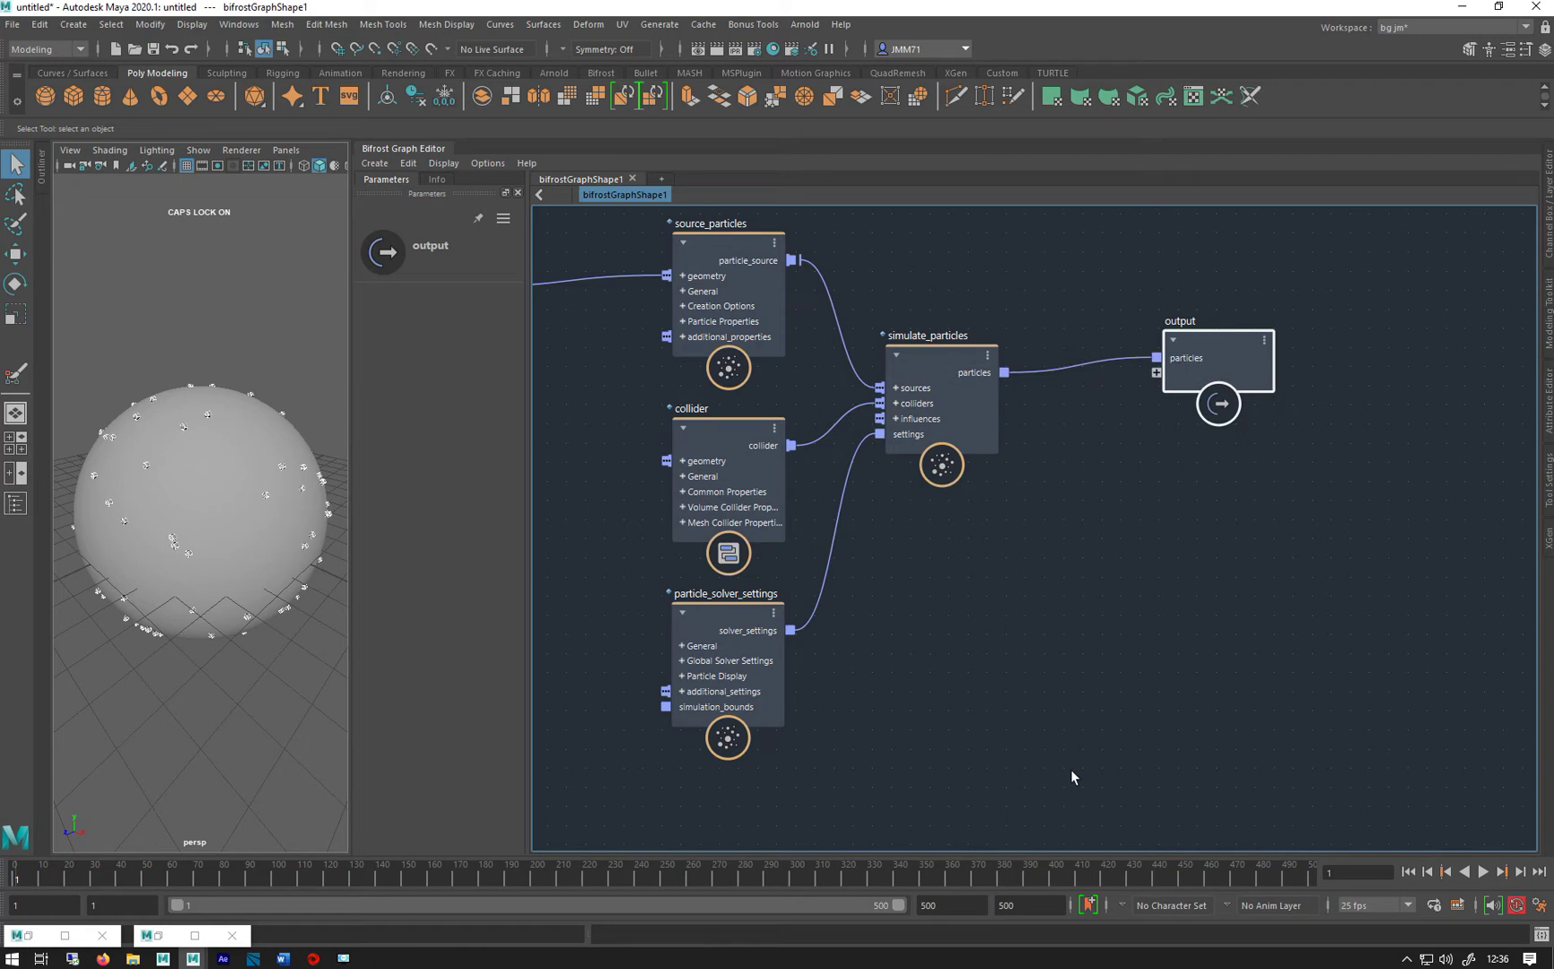
Widen the 3D view and orbit to a level side view of the sphere.
right_click_drag(148, 516, 140, 502, "alt")
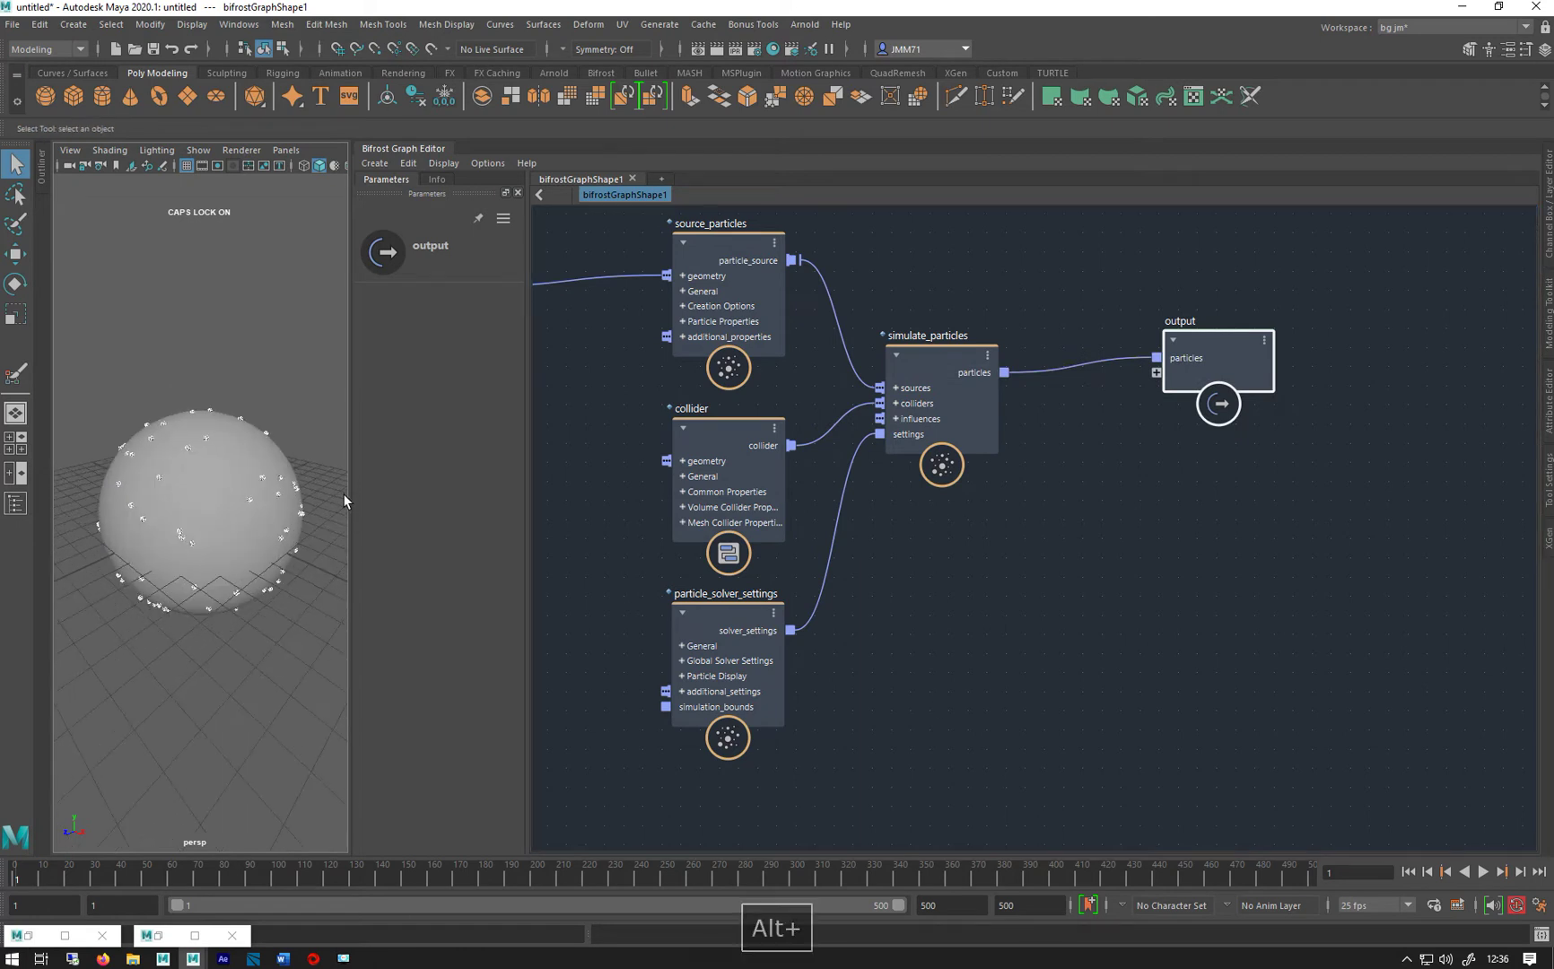
left_click_drag(350, 496, 573, 525)
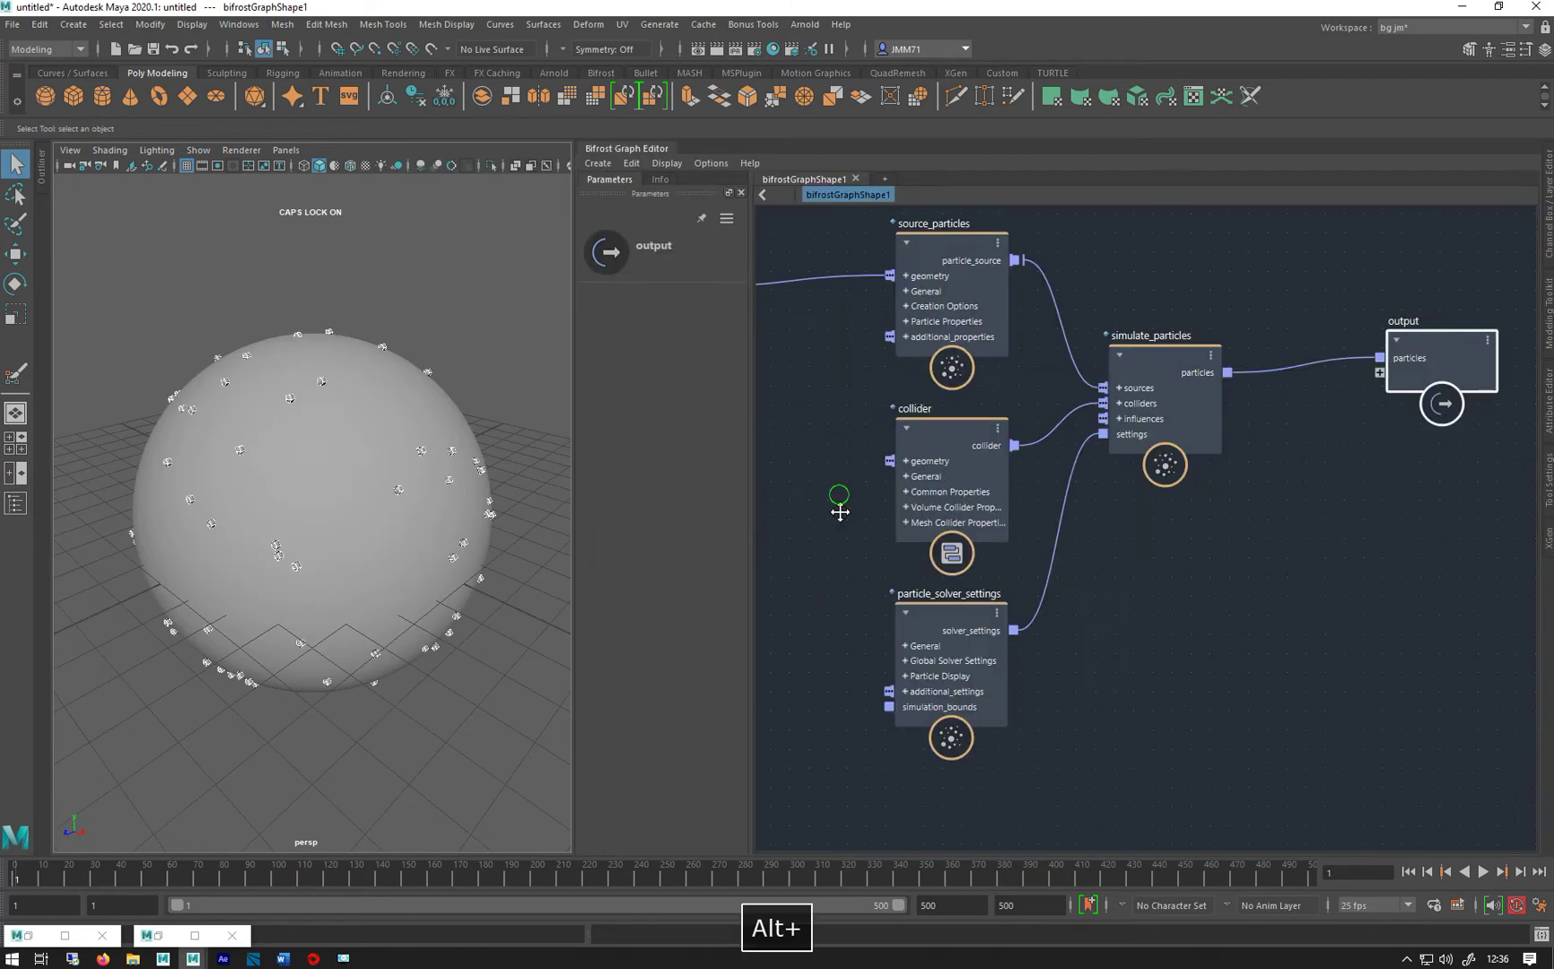
right_click_drag(419, 473, 321, 456, "alt")
left_click_drag(322, 455, 323, 457, "alt")
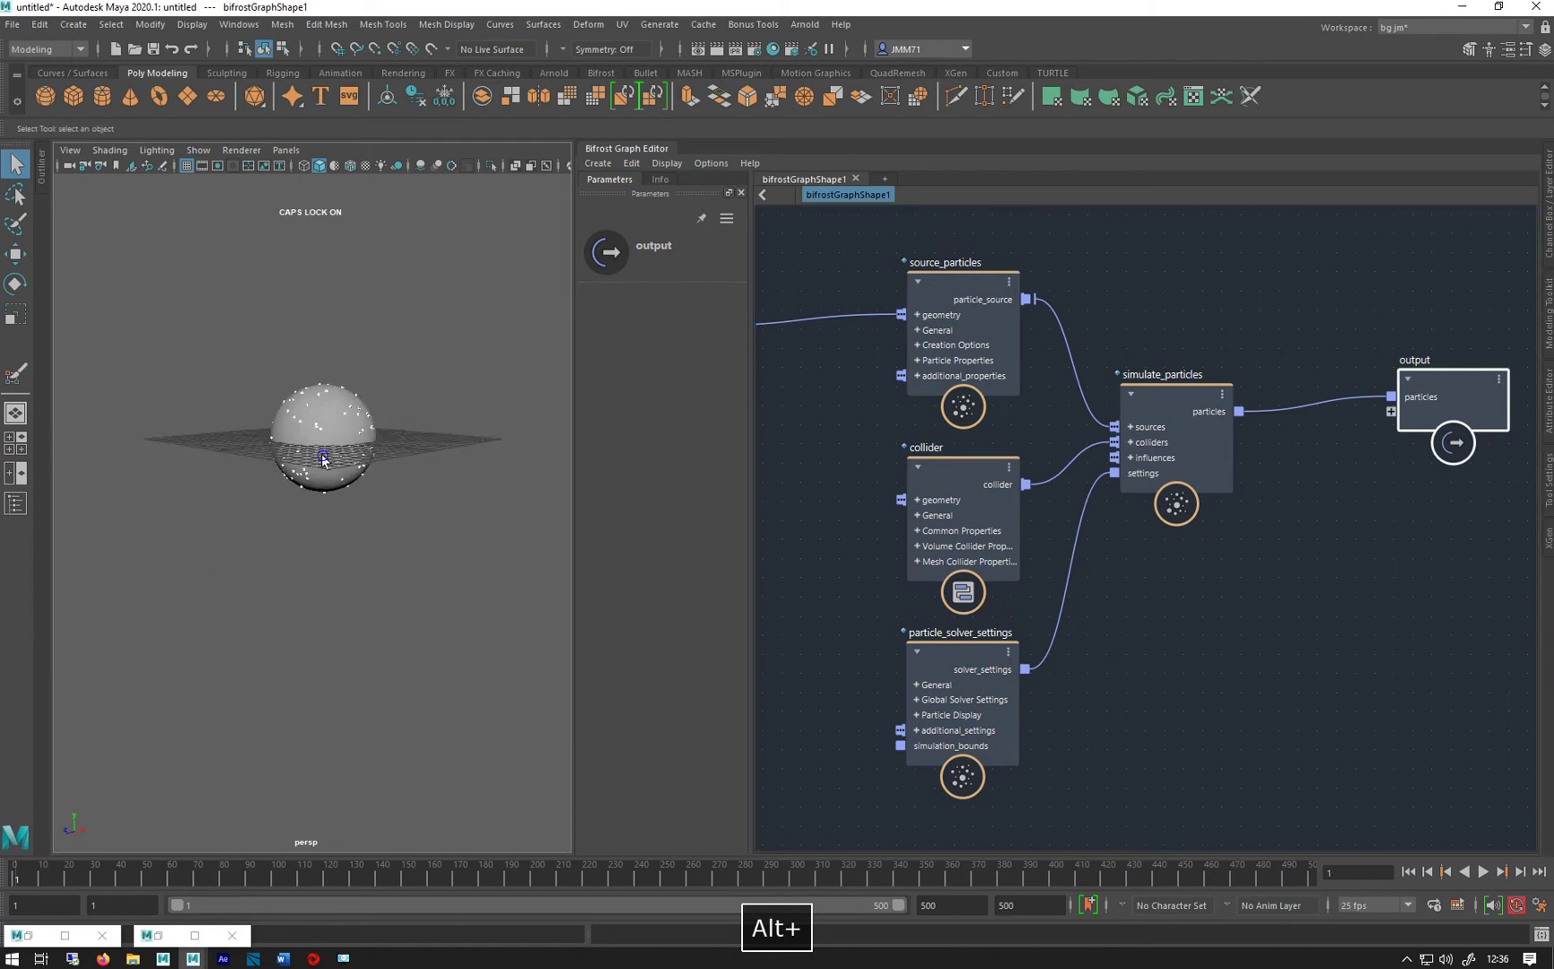
right_click_drag(323, 458, 437, 516, "alt")
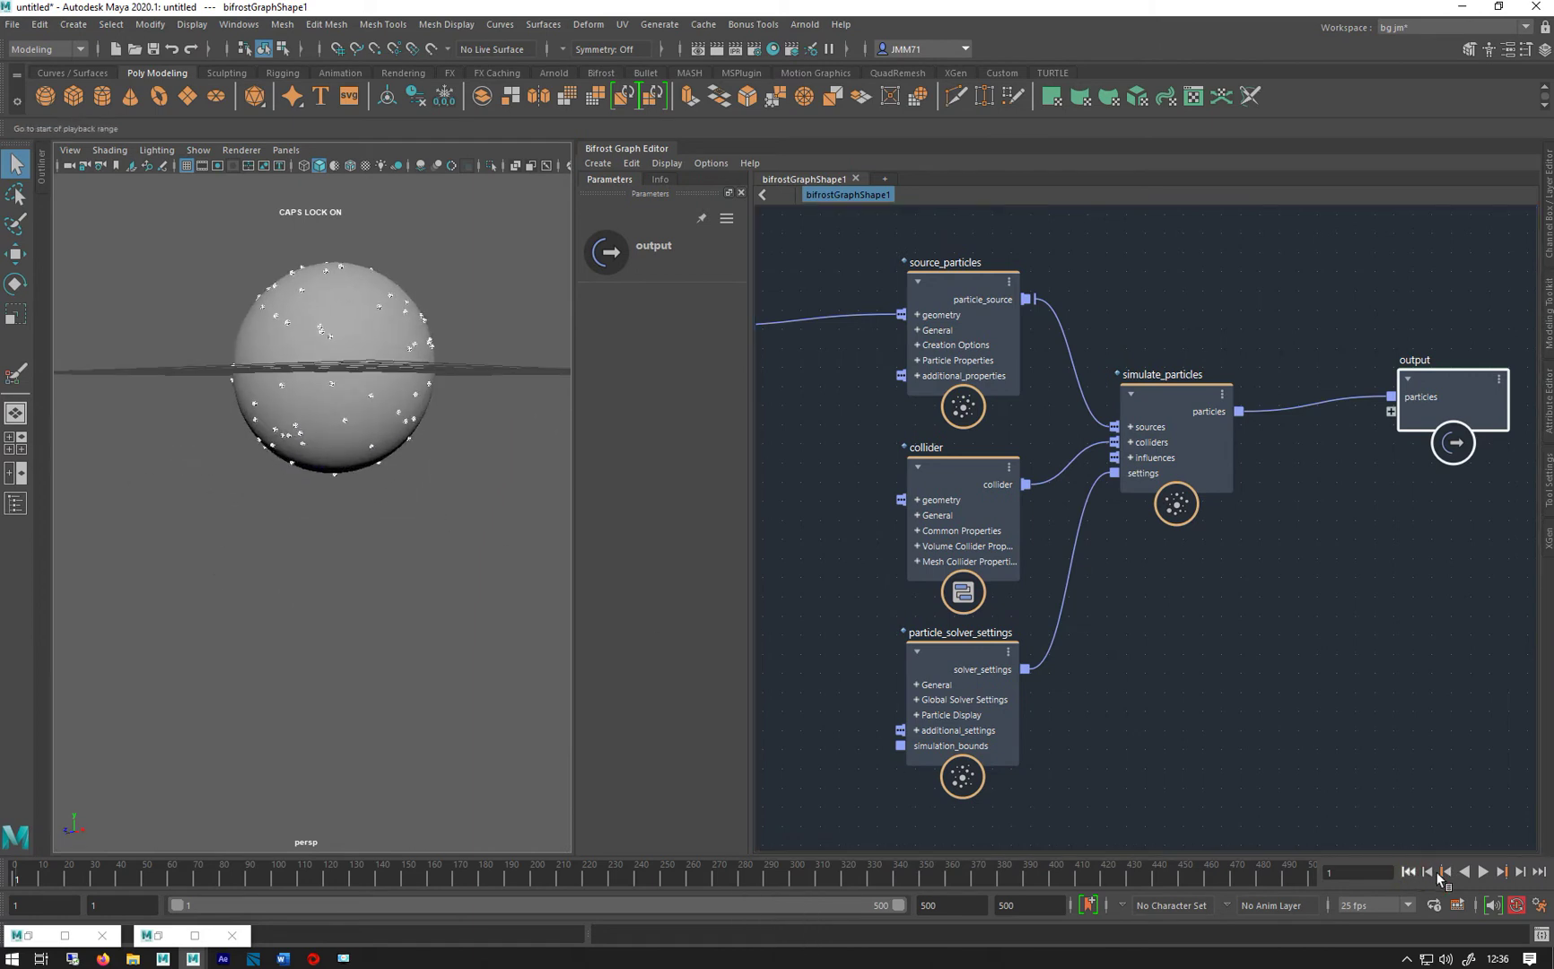
Play the particle simulation to watch the particle column, then stop and rewind to frame 1.
left_click(1482, 872)
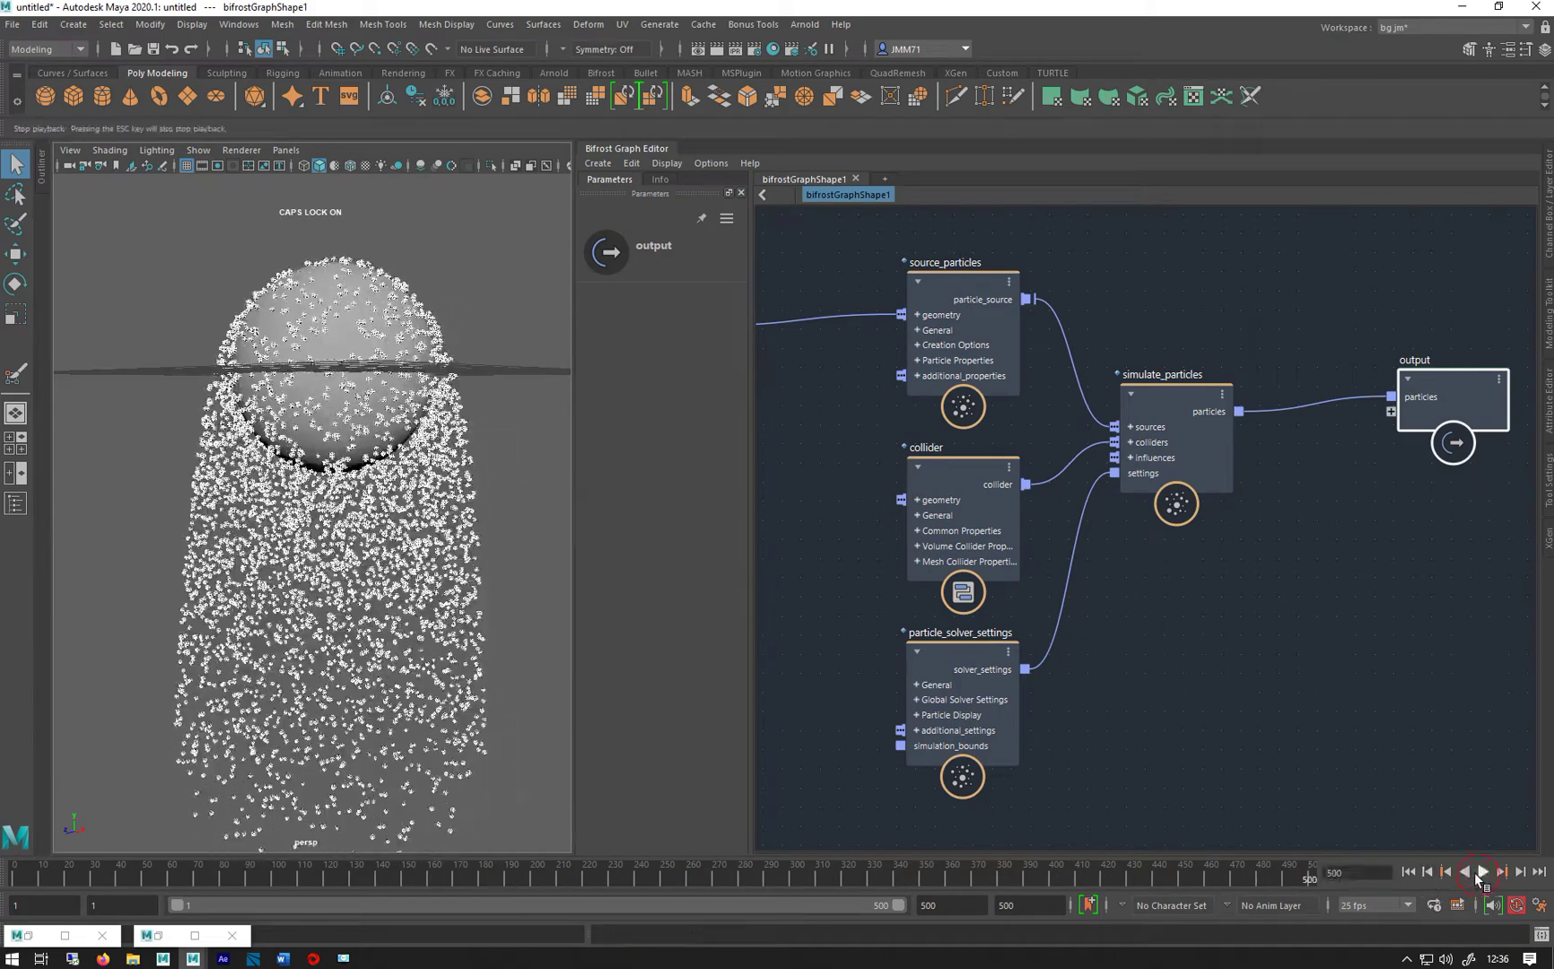
right_click_drag(302, 539, 117, 539, "alt")
left_click_drag(117, 532, 161, 560, "alt")
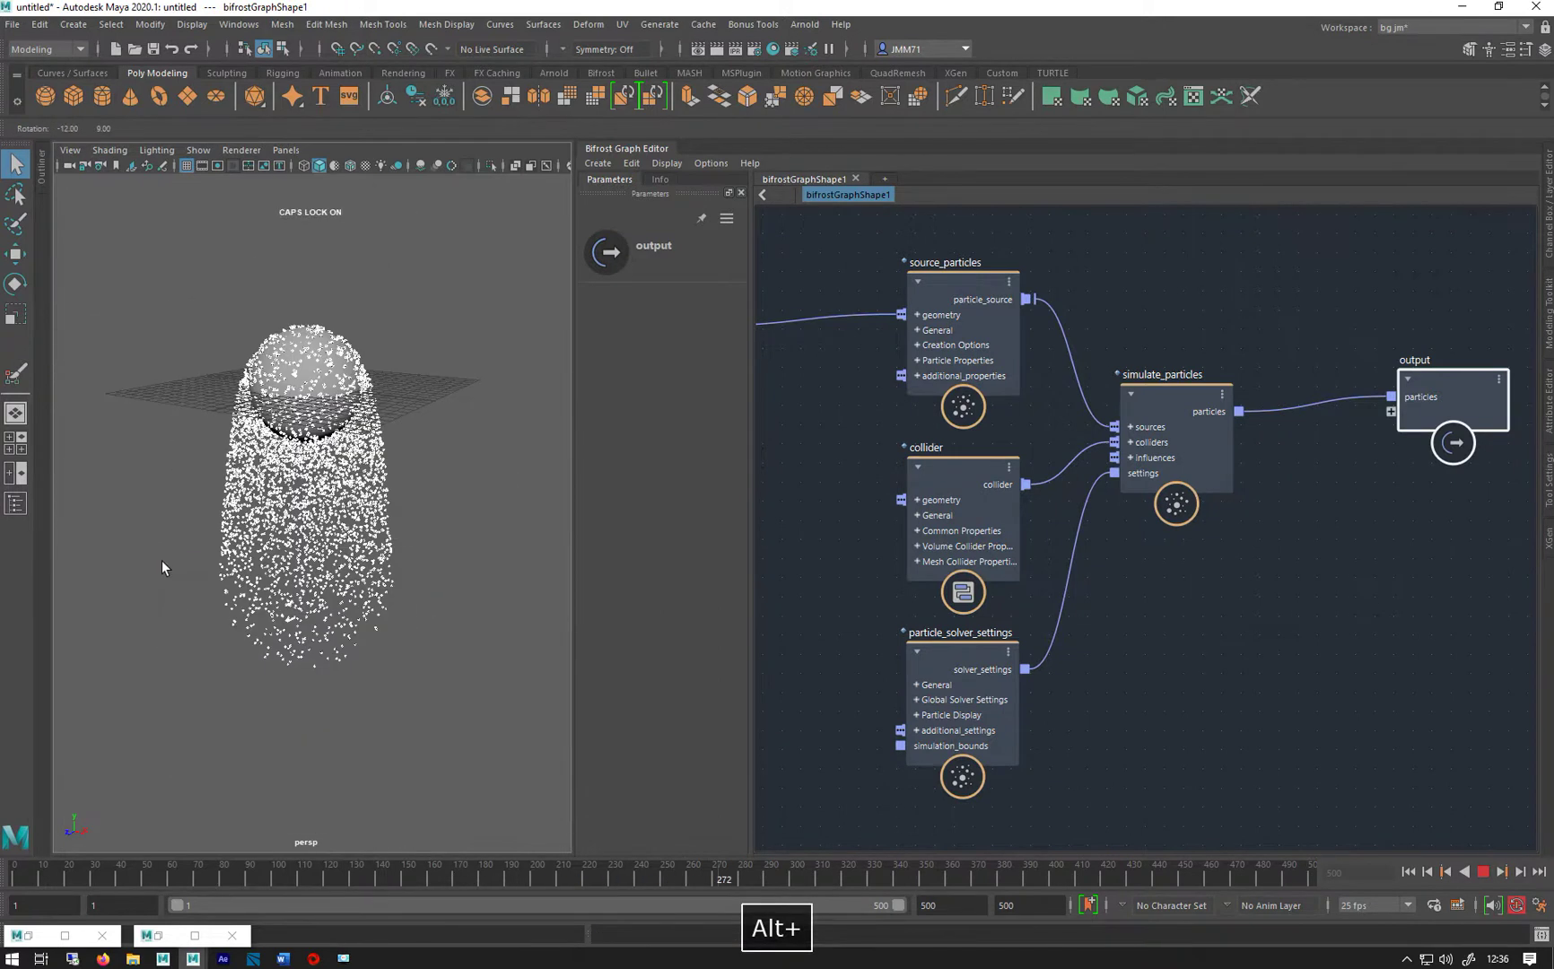
left_click(1483, 880)
left_click(1408, 873)
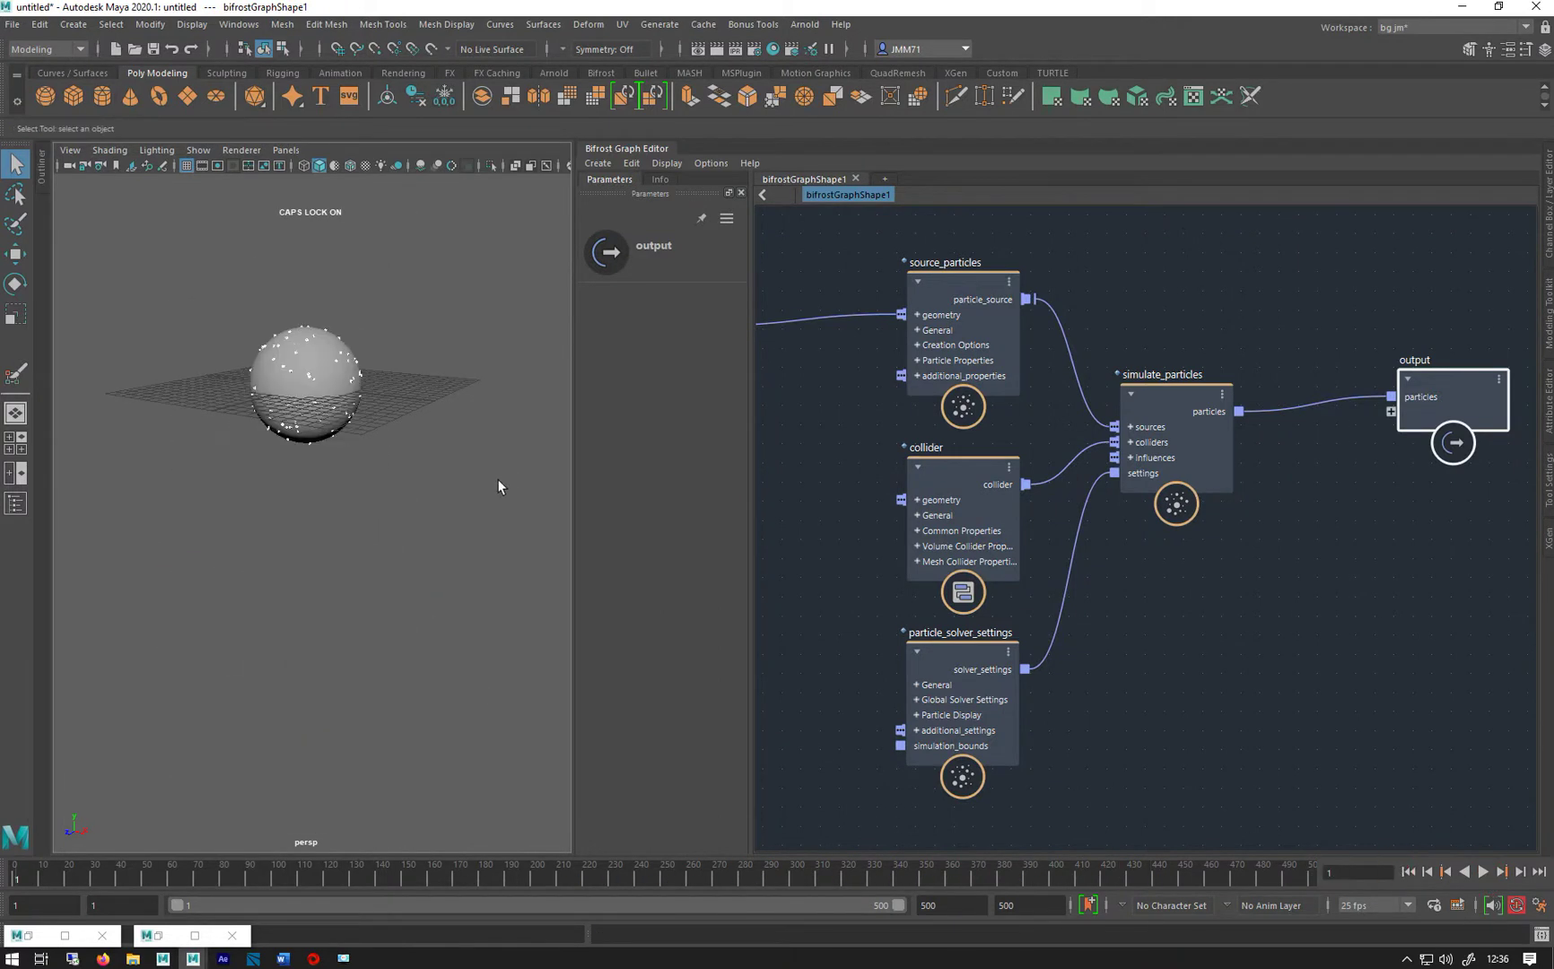
Show the source_particles settings in a widened Parameters panel.
middle_click_drag(805, 434, 1030, 455, "alt")
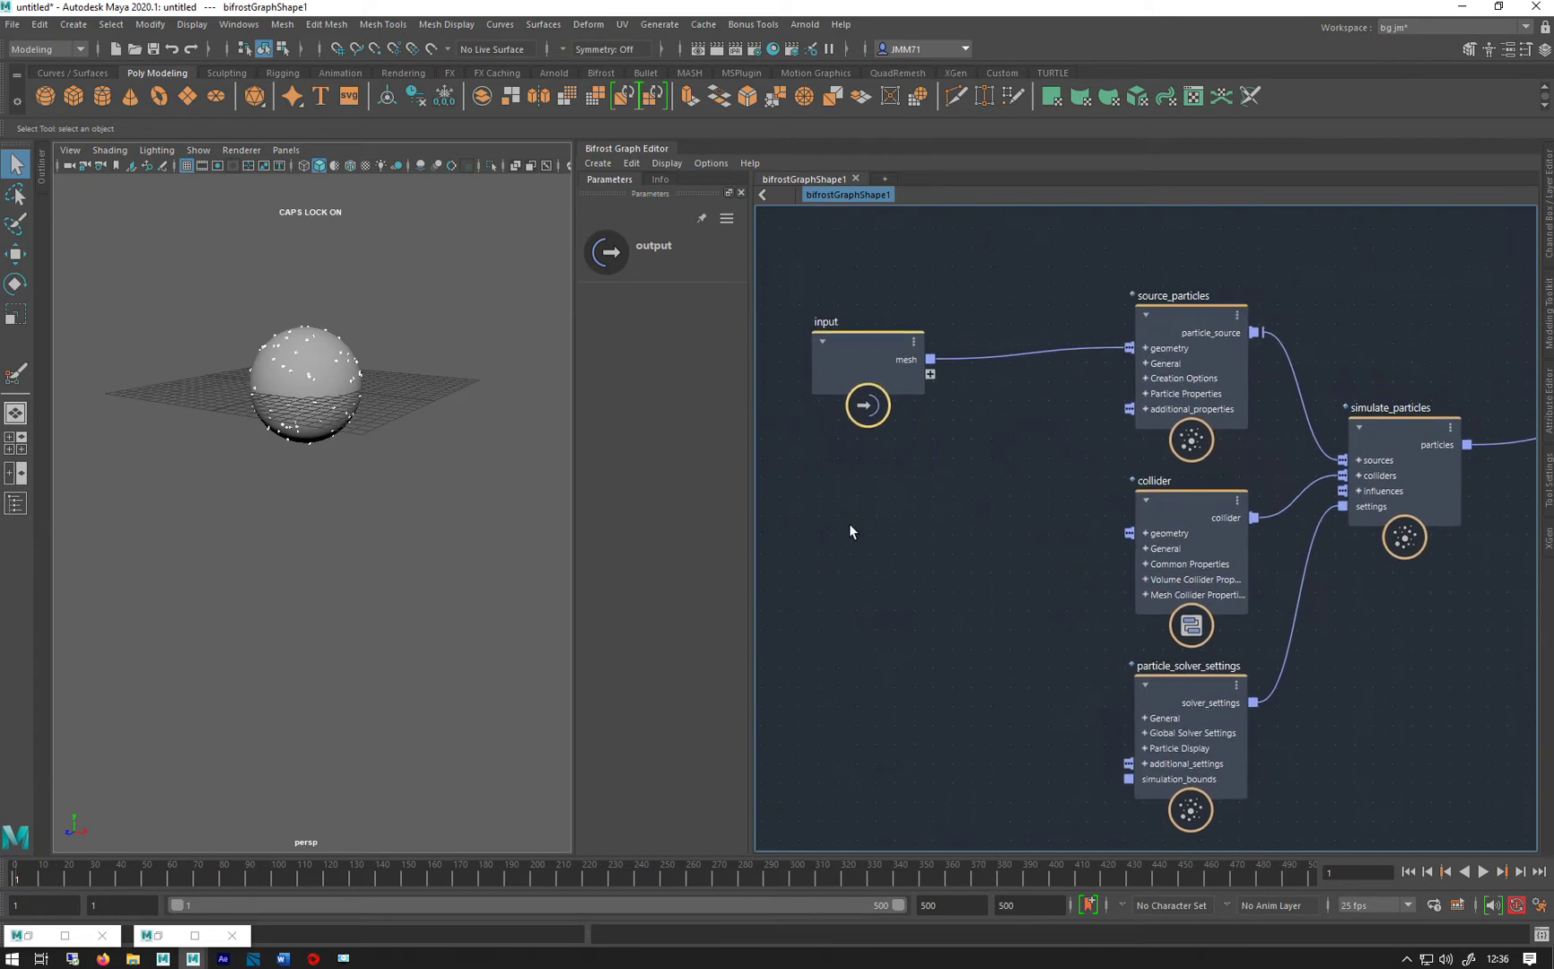
left_click(833, 371)
left_click_drag(833, 371, 827, 351)
left_click(1170, 311)
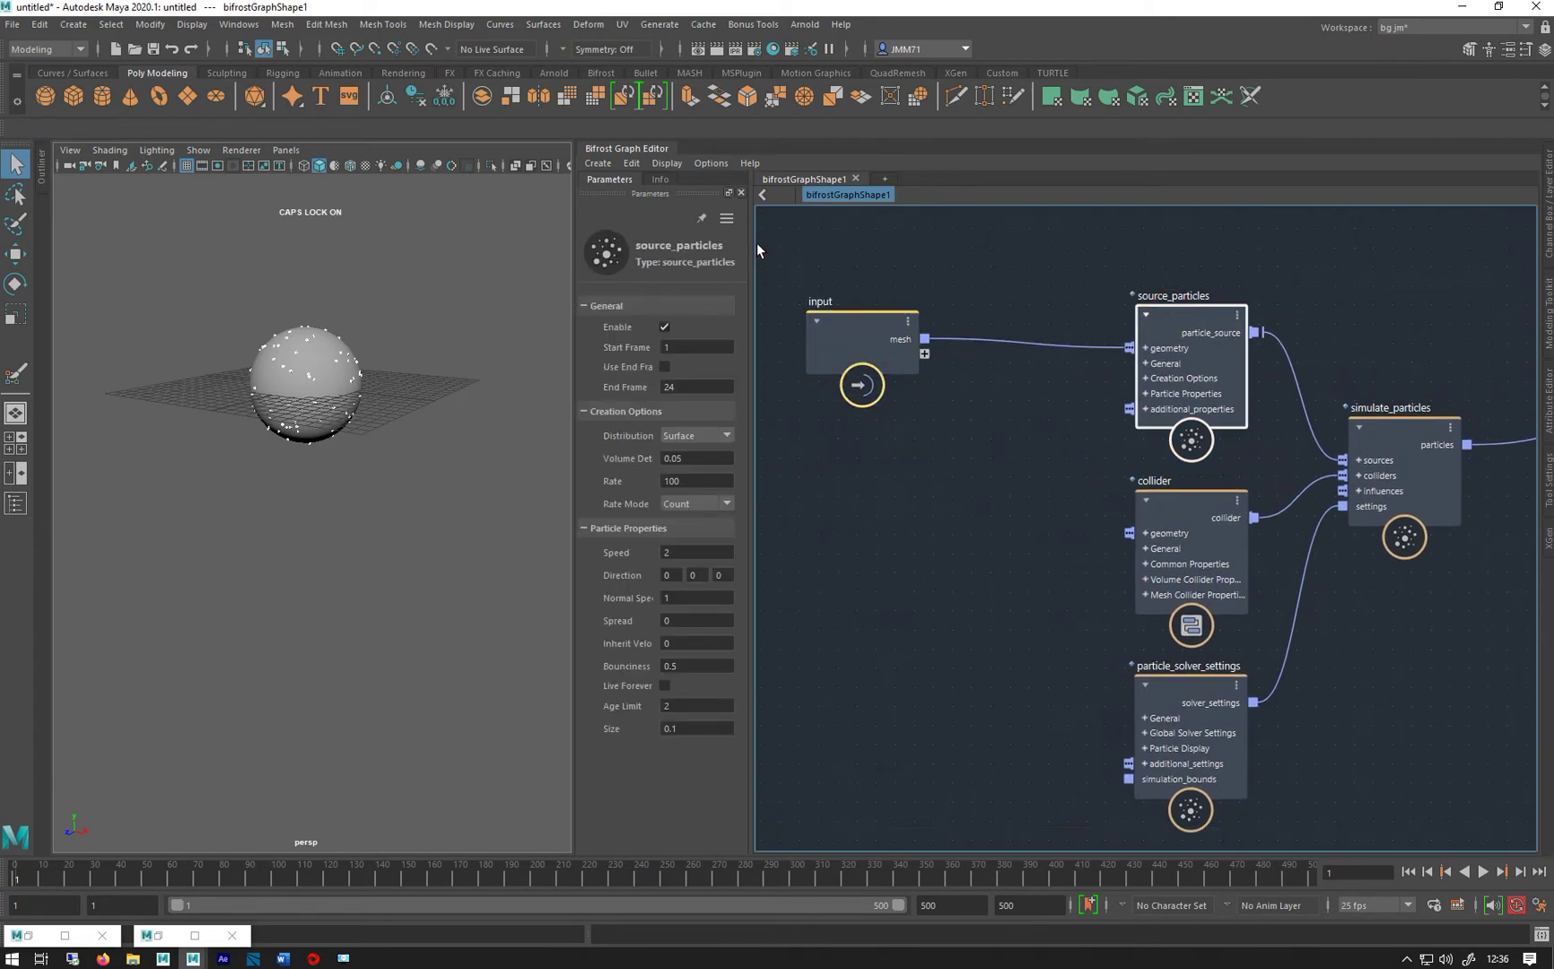
left_click_drag(752, 243, 887, 234)
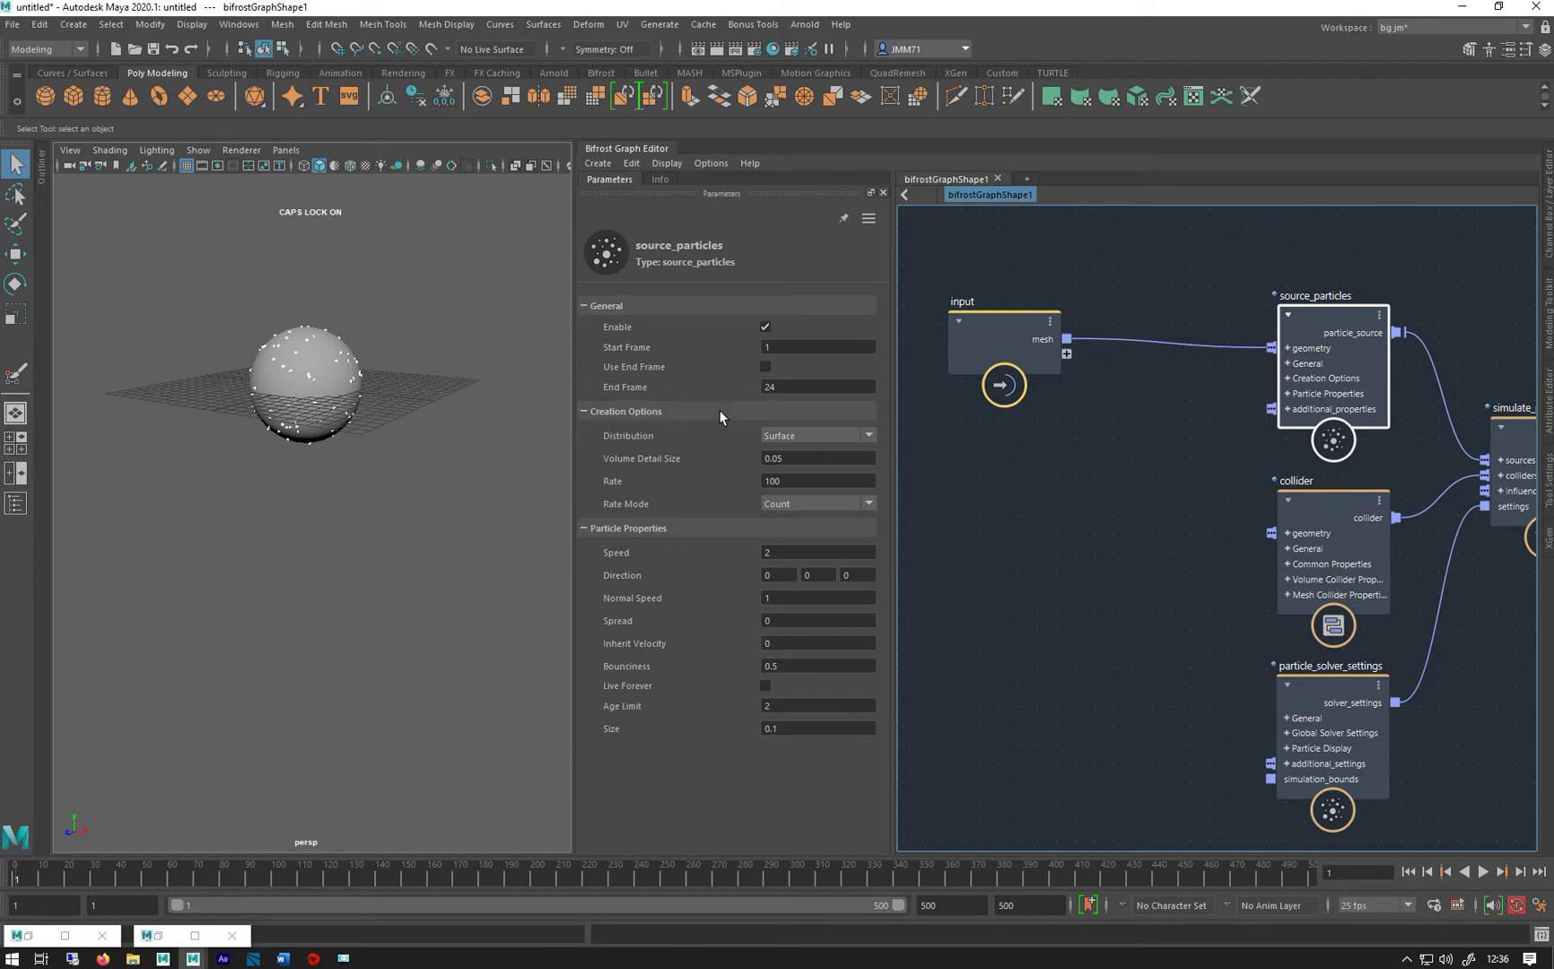
Set Distribution to Volume and view the sphere in wireframe.
left_click(799, 438)
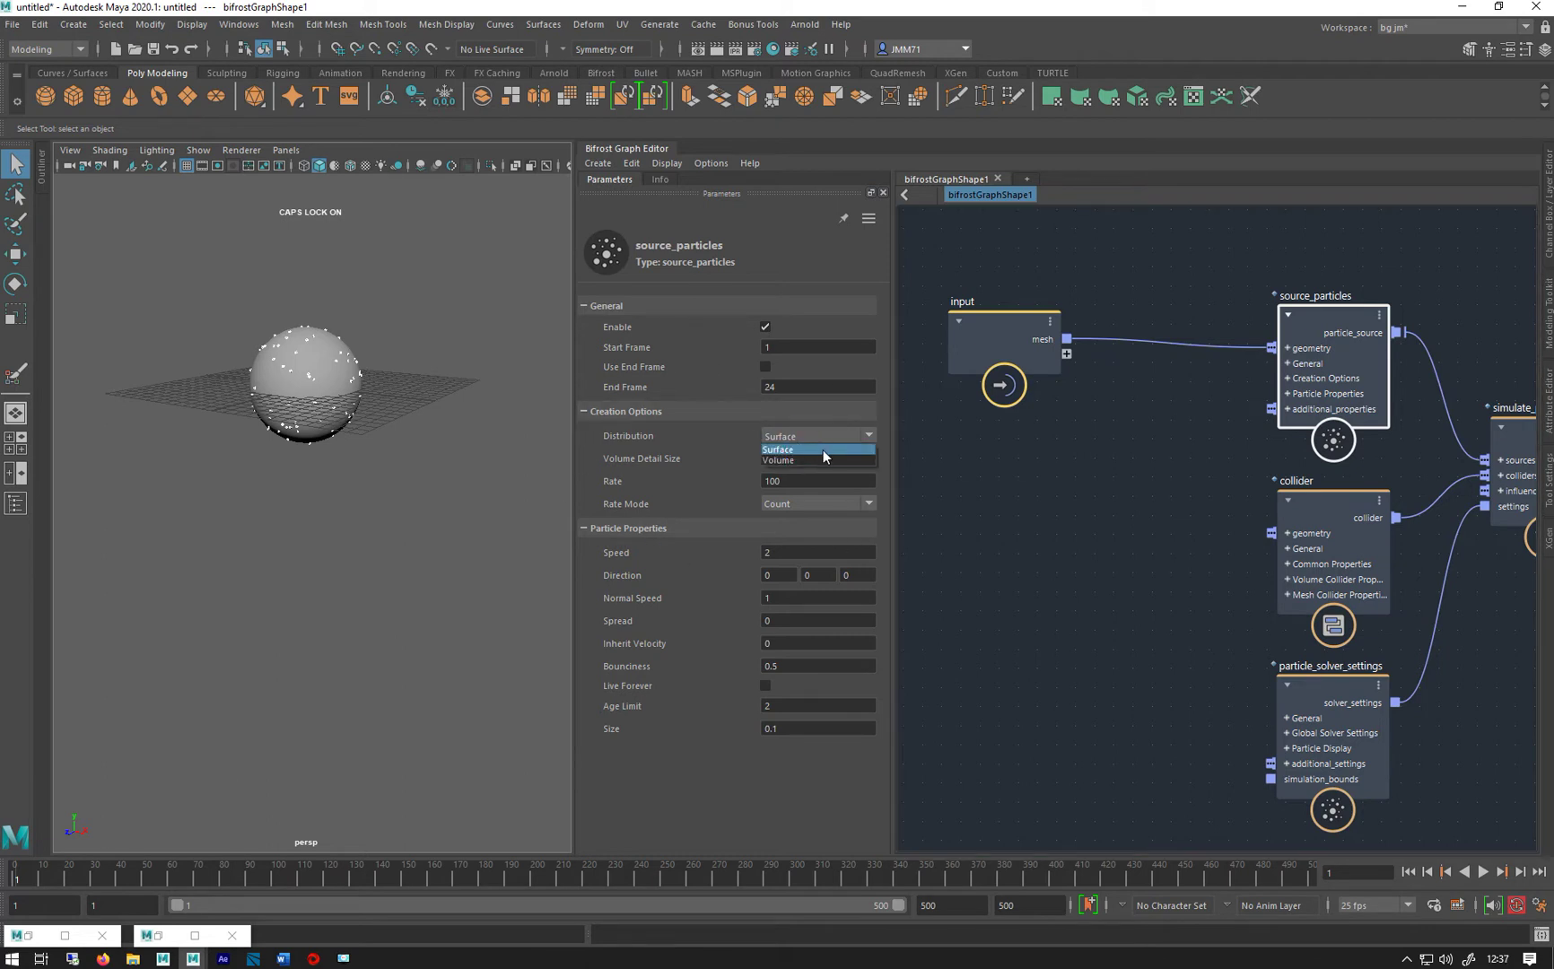
left_click(803, 459)
key("4")
right_click_drag(247, 362, 247, 396, "alt")
middle_click_drag(247, 396, 263, 583, "alt")
left_click_drag(264, 583, 233, 549, "alt")
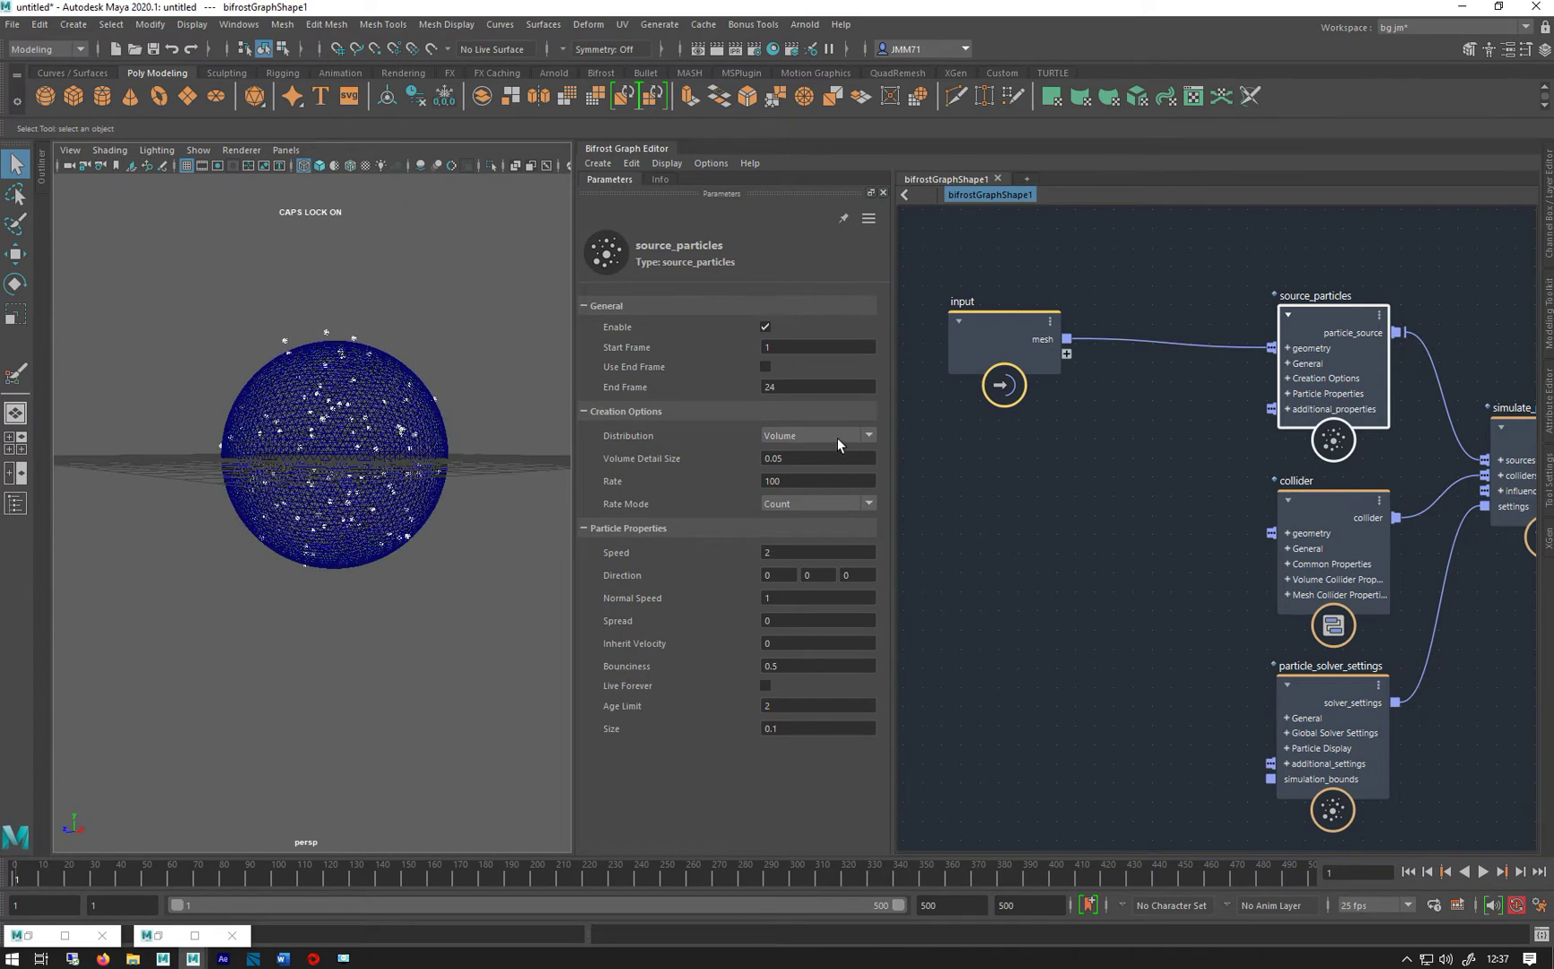
Switch Distribution back to Surface, review the sphere, and show the collider settings.
left_click(838, 444)
left_click(816, 456)
left_click_drag(373, 545, 162, 610, "alt")
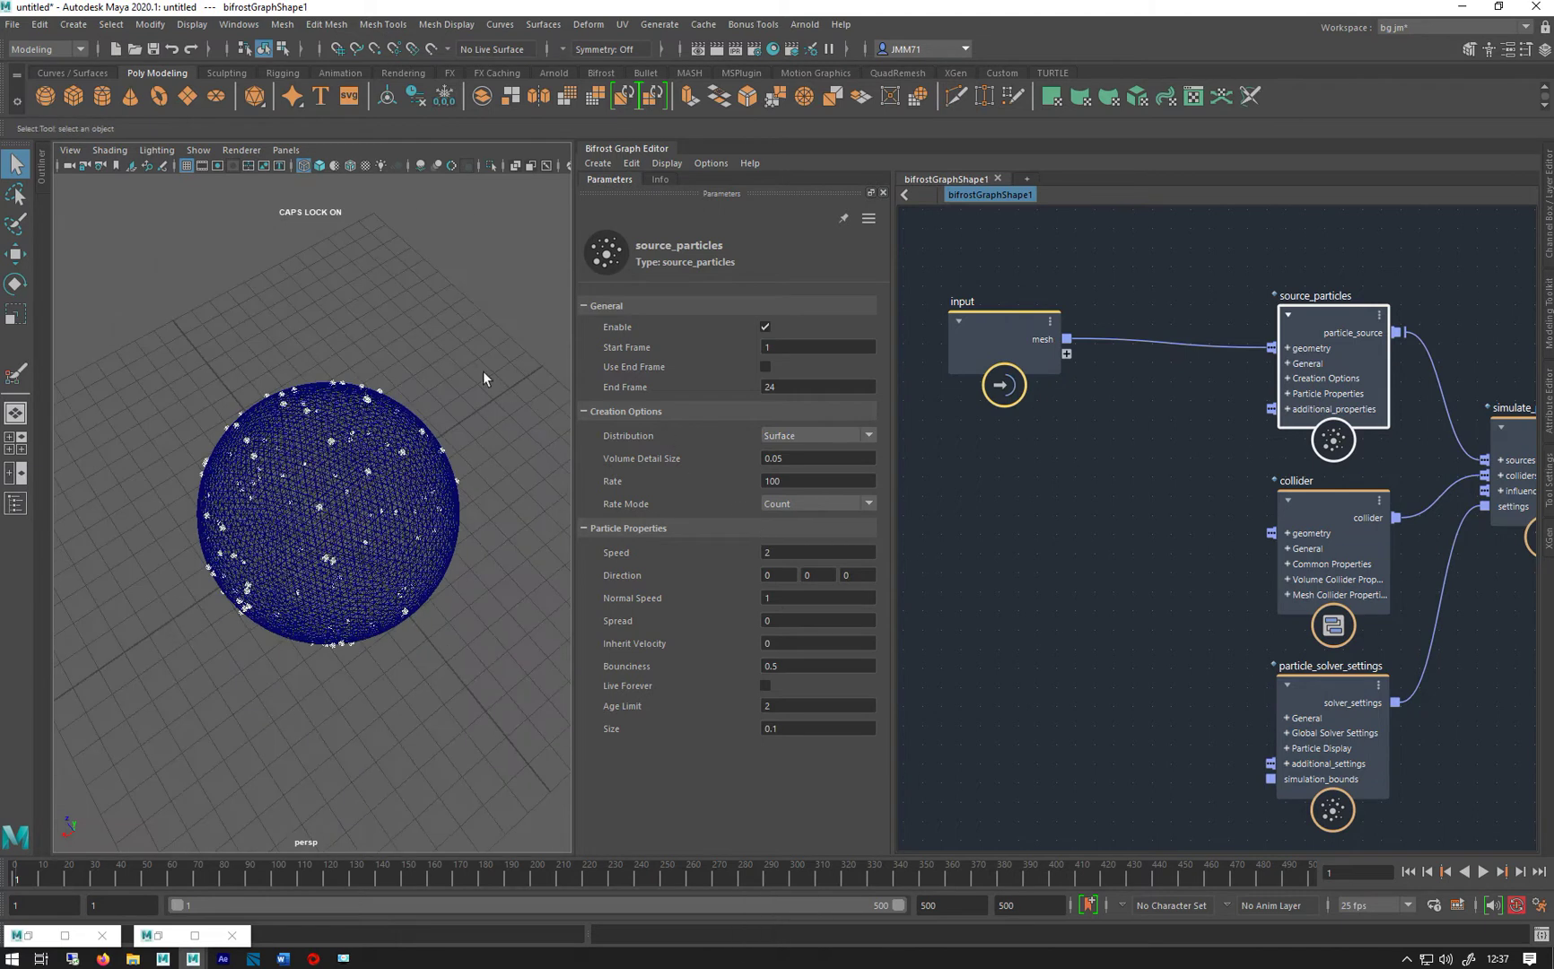
left_click_drag(414, 356, 406, 399, "alt")
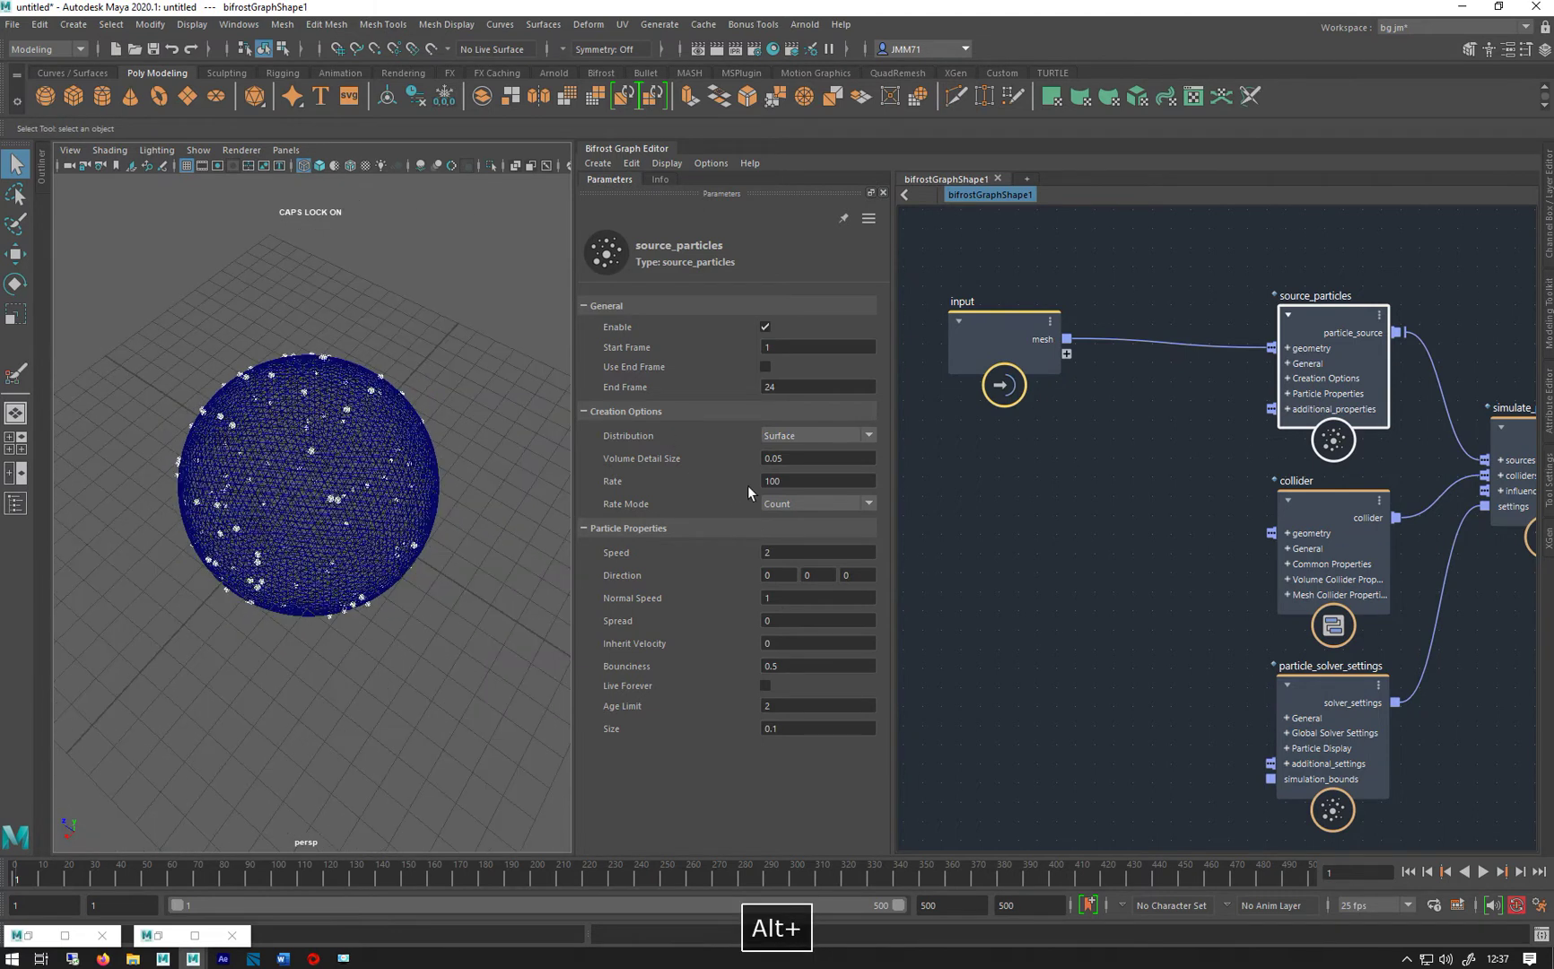
left_click(801, 463)
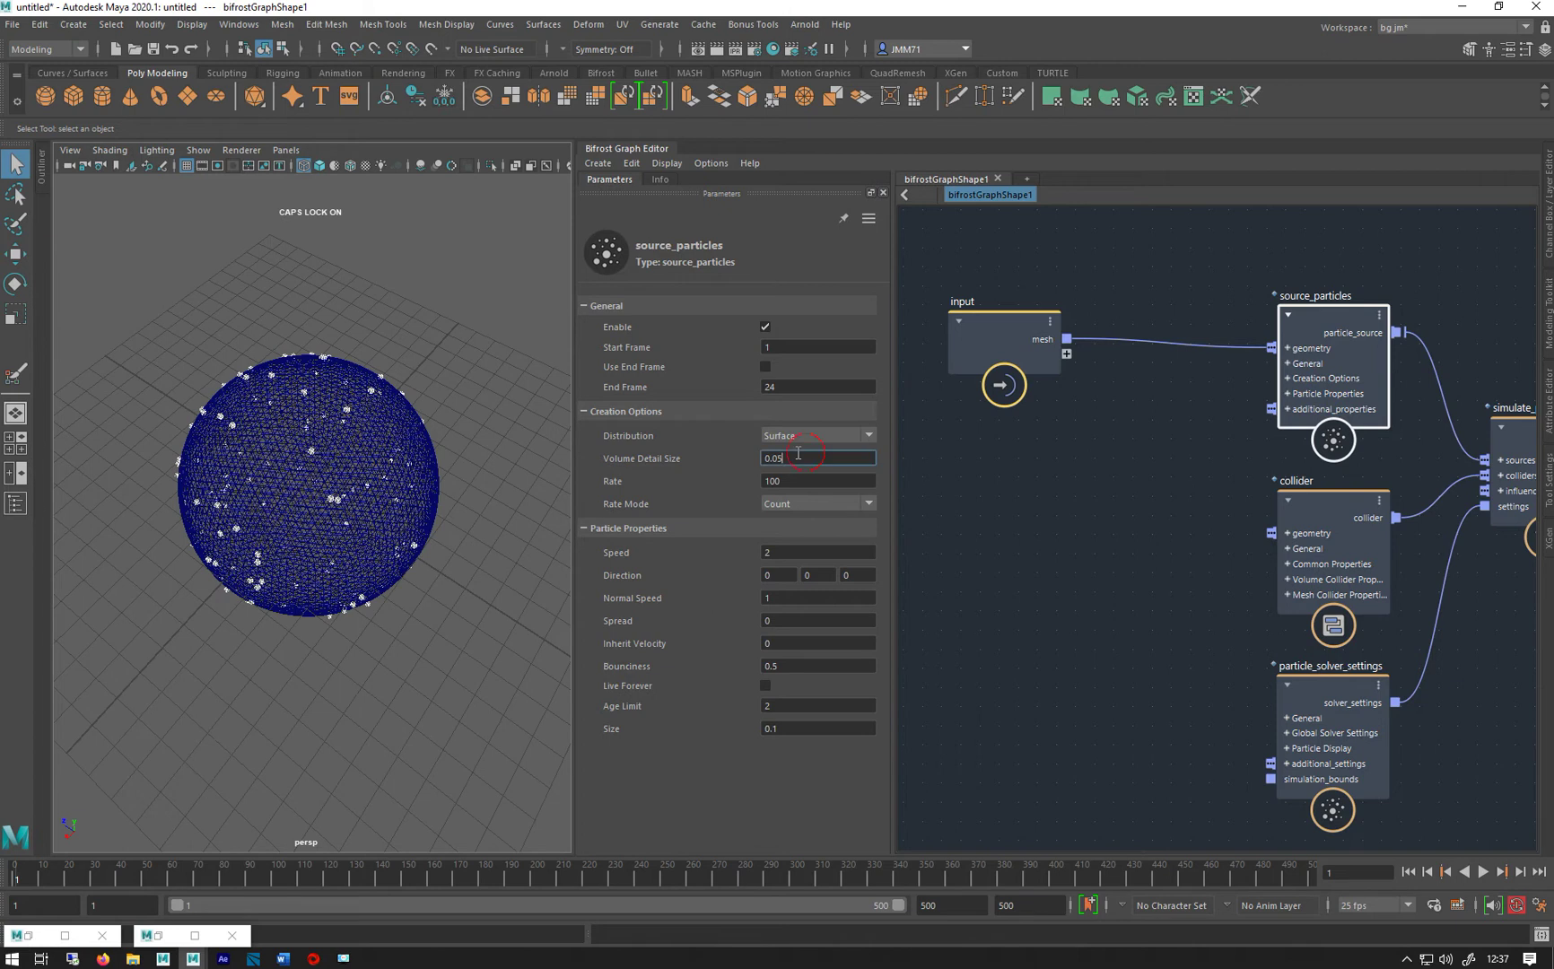
left_click_drag(275, 604, 326, 536, "alt")
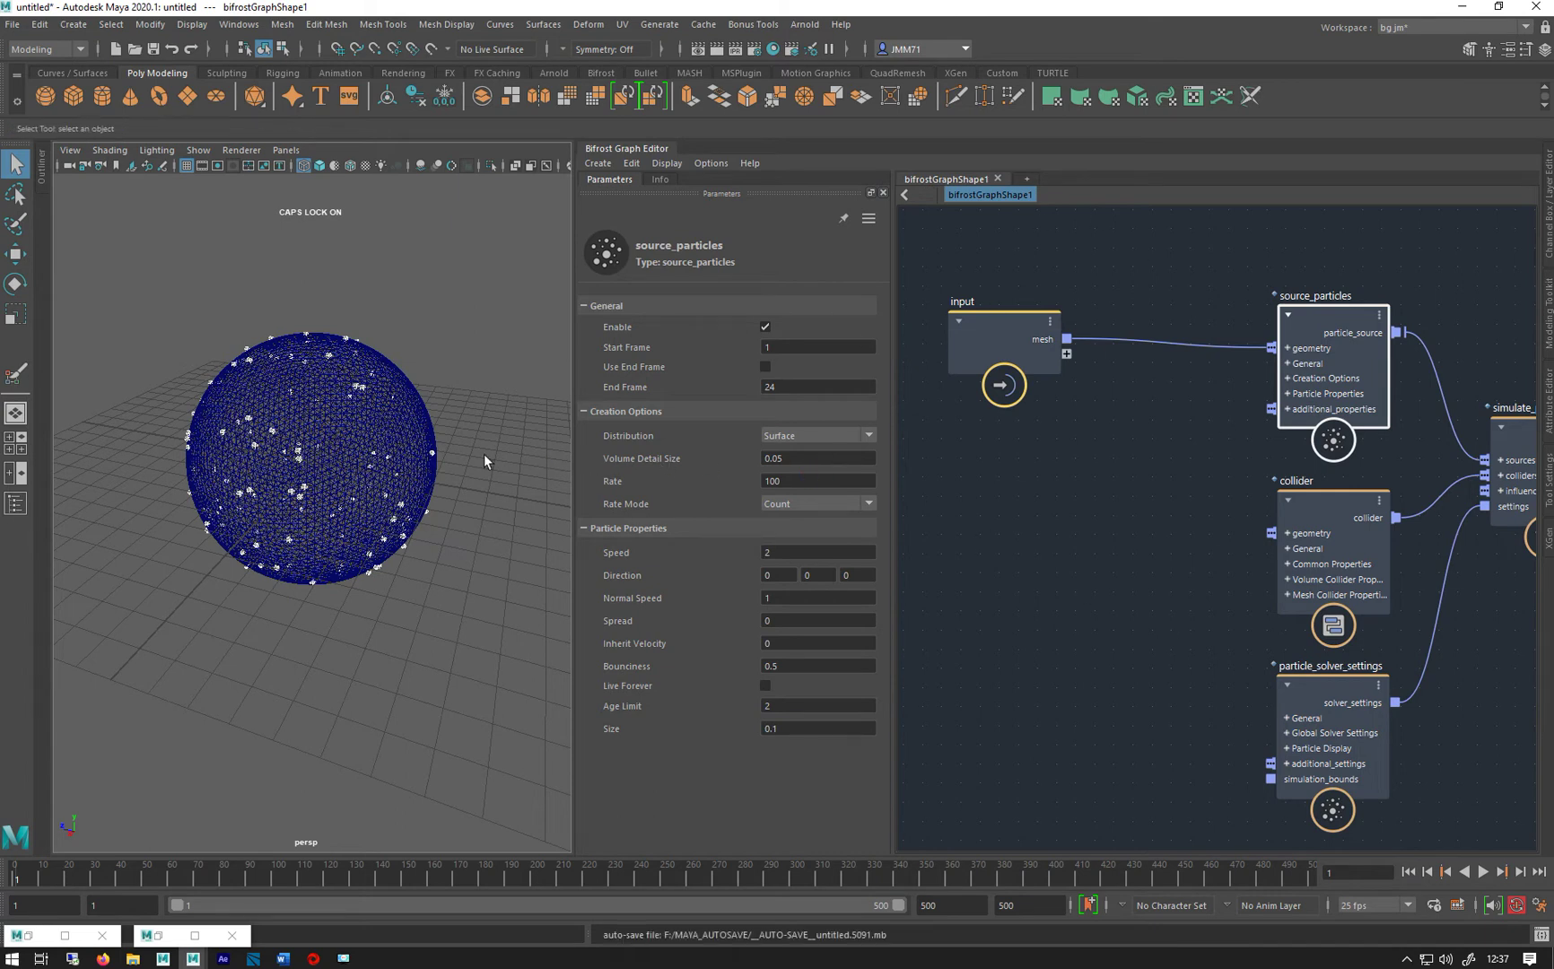
left_click(1296, 556)
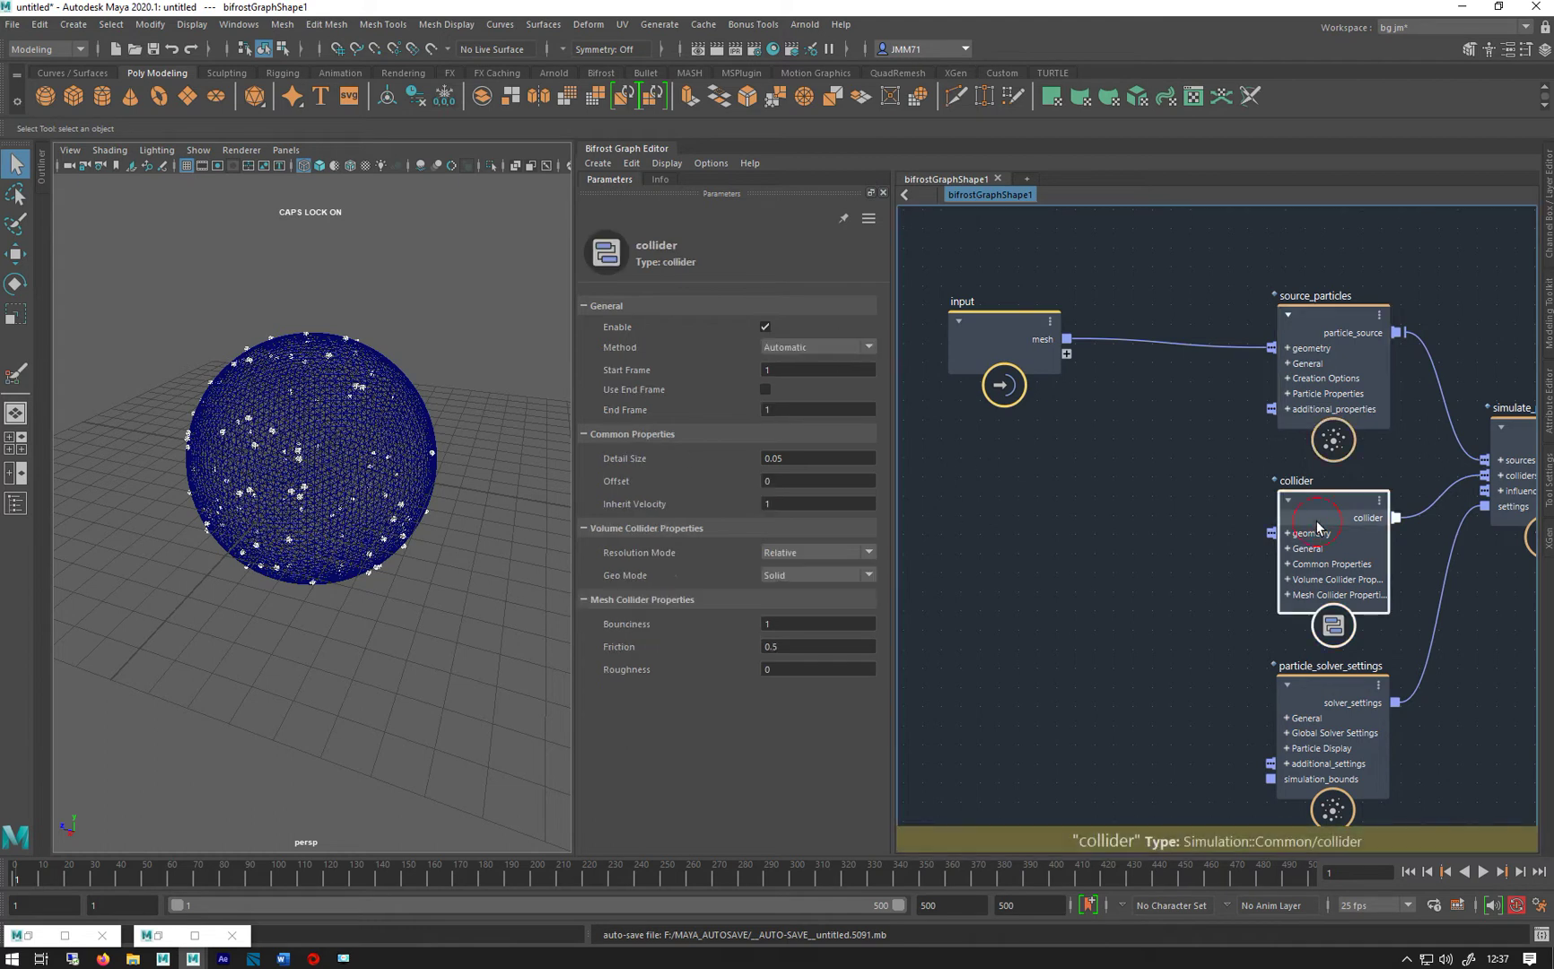
left_click(820, 460)
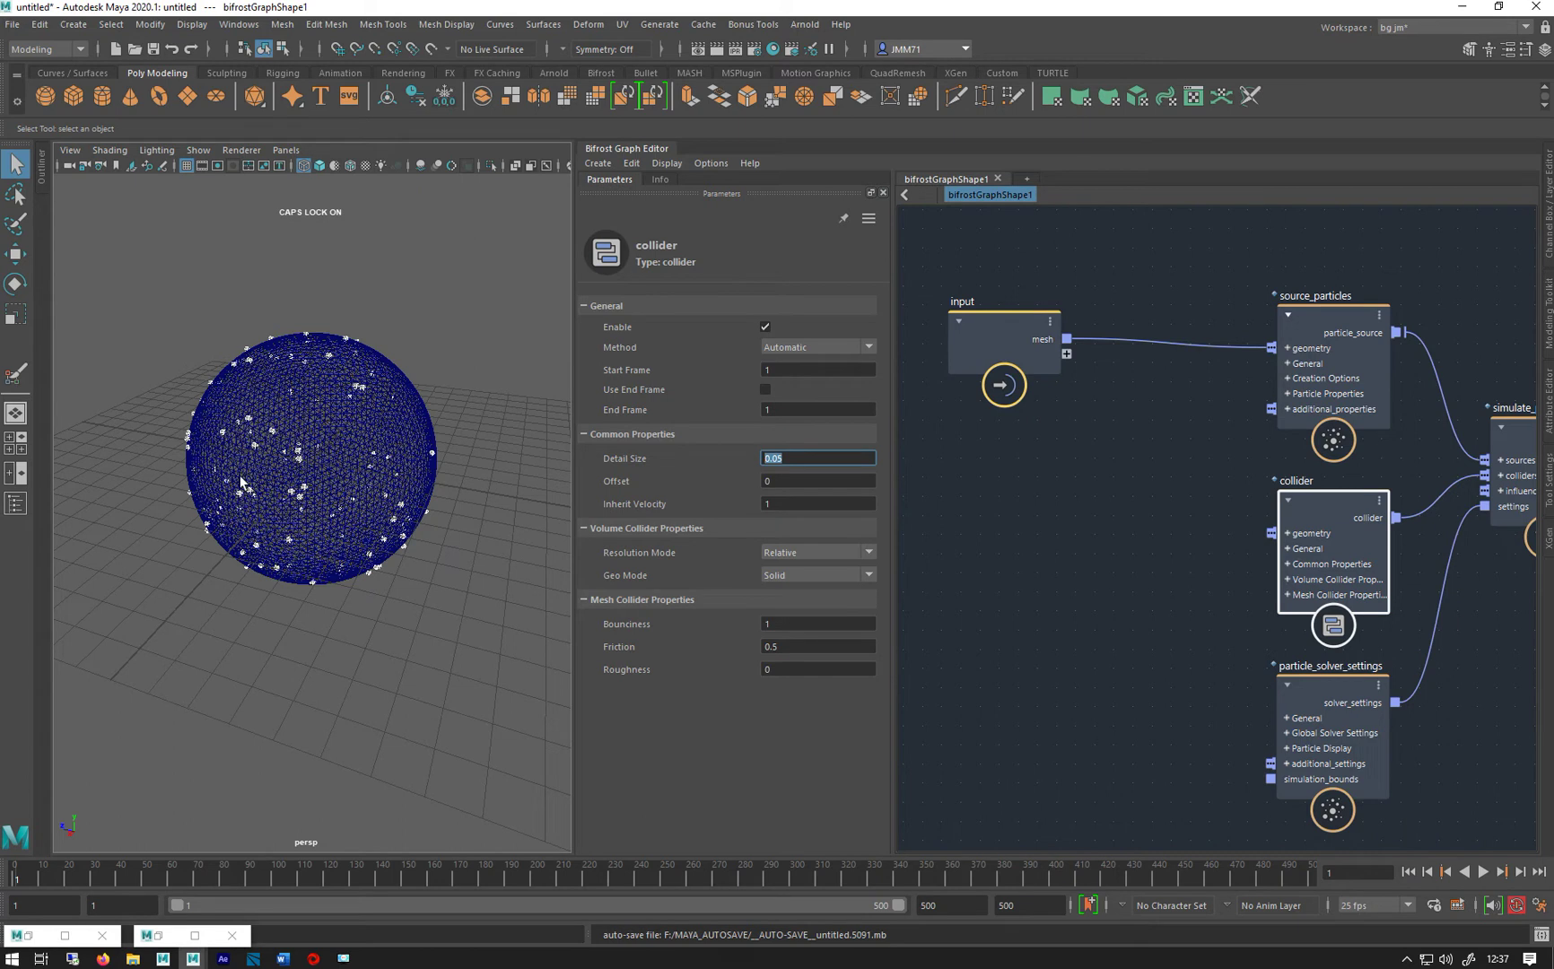
left_click(1315, 314)
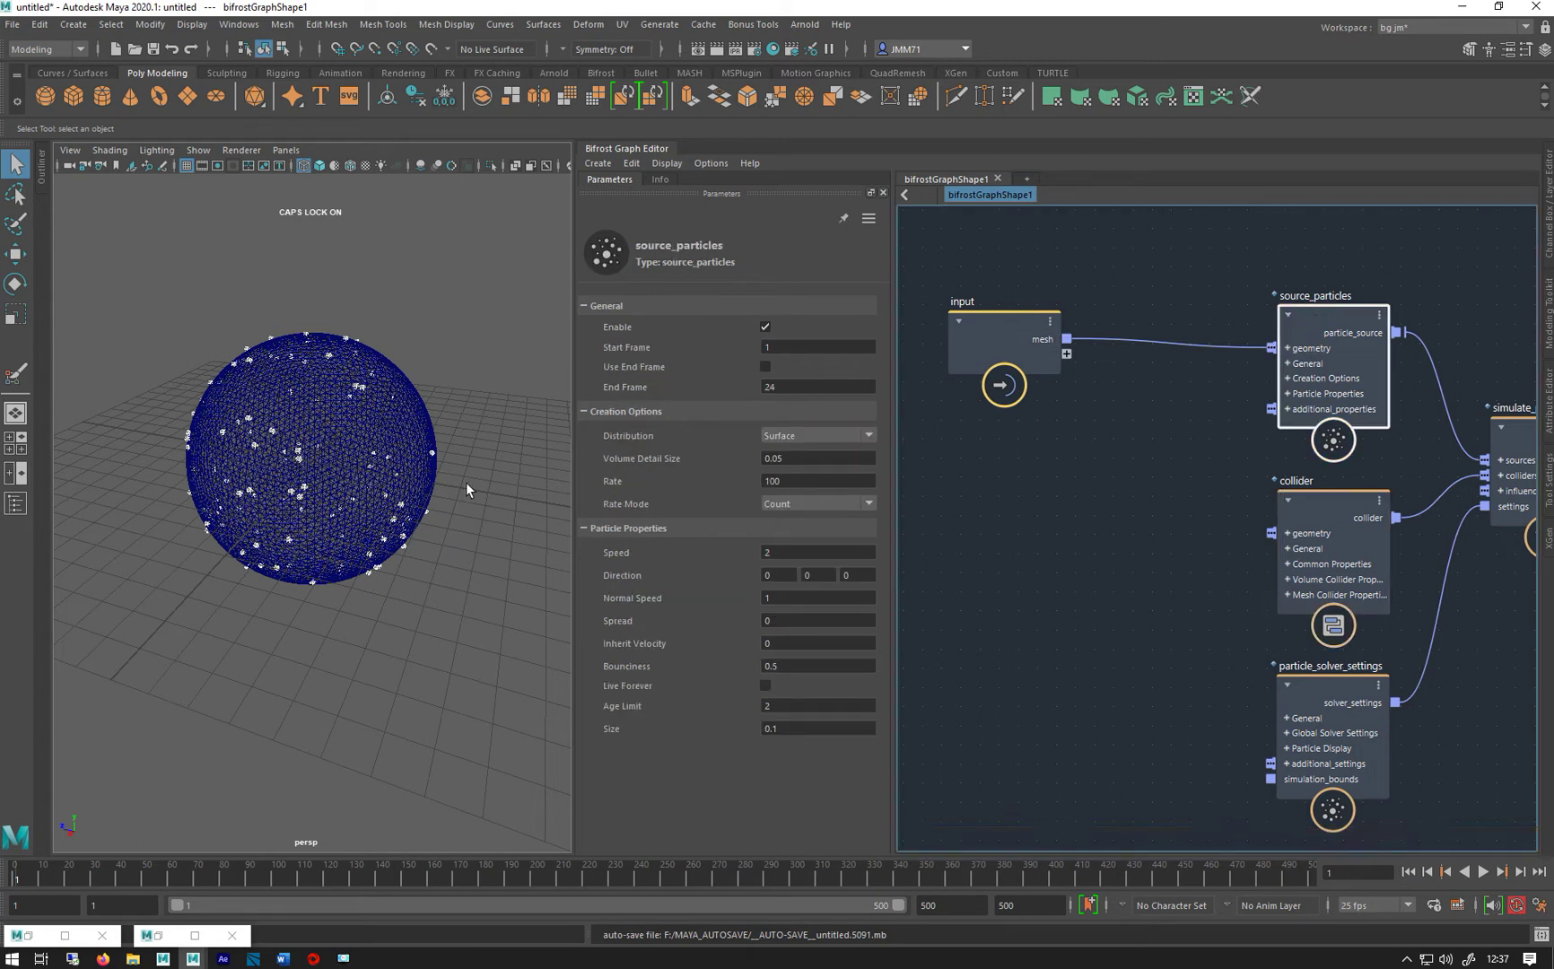
left_click(814, 434)
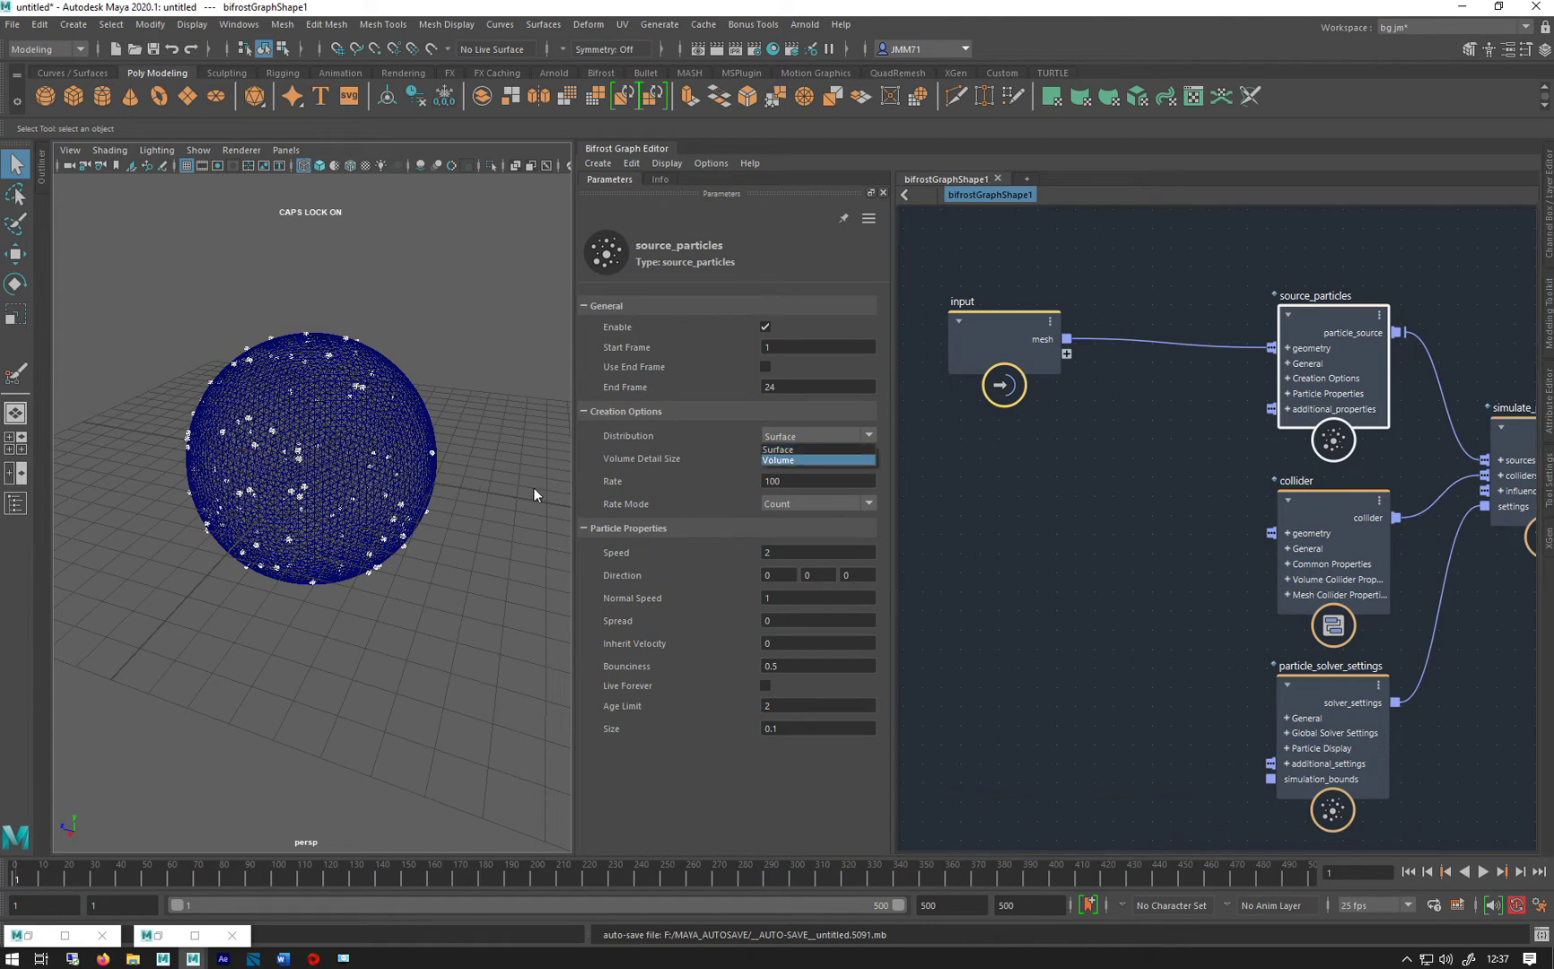
left_click(844, 460)
left_click(942, 459)
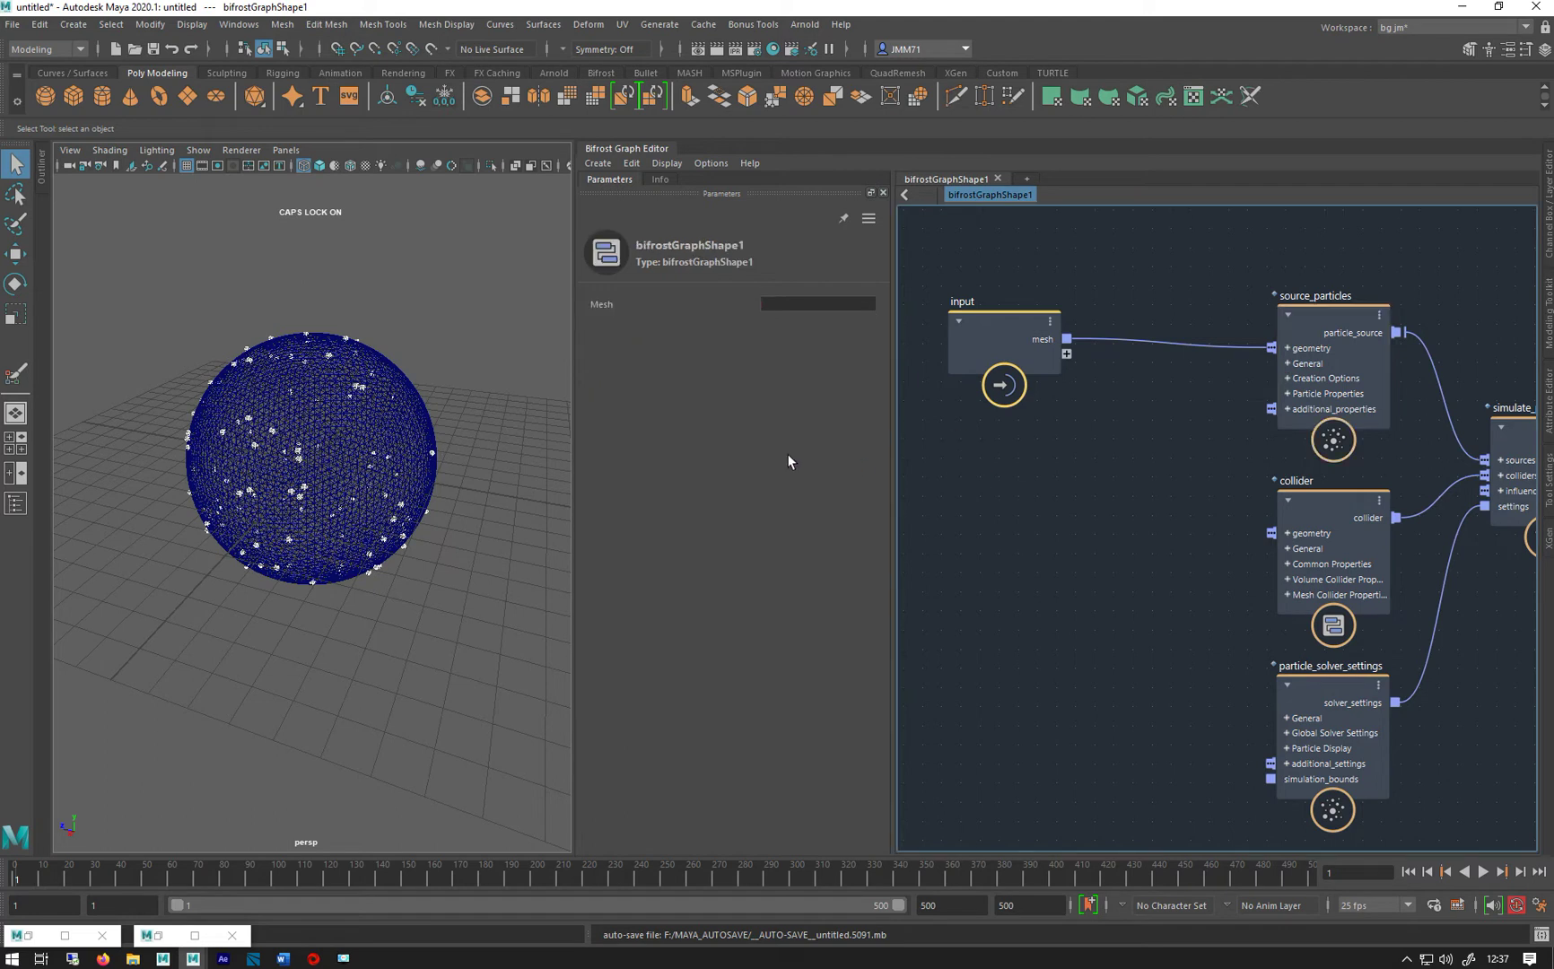
left_click(1310, 318)
double_click(808, 460)
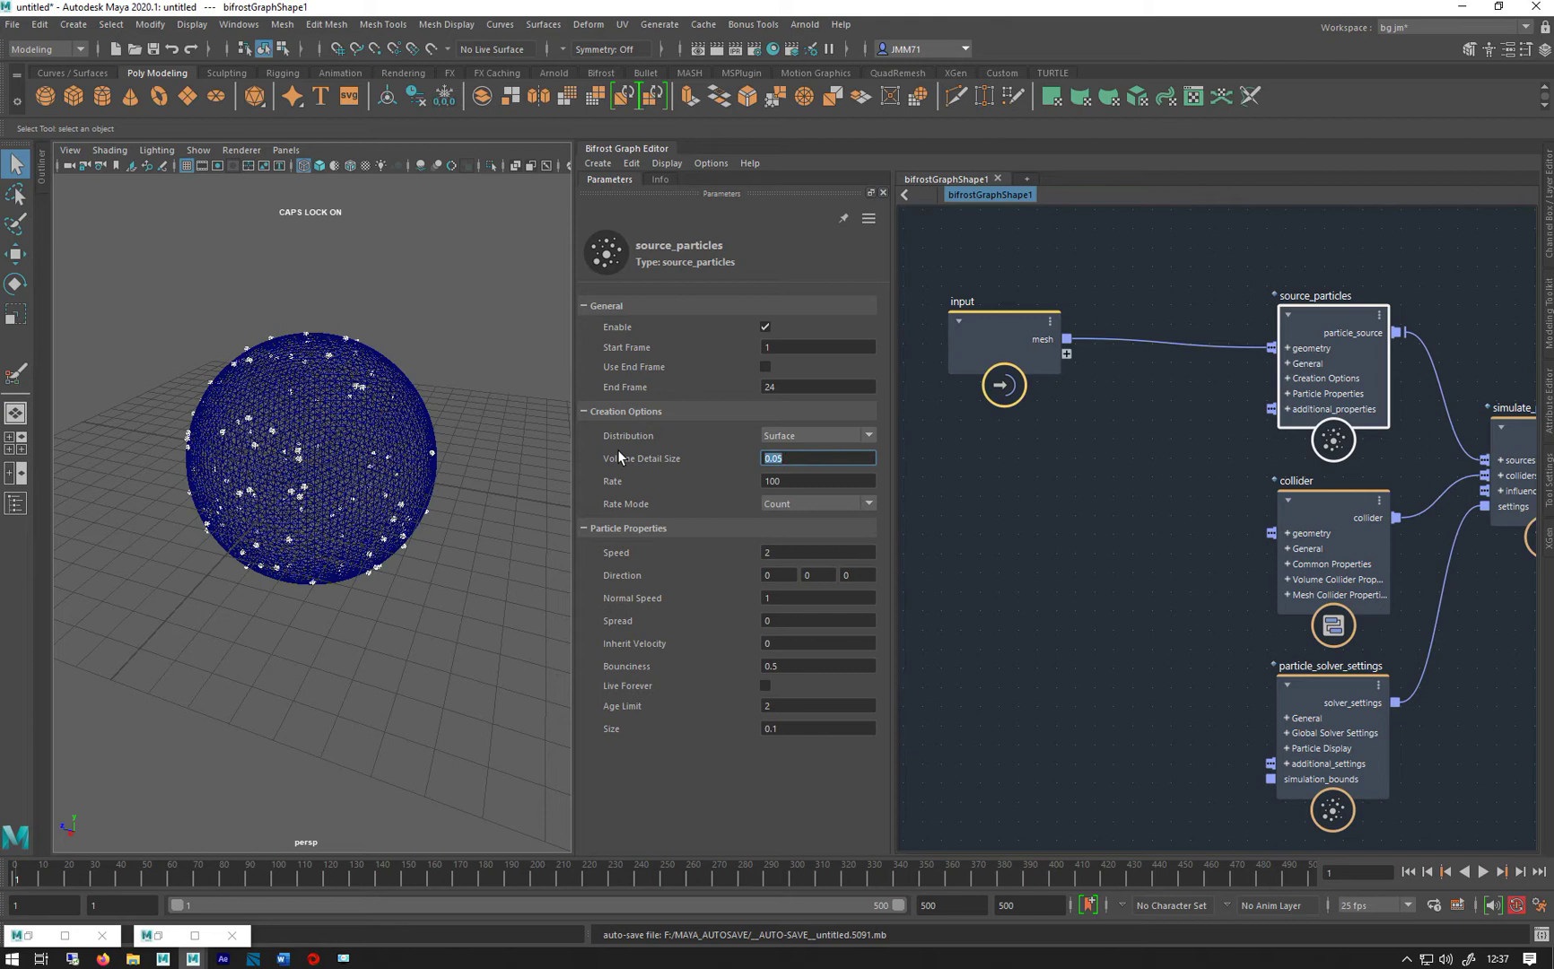
scroll(279, 446, "up", 5)
Frame the particle sphere and start editing the emission Rate value.
left_click_drag(279, 446, 325, 475, "alt")
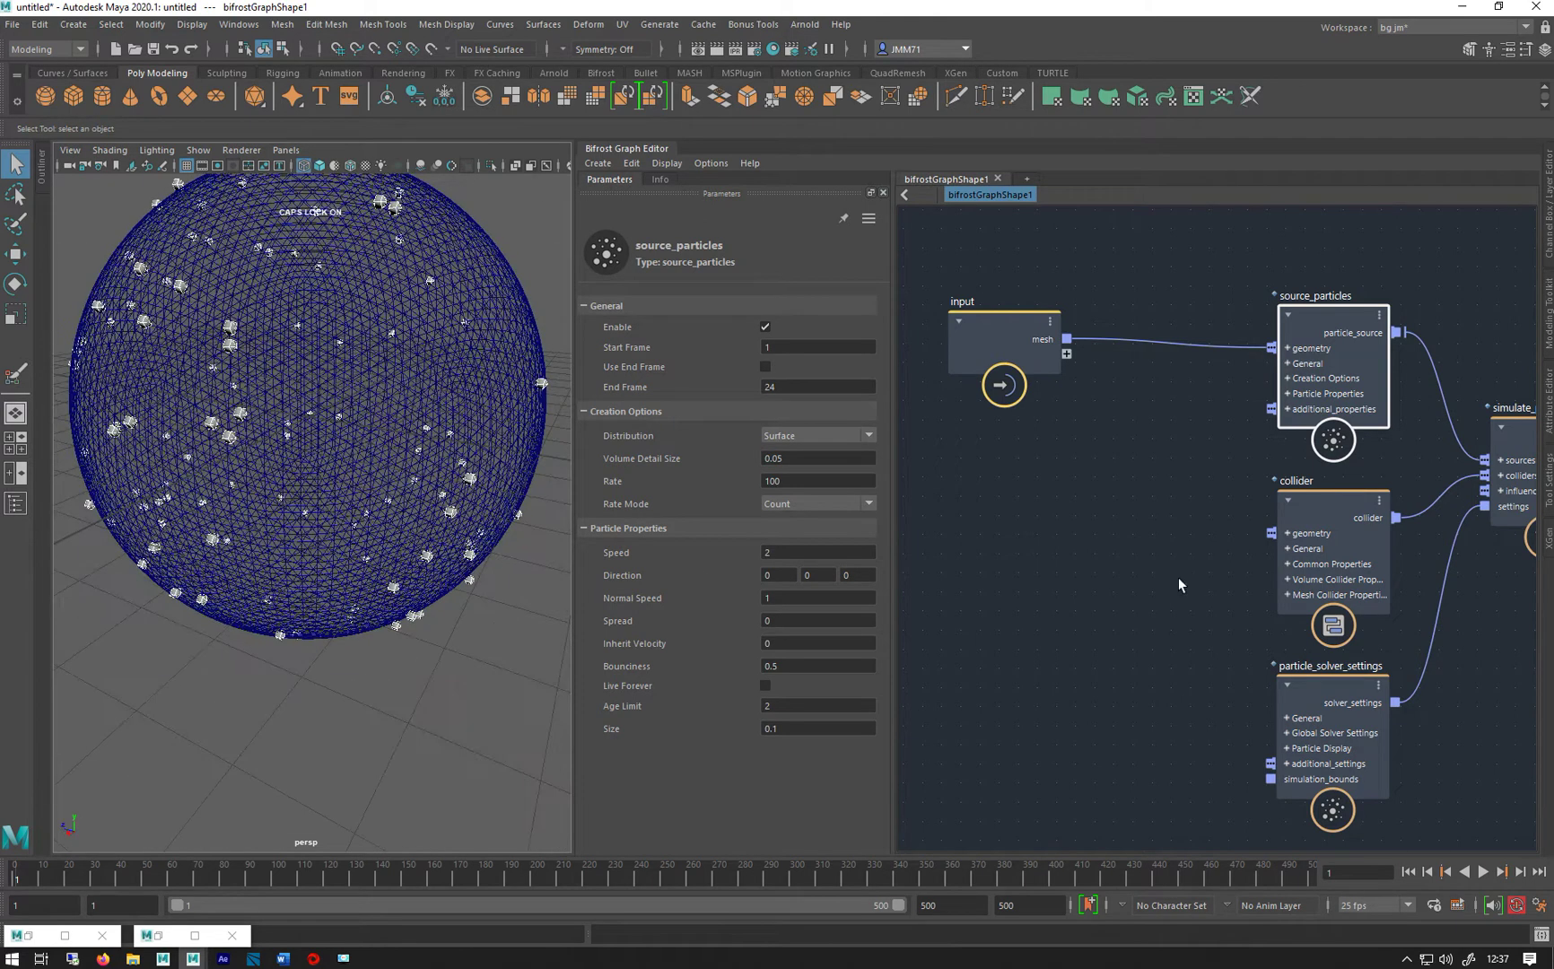
middle_click_drag(1010, 551, 1007, 547)
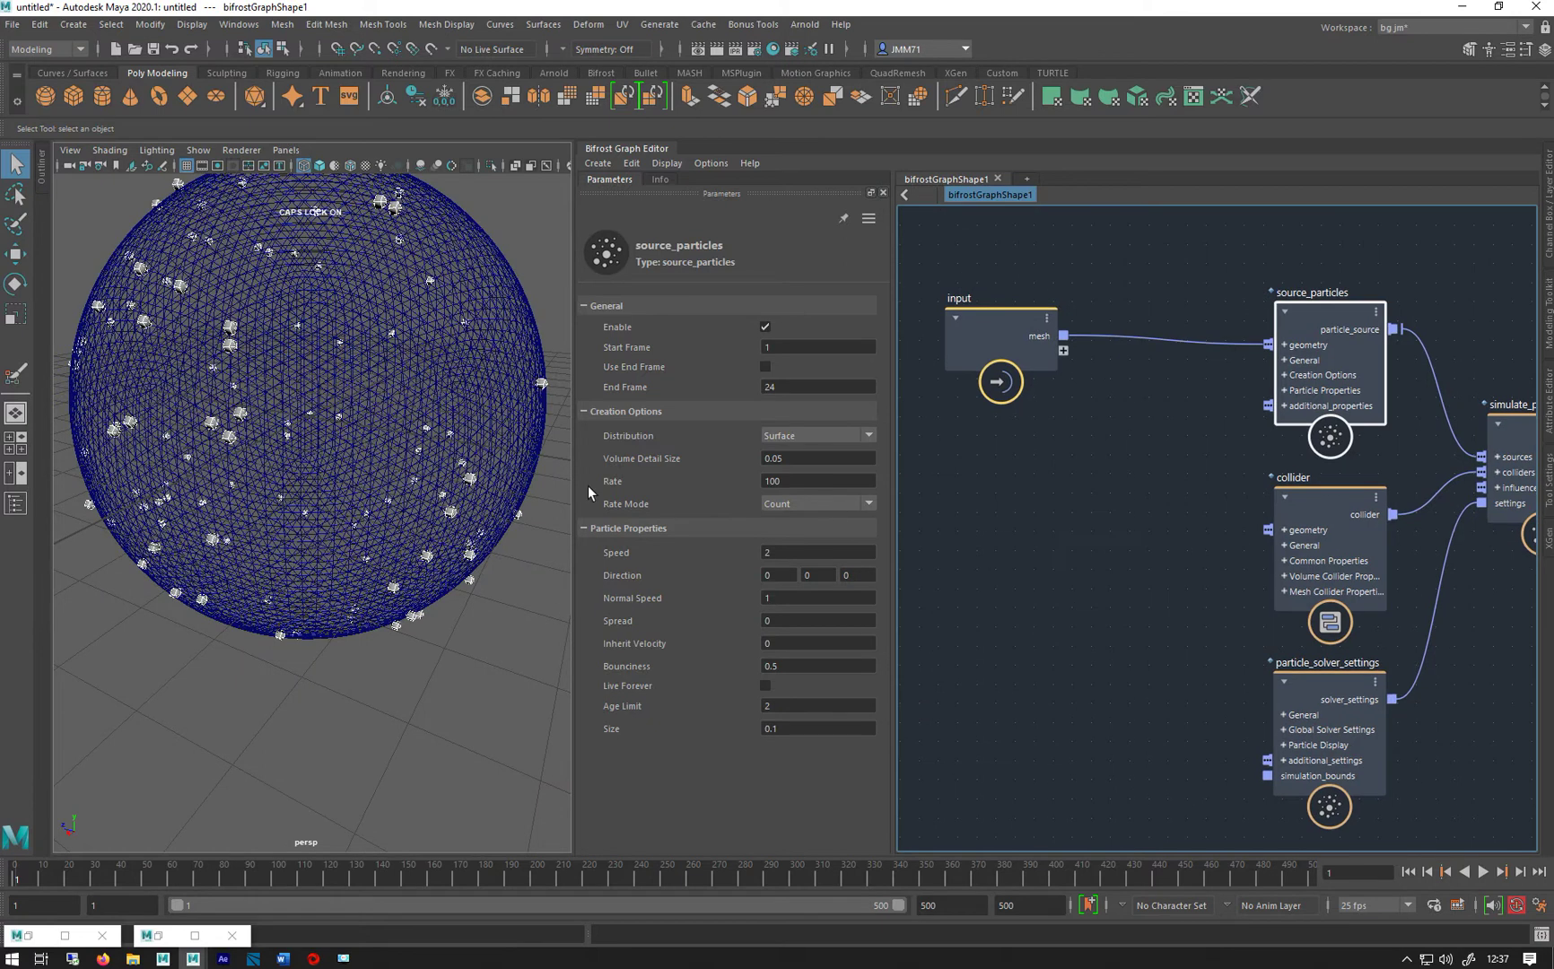
left_click(237, 391)
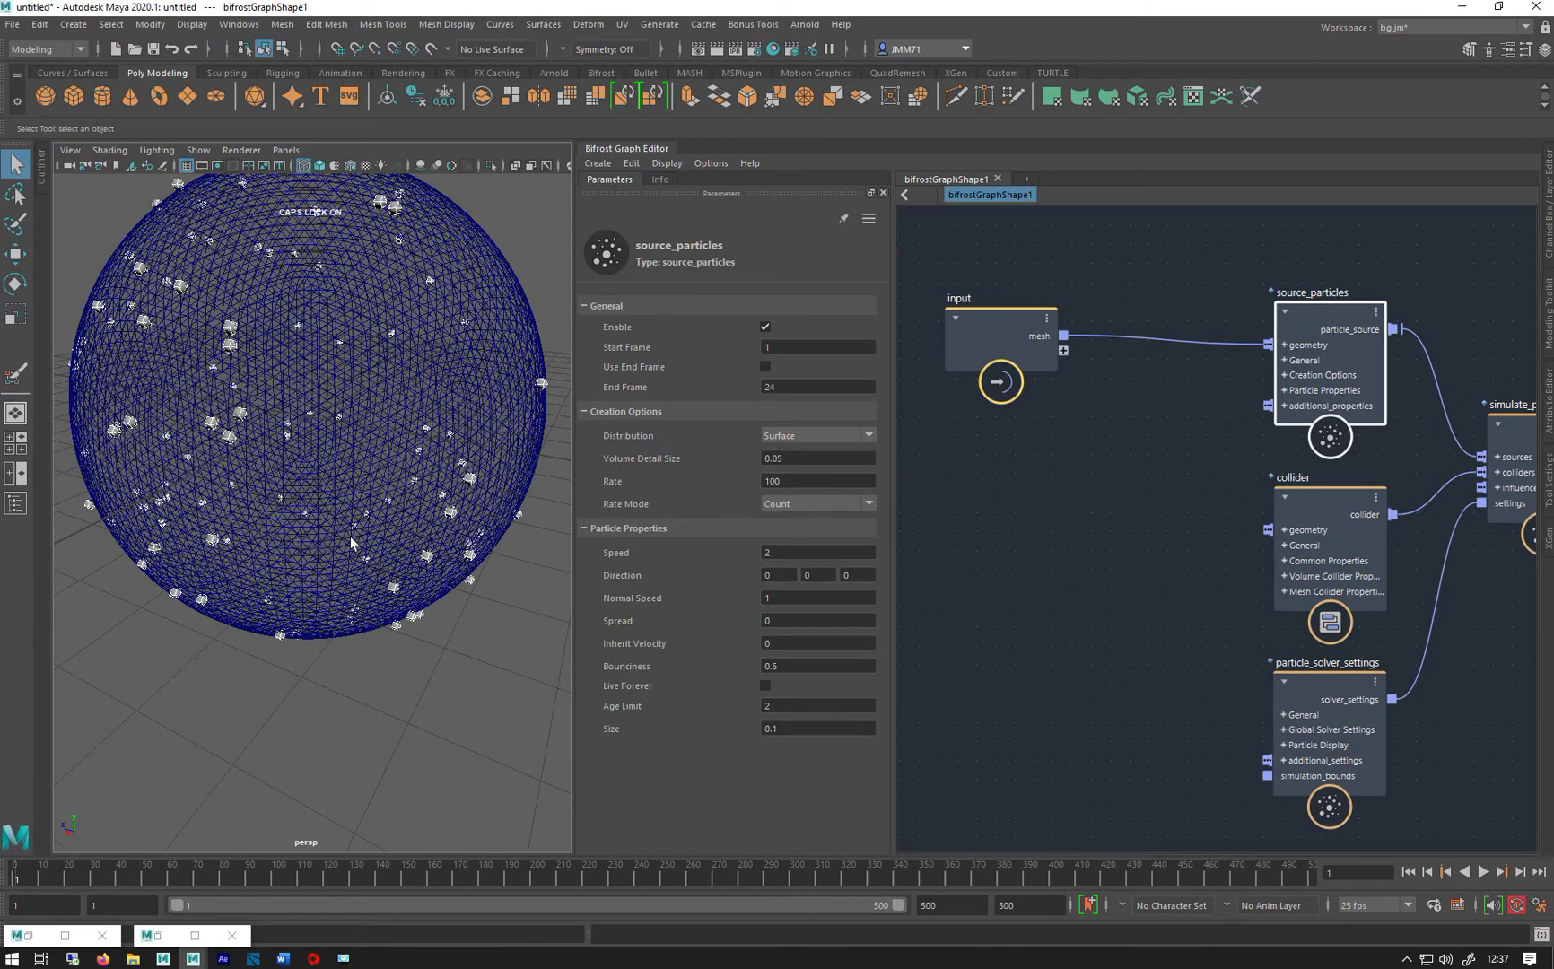
right_click_drag(351, 542, 513, 561, "alt")
left_click(788, 486)
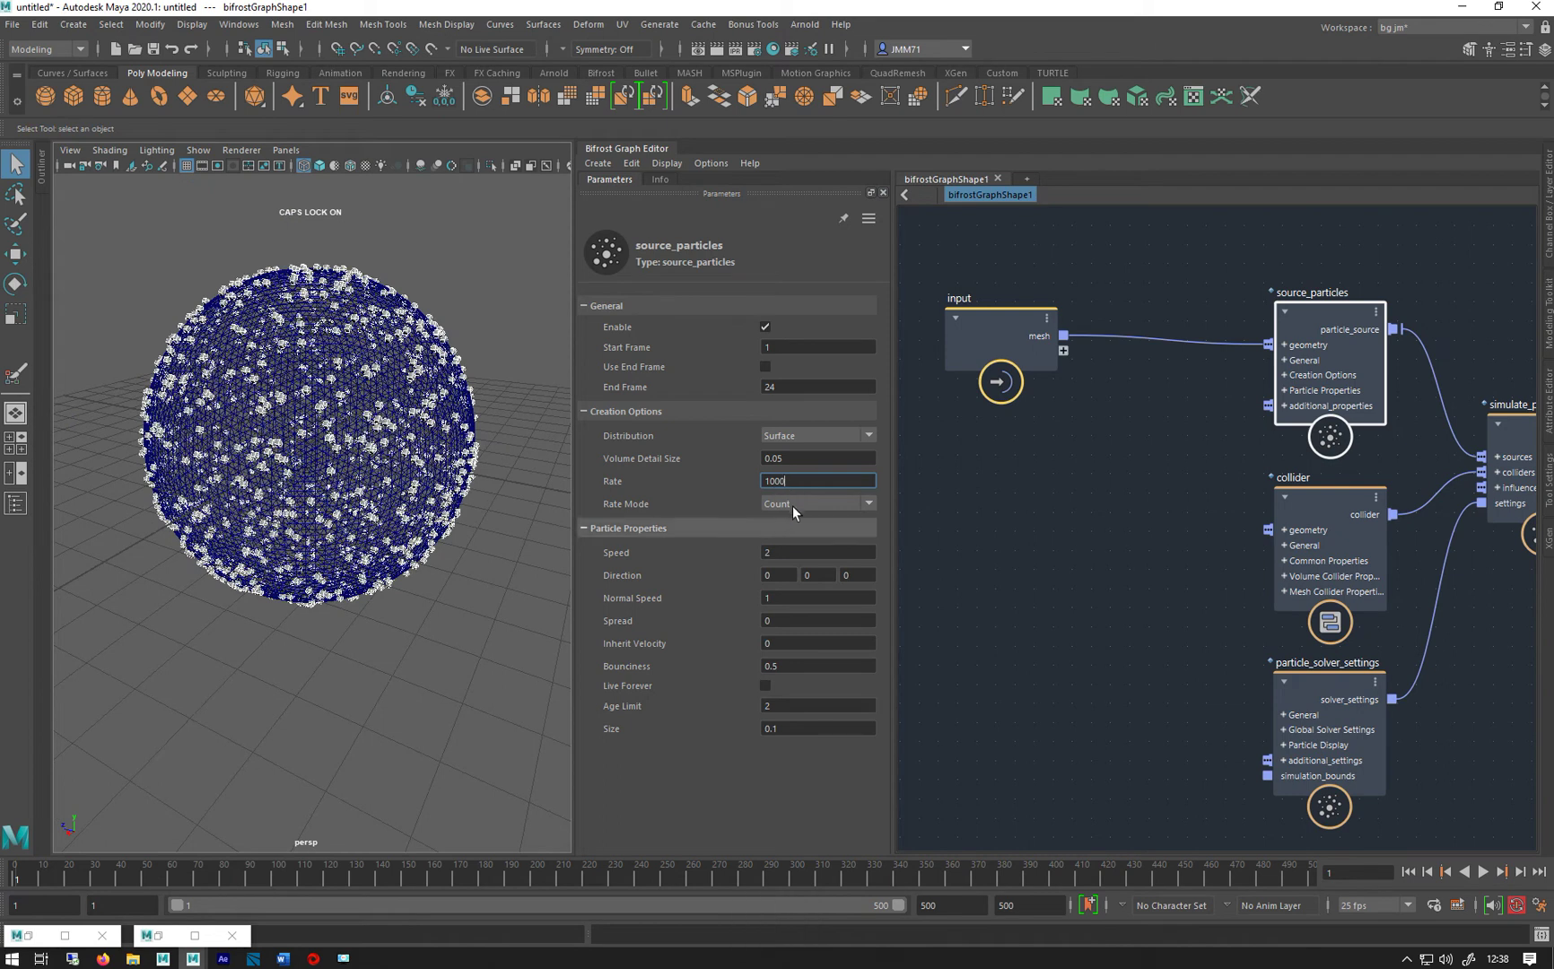
Try Density rate mode, then set Rate Mode to Count_Per_Point.
left_click(793, 506)
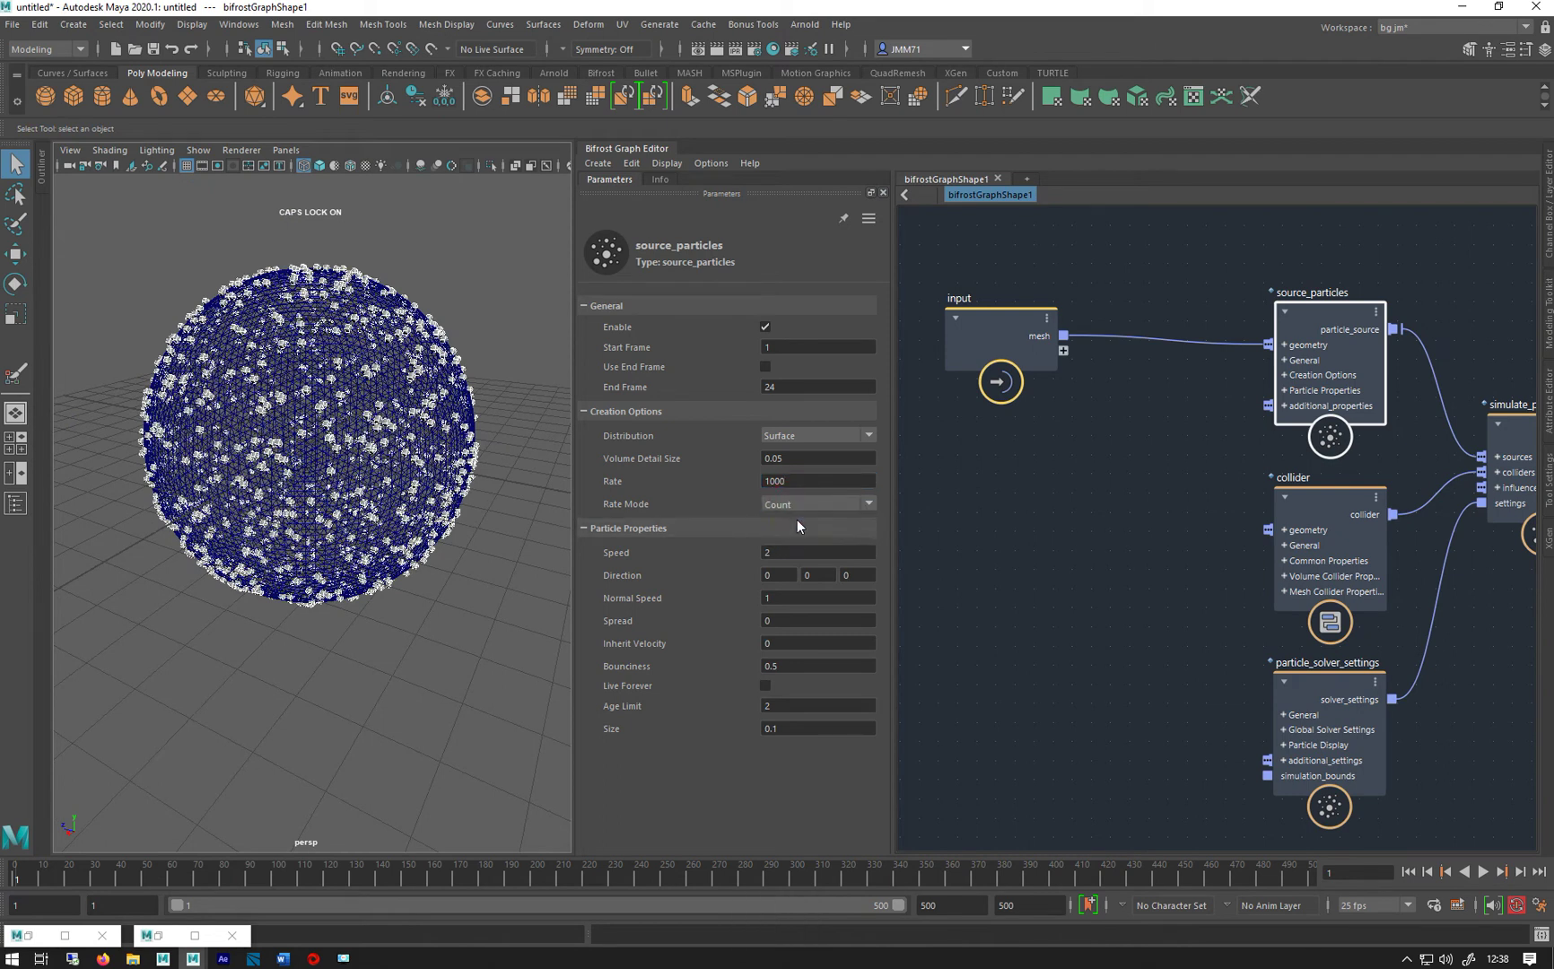
left_click(797, 519)
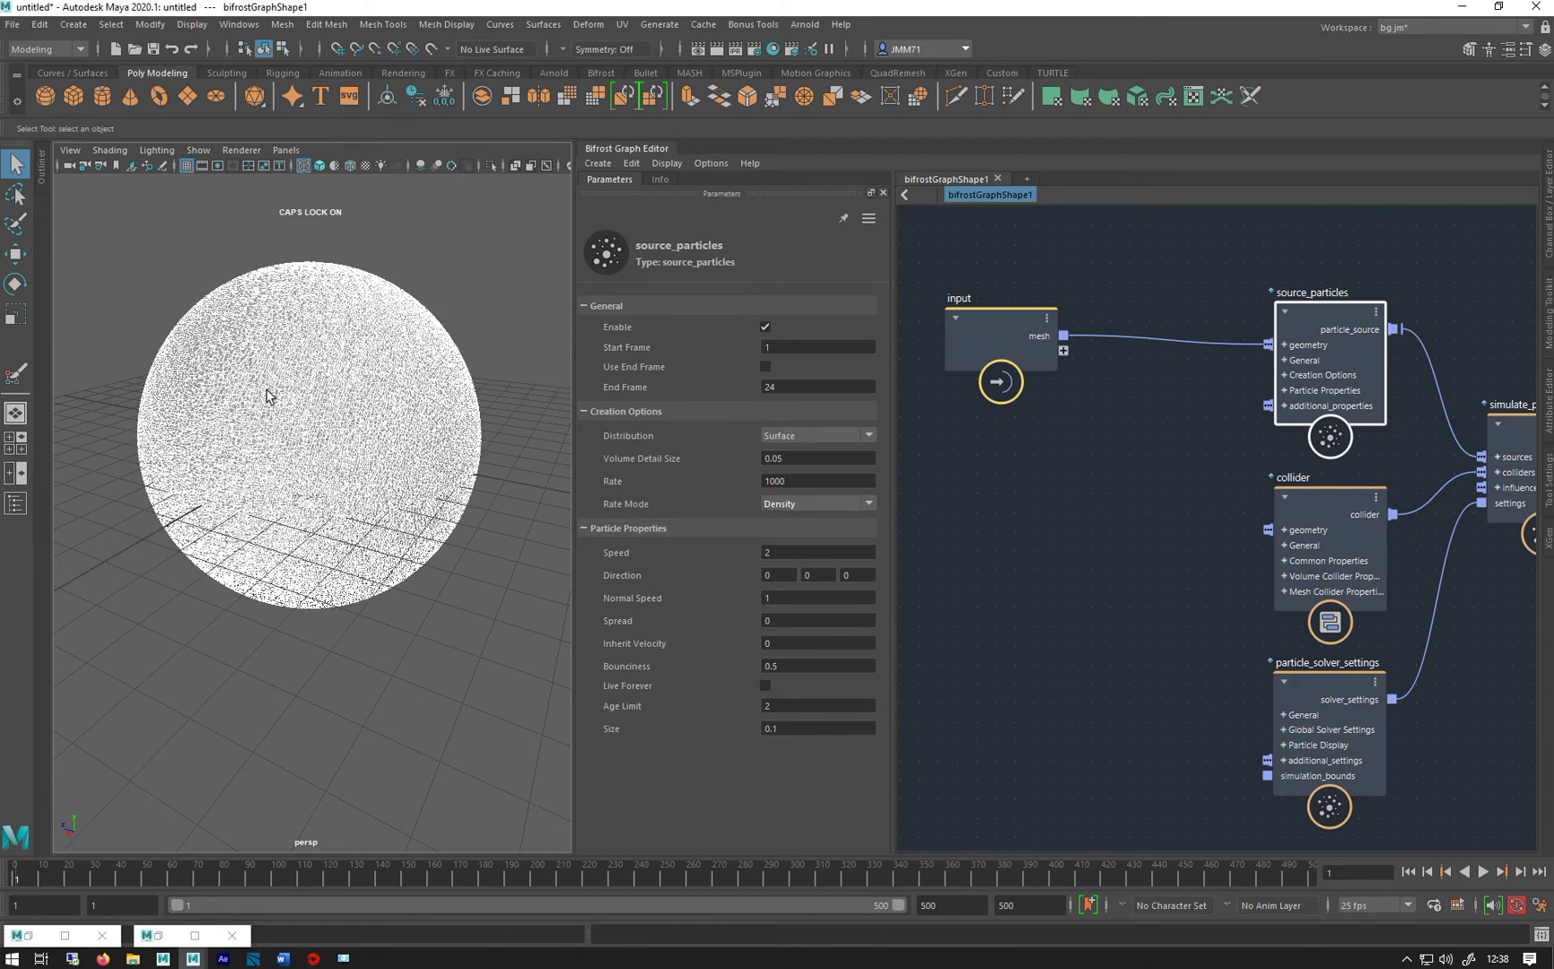
right_click_drag(266, 395, 770, 492, "alt")
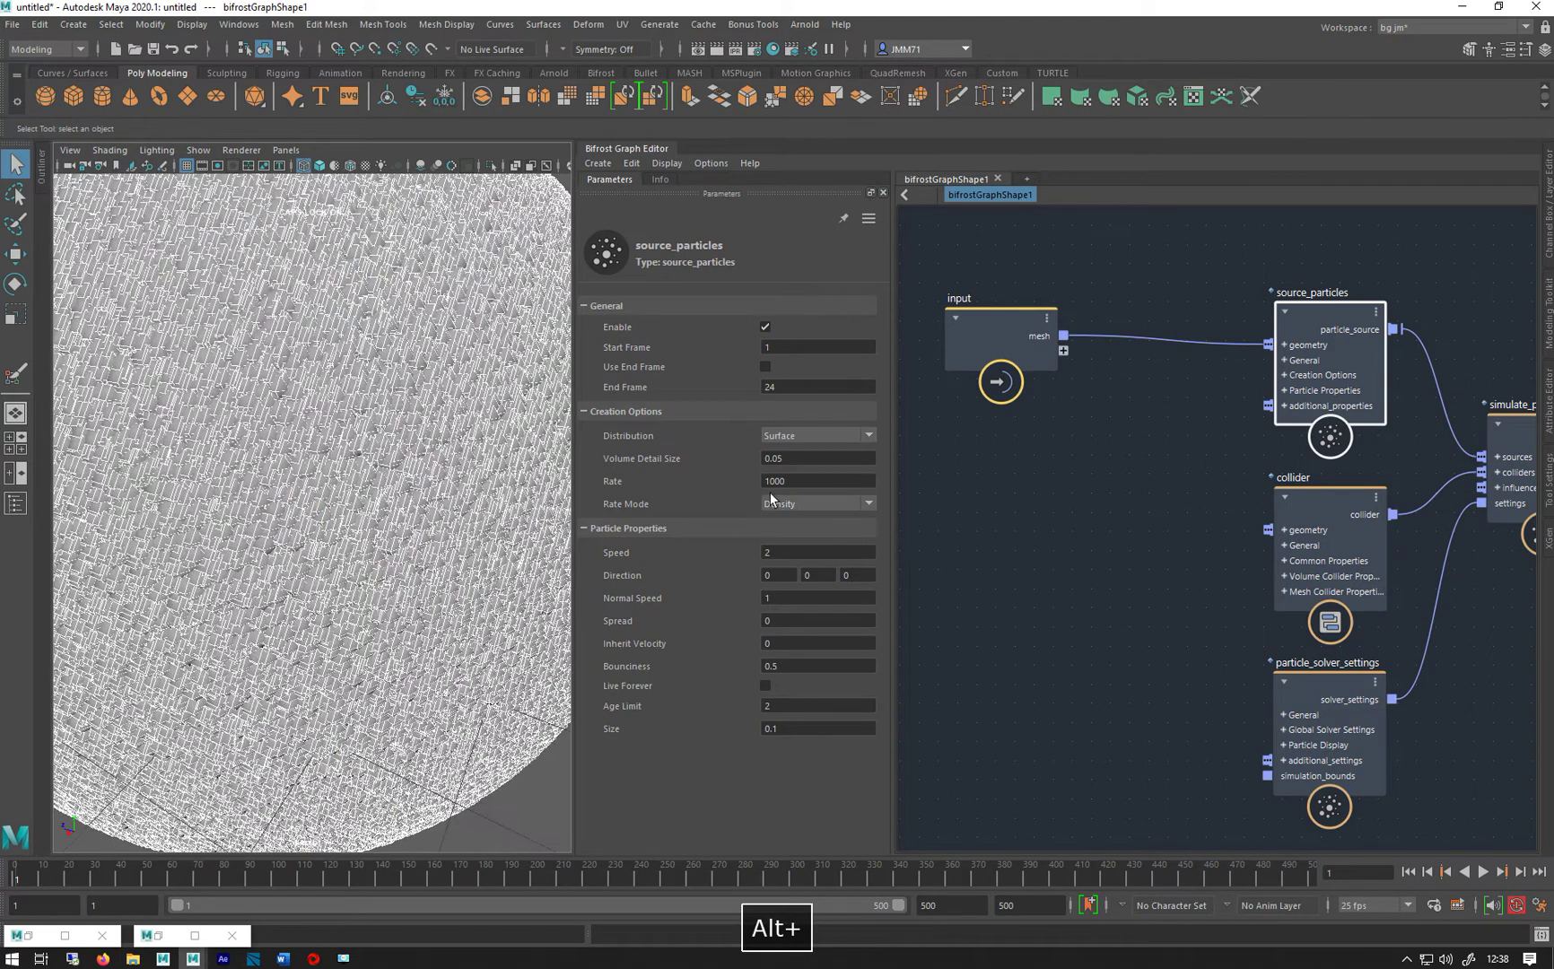
left_click(770, 498)
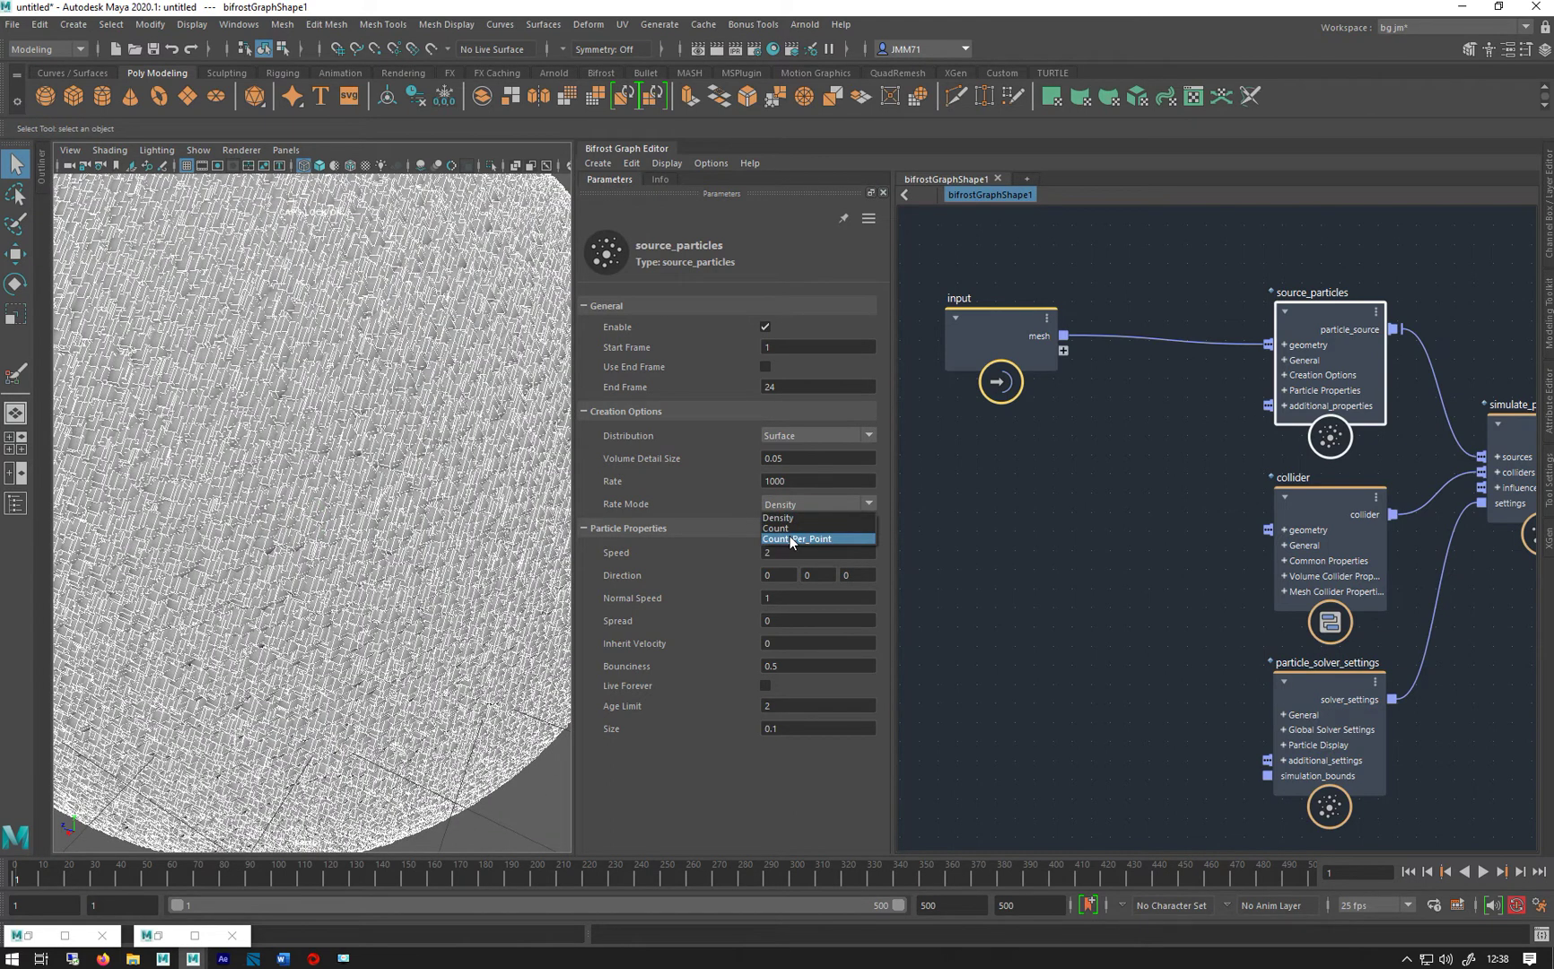
left_click(790, 538)
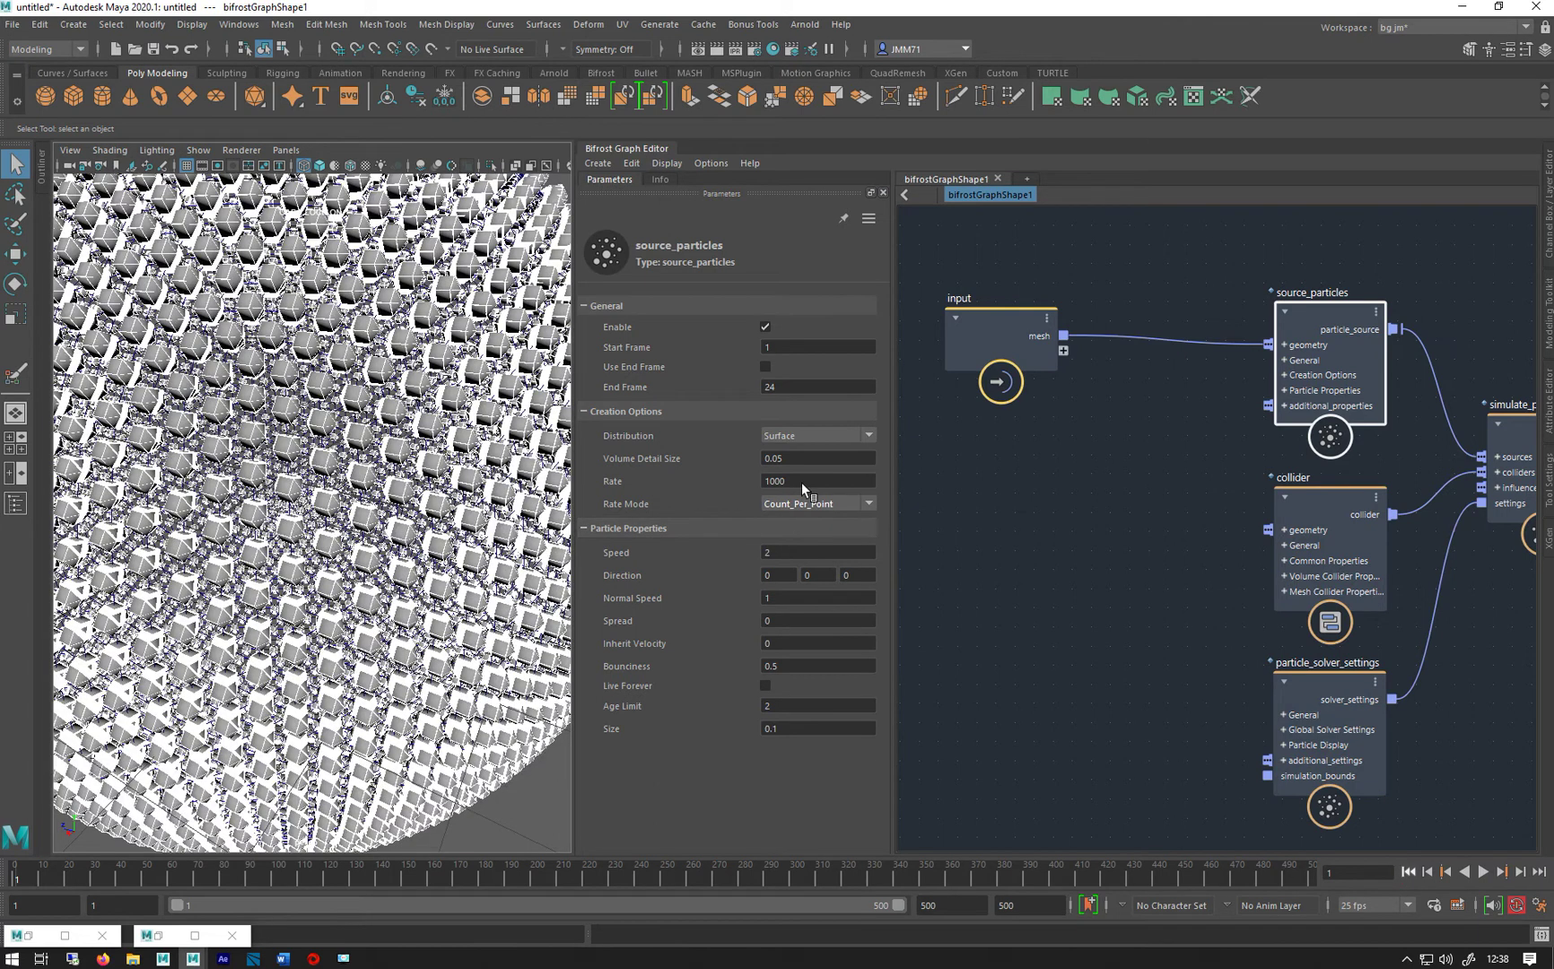
right_click_drag(332, 475, 256, 498, "alt")
left_click_drag(256, 501, 270, 449, "alt")
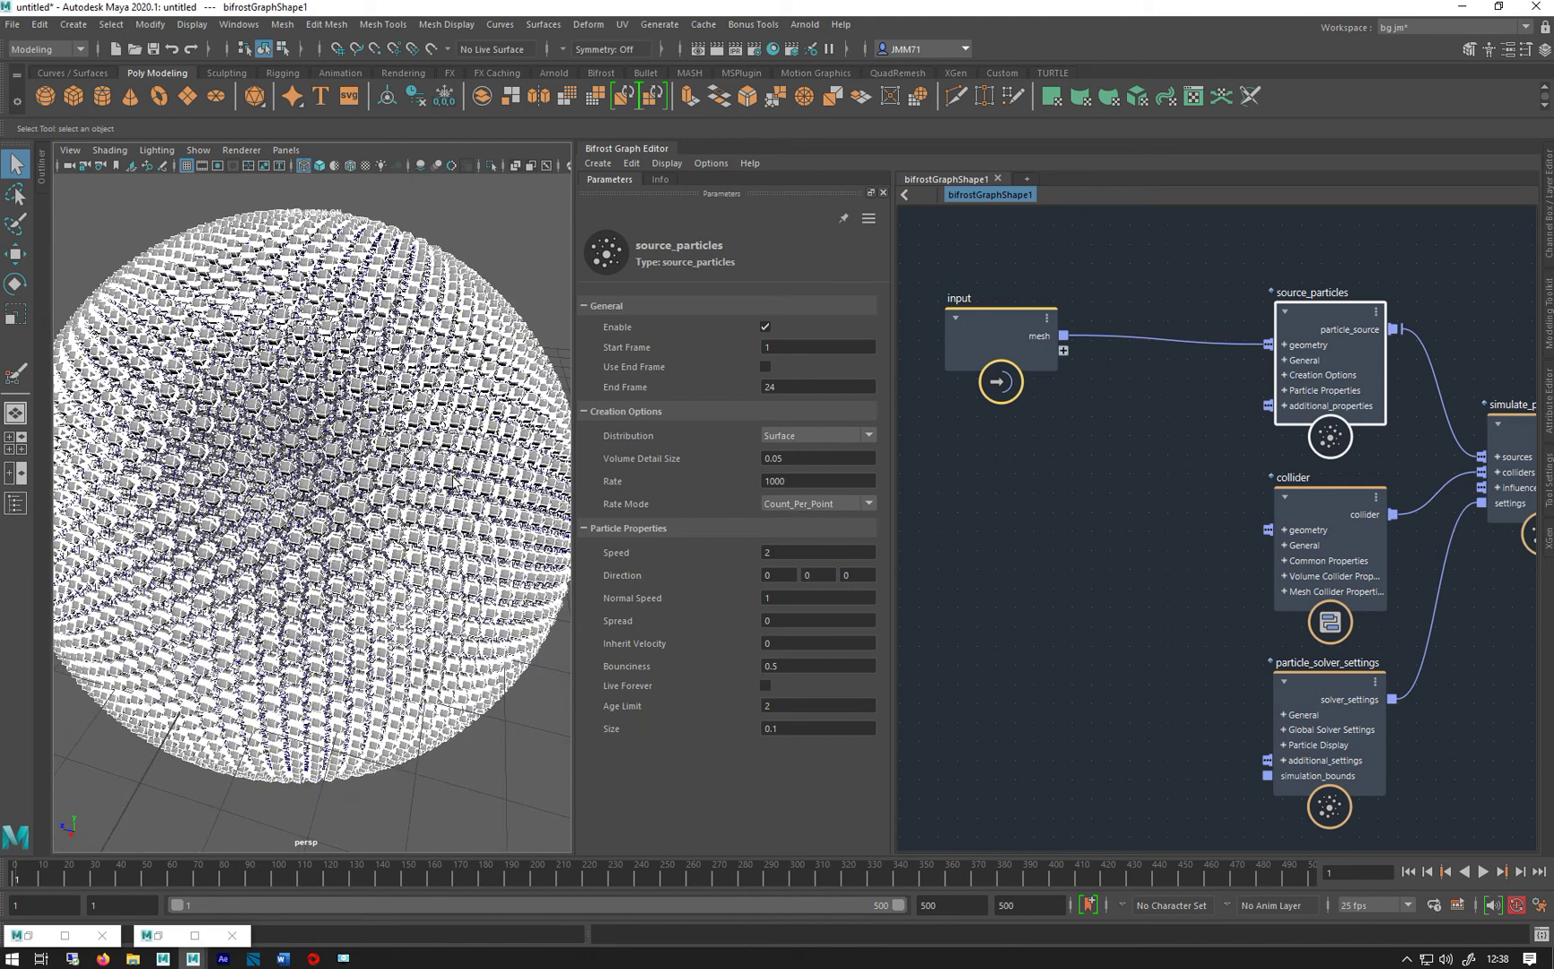
left_click(805, 482)
Set the emission Rate to 1 and orbit to review the thinned particles.
type("1")
key("Return")
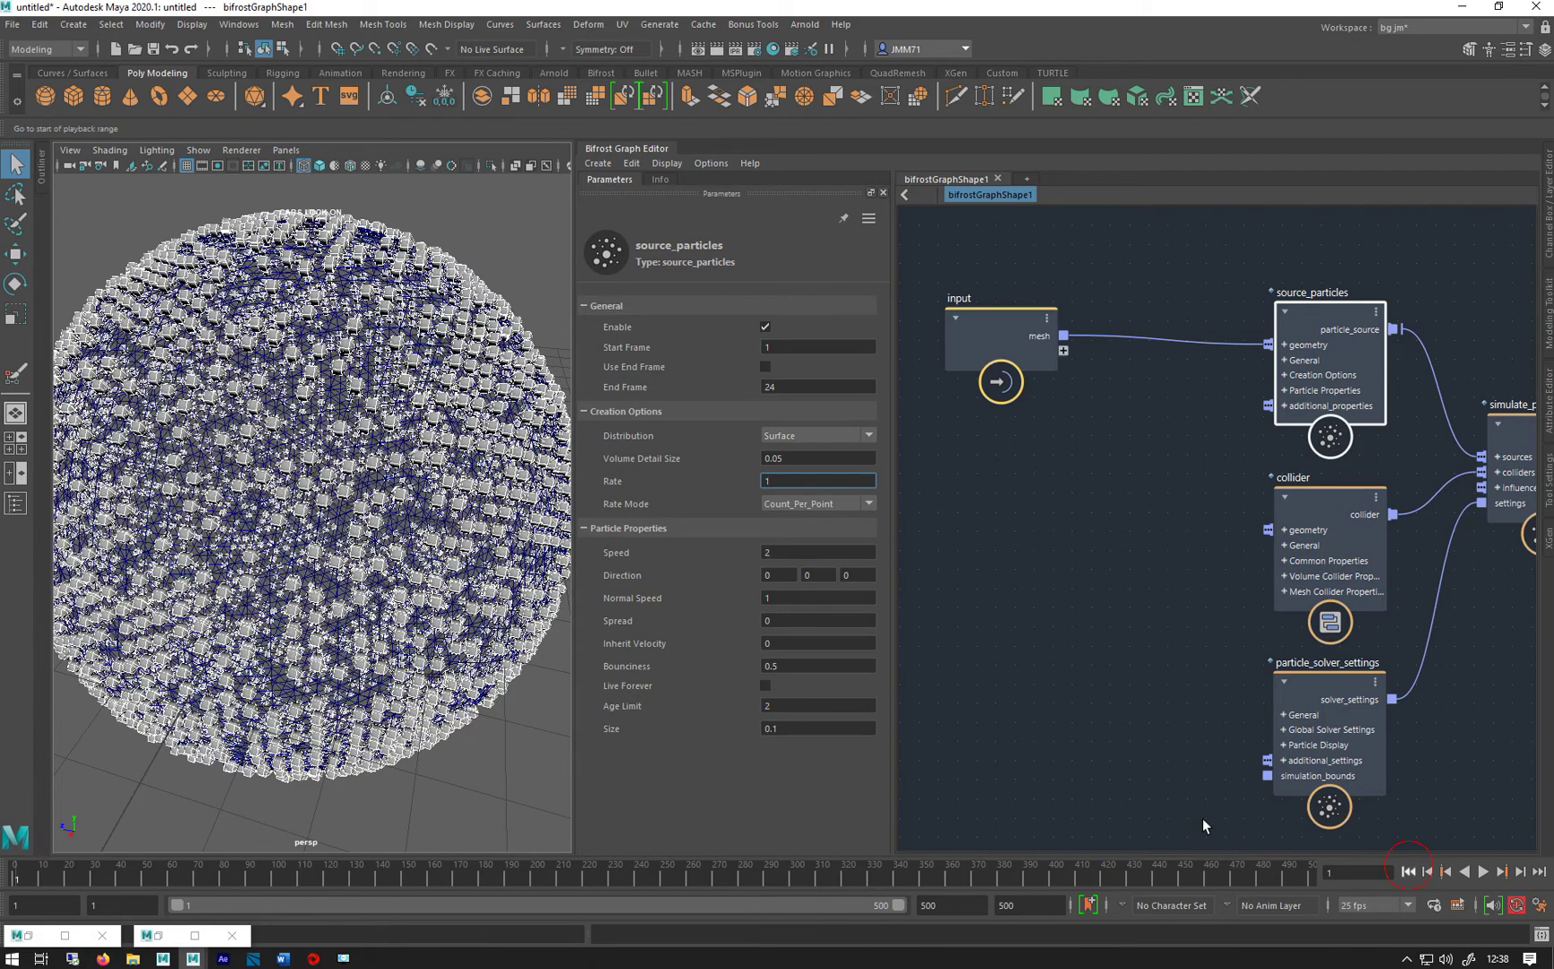
scroll(287, 524, "up", 6, "alt")
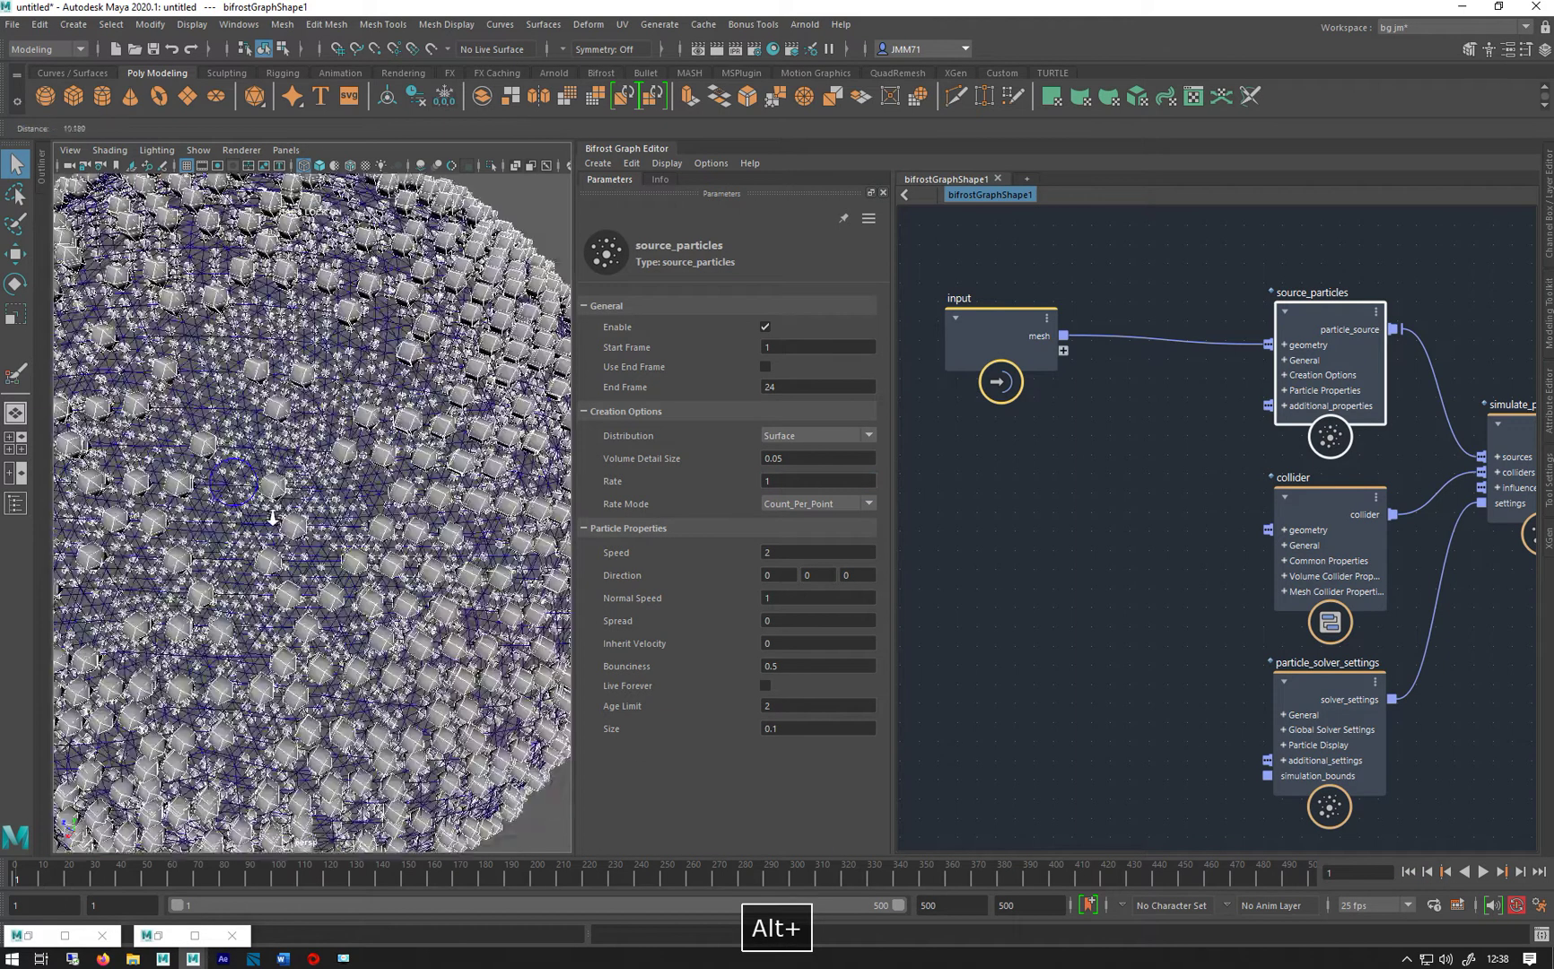
left_click_drag(275, 535, 388, 409, "alt")
scroll(317, 464, "down", 8, "alt")
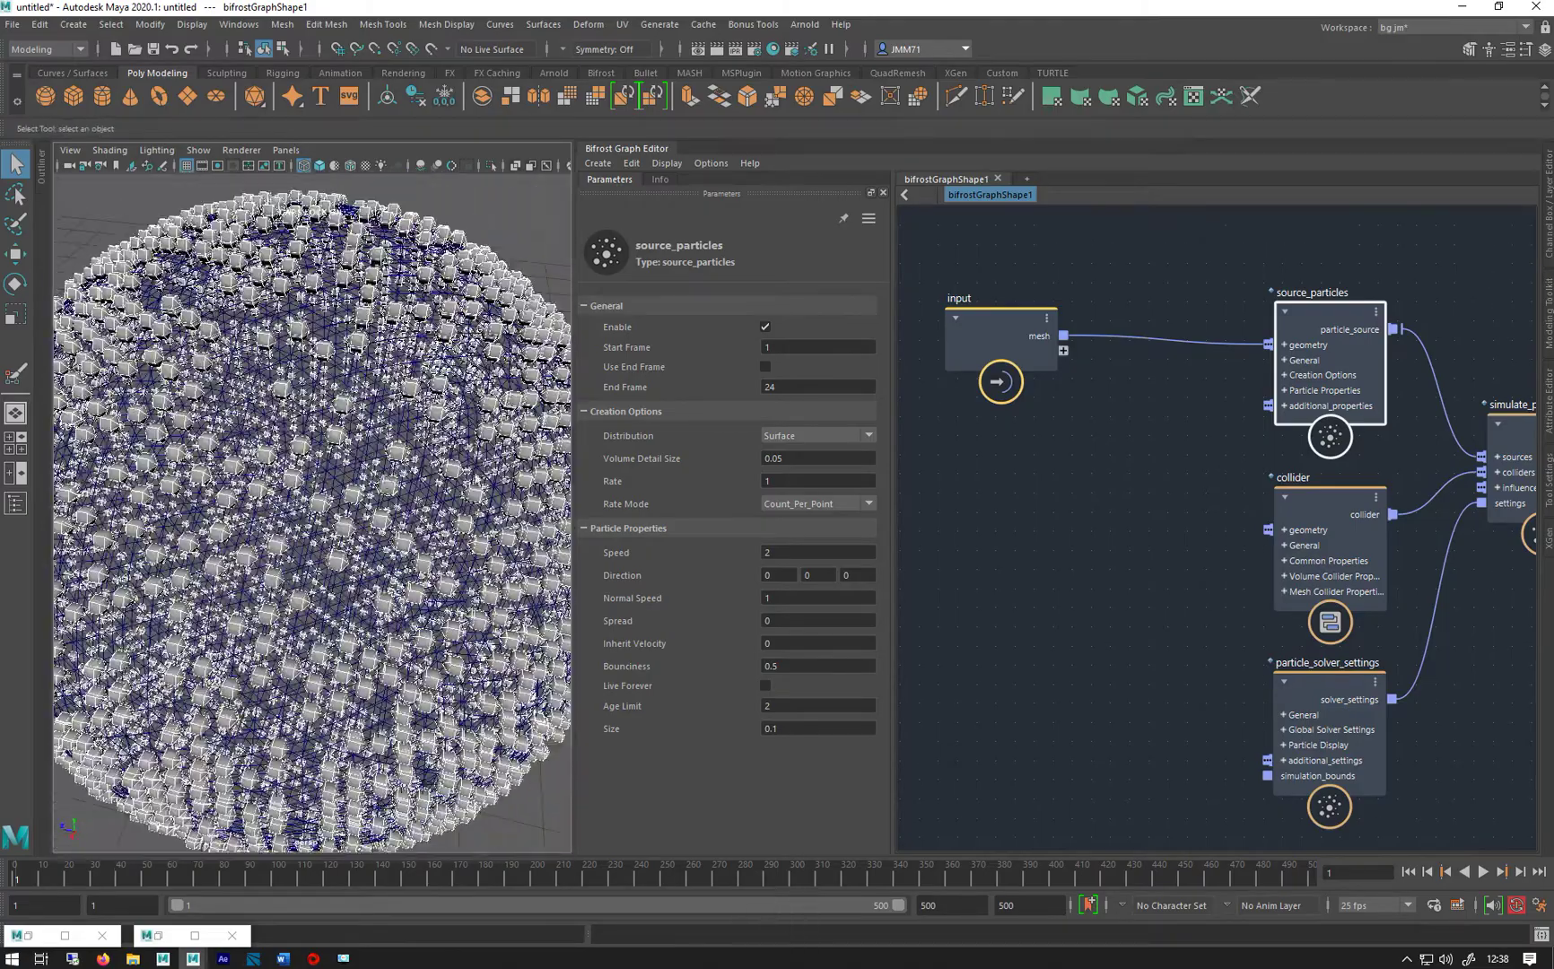
Switch Rate Mode back to Count and set Rate to 100.
left_click(795, 509)
left_click(778, 485)
left_click(782, 482)
left_click(795, 507)
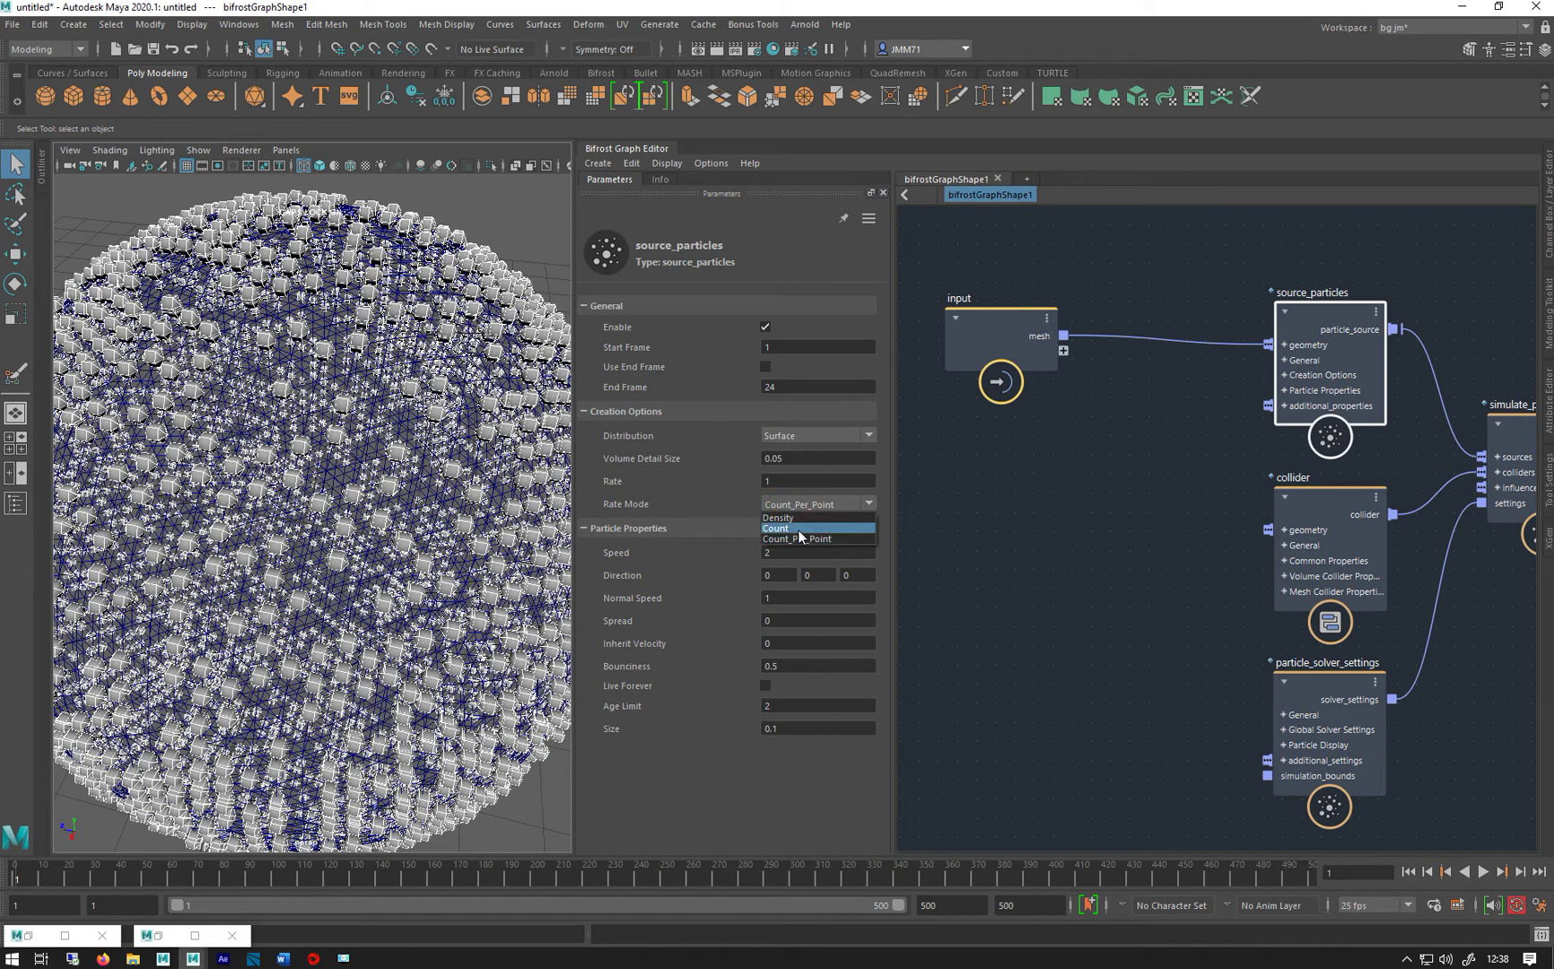
left_click(797, 529)
key("Caps_Lock")
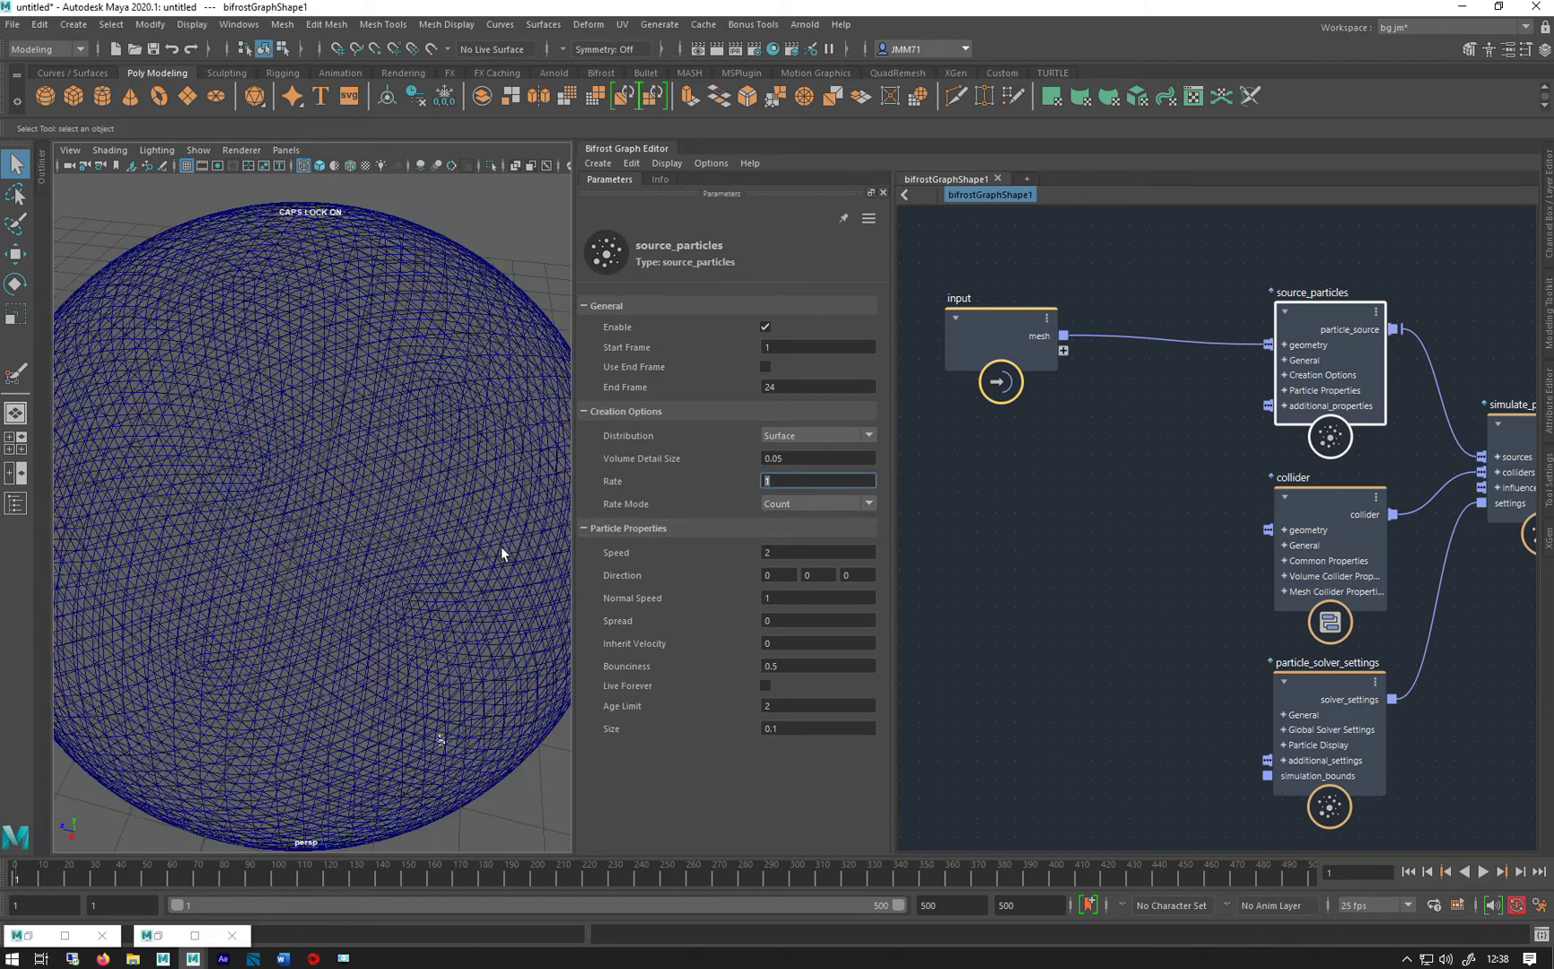
left_click_drag(295, 628, 507, 545, "alt")
left_click(786, 481)
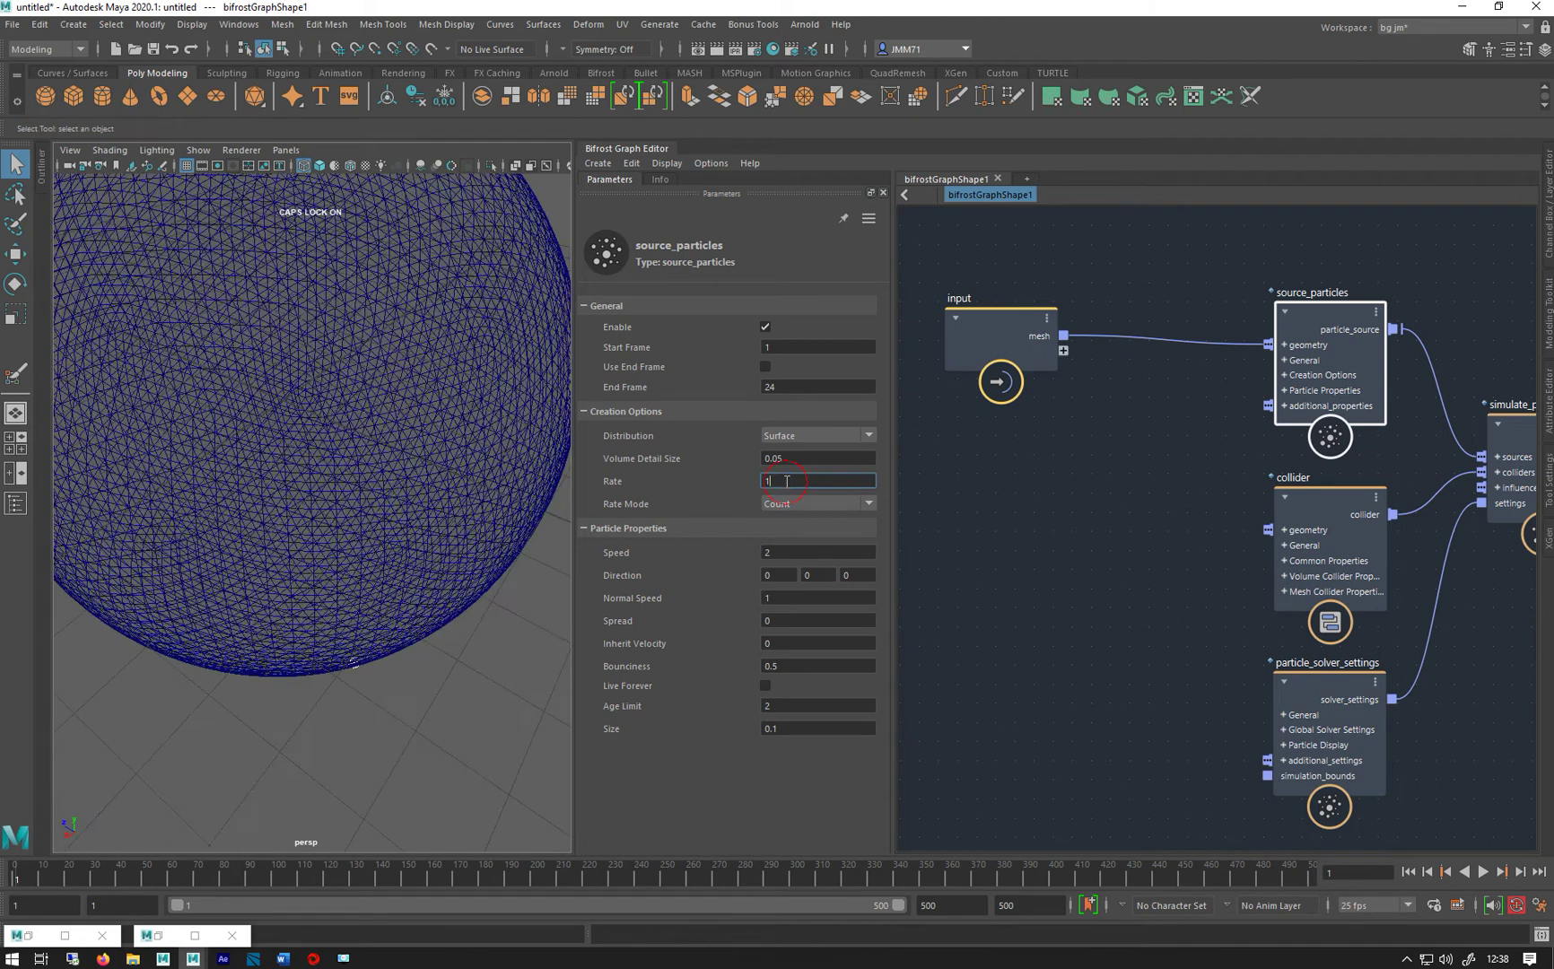
type("0")
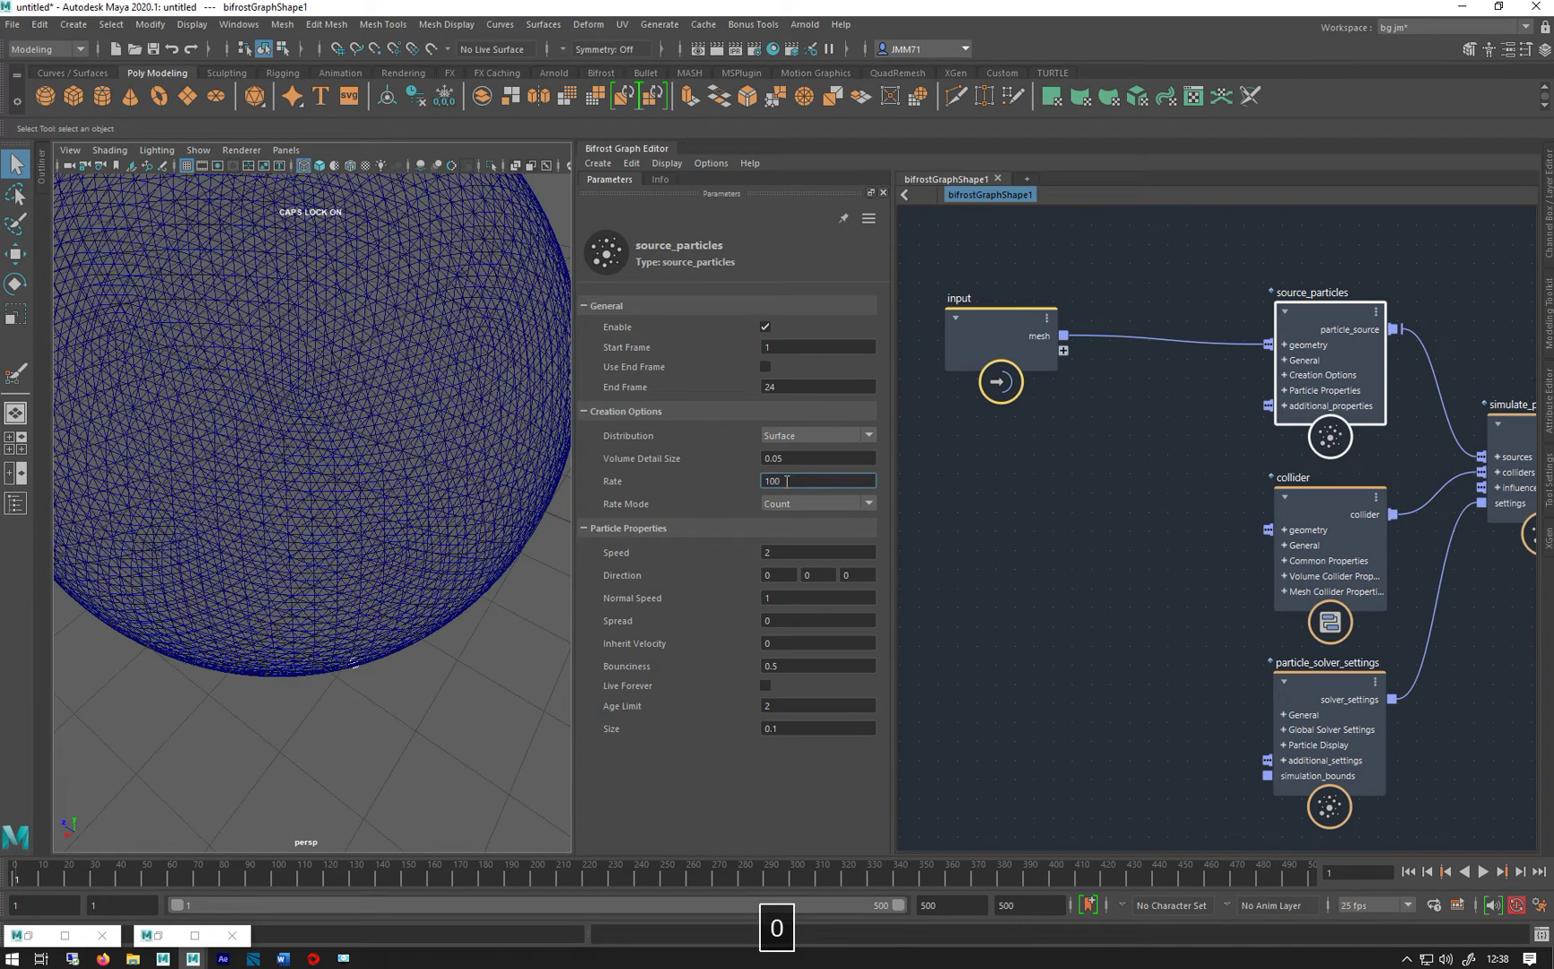
type("0")
key("Return")
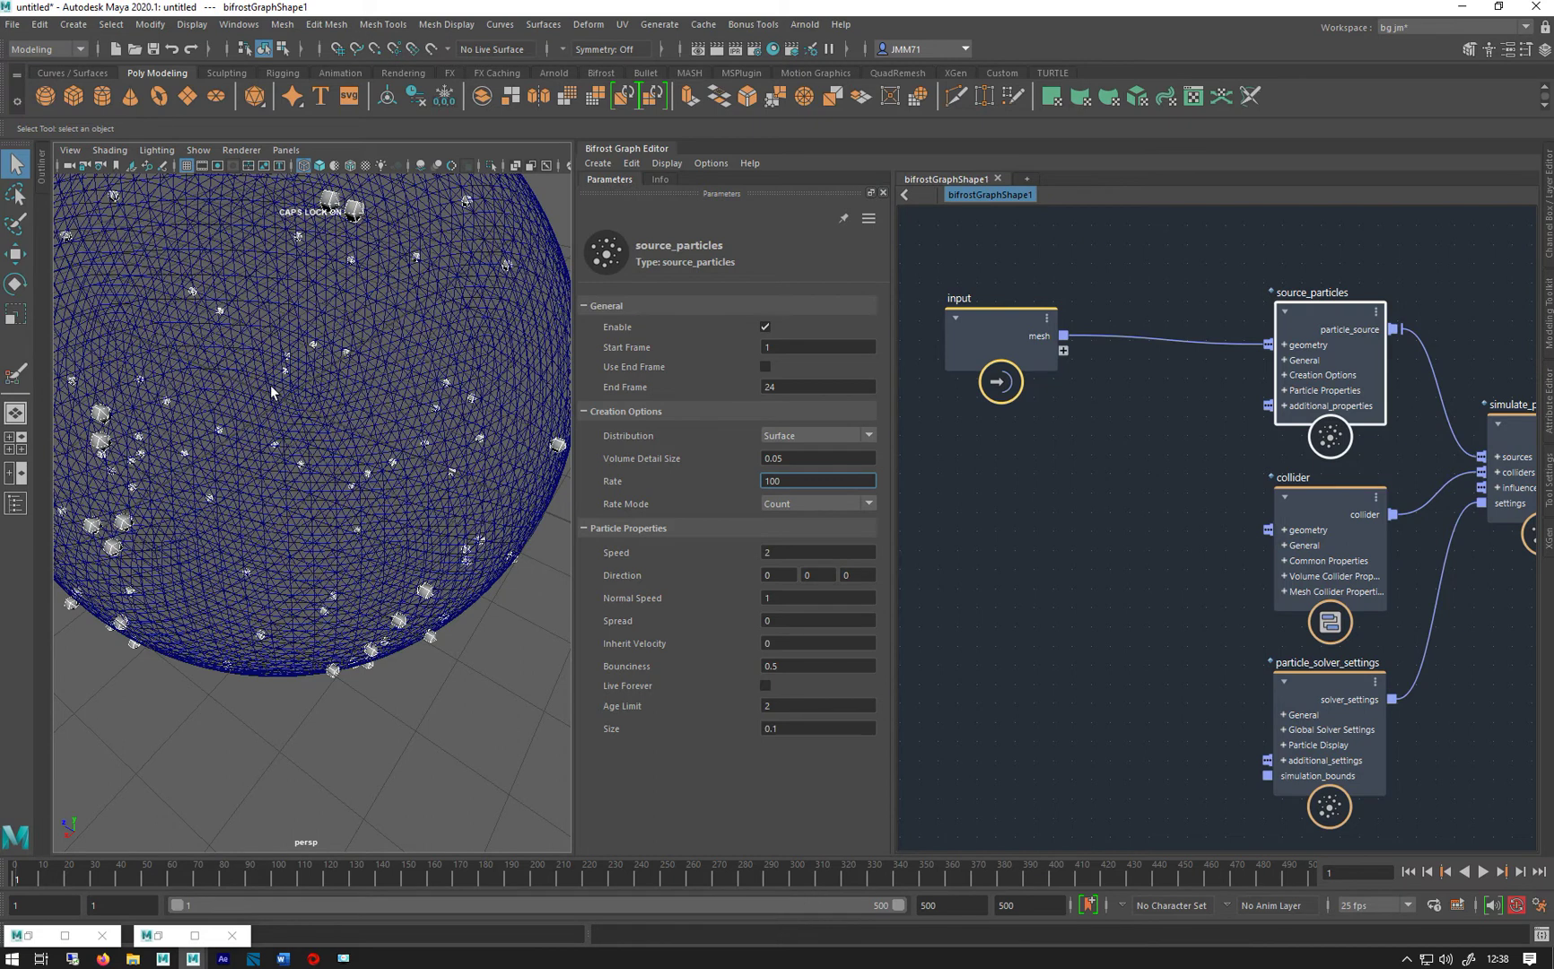
right_click_drag(262, 398, 413, 502, "alt")
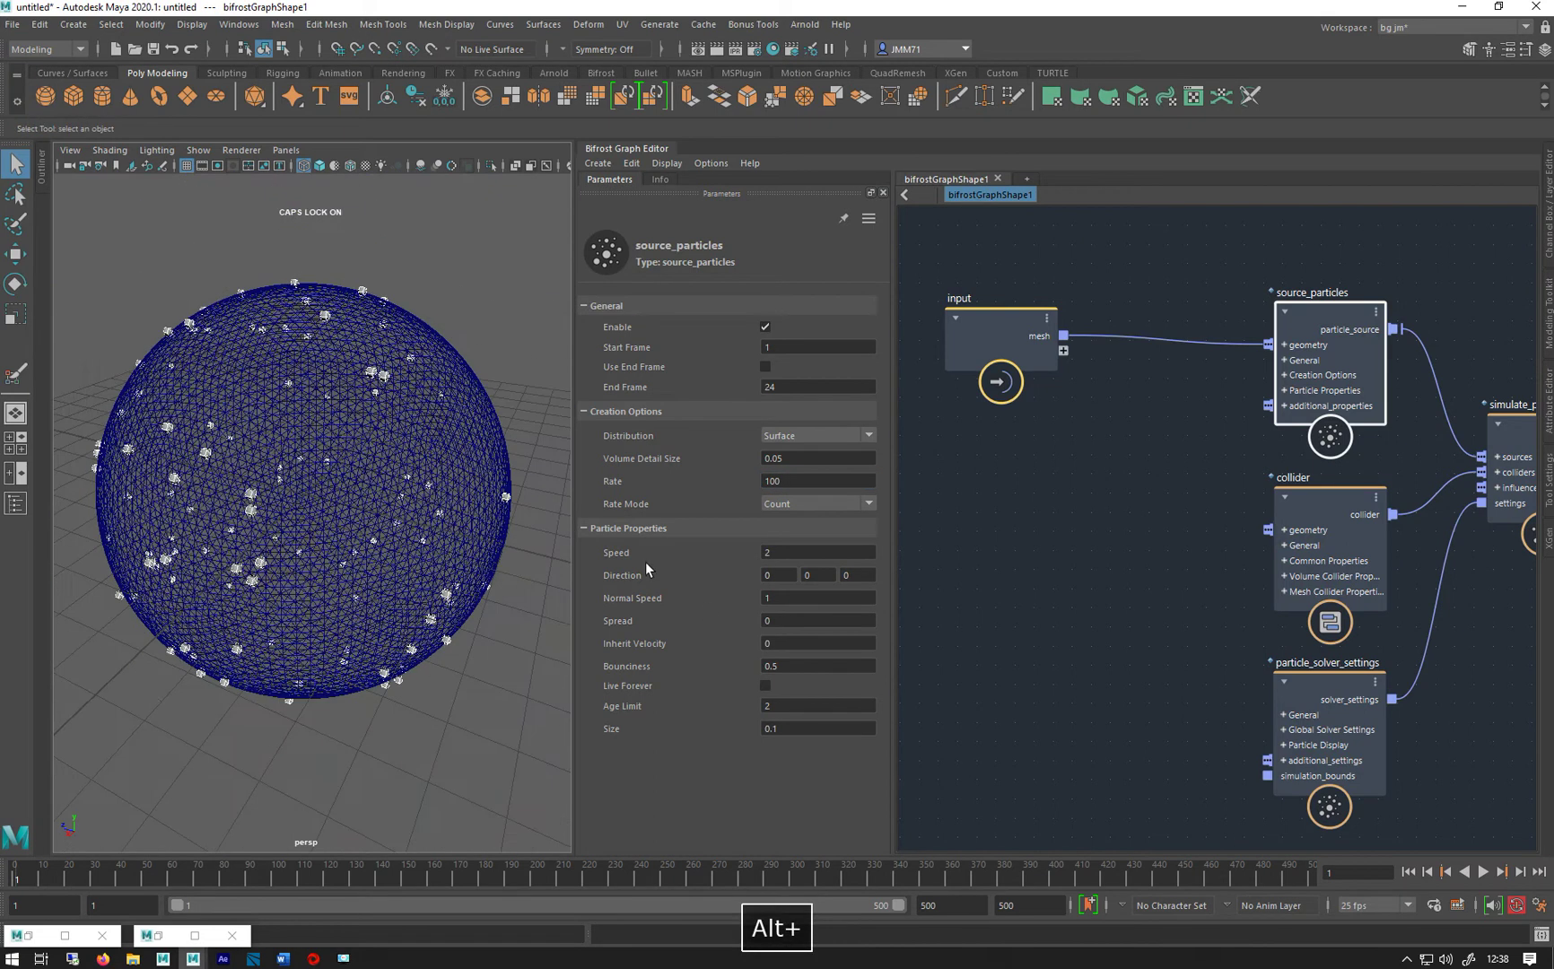
Set Normal Speed to 10, play the simulation, and rewind to frame 1.
double_click(809, 551)
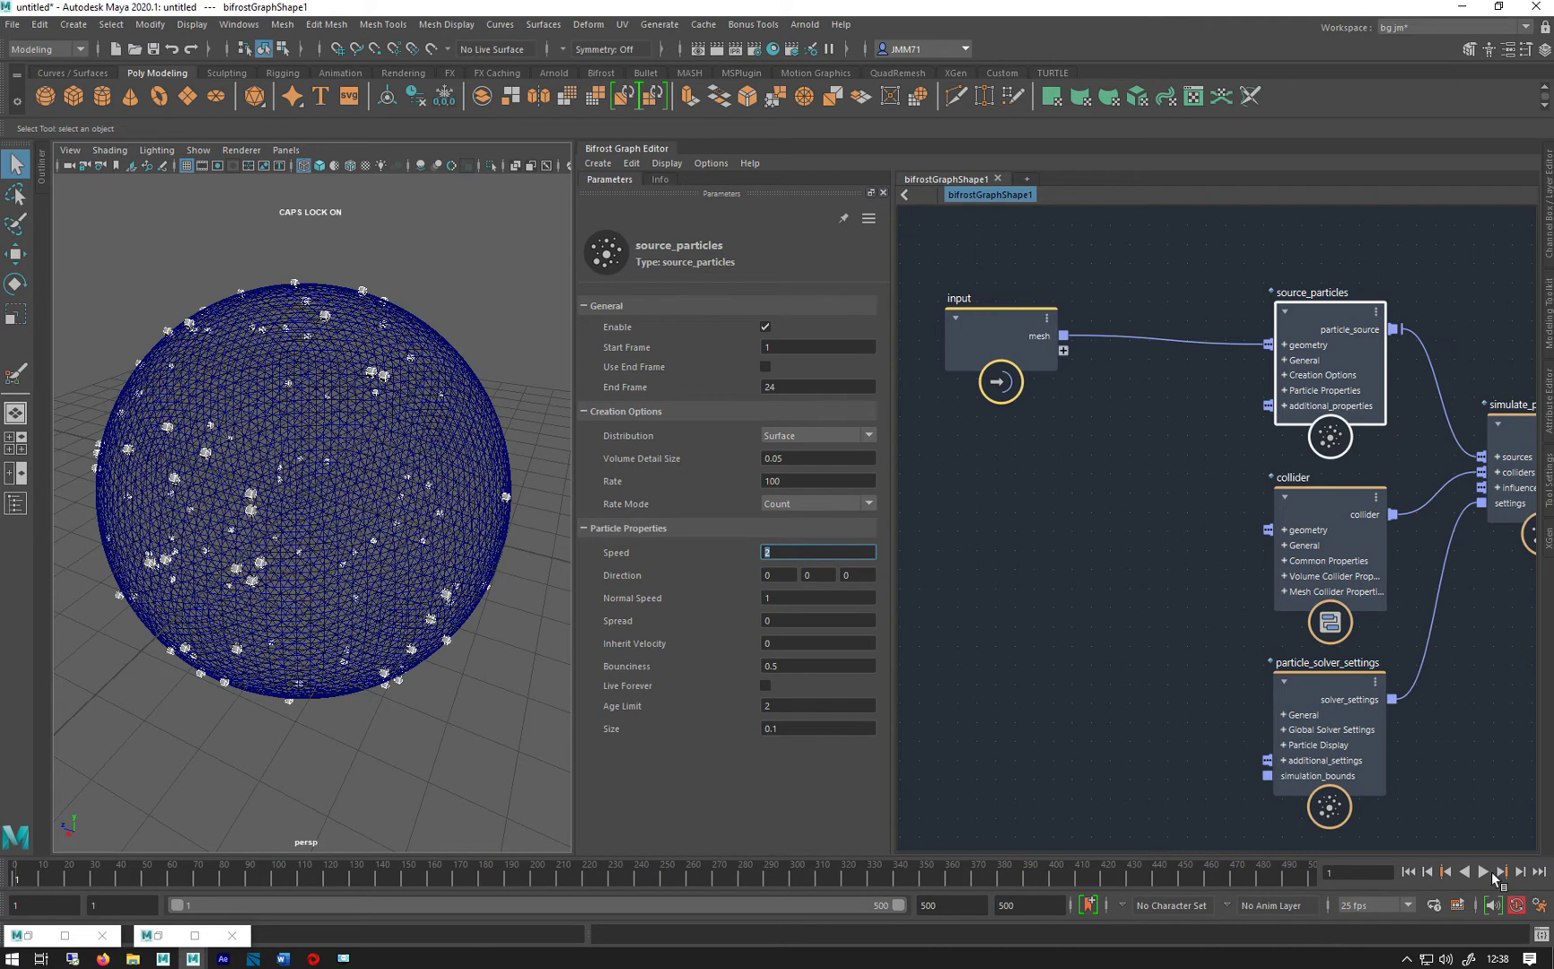
left_click(1483, 871)
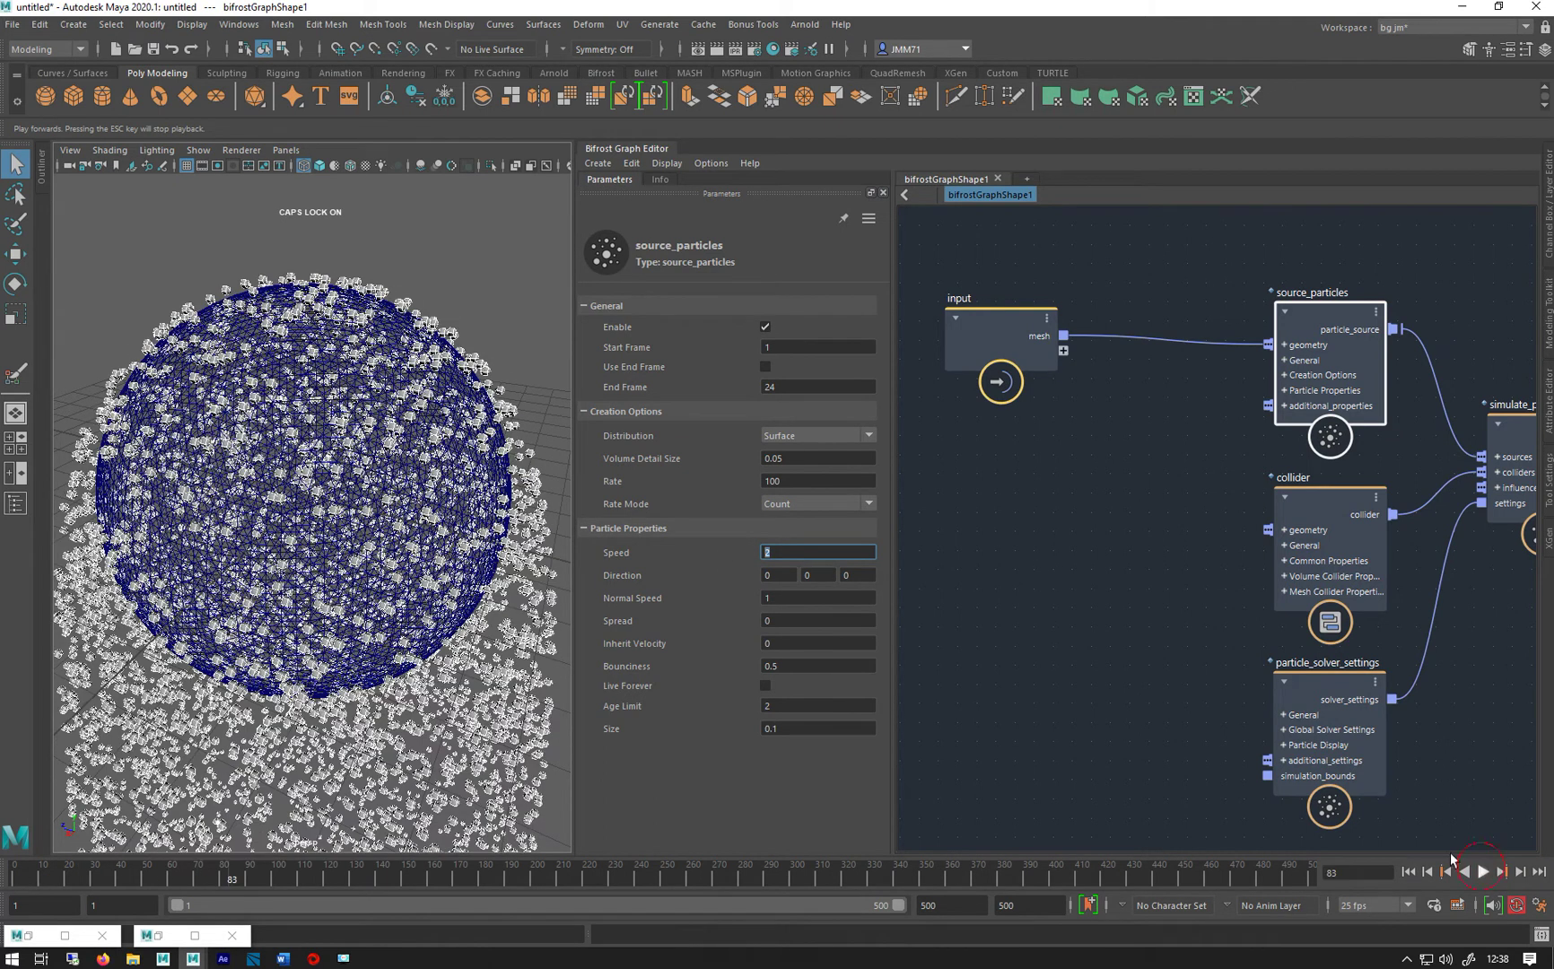
left_click(1408, 872)
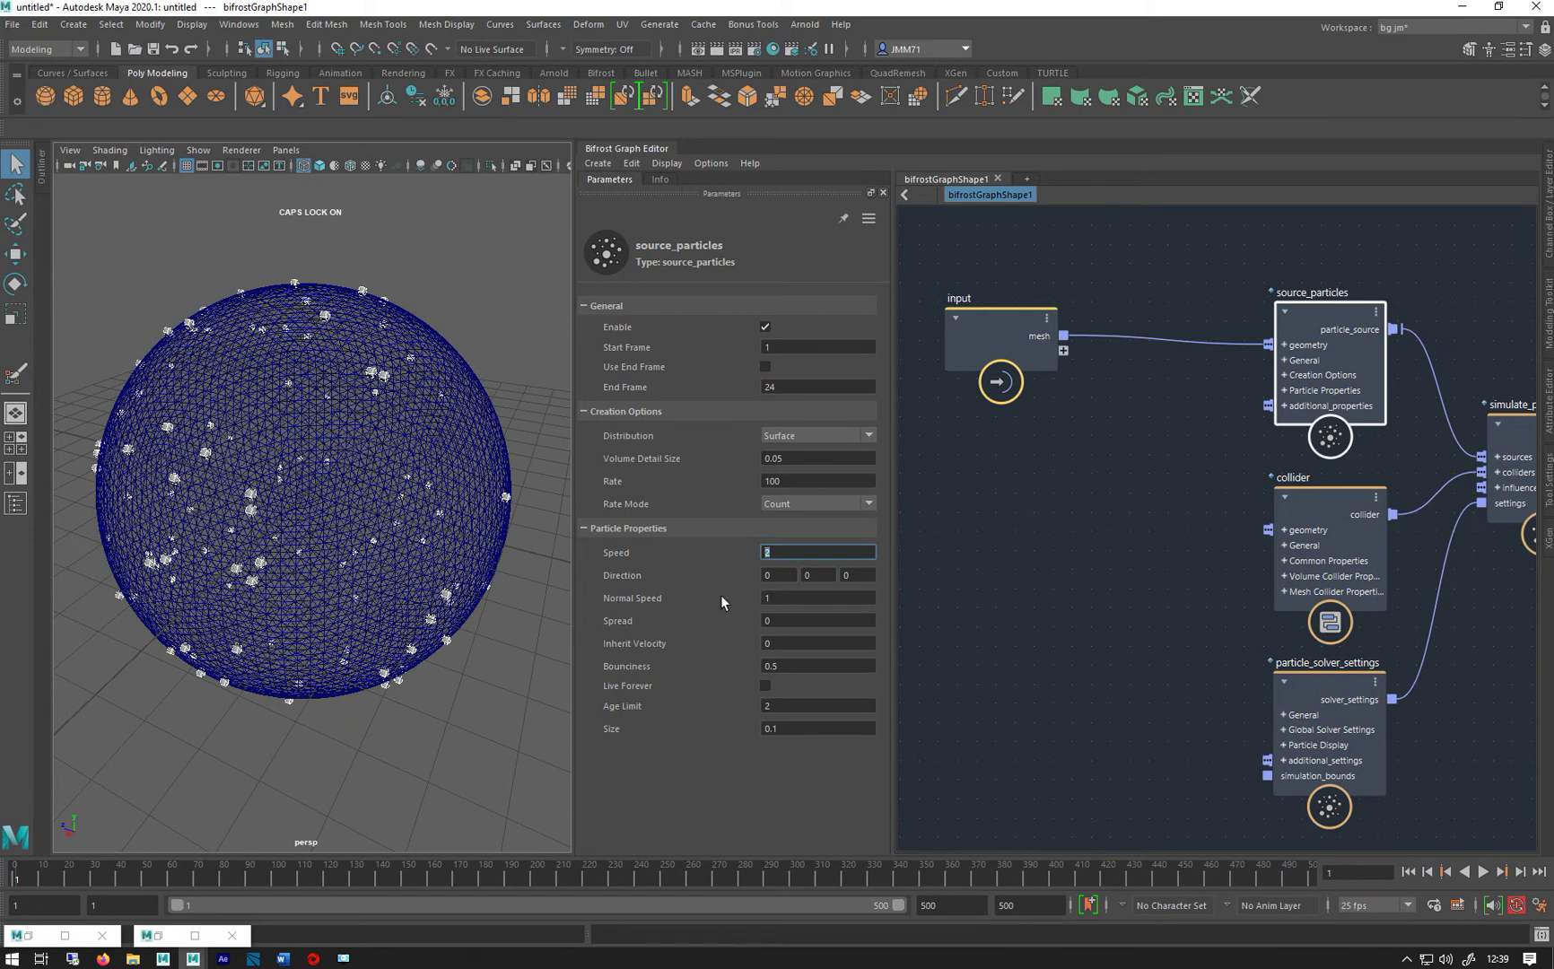
left_click(784, 602)
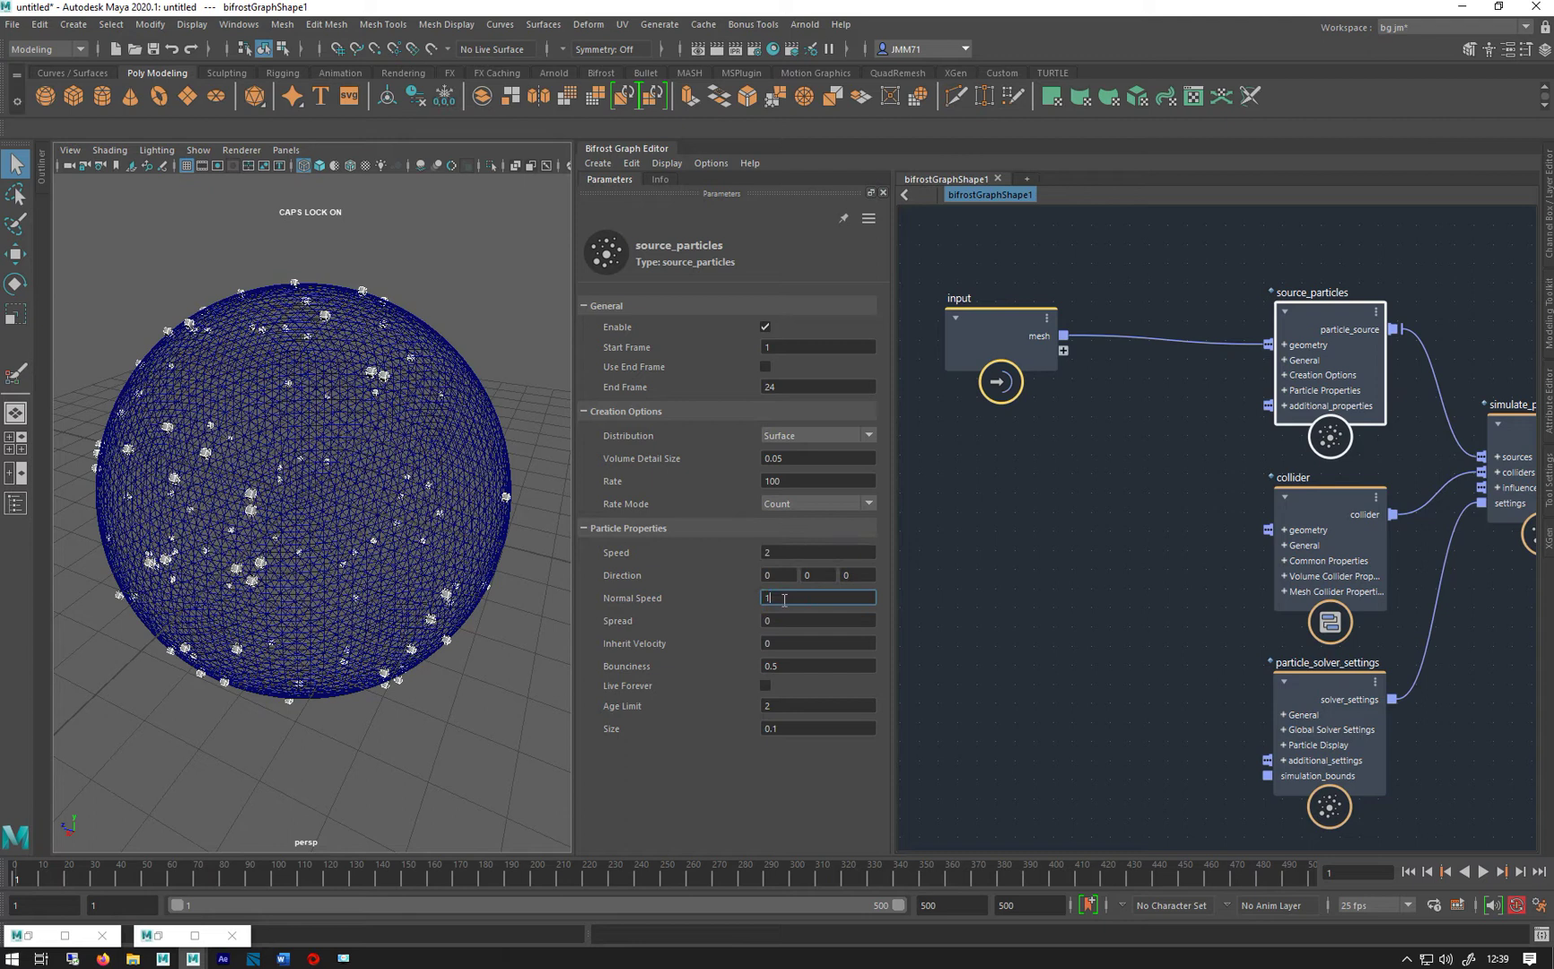
type("0")
key("Return")
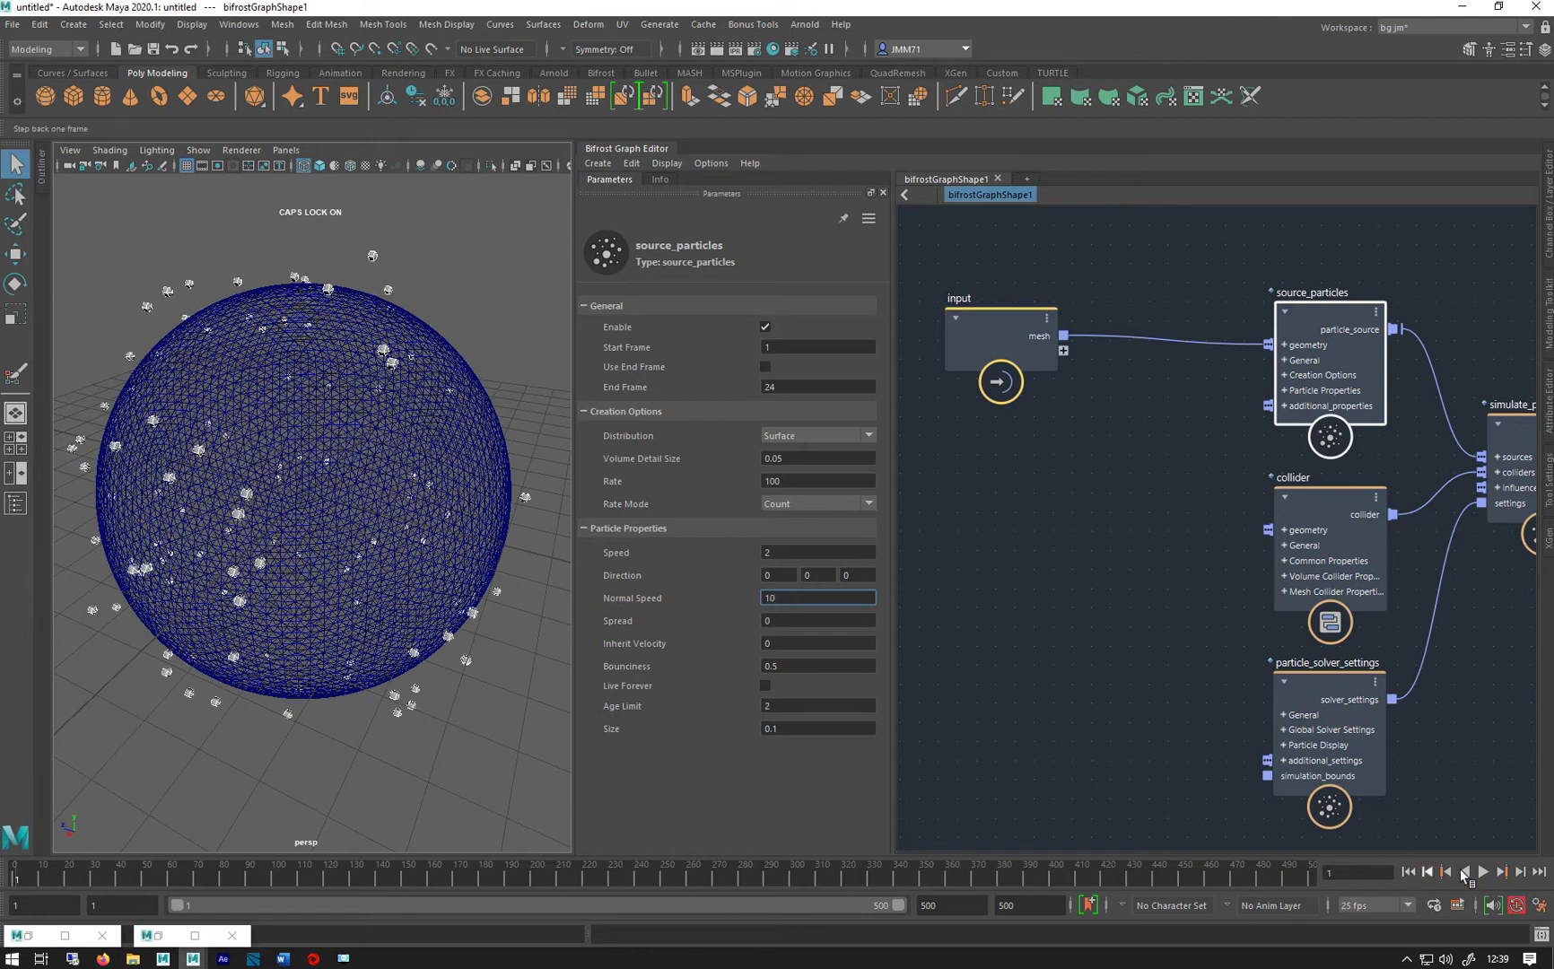
left_click(1485, 872)
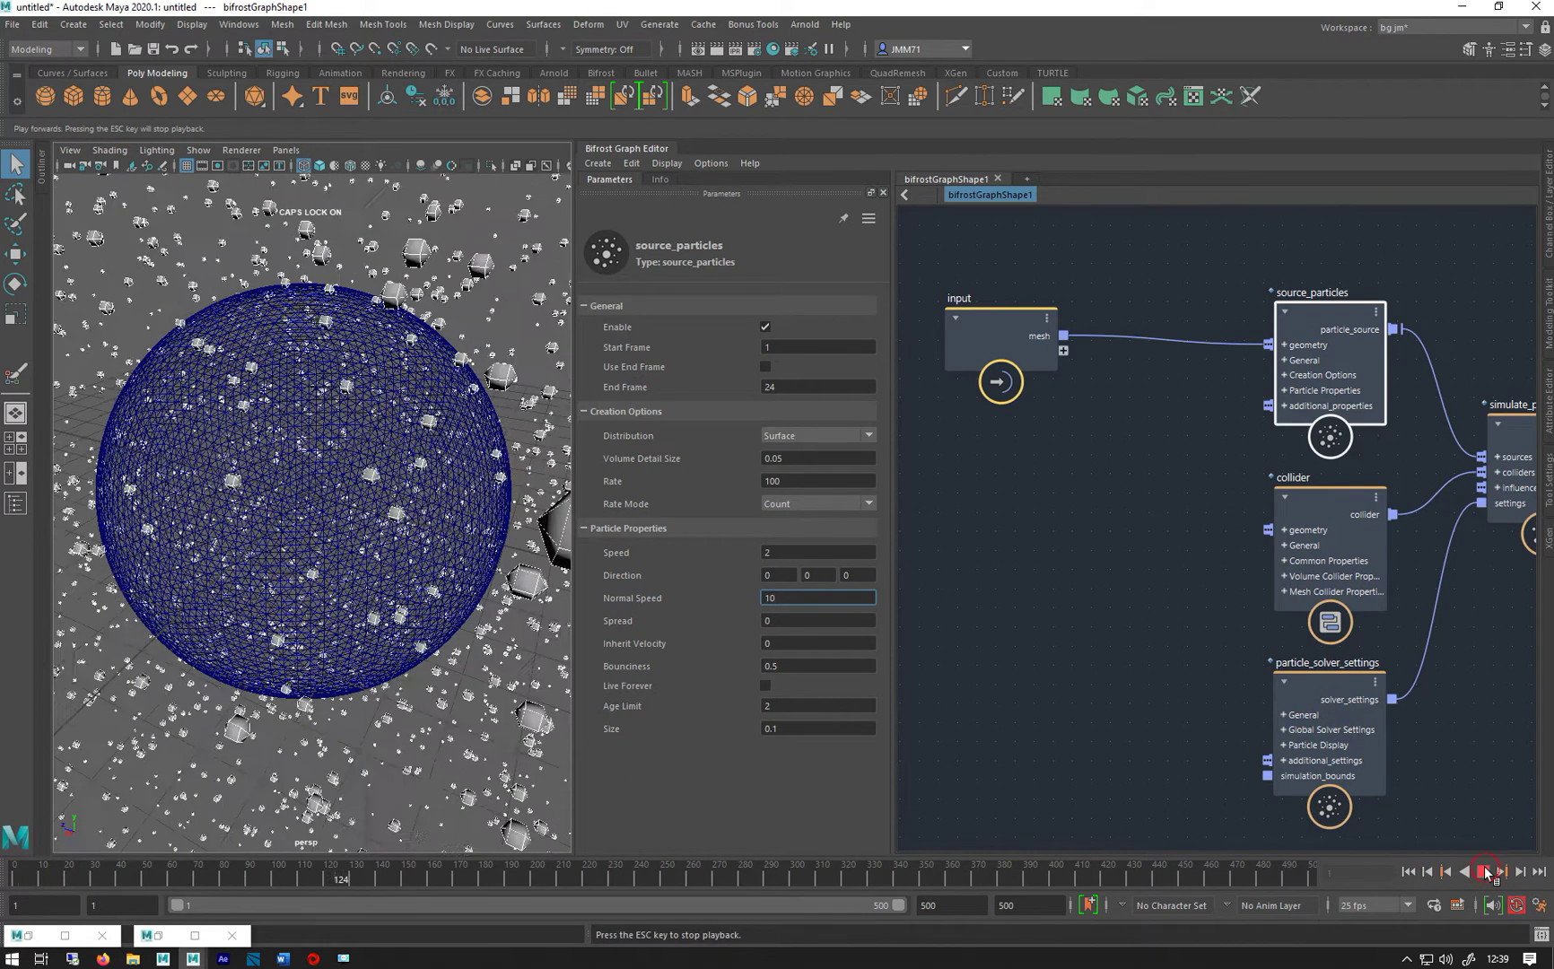
left_click(1485, 872)
left_click(1408, 873)
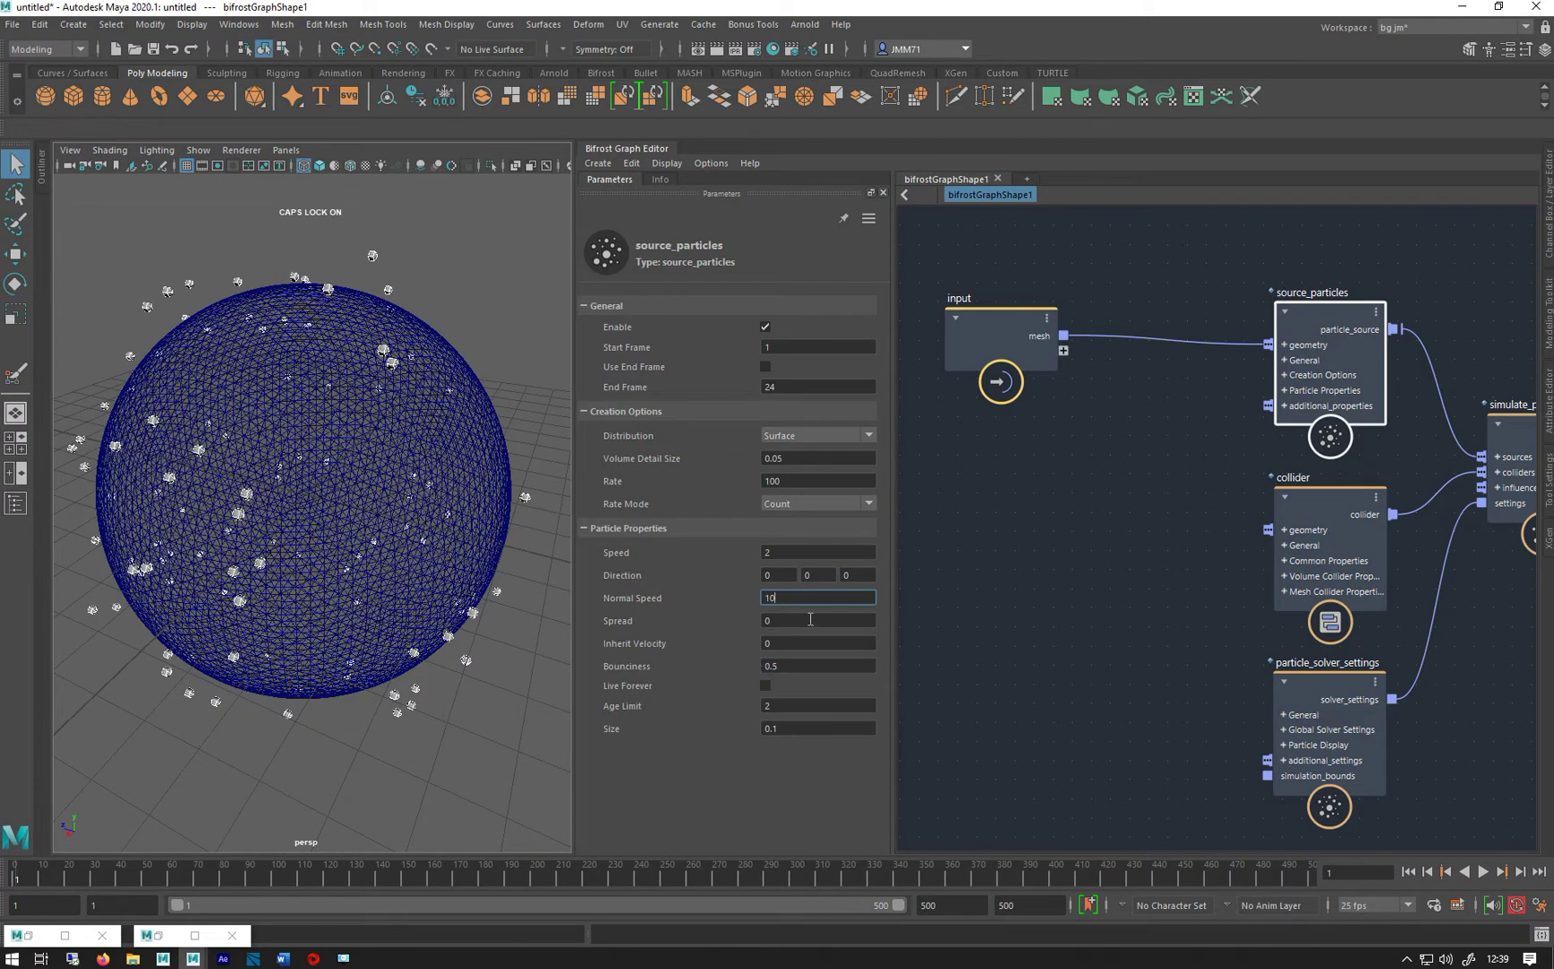
Set Normal Speed to 0 and play to watch particles fall below the sphere.
type("0")
key("Return")
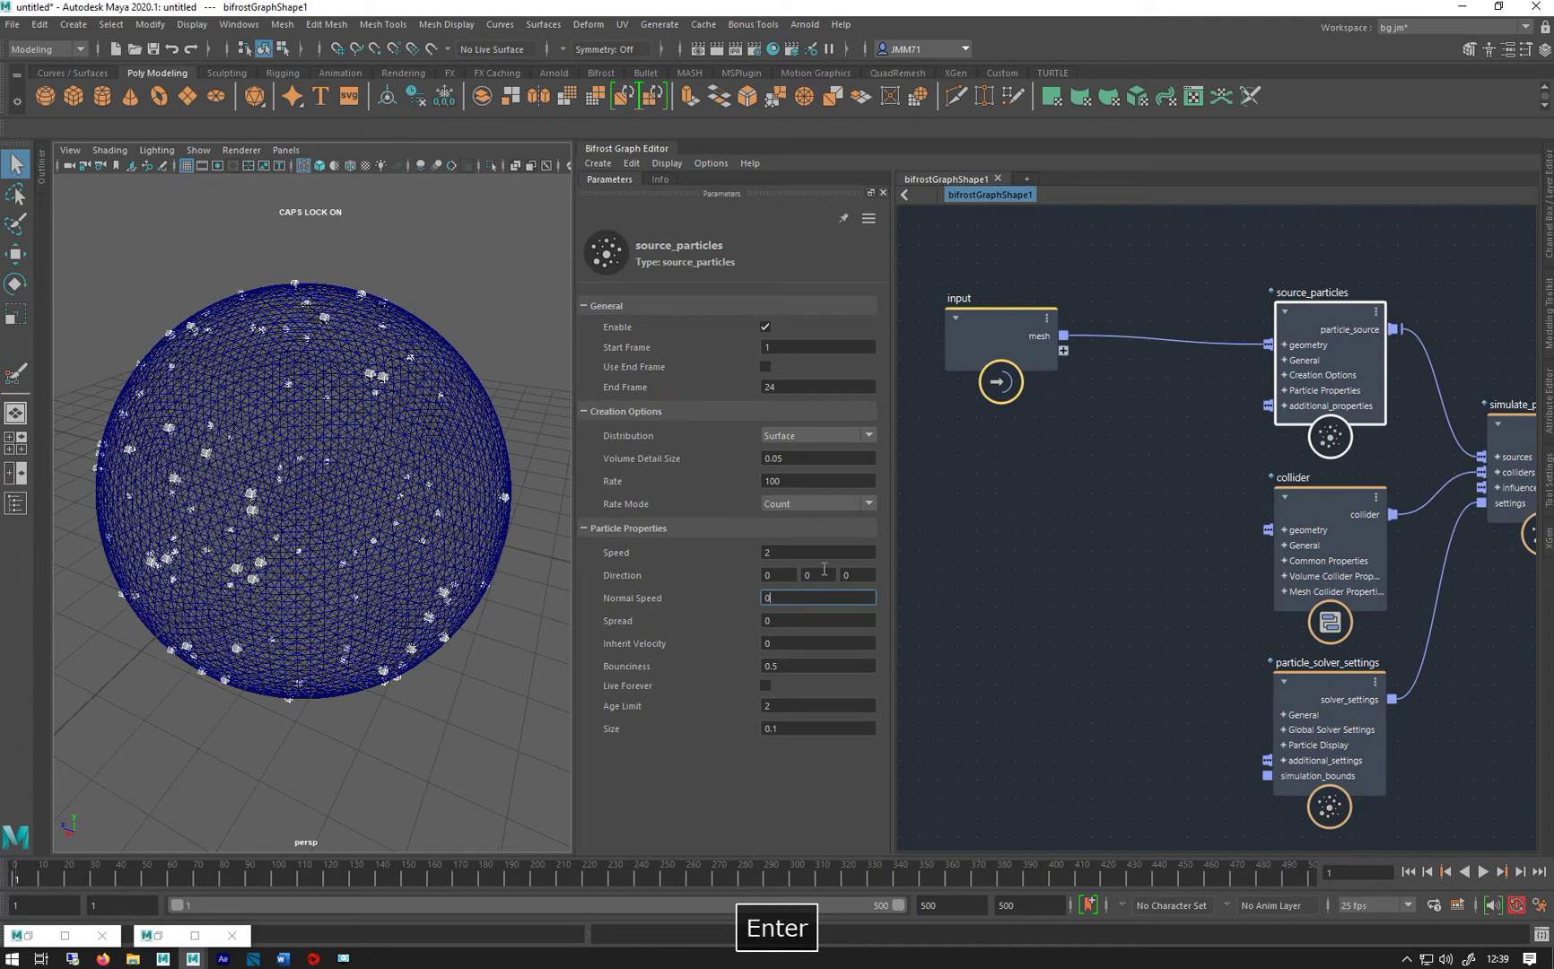
left_click(1486, 873)
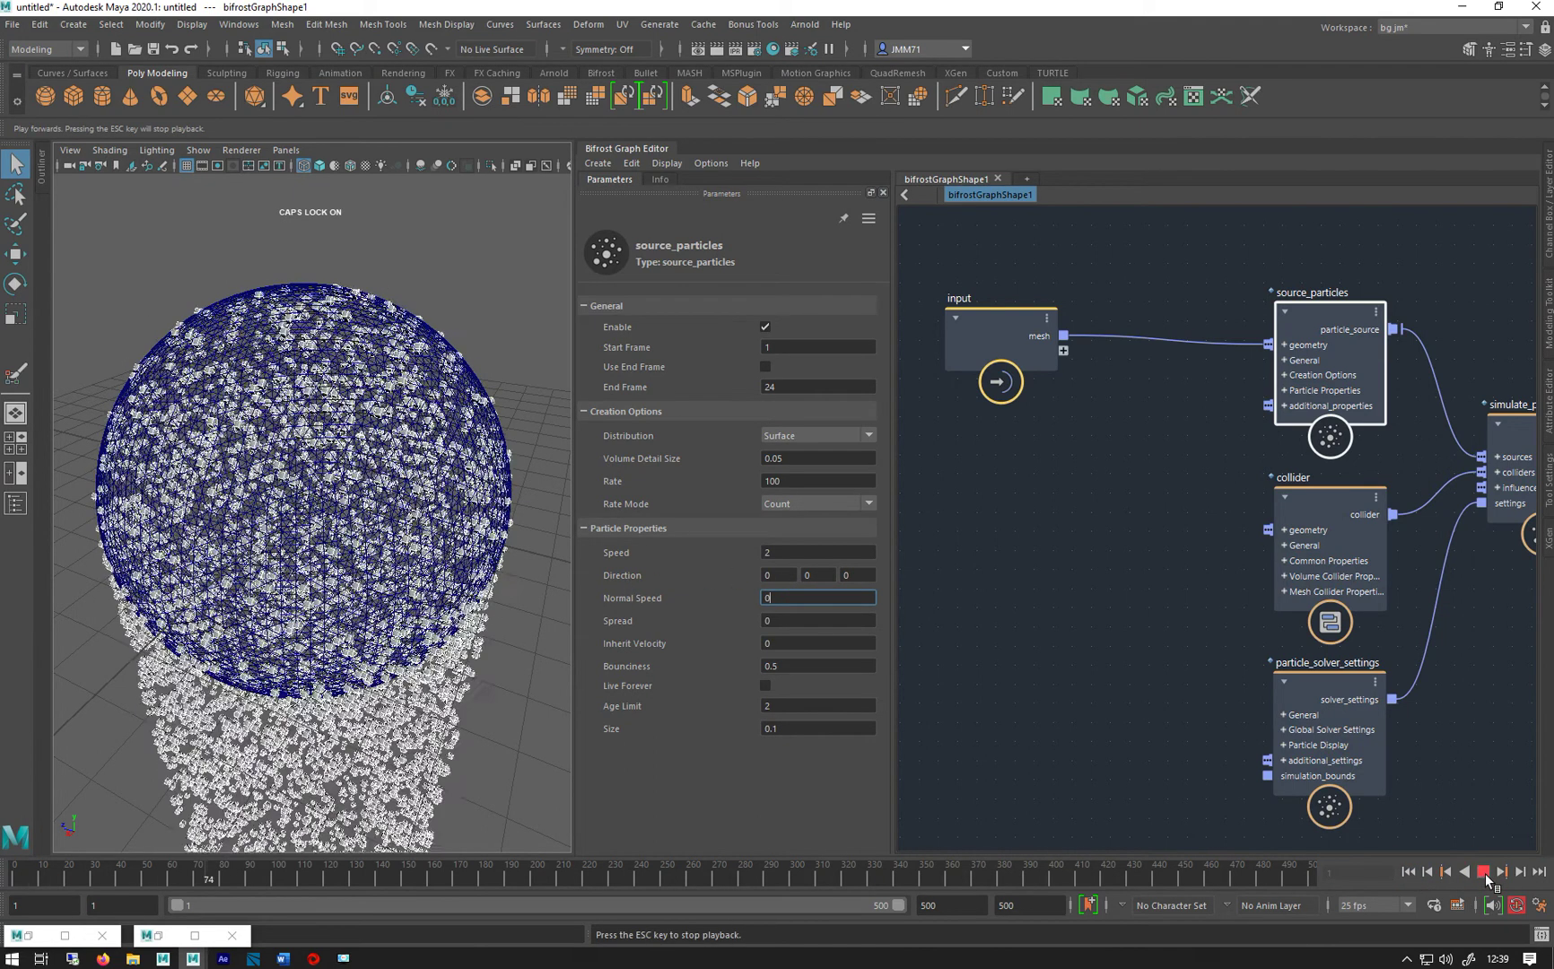
key("Escape")
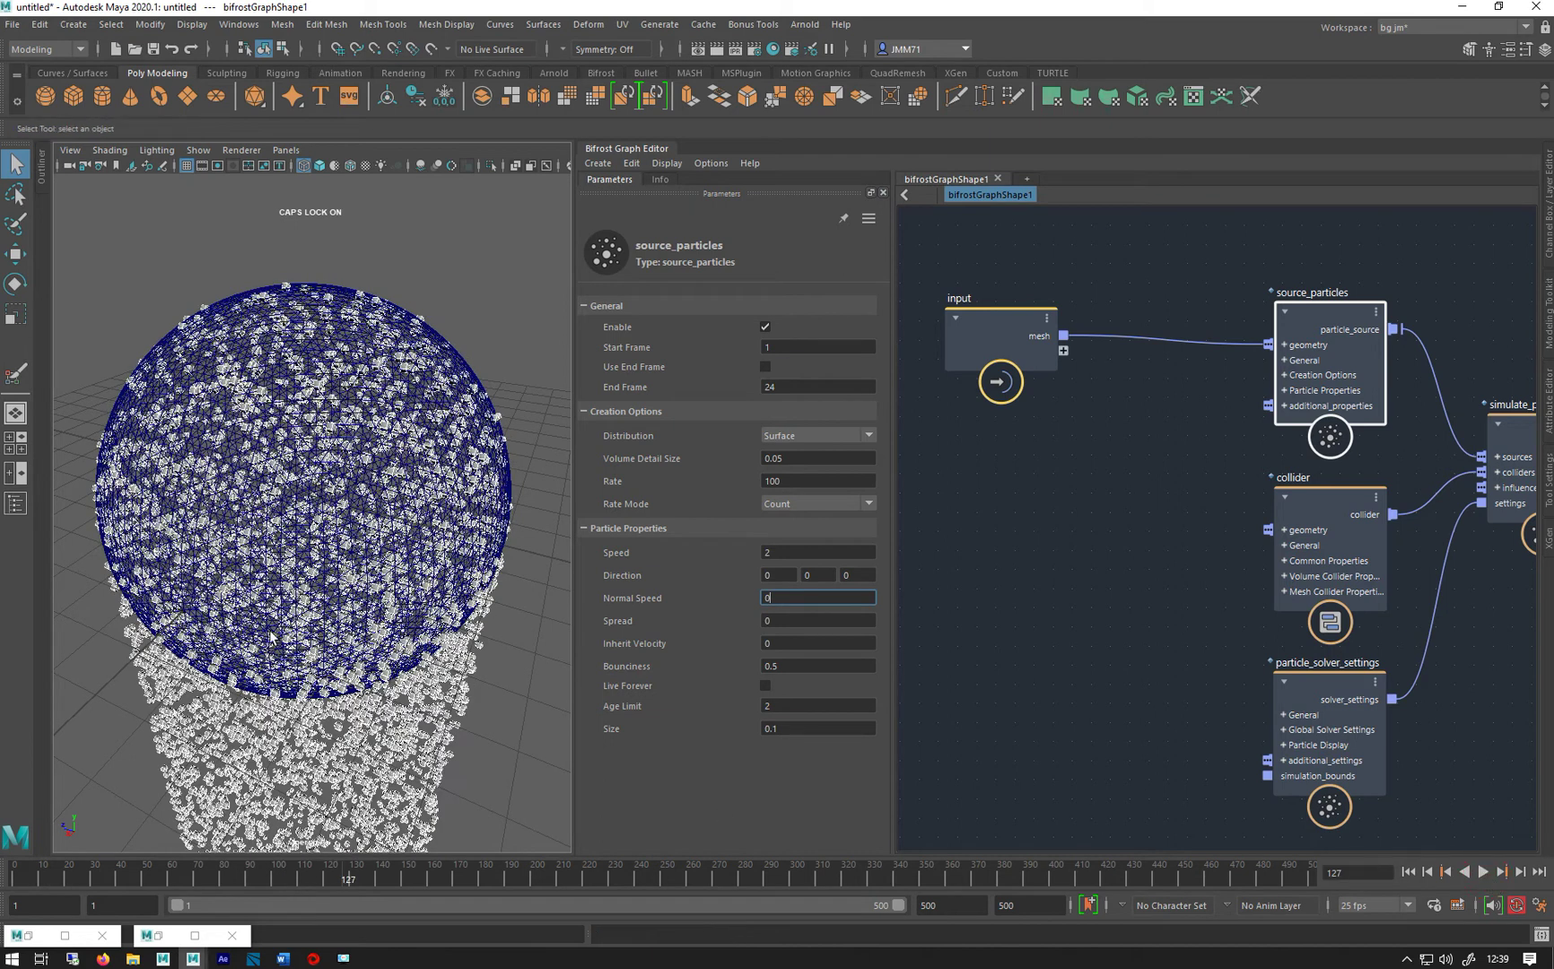
left_click_drag(271, 637, 283, 588, "alt")
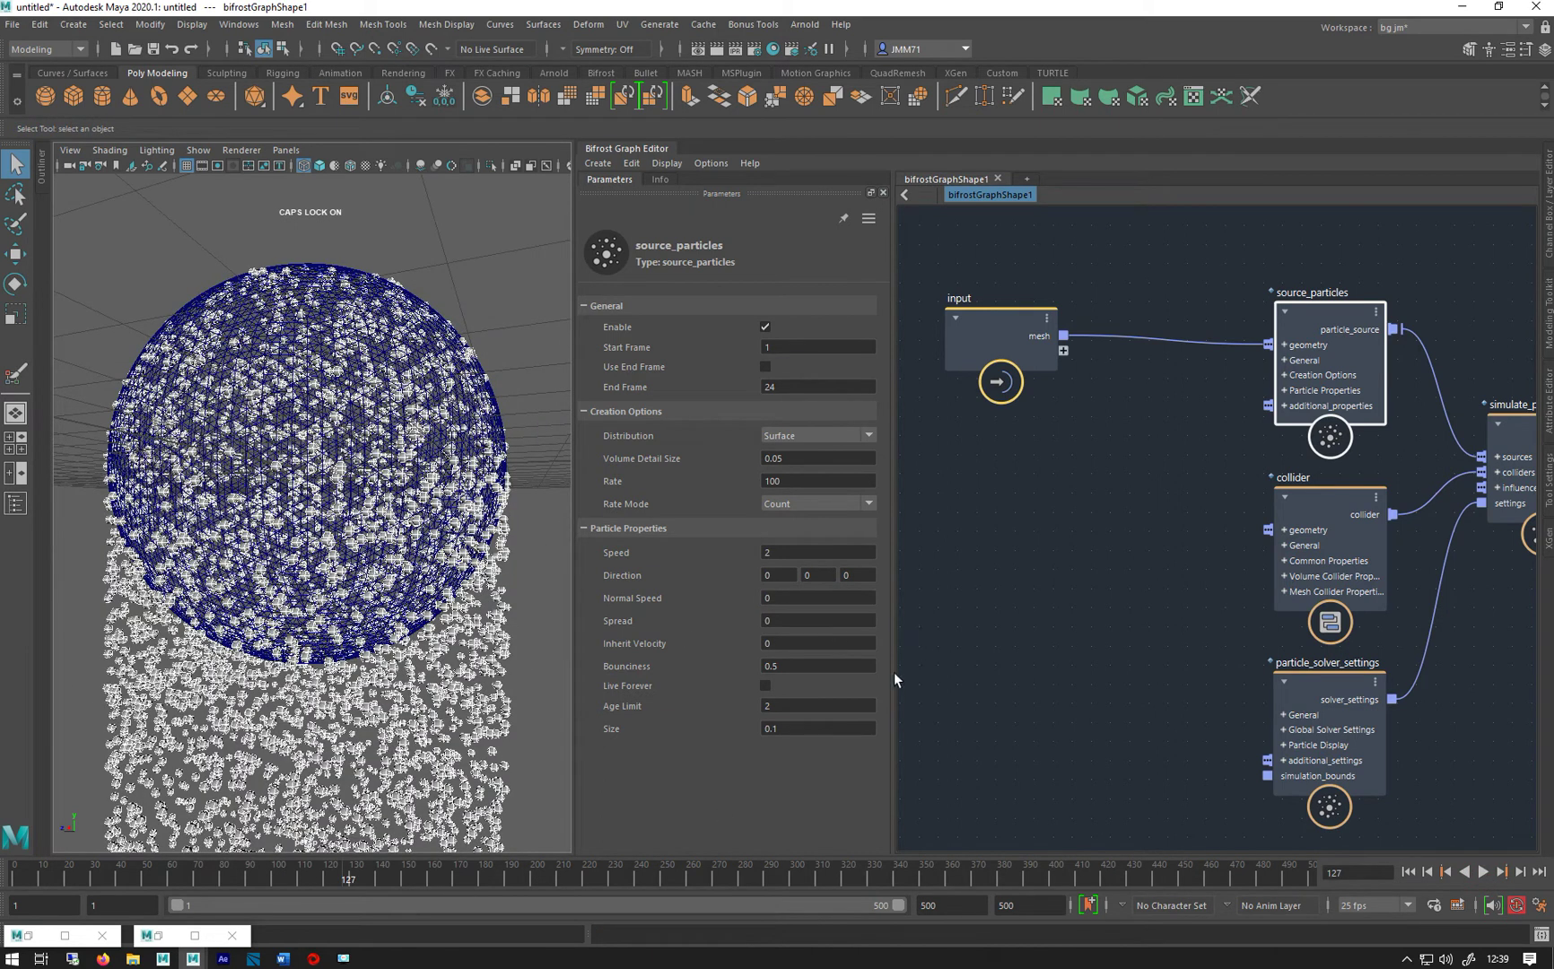
left_click(781, 595)
middle_click_drag(1120, 618, 1093, 459)
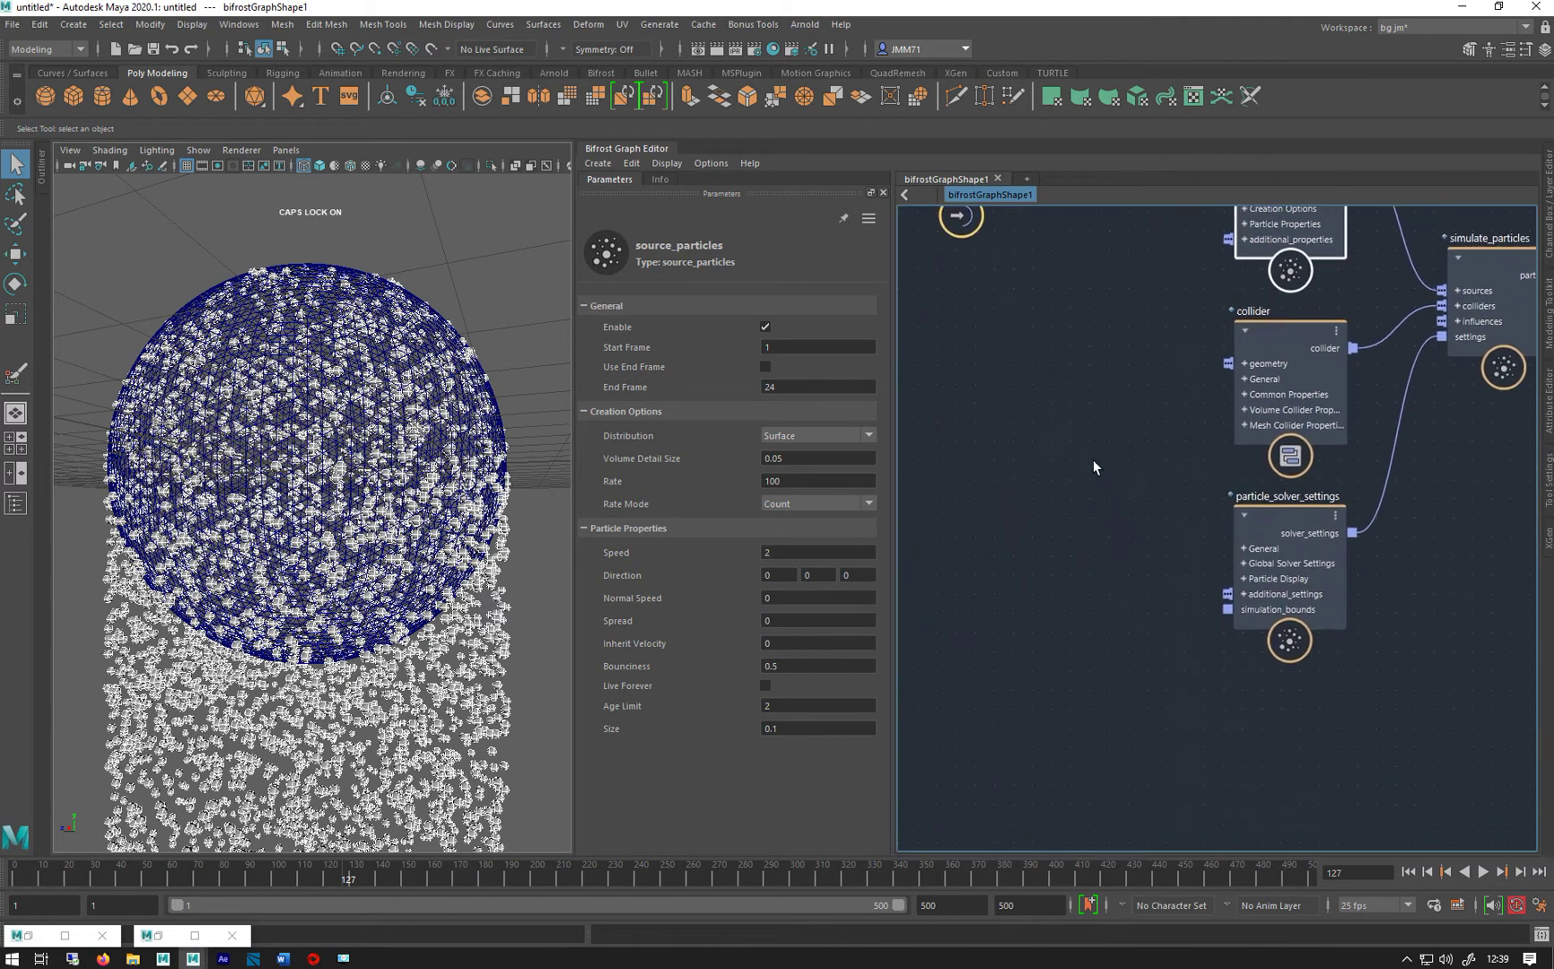
Turn off Gravity in the particle_solver_settings parameters.
left_click(1274, 515)
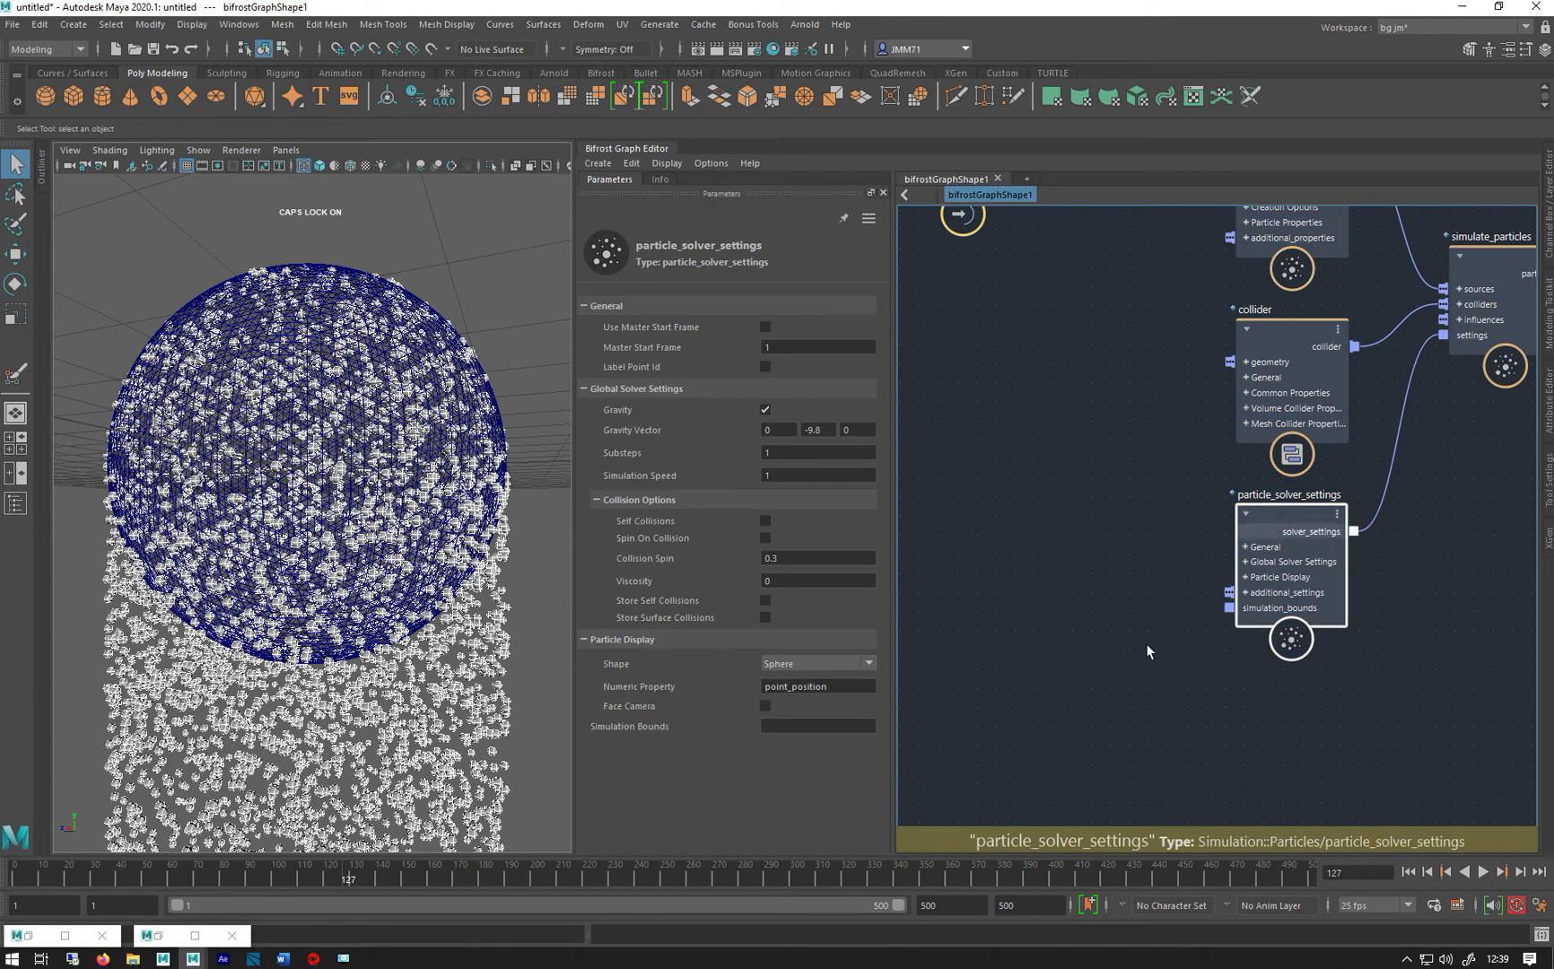
left_click(766, 410)
right_click_drag(479, 607, 395, 592, "alt")
Set source_particles Normal Speed to 1 and replay the simulation from frame 1.
middle_click_drag(1083, 427, 1218, 379, "alt")
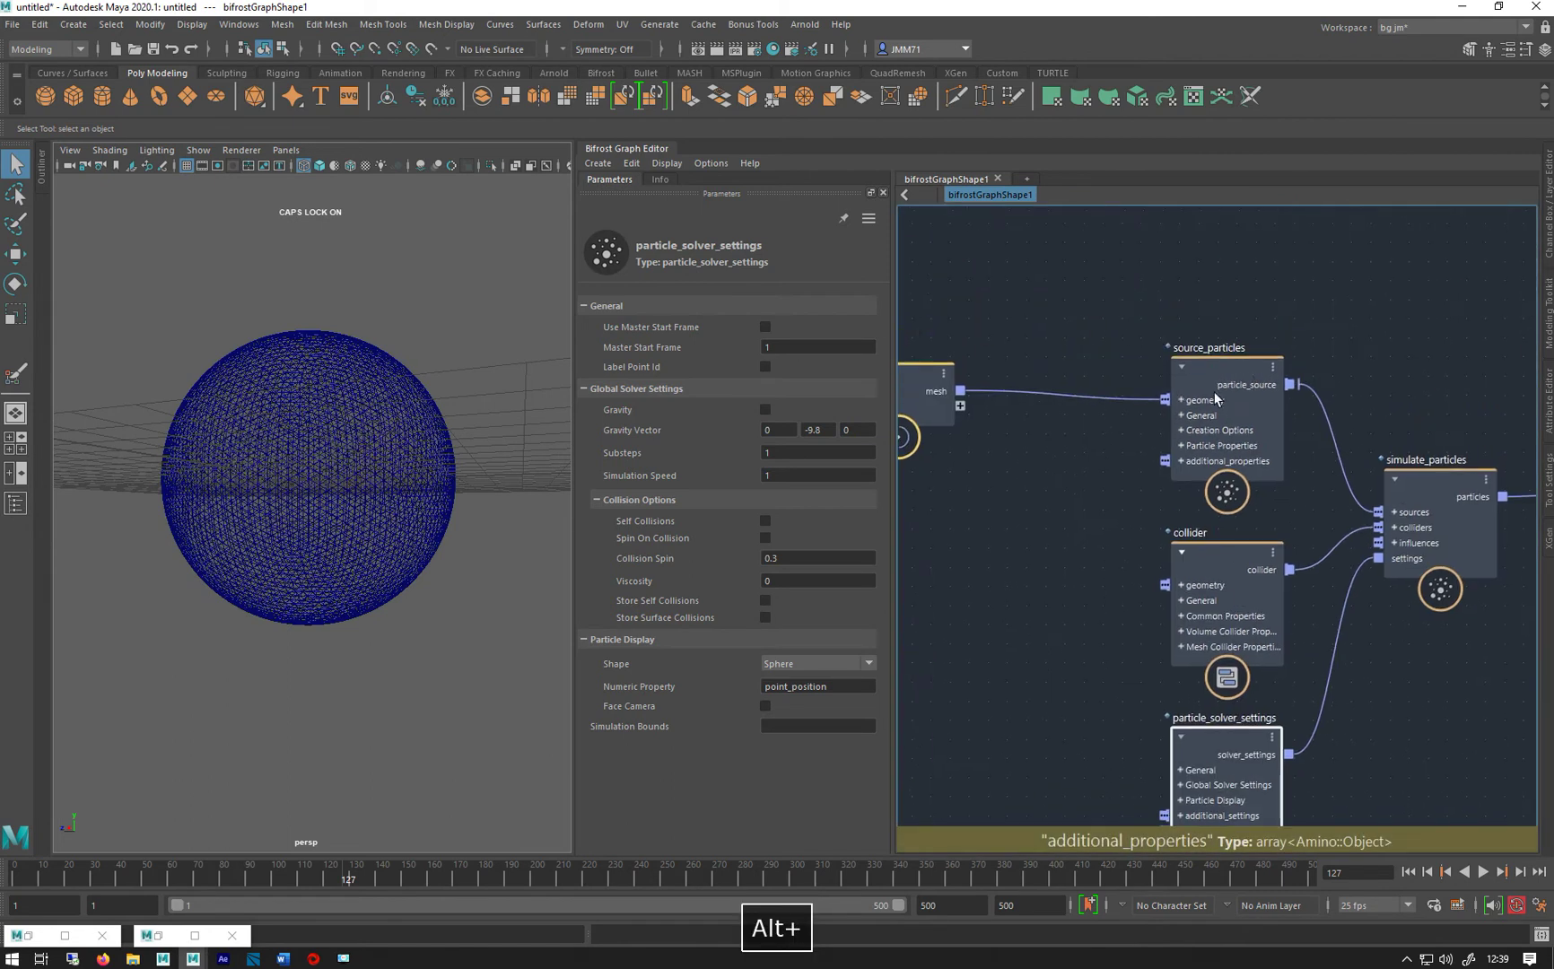
left_click(1218, 379)
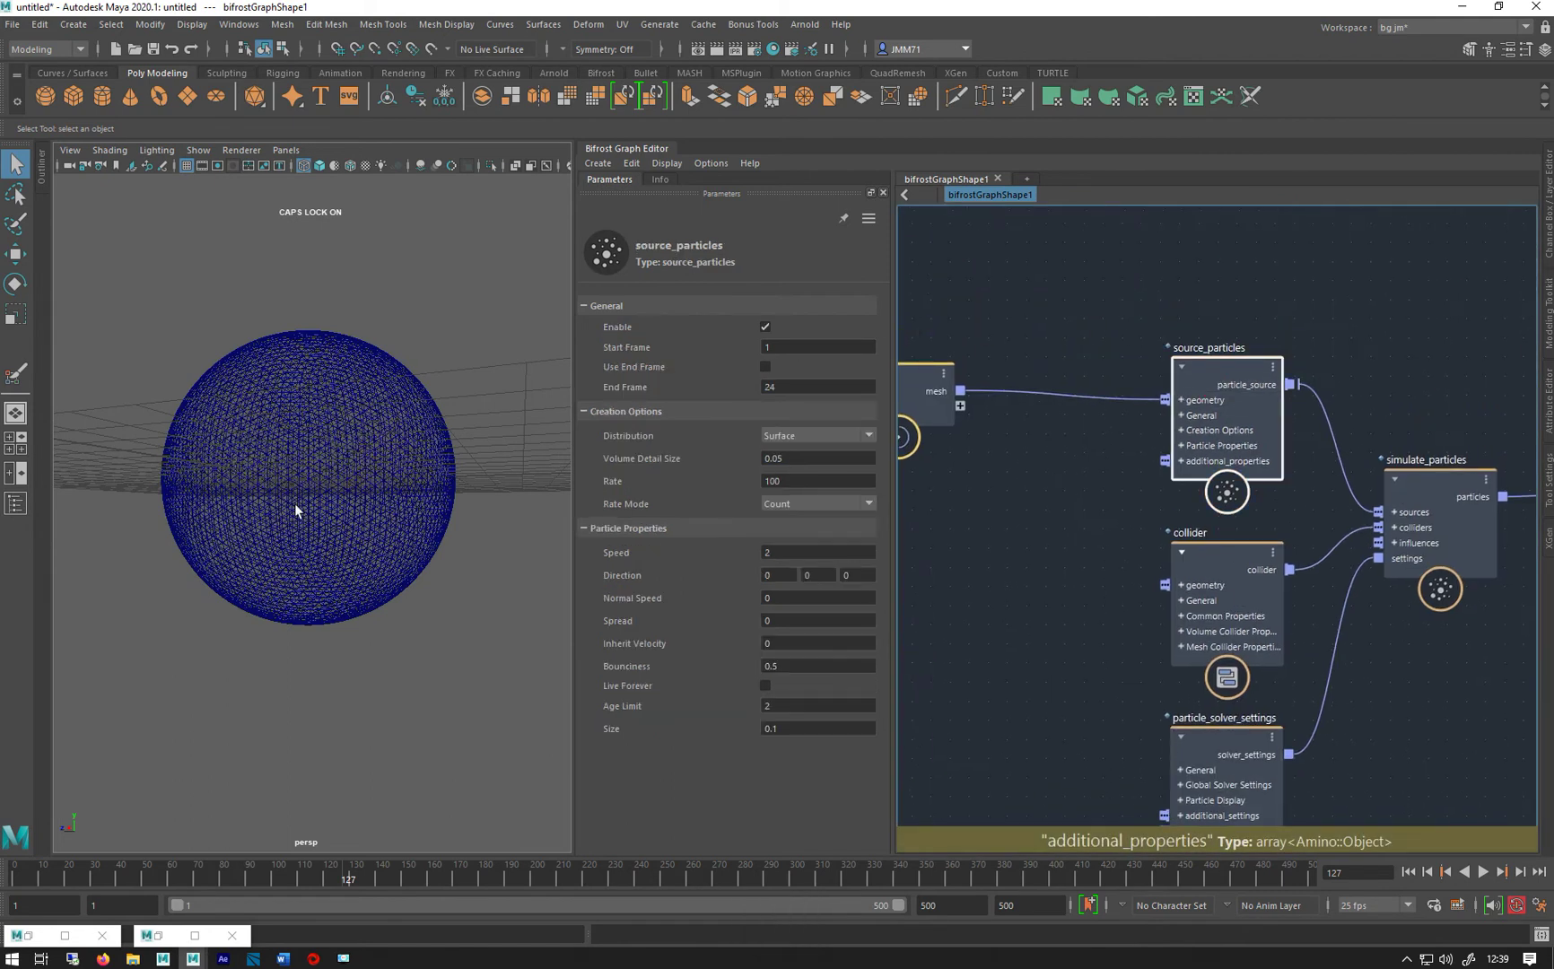
left_click(1408, 871)
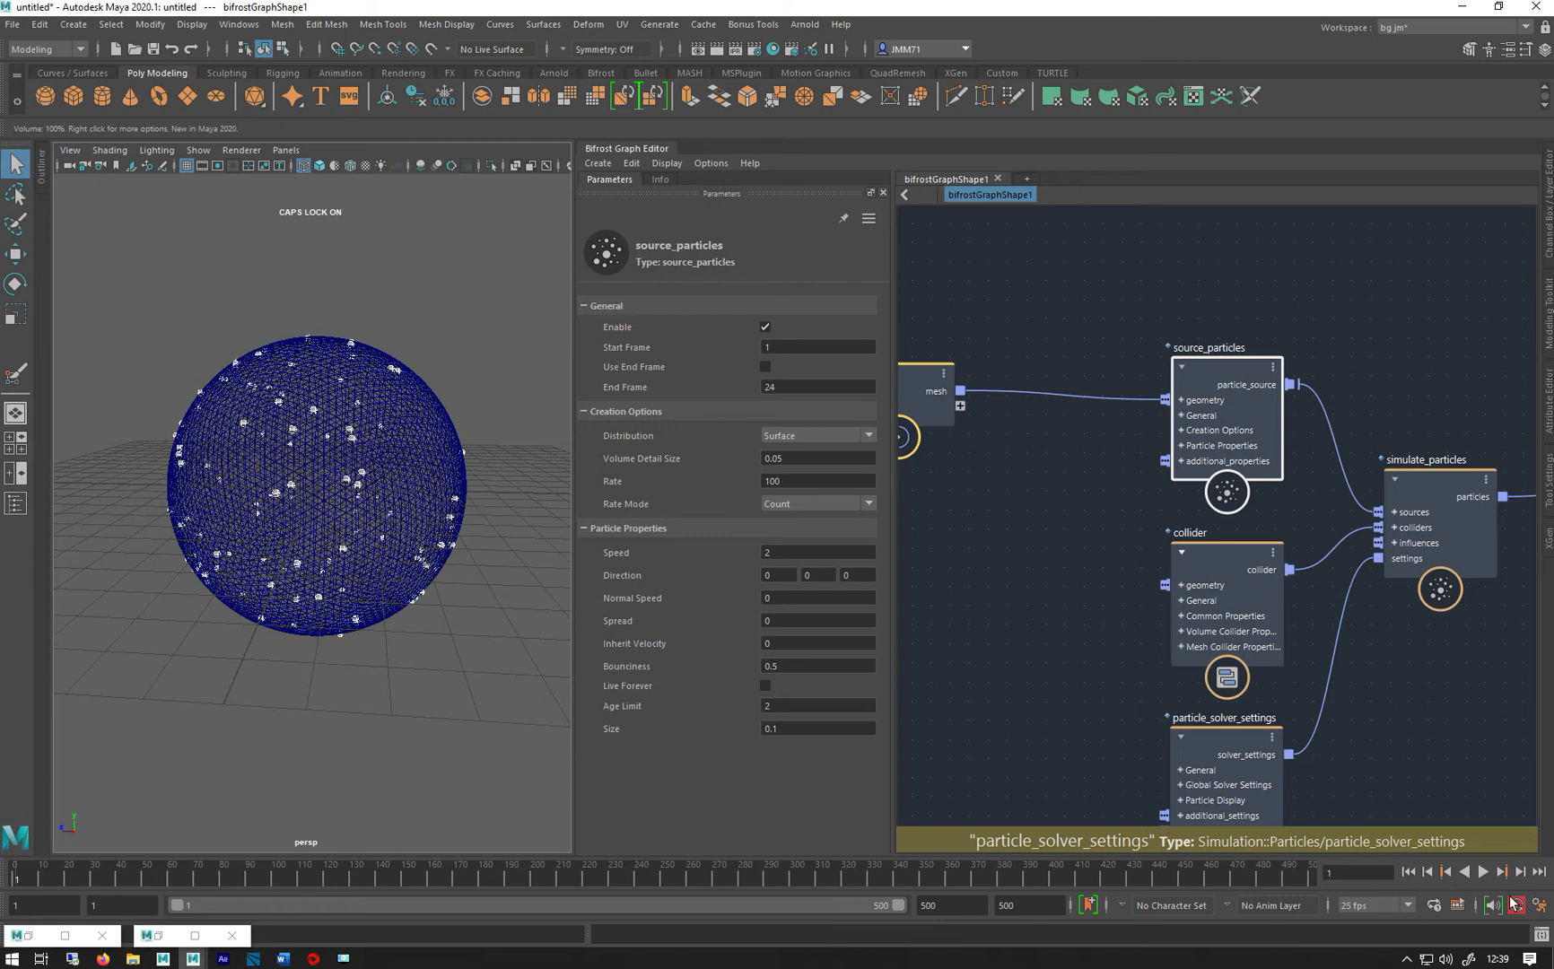
left_click(1483, 871)
left_click(1484, 871)
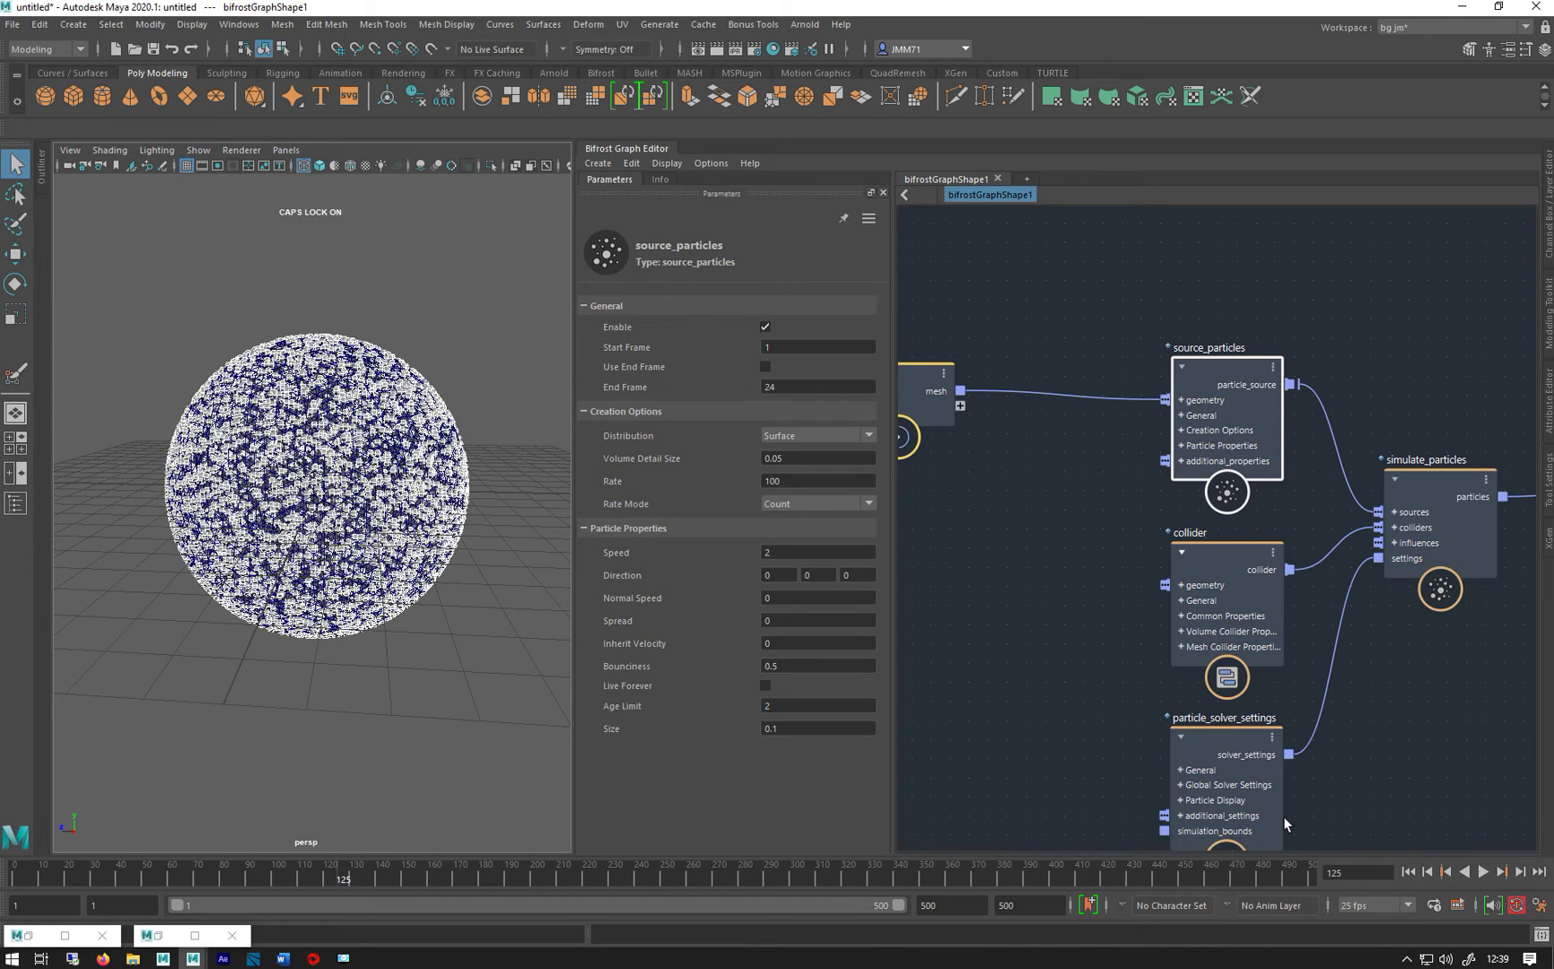
left_click(766, 597)
type("1")
key("Return")
left_click(1409, 871)
left_click(1483, 872)
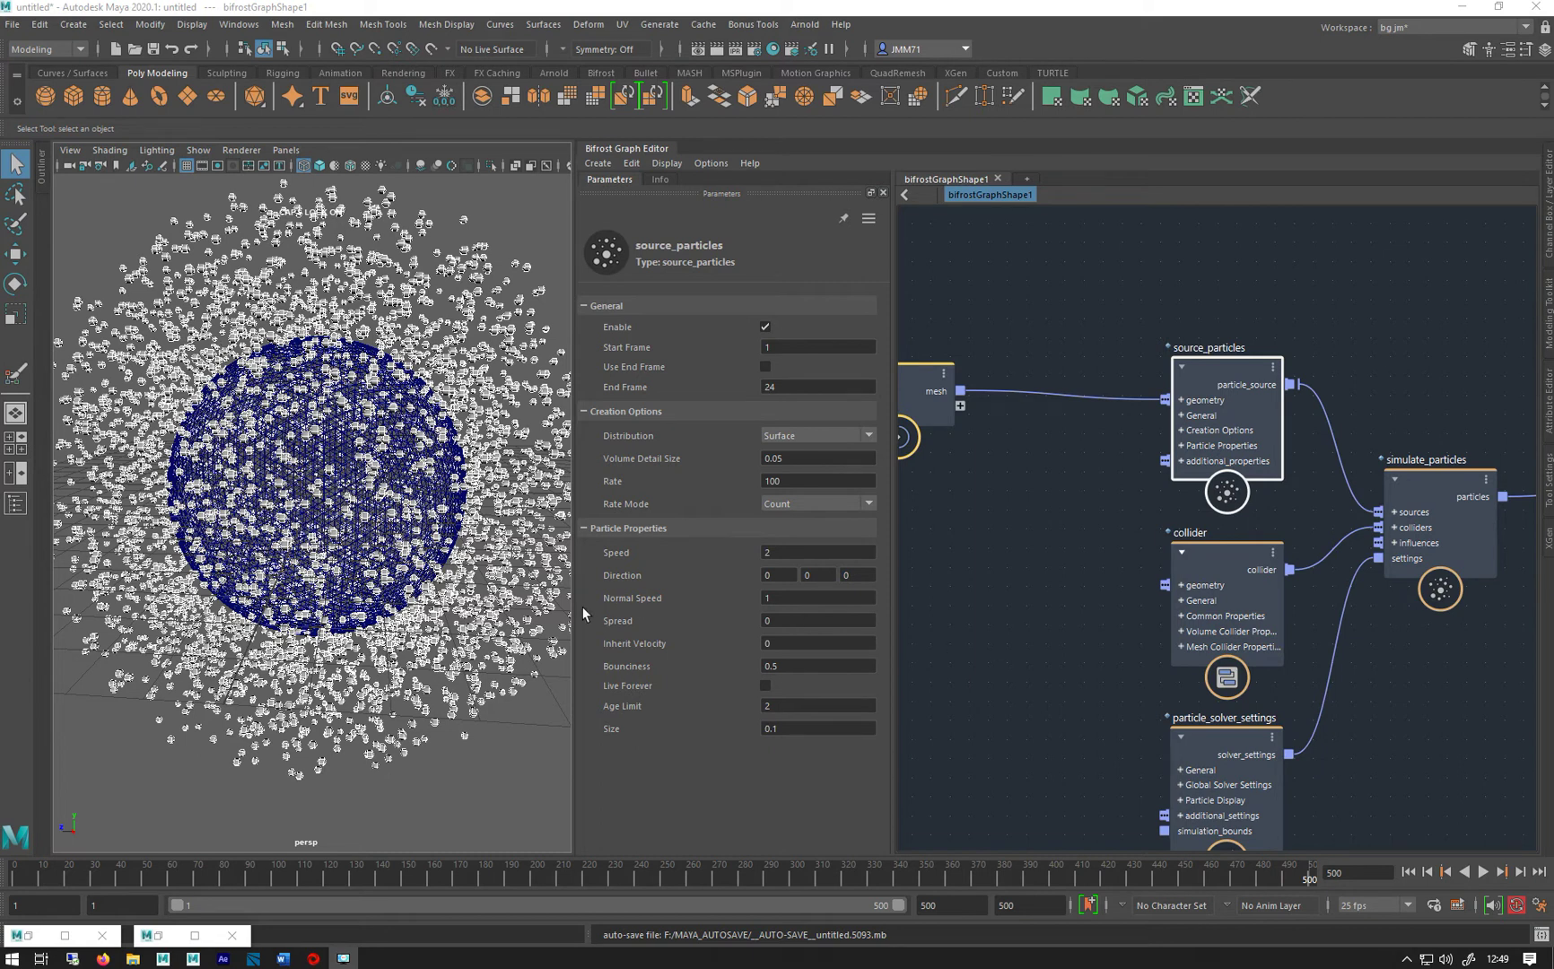
Set Normal Speed to 0 and Direction to 1, 0, 0, then rewind and view particles from the side.
double_click(792, 598)
type("0")
key("Return")
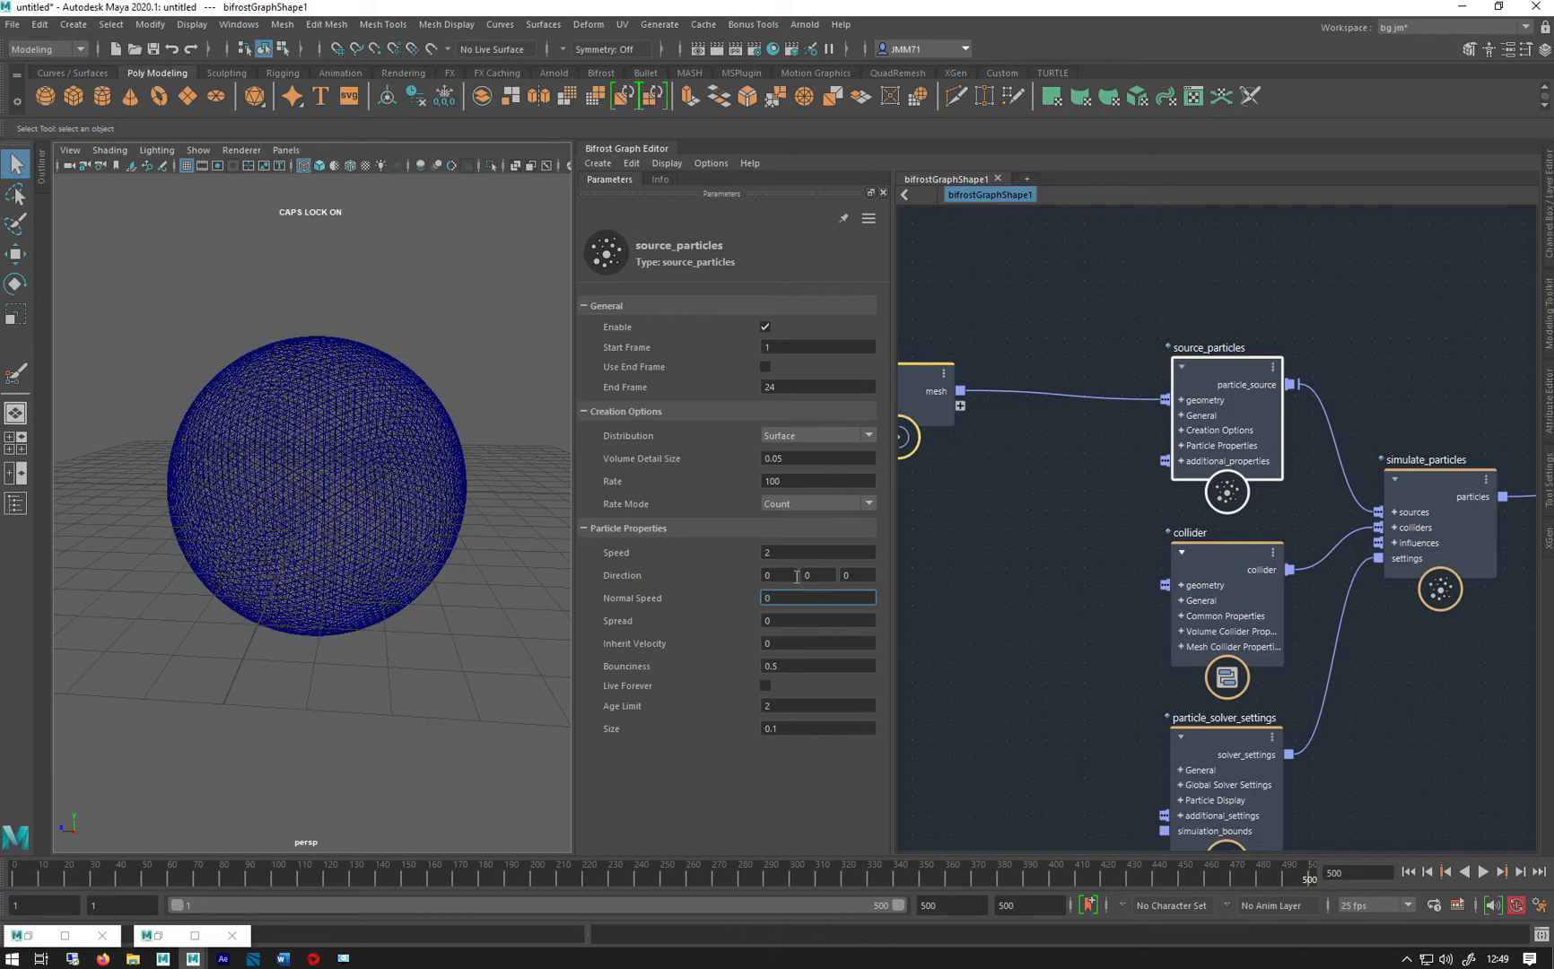
double_click(777, 576)
type("1")
key("Return")
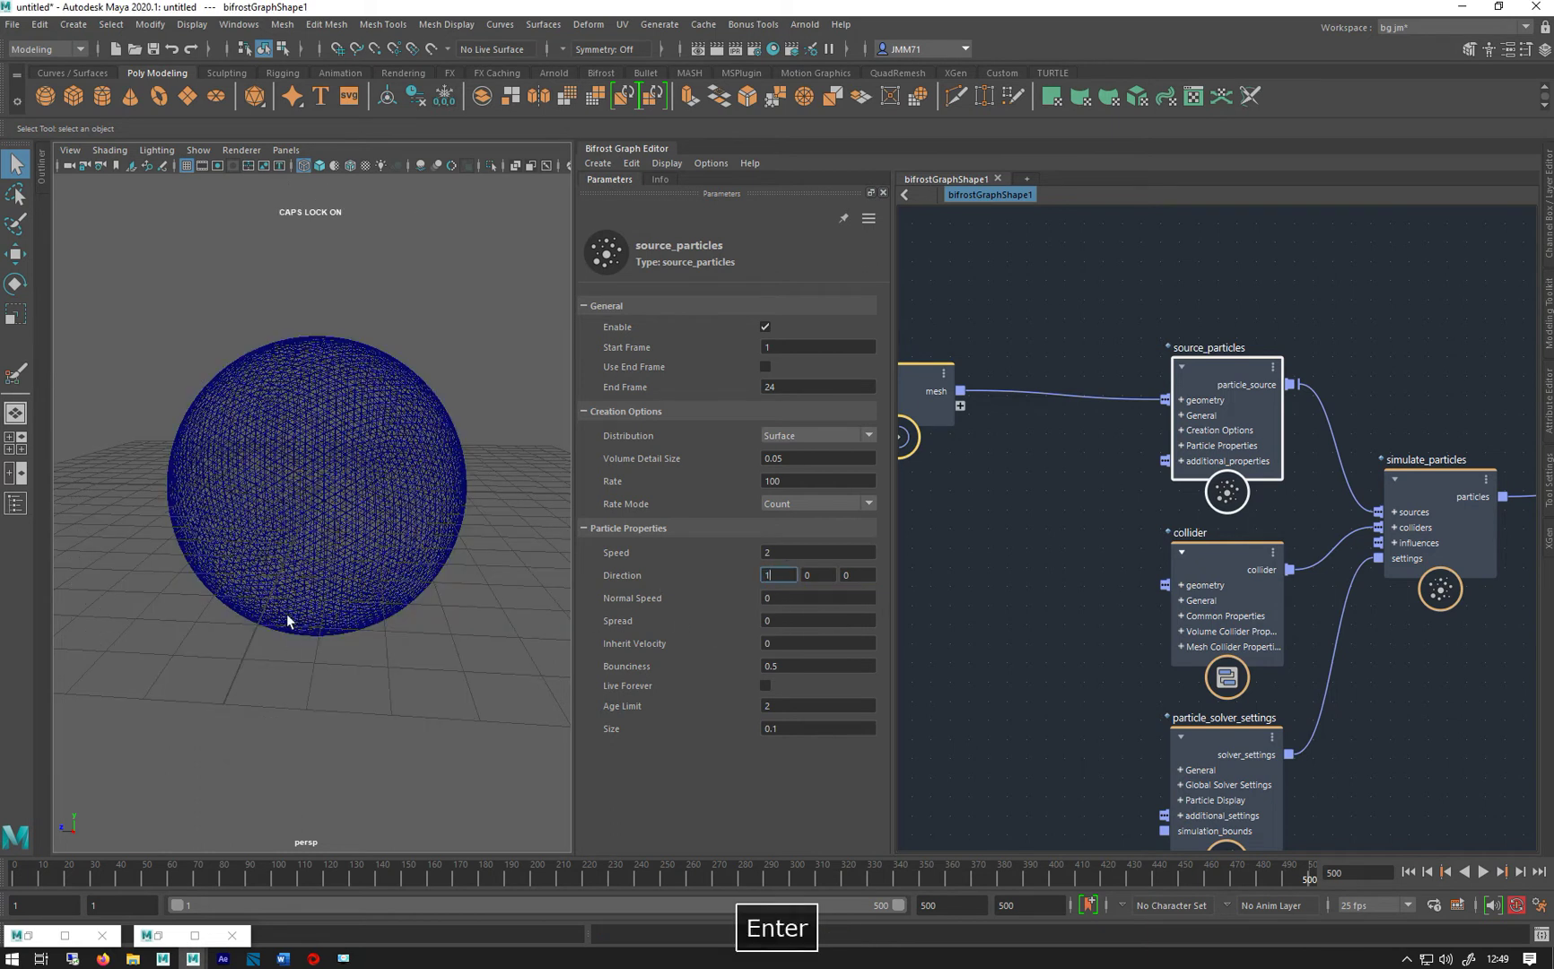
left_click_drag(287, 613, 620, 733, "alt")
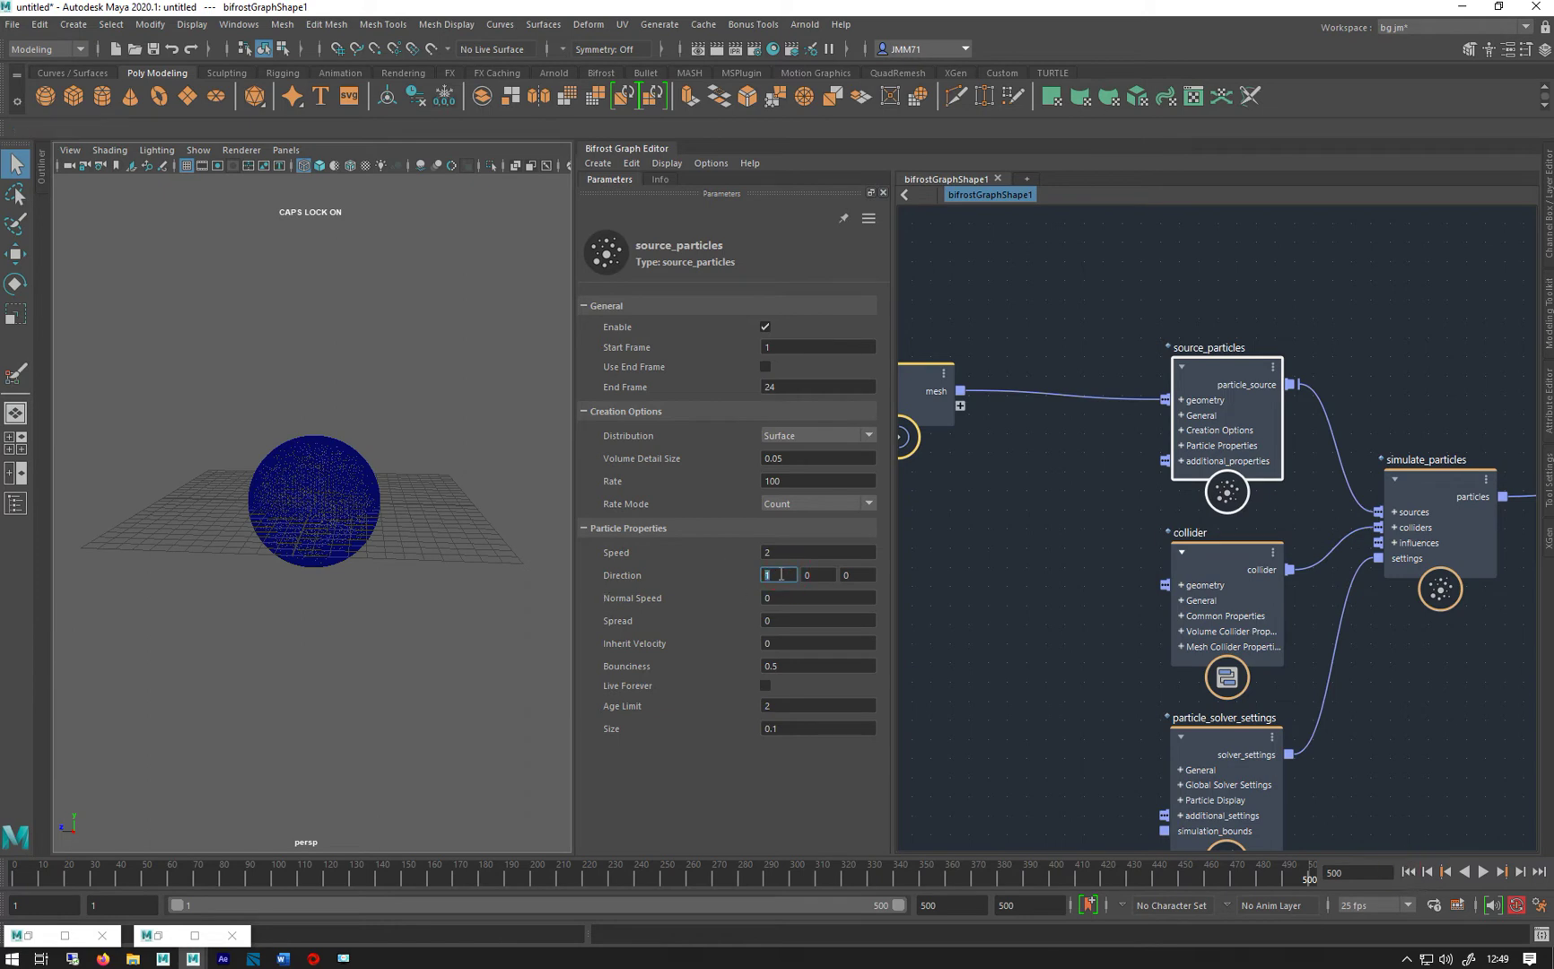
left_click(827, 574)
key("Tab")
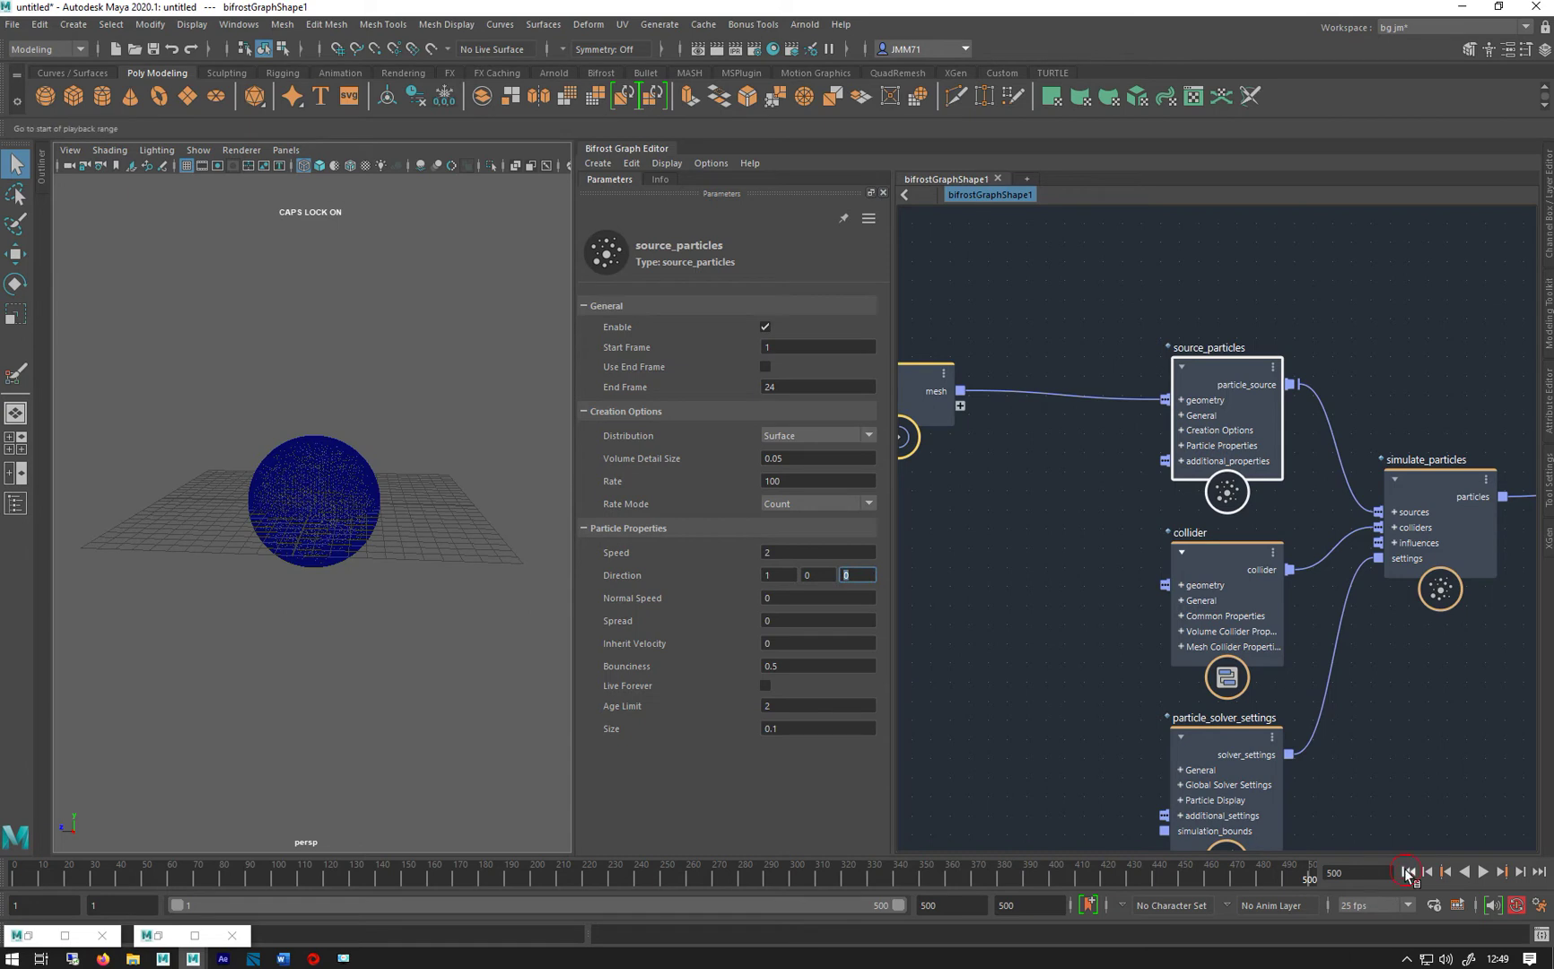
left_click(1485, 872)
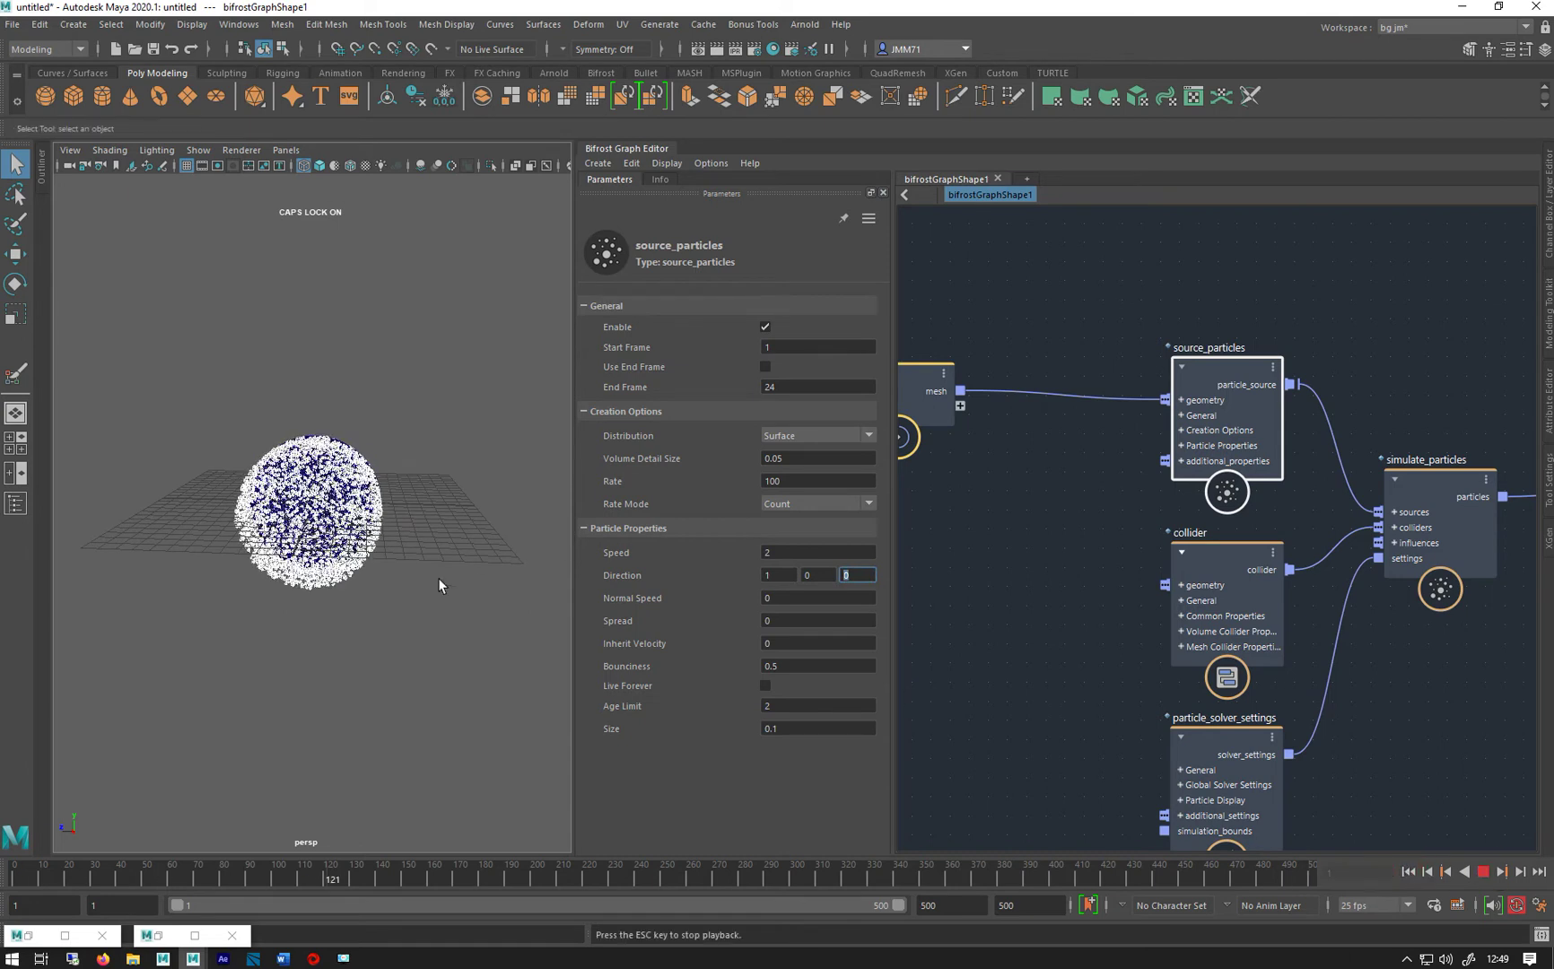
left_click_drag(366, 621, 197, 617, "alt")
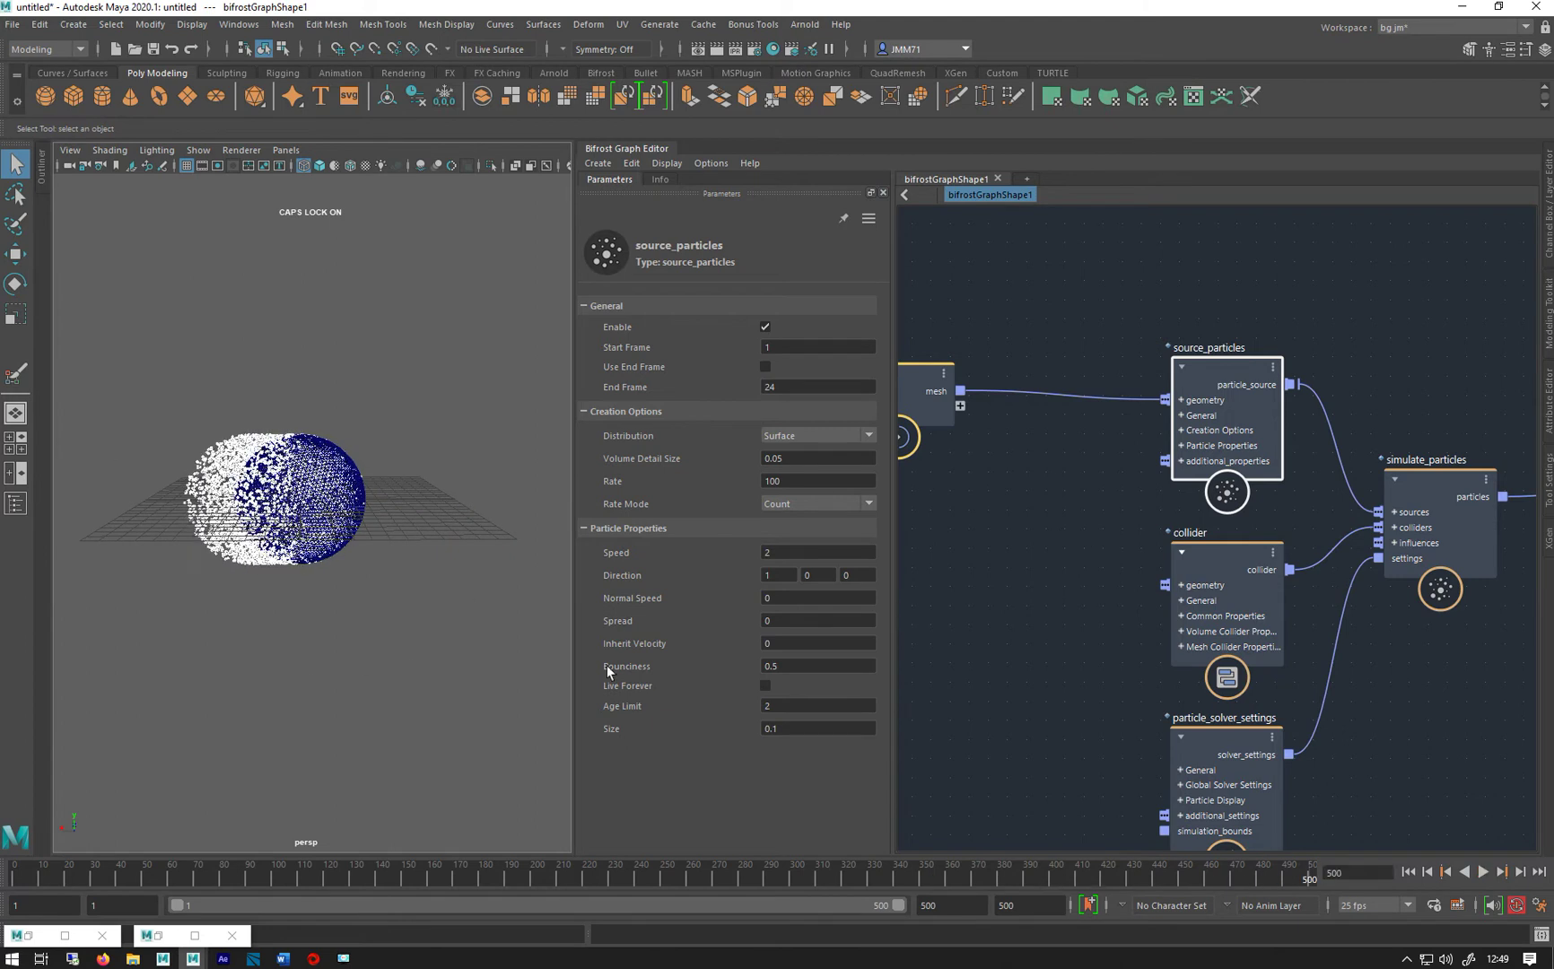
Enable Live Forever in source_particles and replay to frame 219 to view the long trail.
double_click(780, 709)
left_click(765, 686)
left_click(1409, 871)
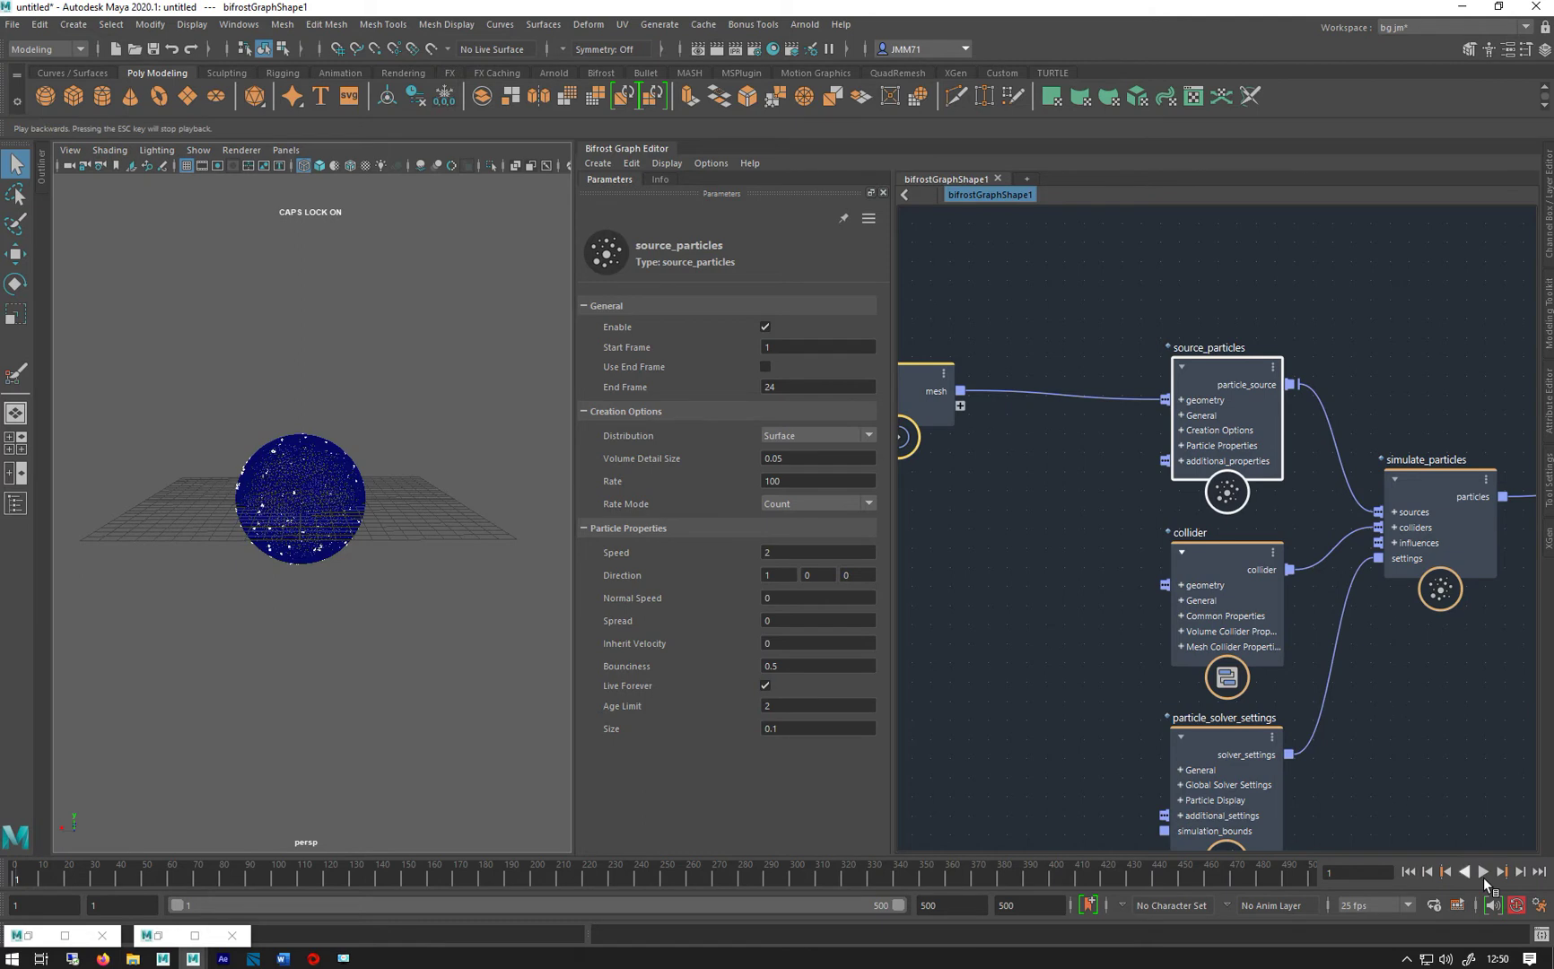
left_click(1484, 871)
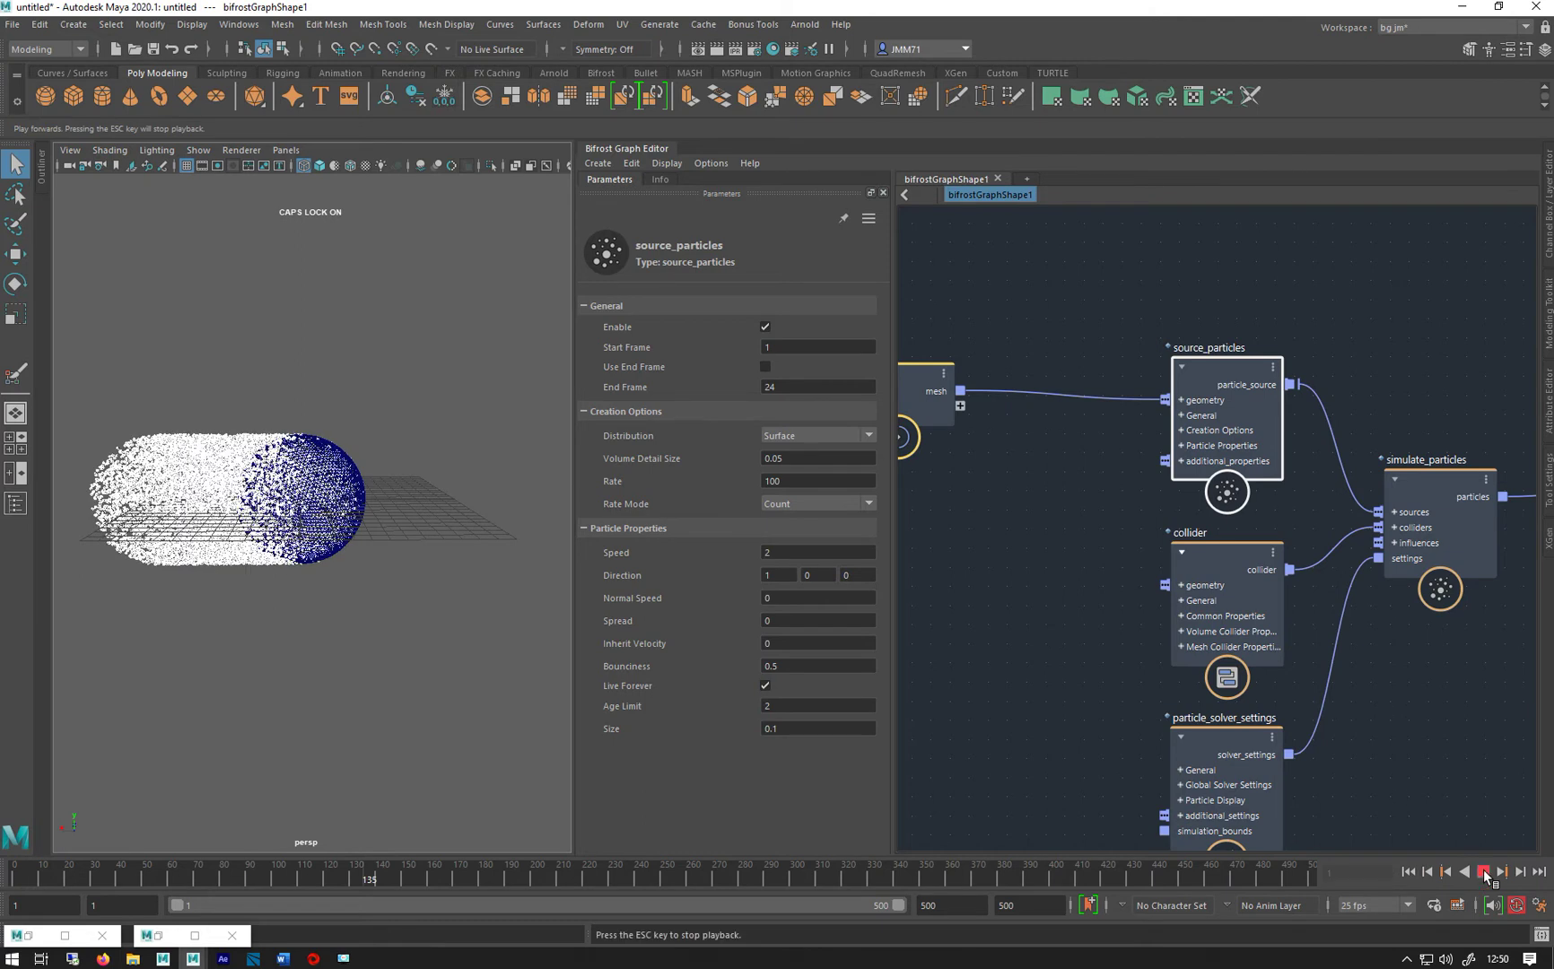
left_click(1485, 876)
left_click_drag(251, 536, 350, 551, "alt")
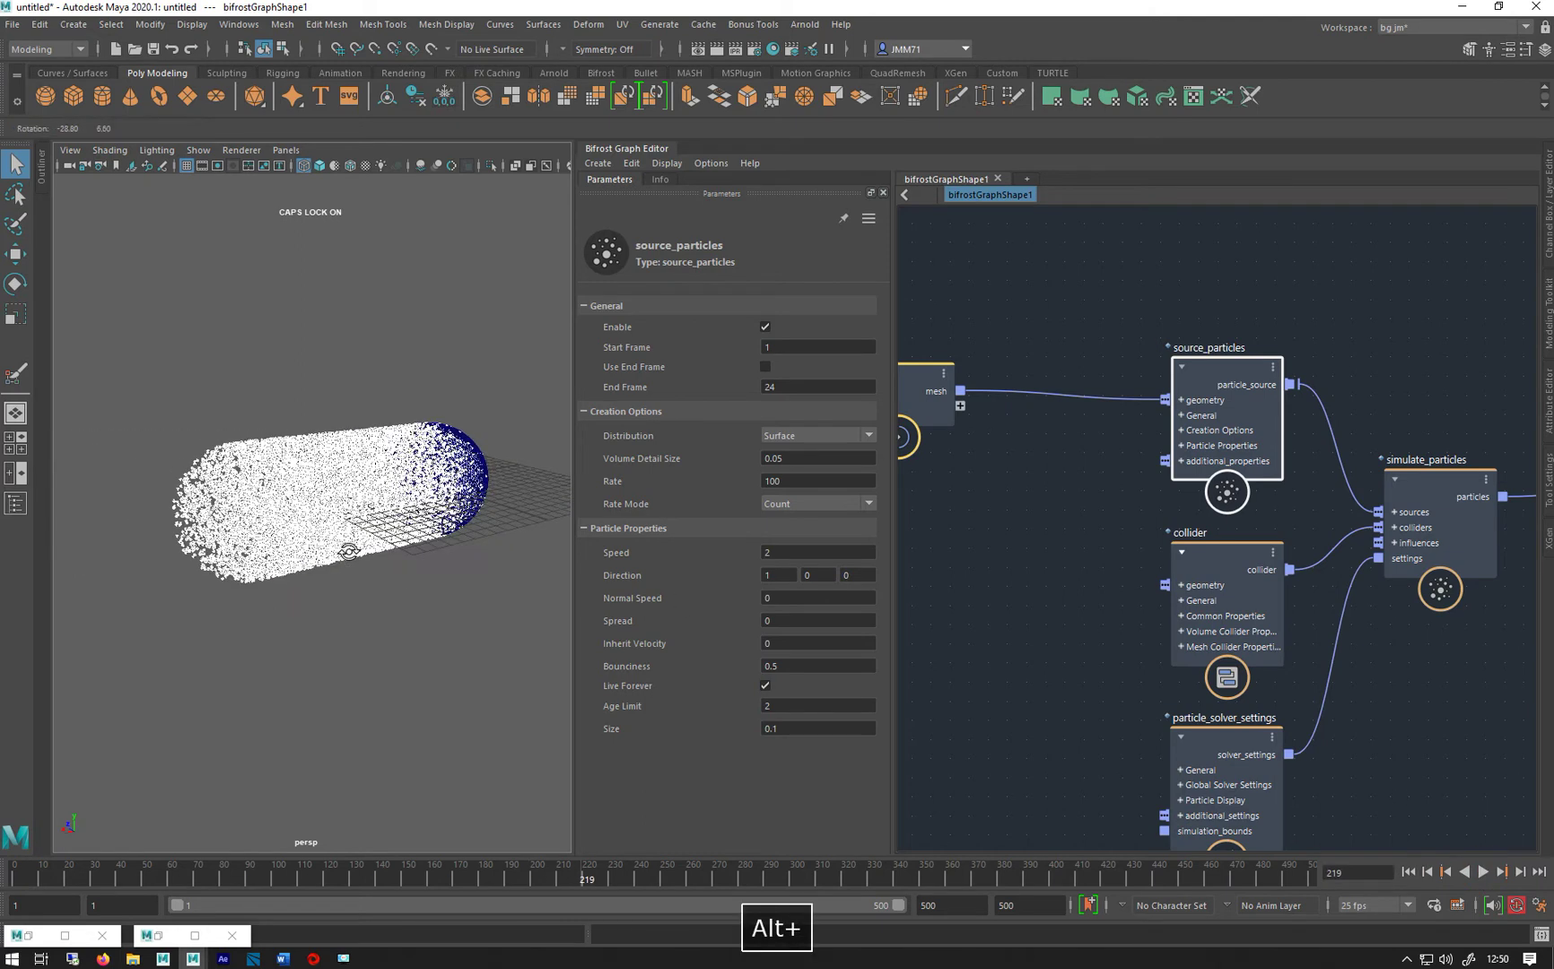
left_click(783, 626)
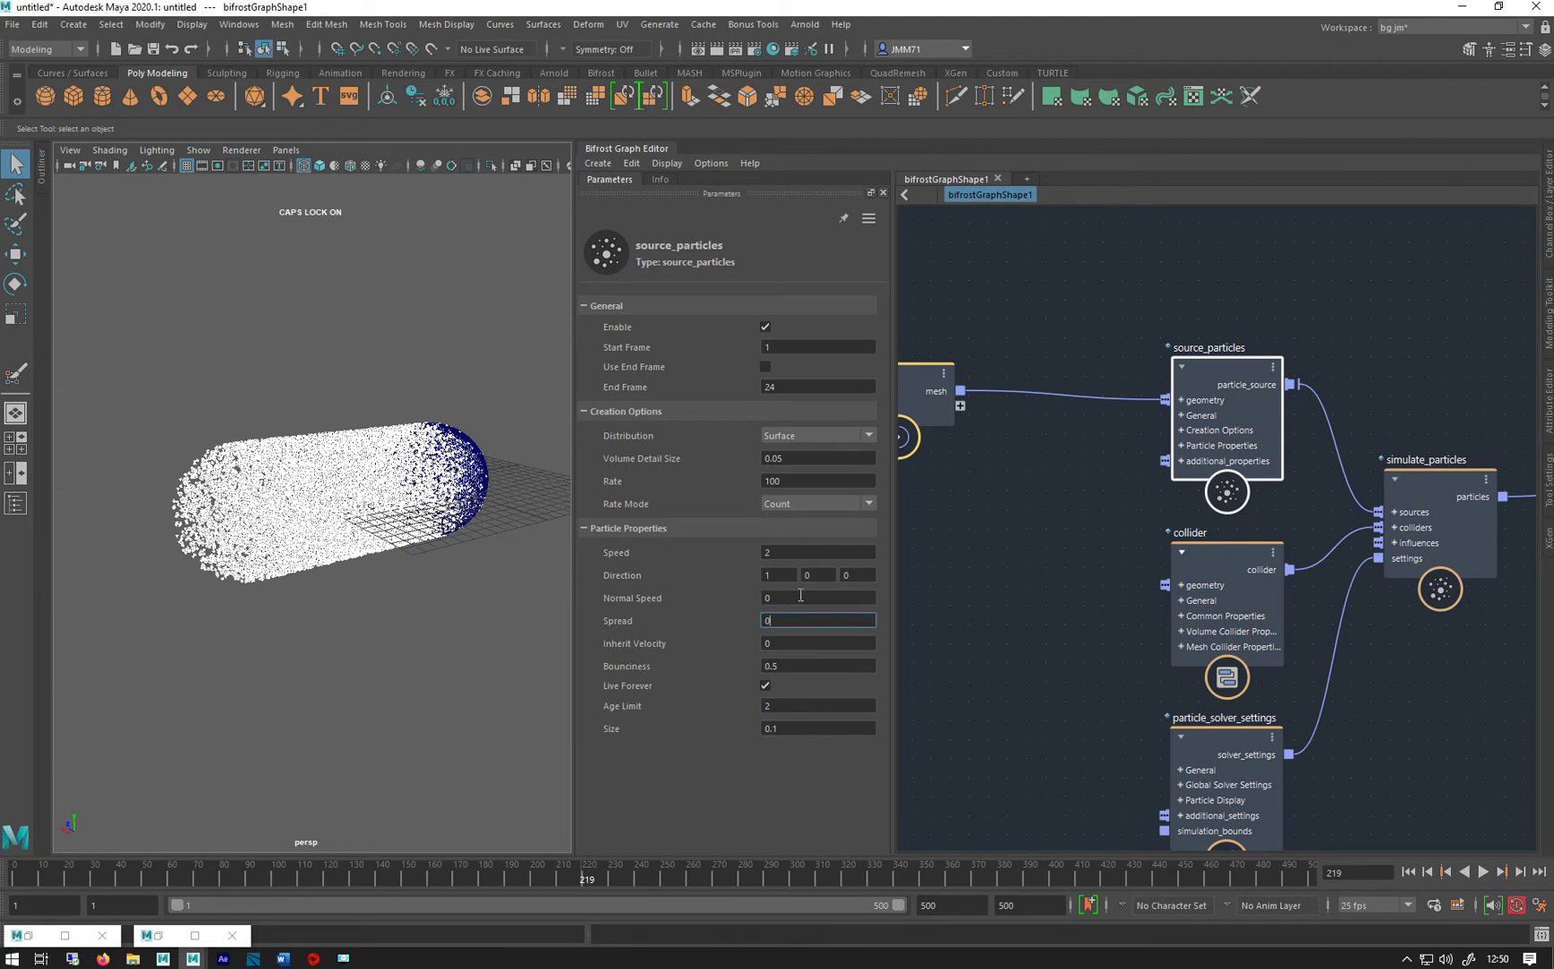
Test Spread values of 1, 0.5 and 0.1, replaying the simulation after each.
type("12")
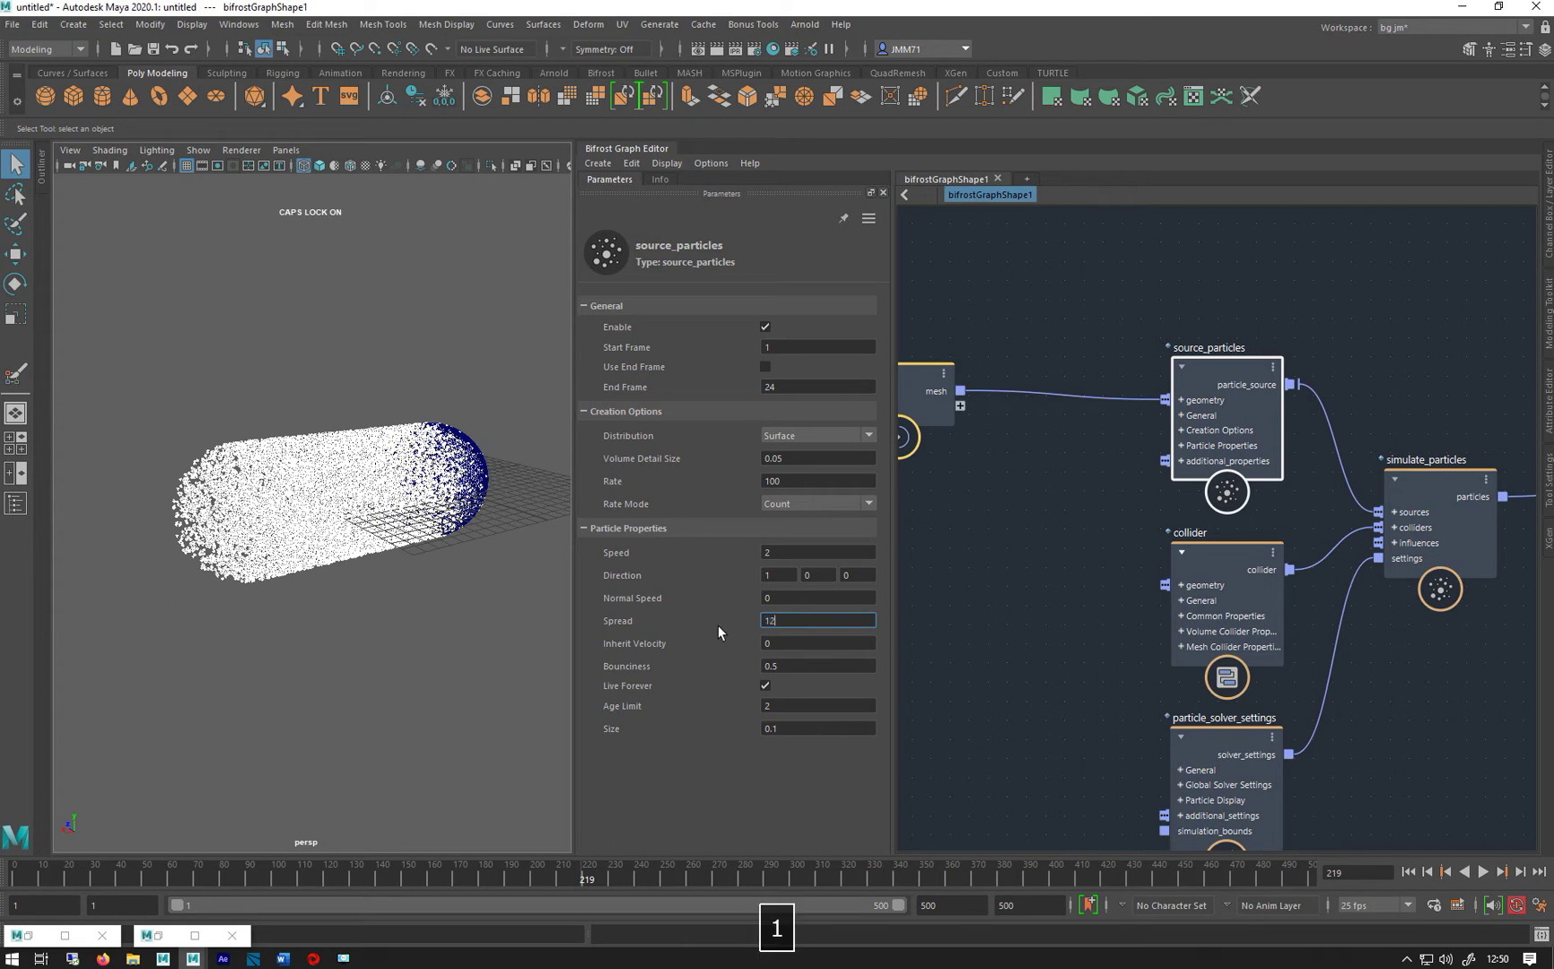
key("Return")
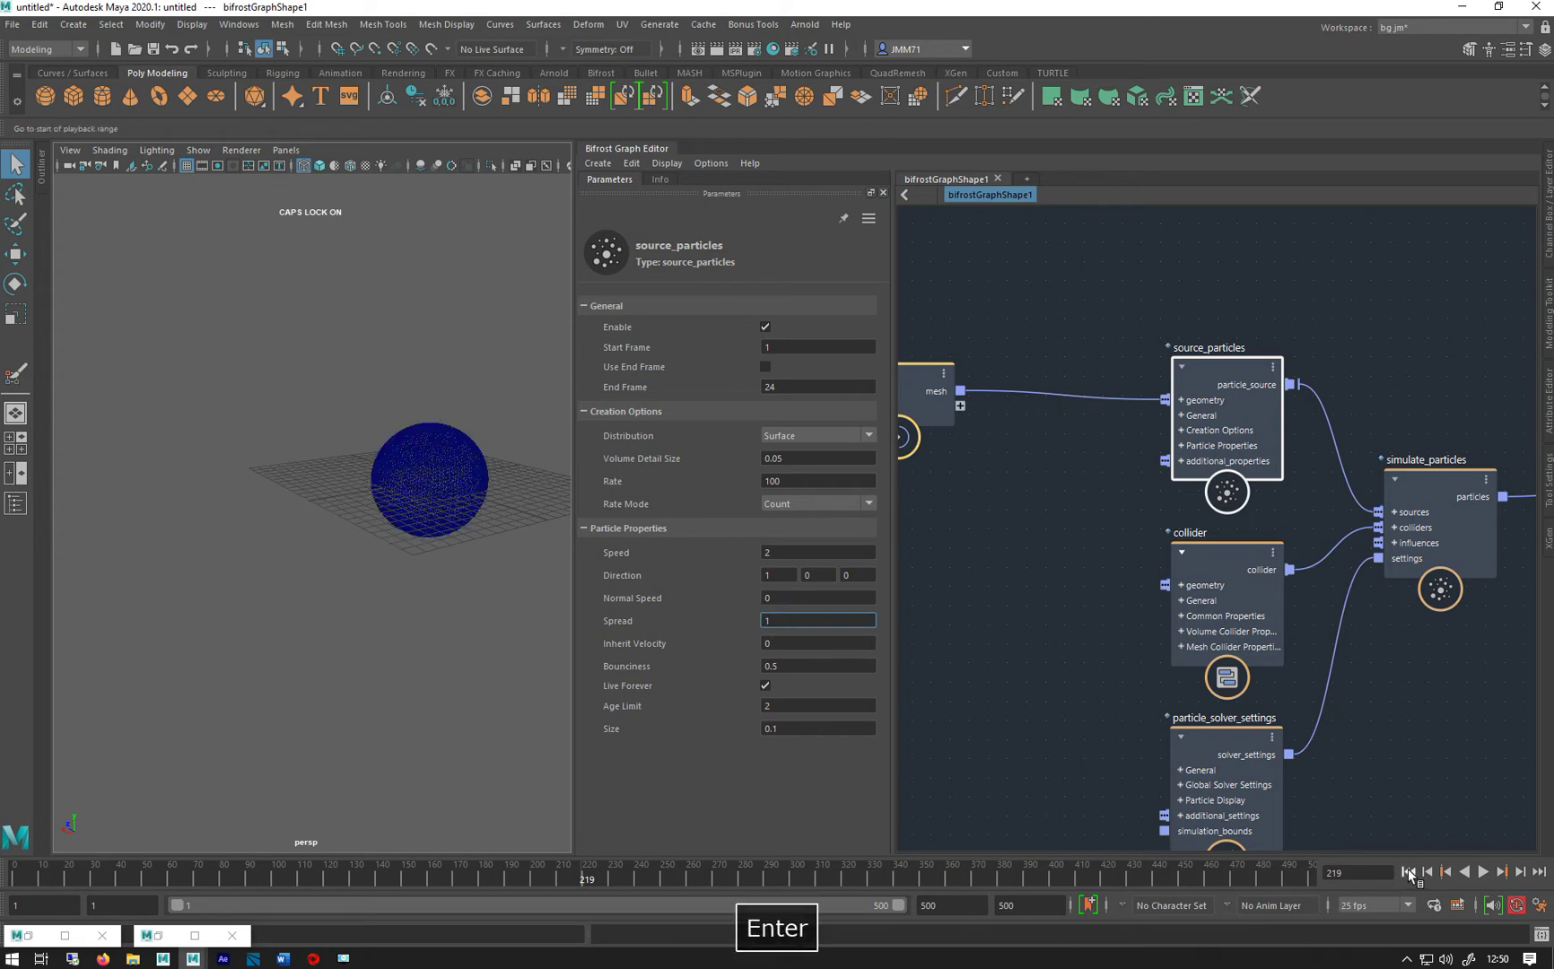
left_click(1484, 872)
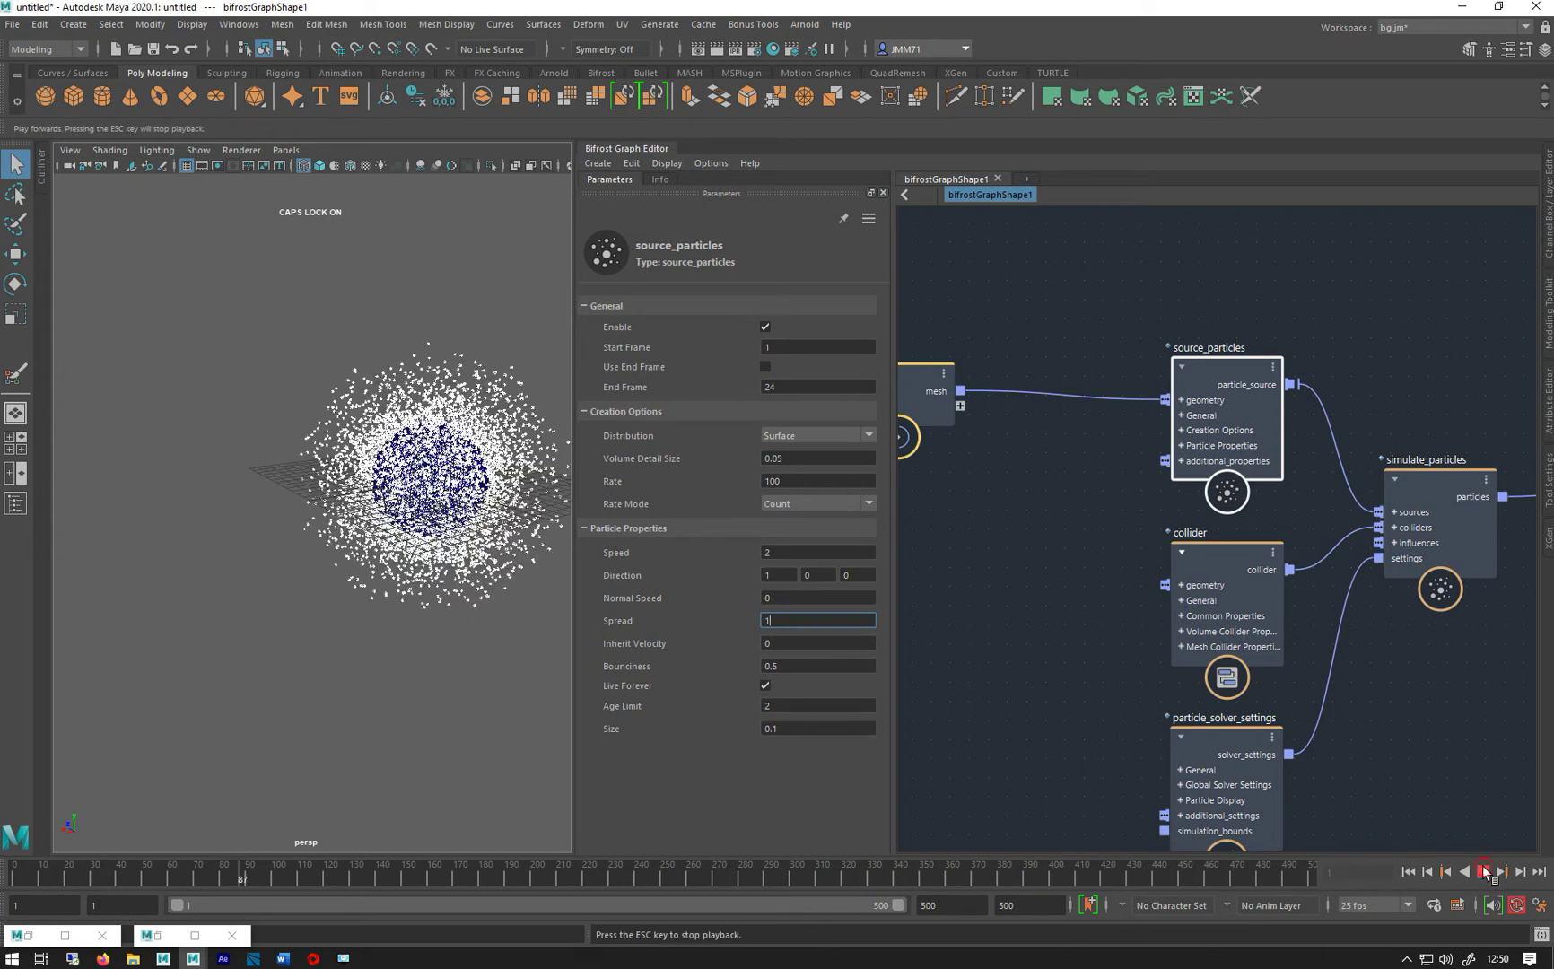
left_click(1486, 873)
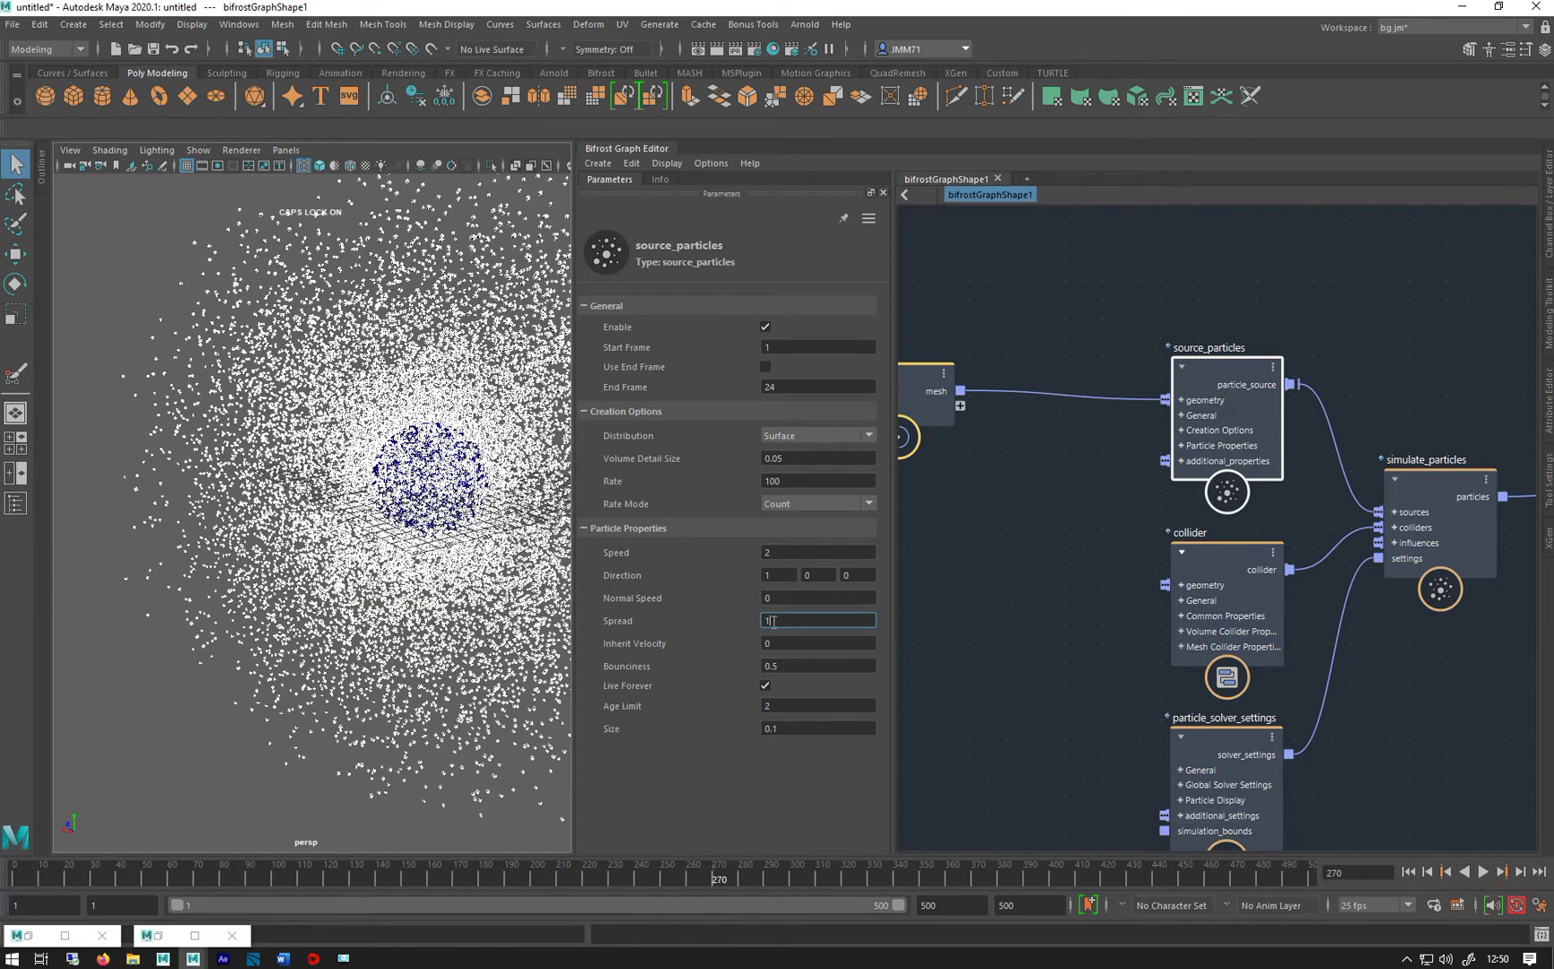
type(".5")
key("Return")
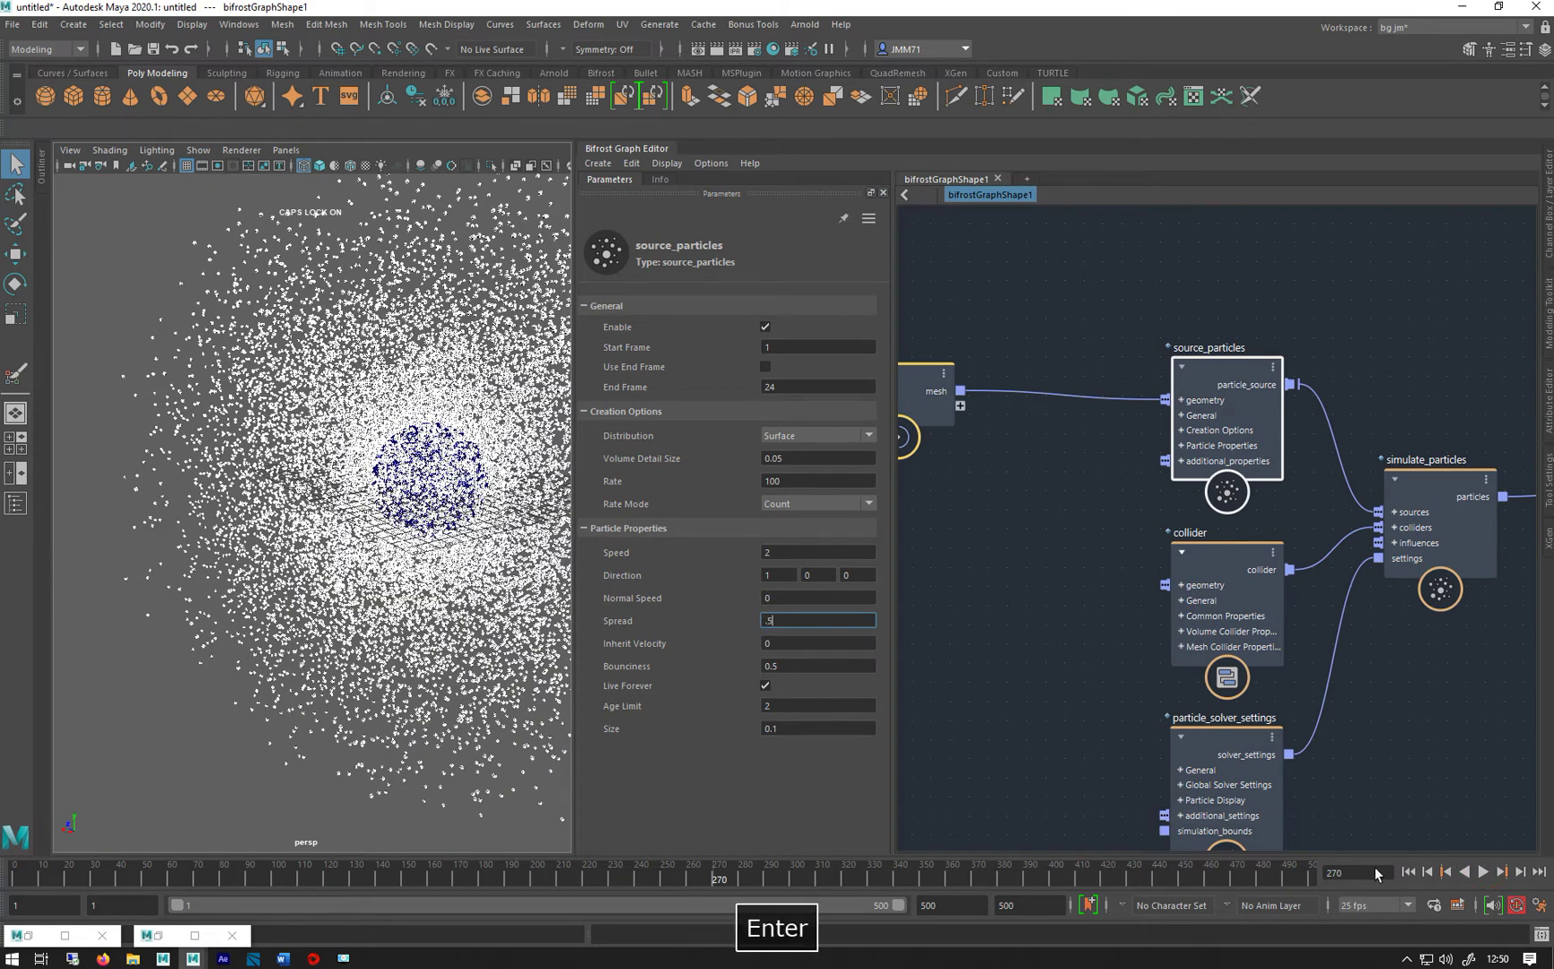
left_click(1408, 873)
left_click(1484, 873)
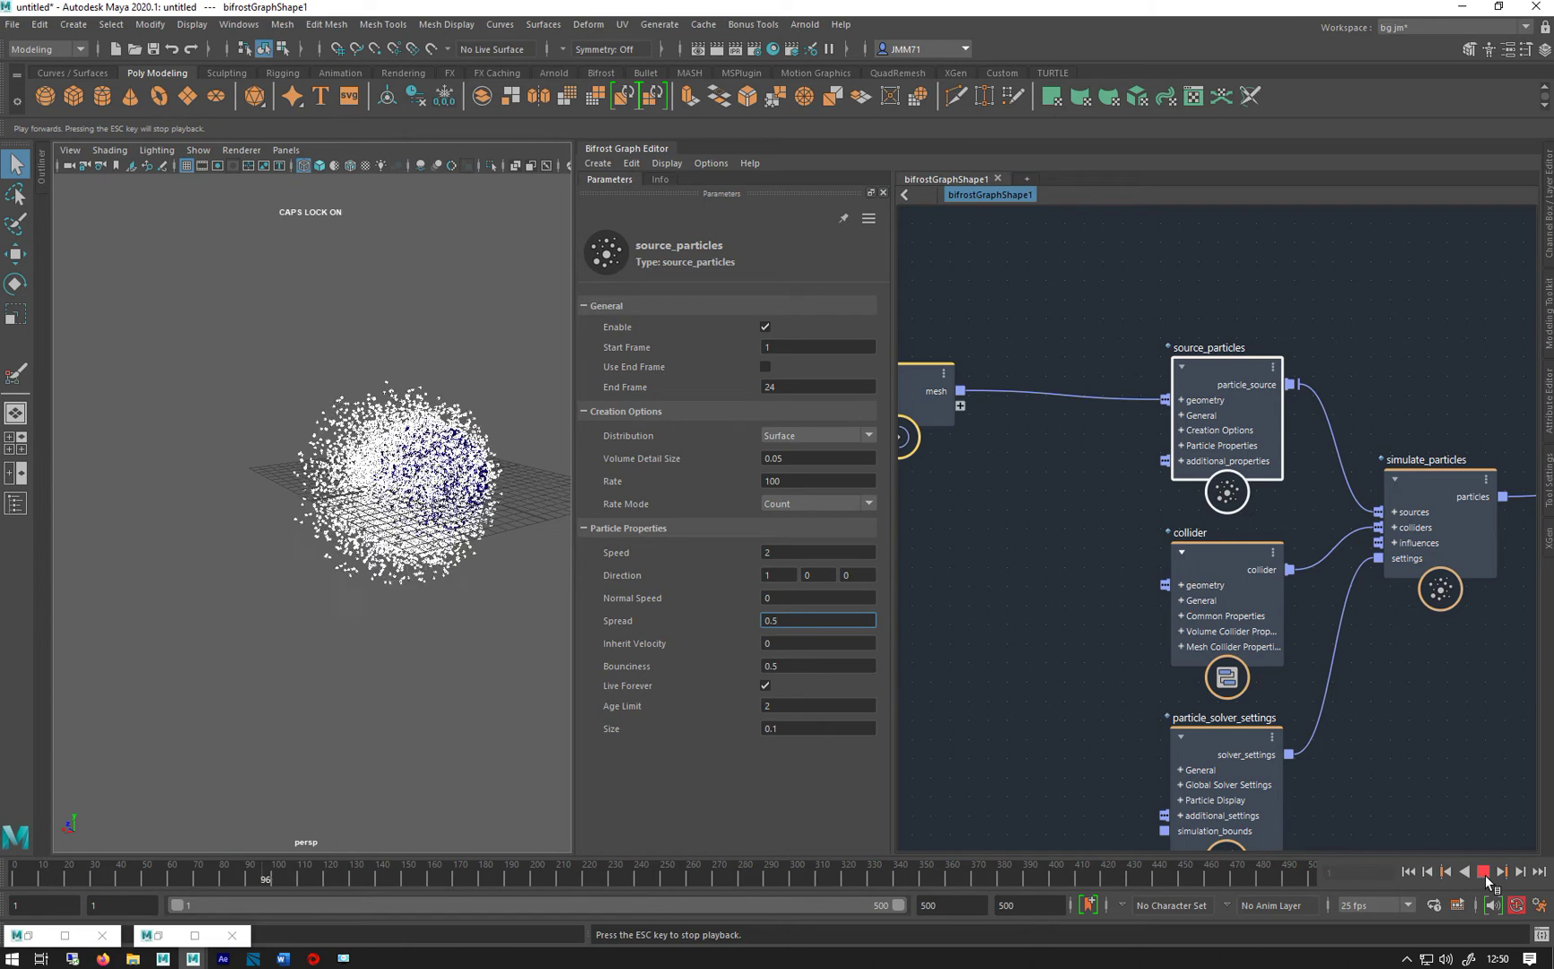
left_click(1485, 873)
type(".1")
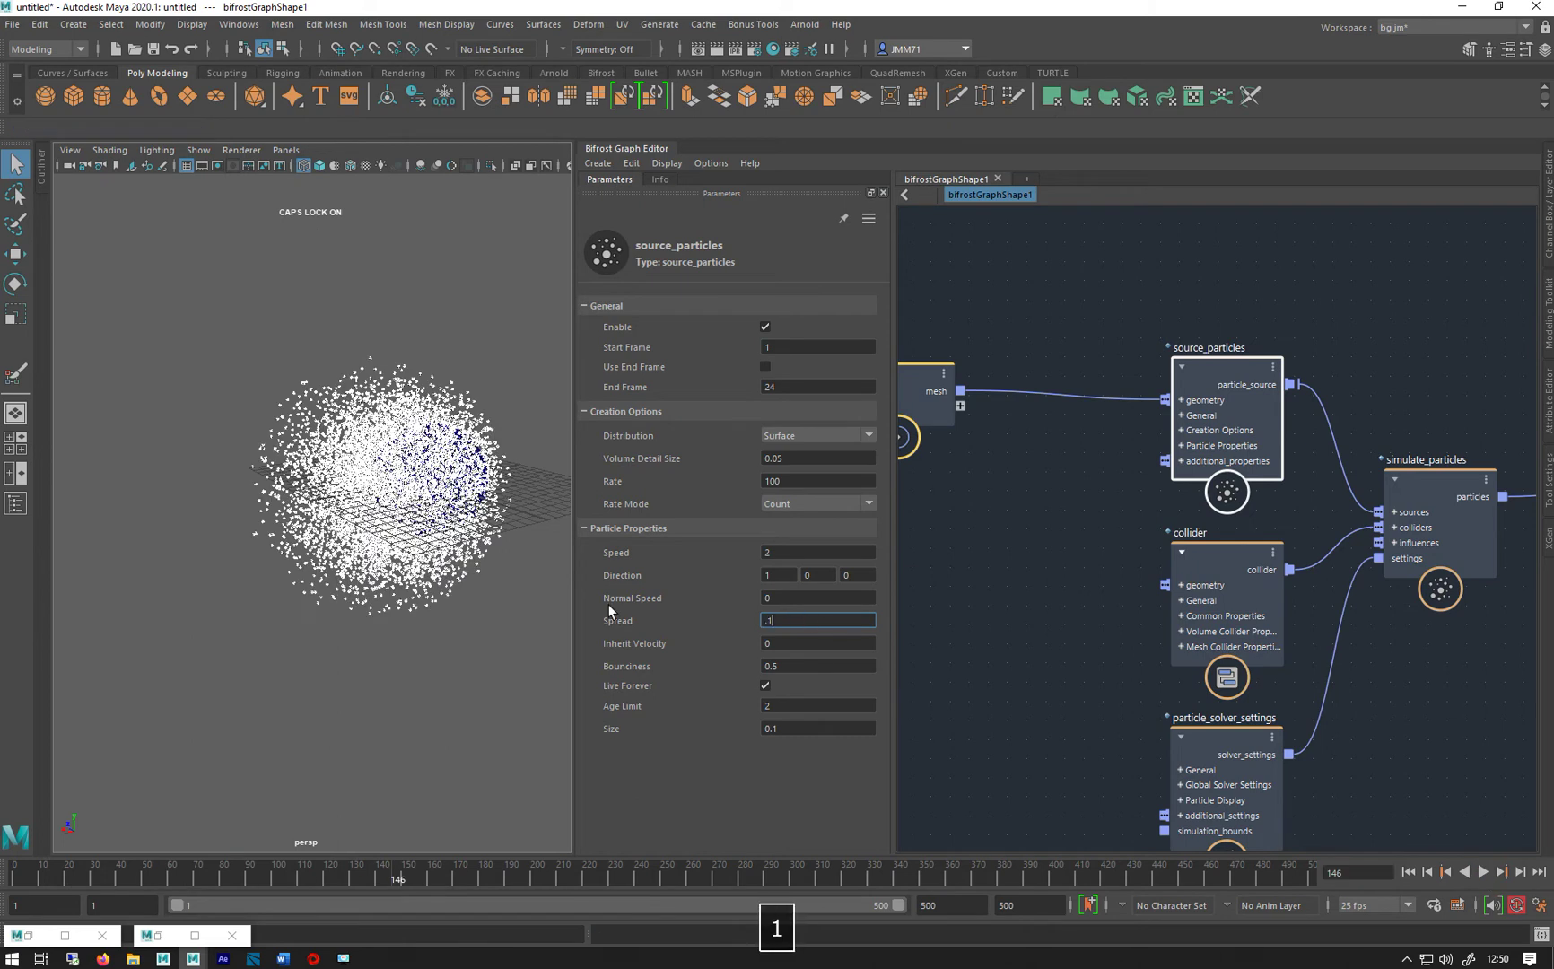
key("Return")
left_click(1408, 872)
left_click(1484, 872)
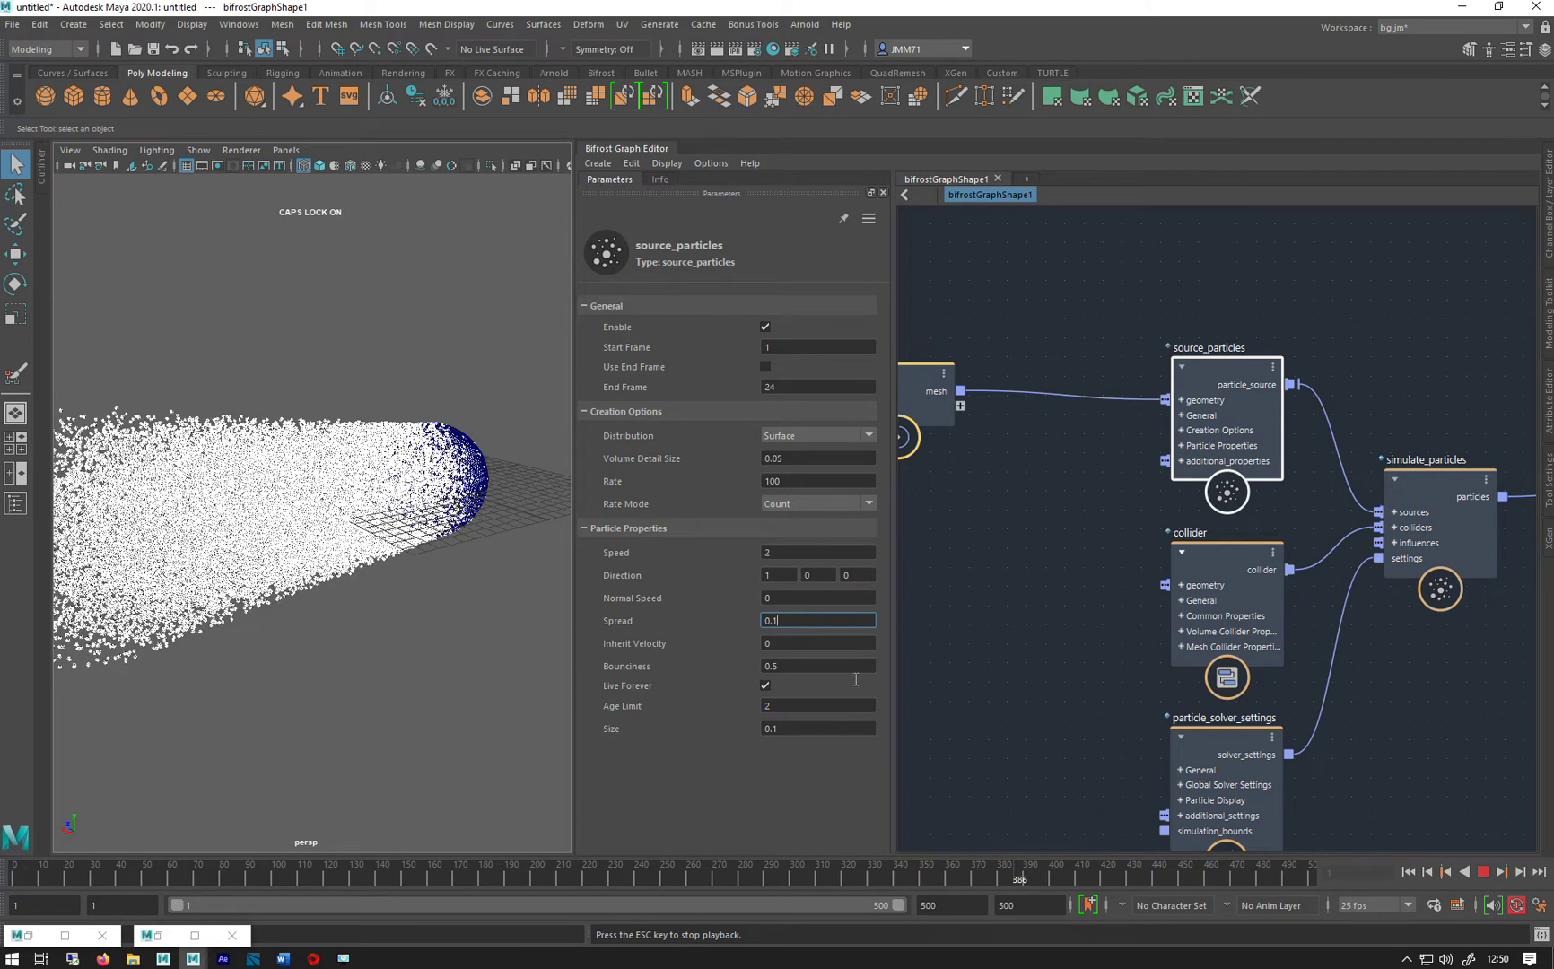
Try Spread 0.2 and -0.1 with replays, then settle on a Spread of 1.
double_click(806, 618)
type(".2")
key("Return")
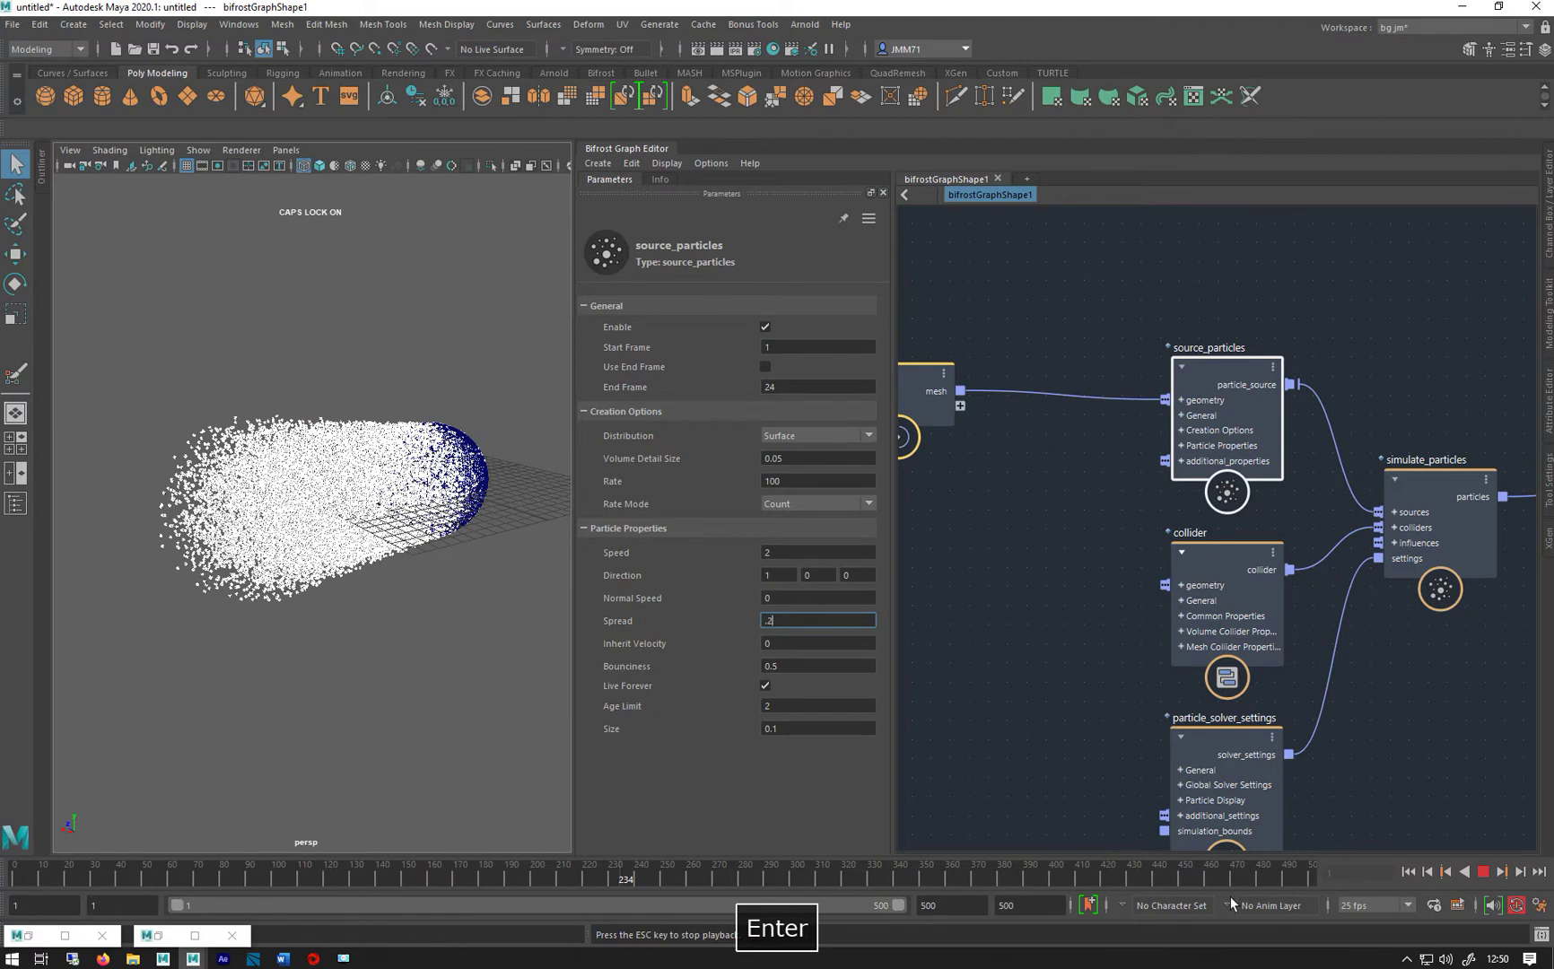
left_click(1408, 873)
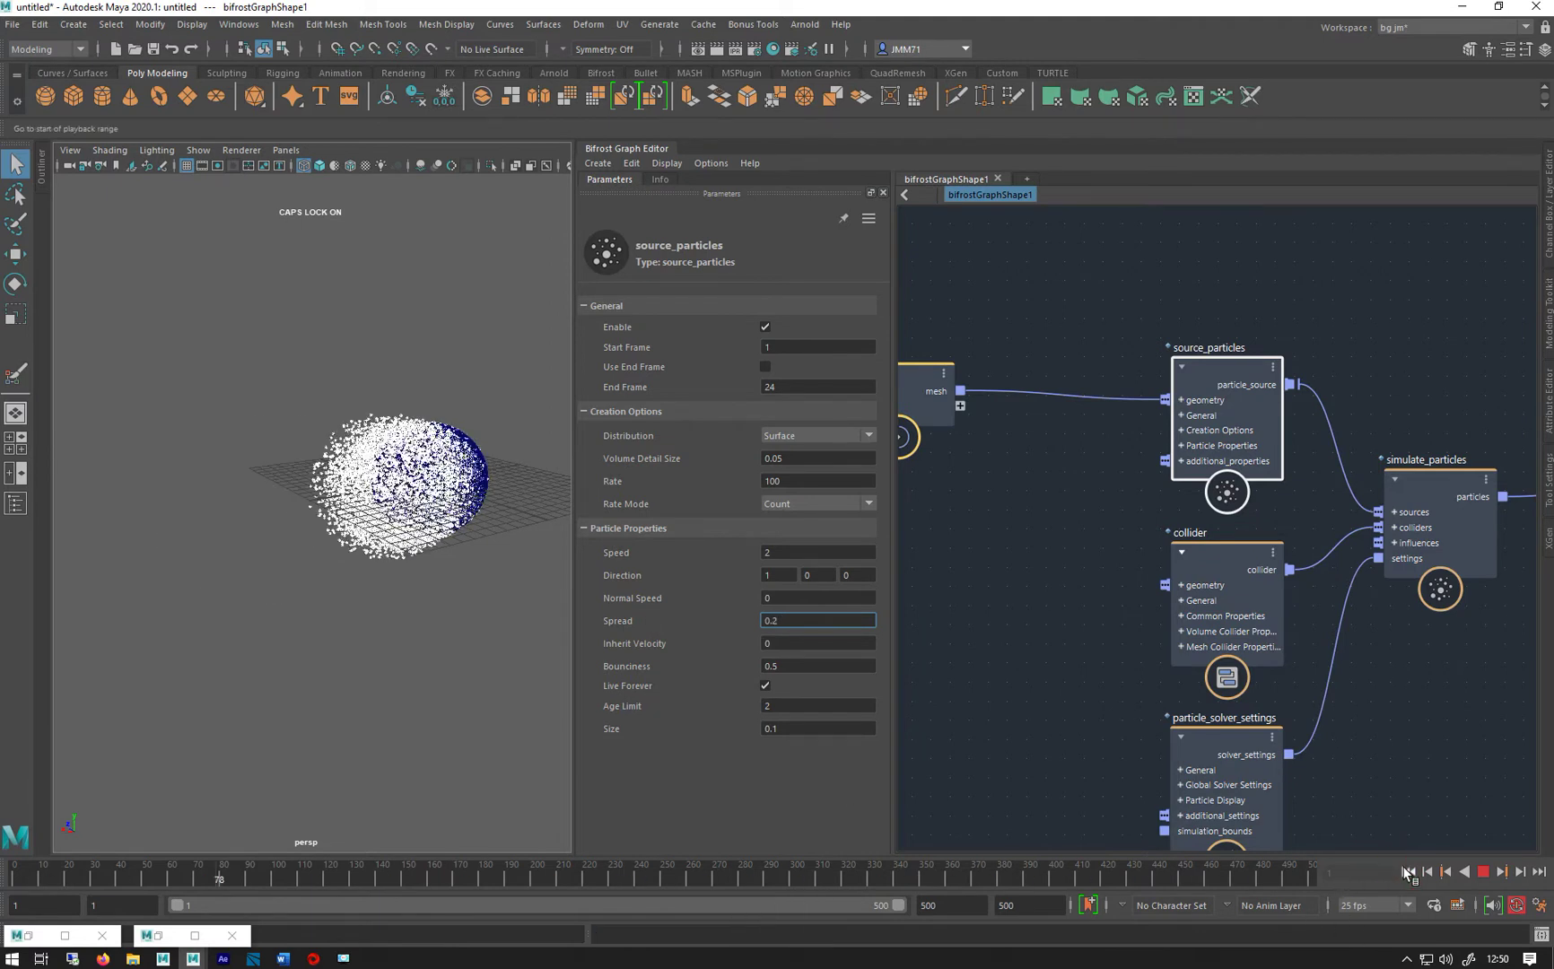
left_click(1484, 873)
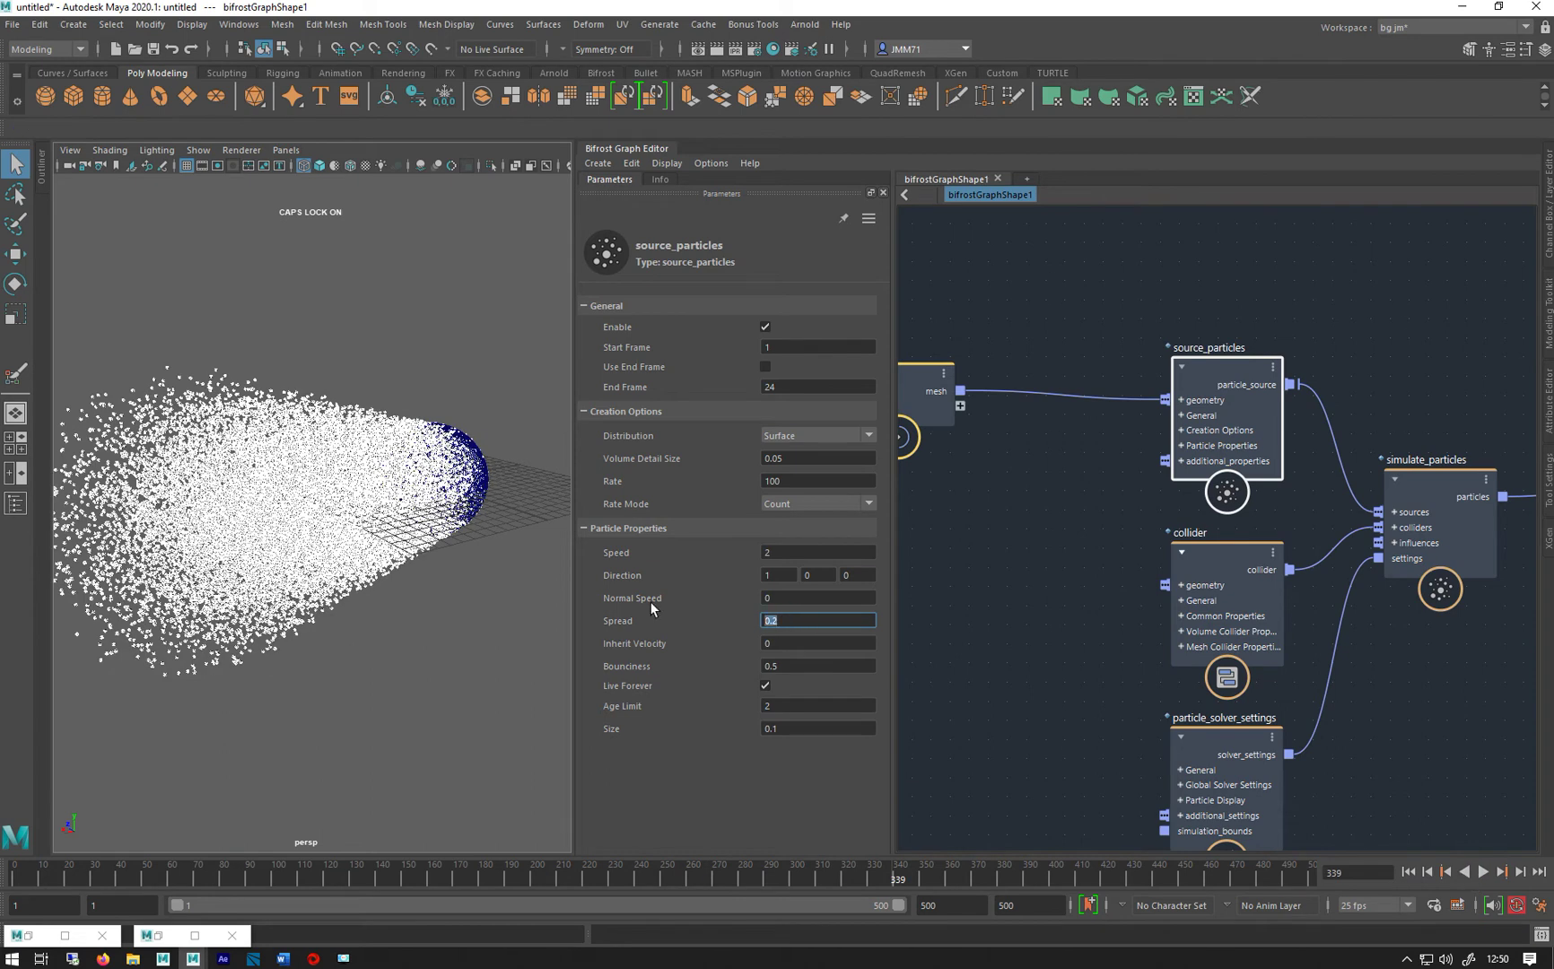
type("-")
type("0.1")
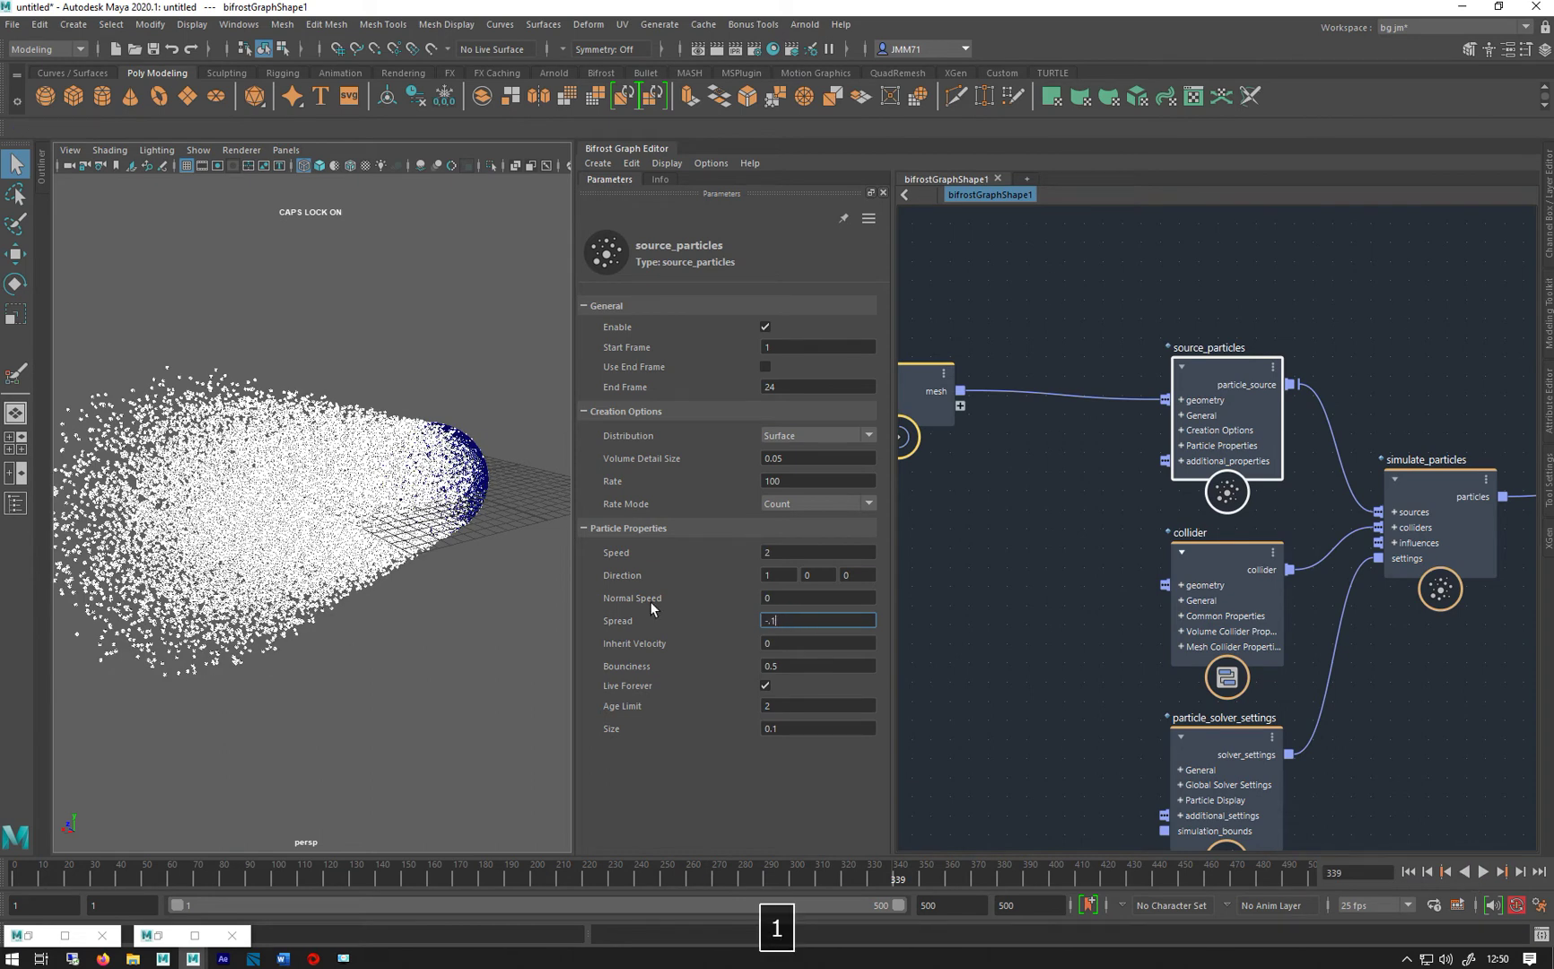
key("Return")
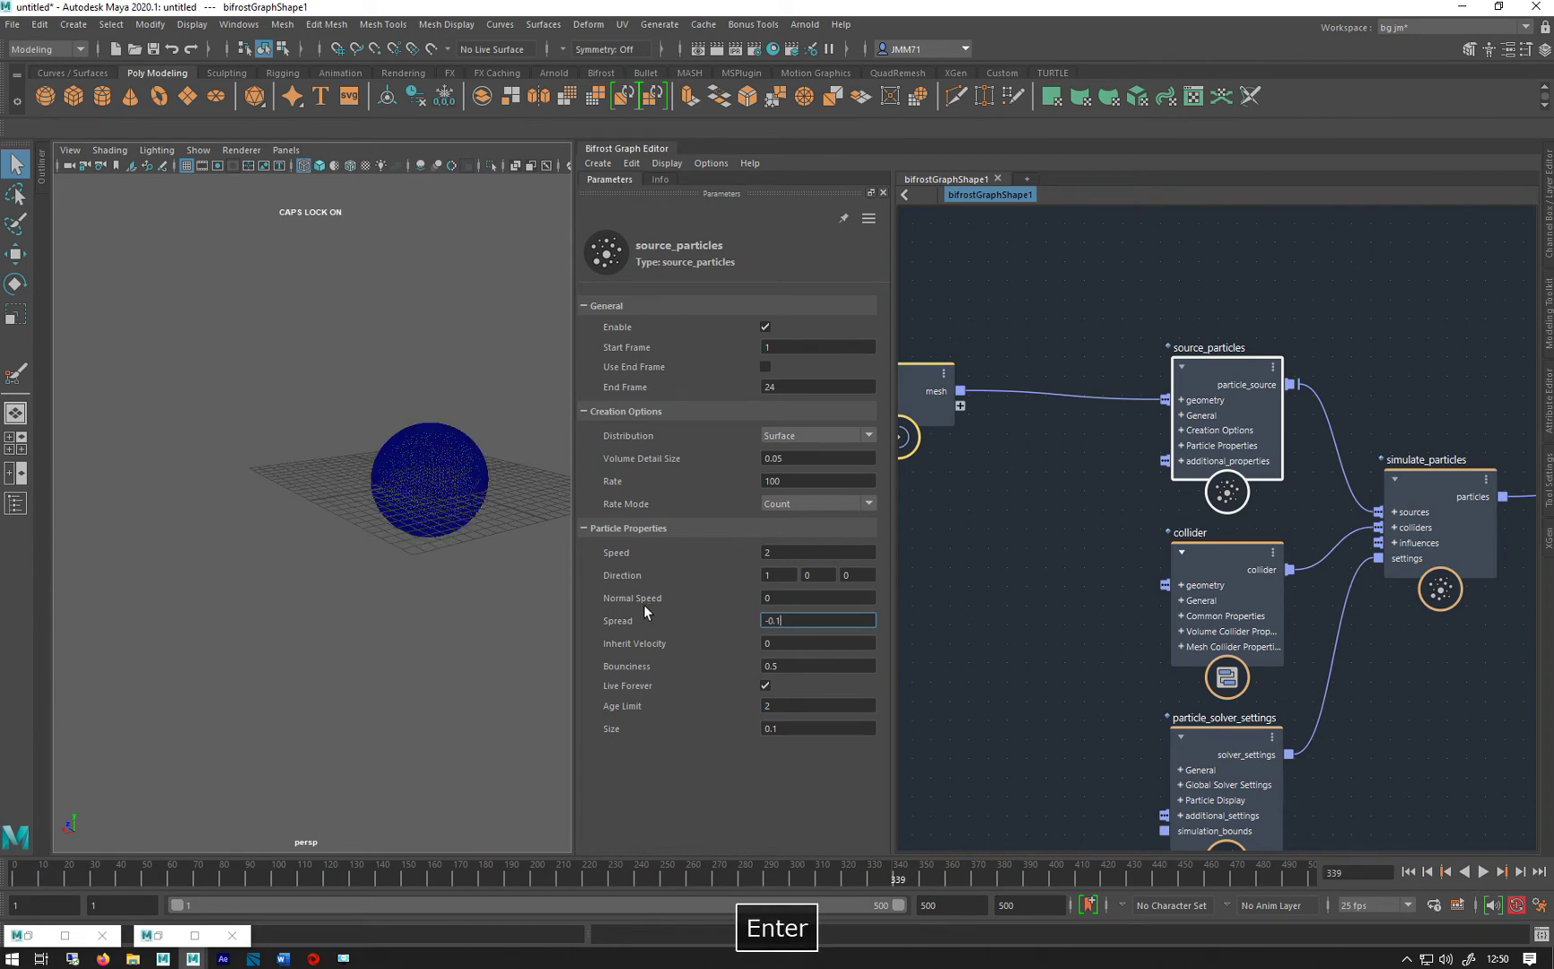
left_click(1409, 872)
left_click(1482, 873)
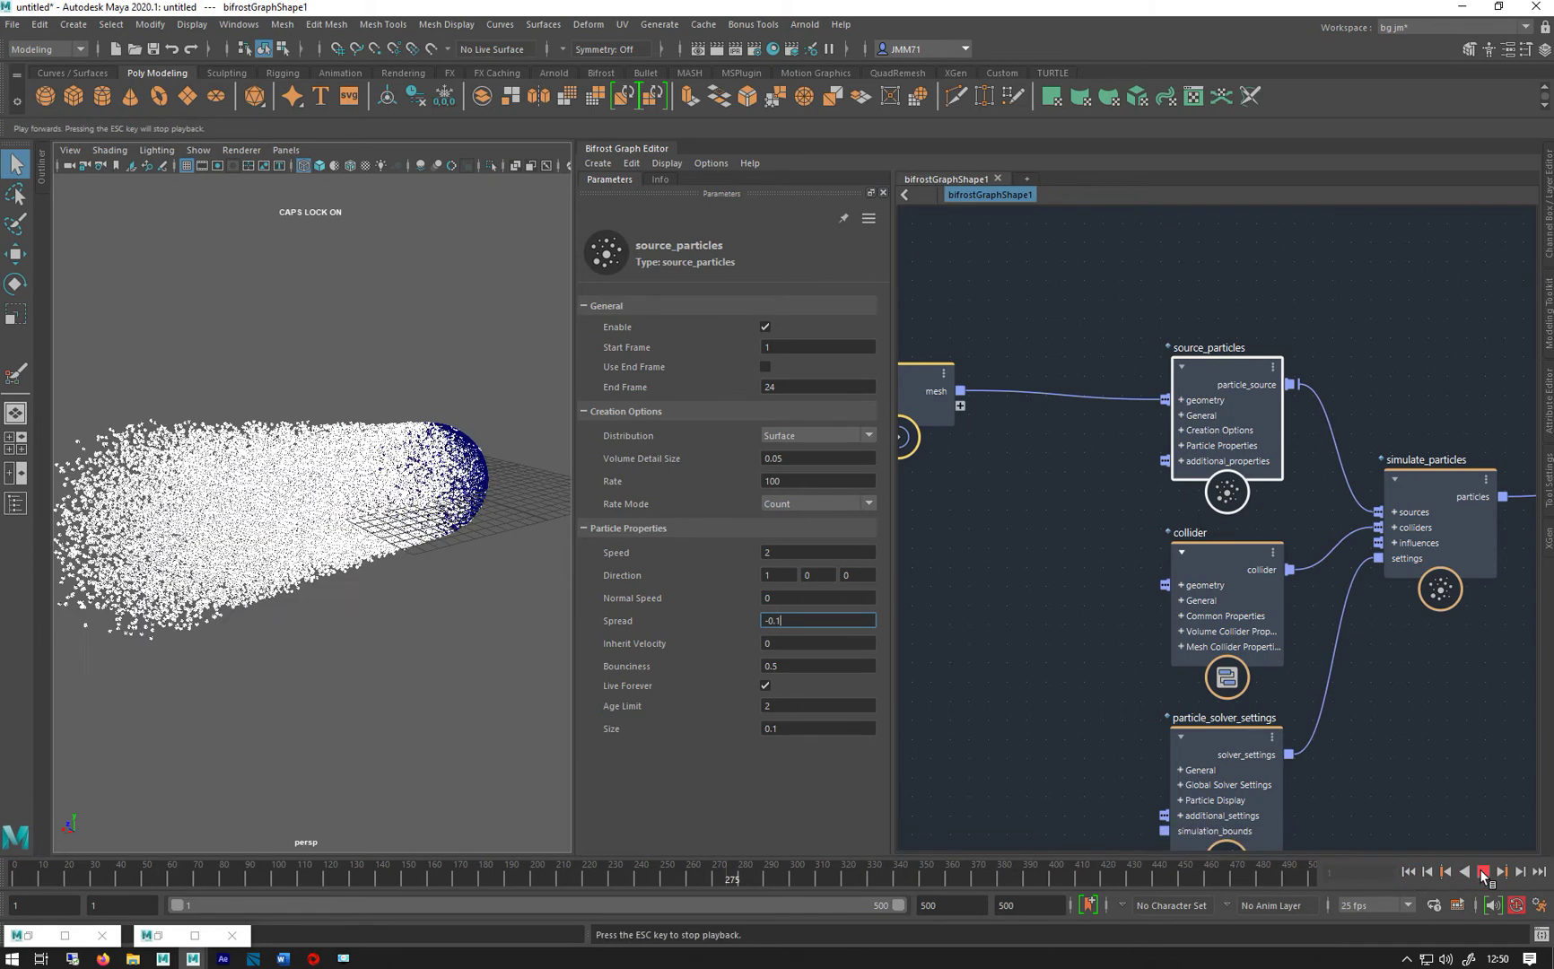
key("BackSpace")
key("BackSpace")
key("BackSpace")
key("BackSpace")
type("1")
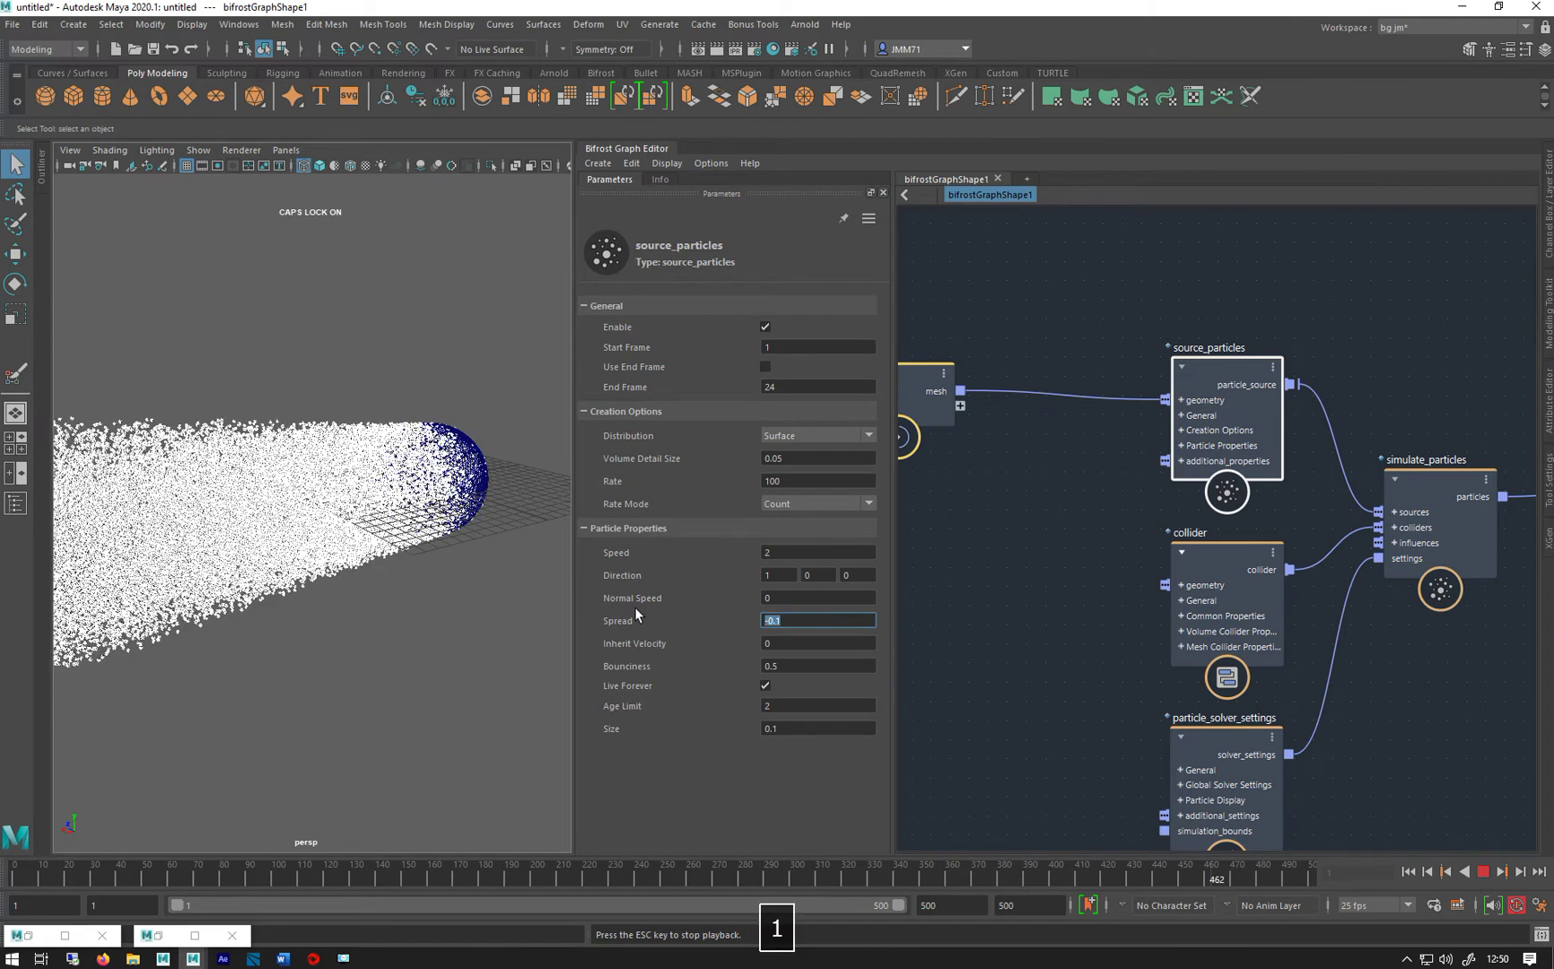
key("Return")
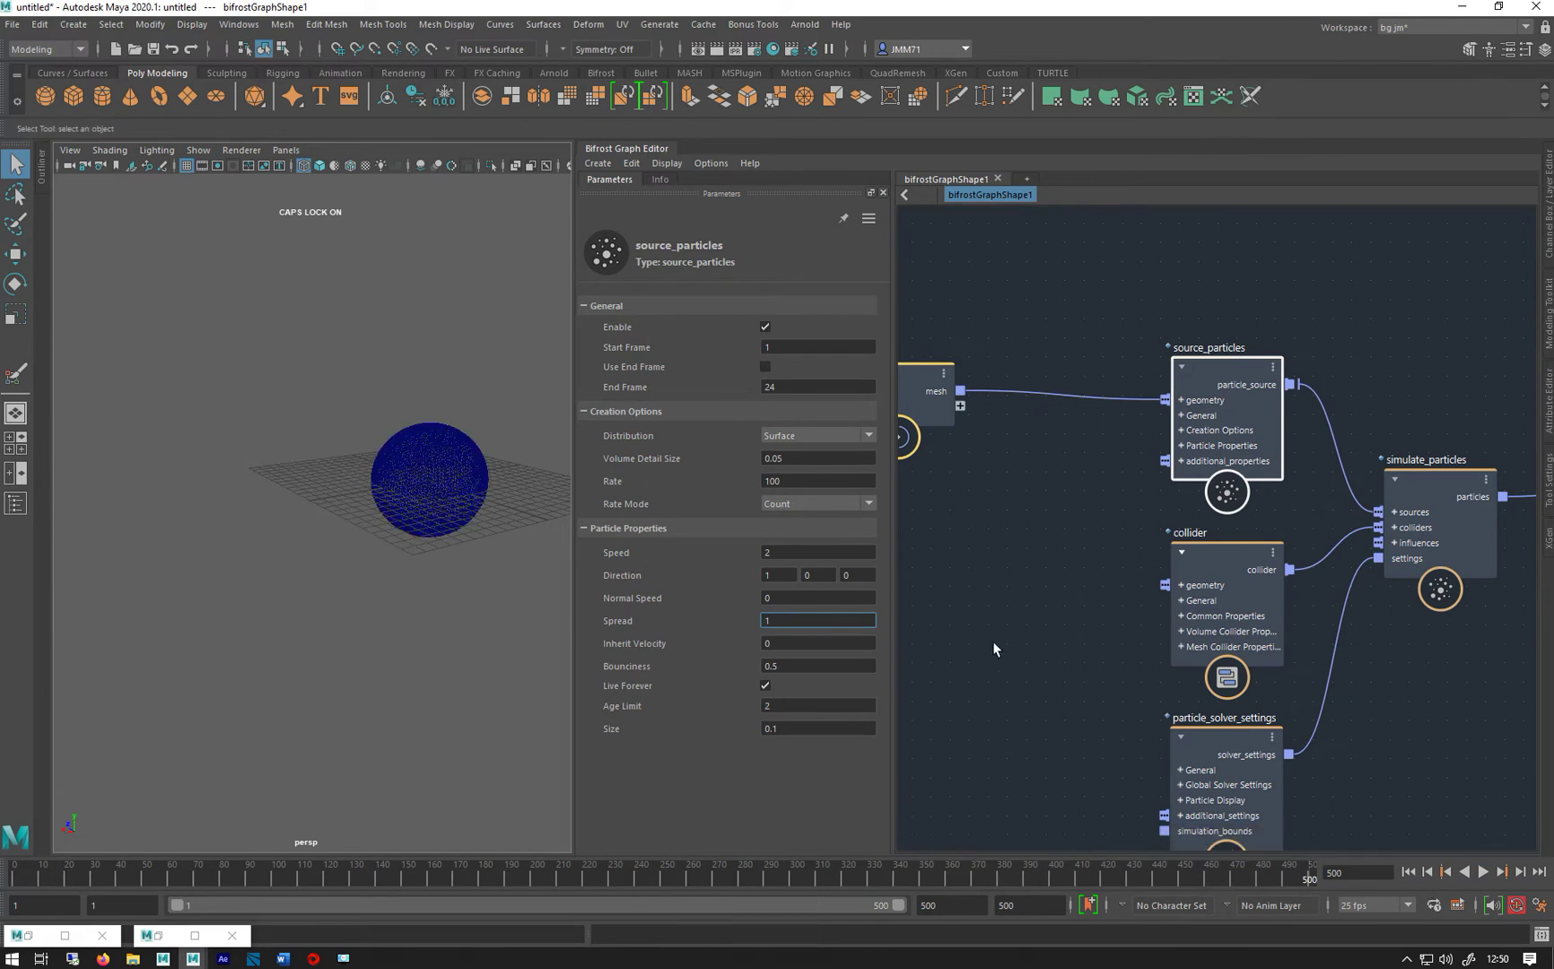
Select the particle_solver_settings node, check Gravity, and set Substeps to 2.
middle_click_drag(1010, 635, 1021, 489)
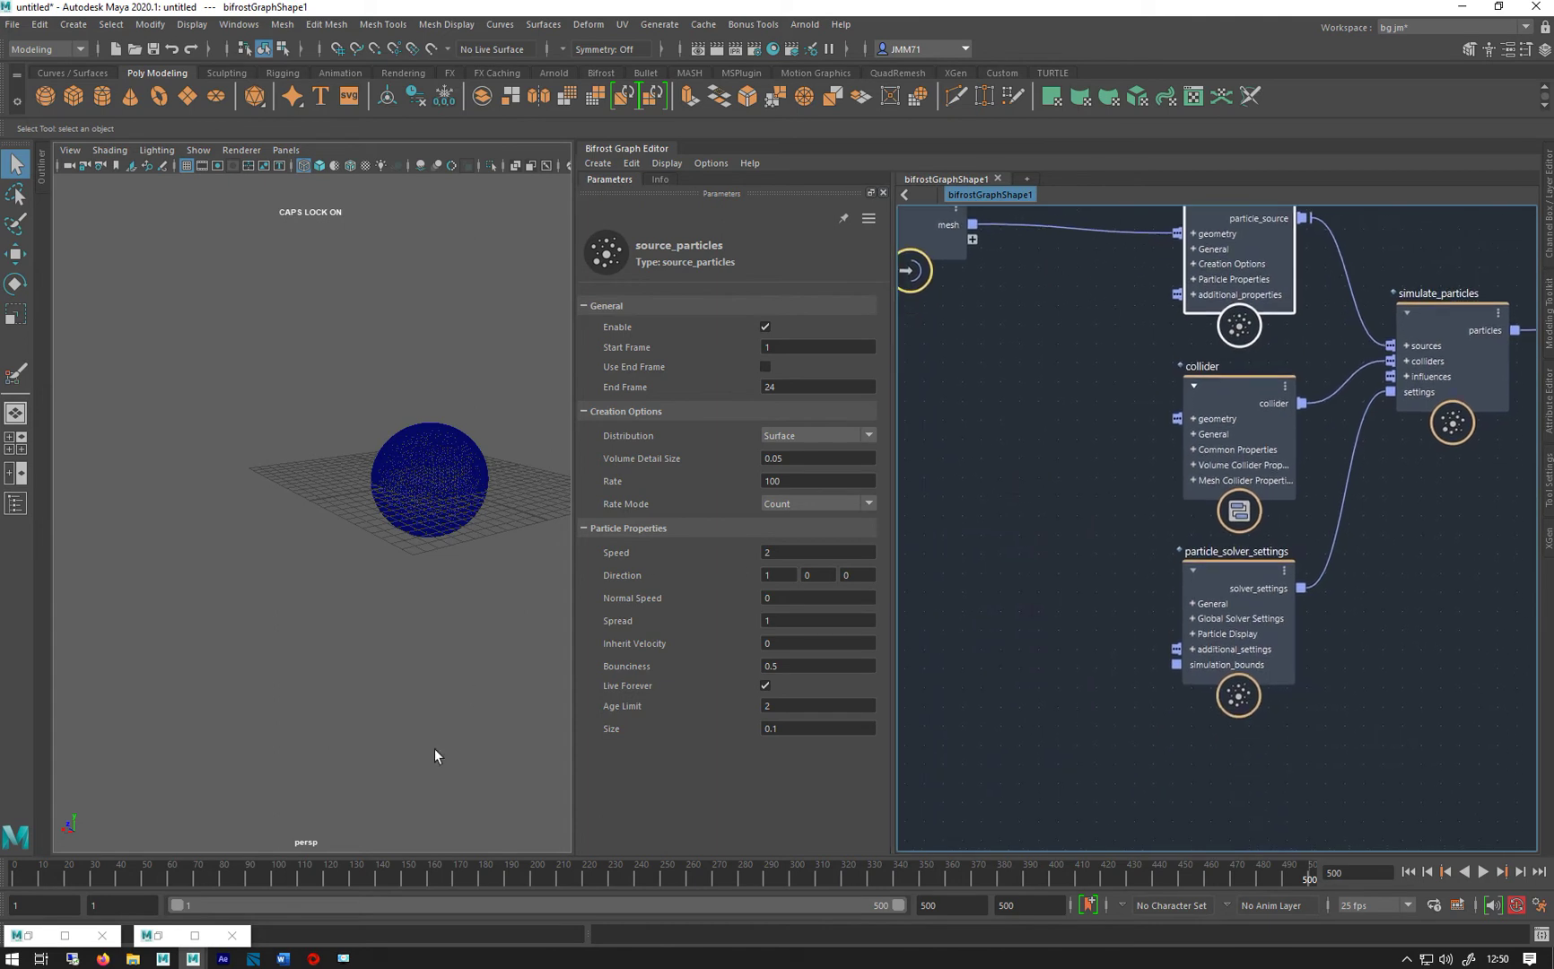
left_click(1221, 576)
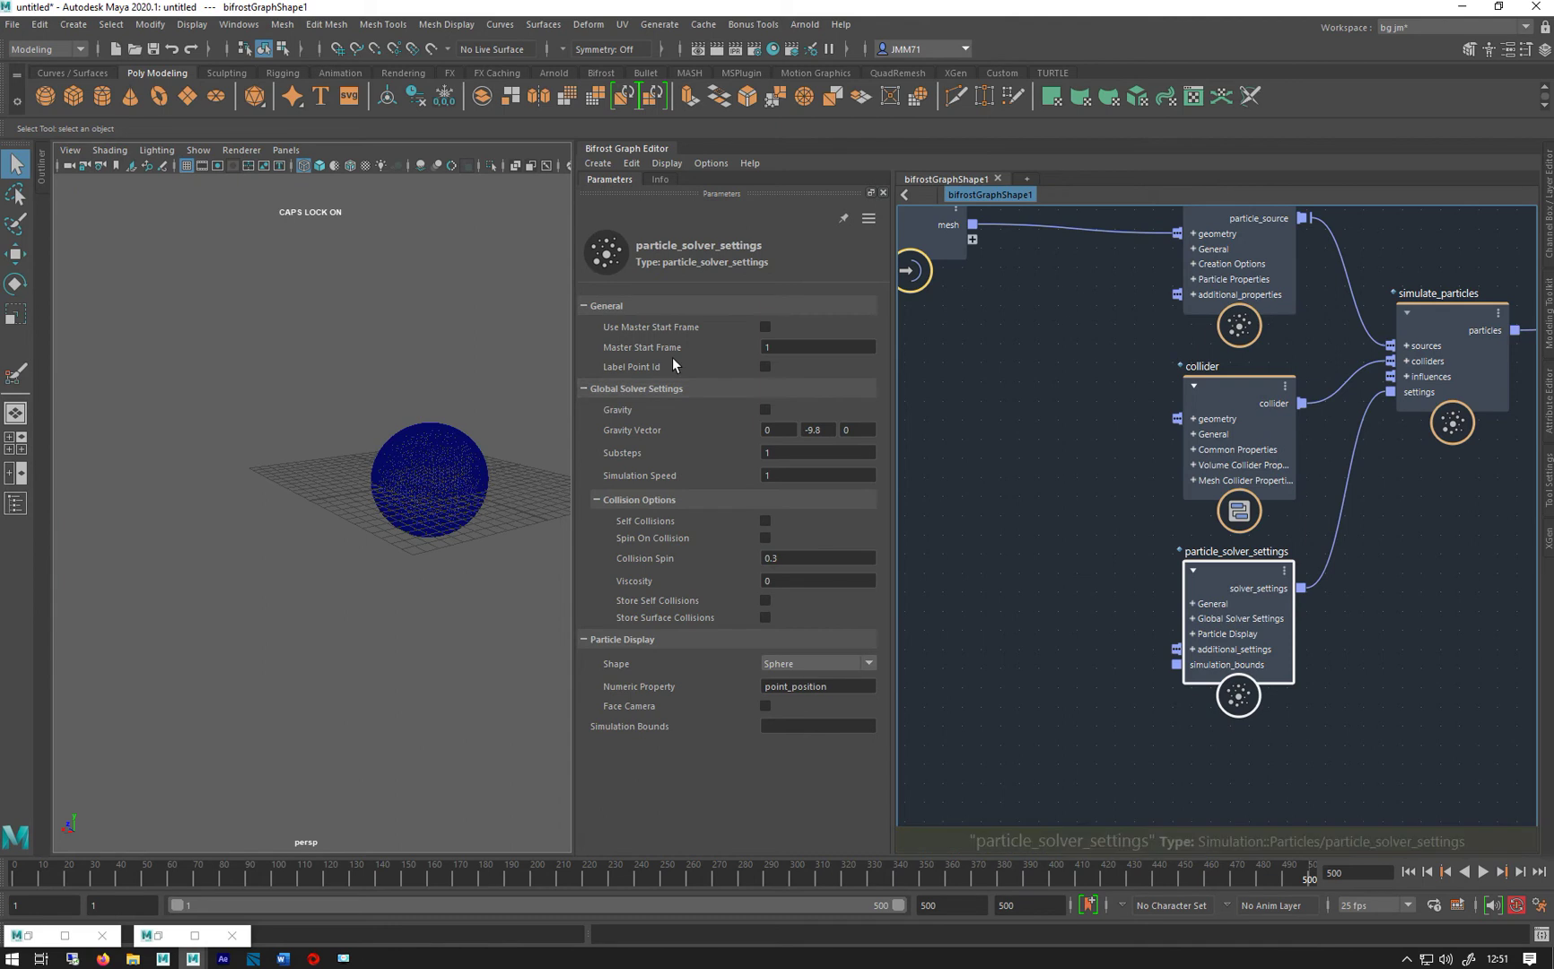
left_click(765, 410)
left_click(771, 453)
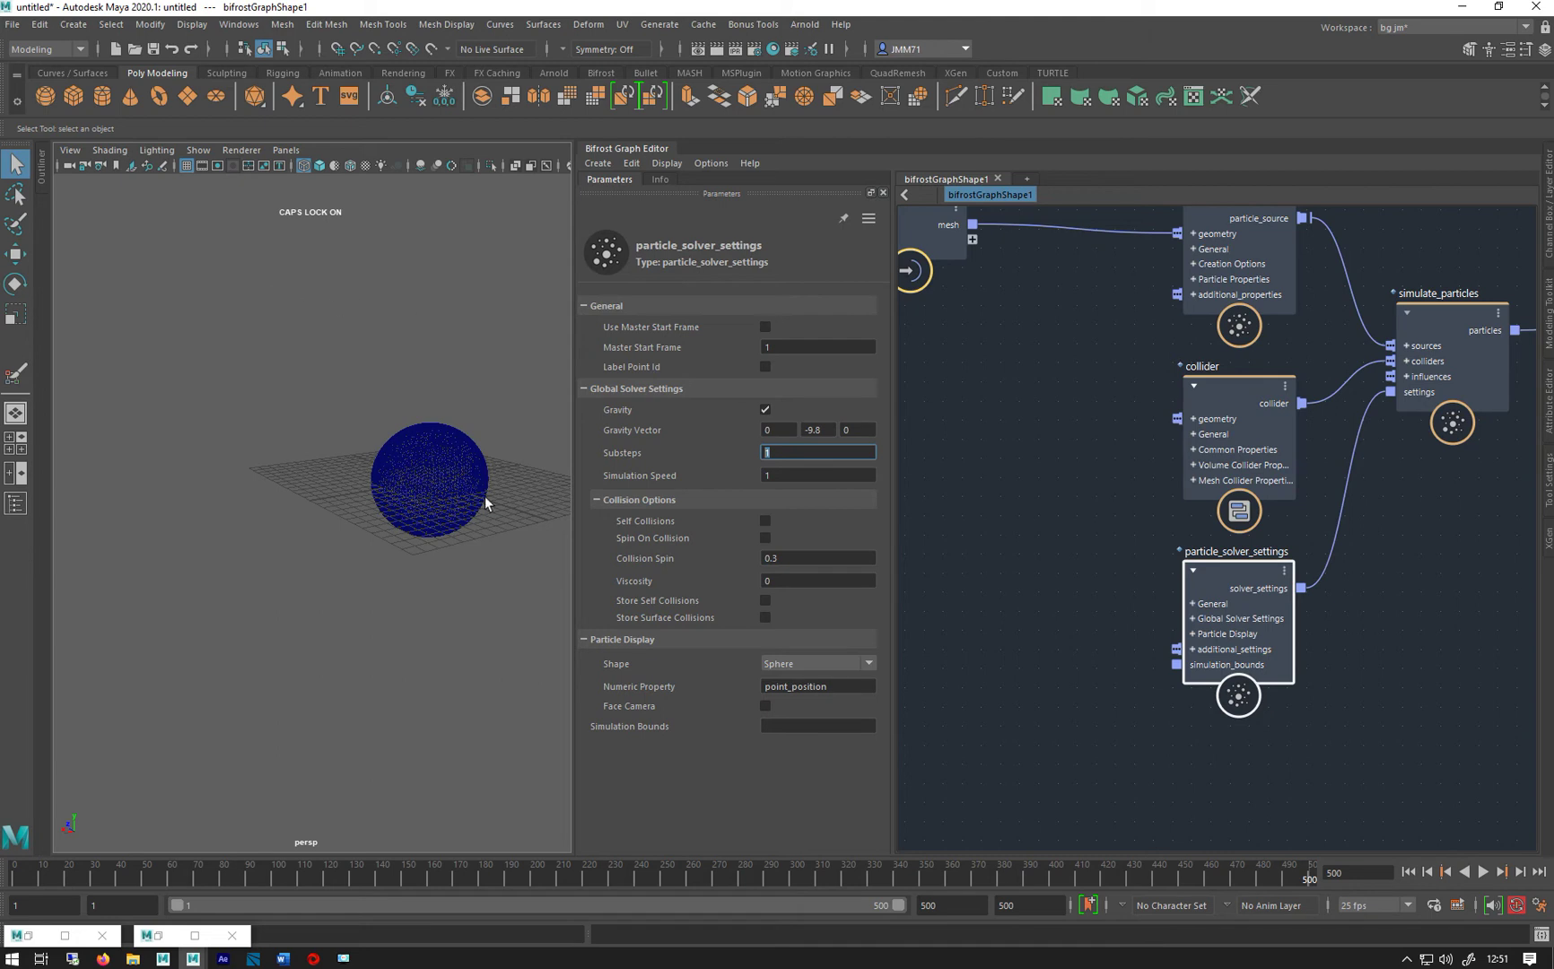
type("2")
key("Return")
Rewind Maya to frame 1 and preview the bg_field_test_06_v02 ring composition in After Effects.
left_click(1416, 875)
left_click(222, 959)
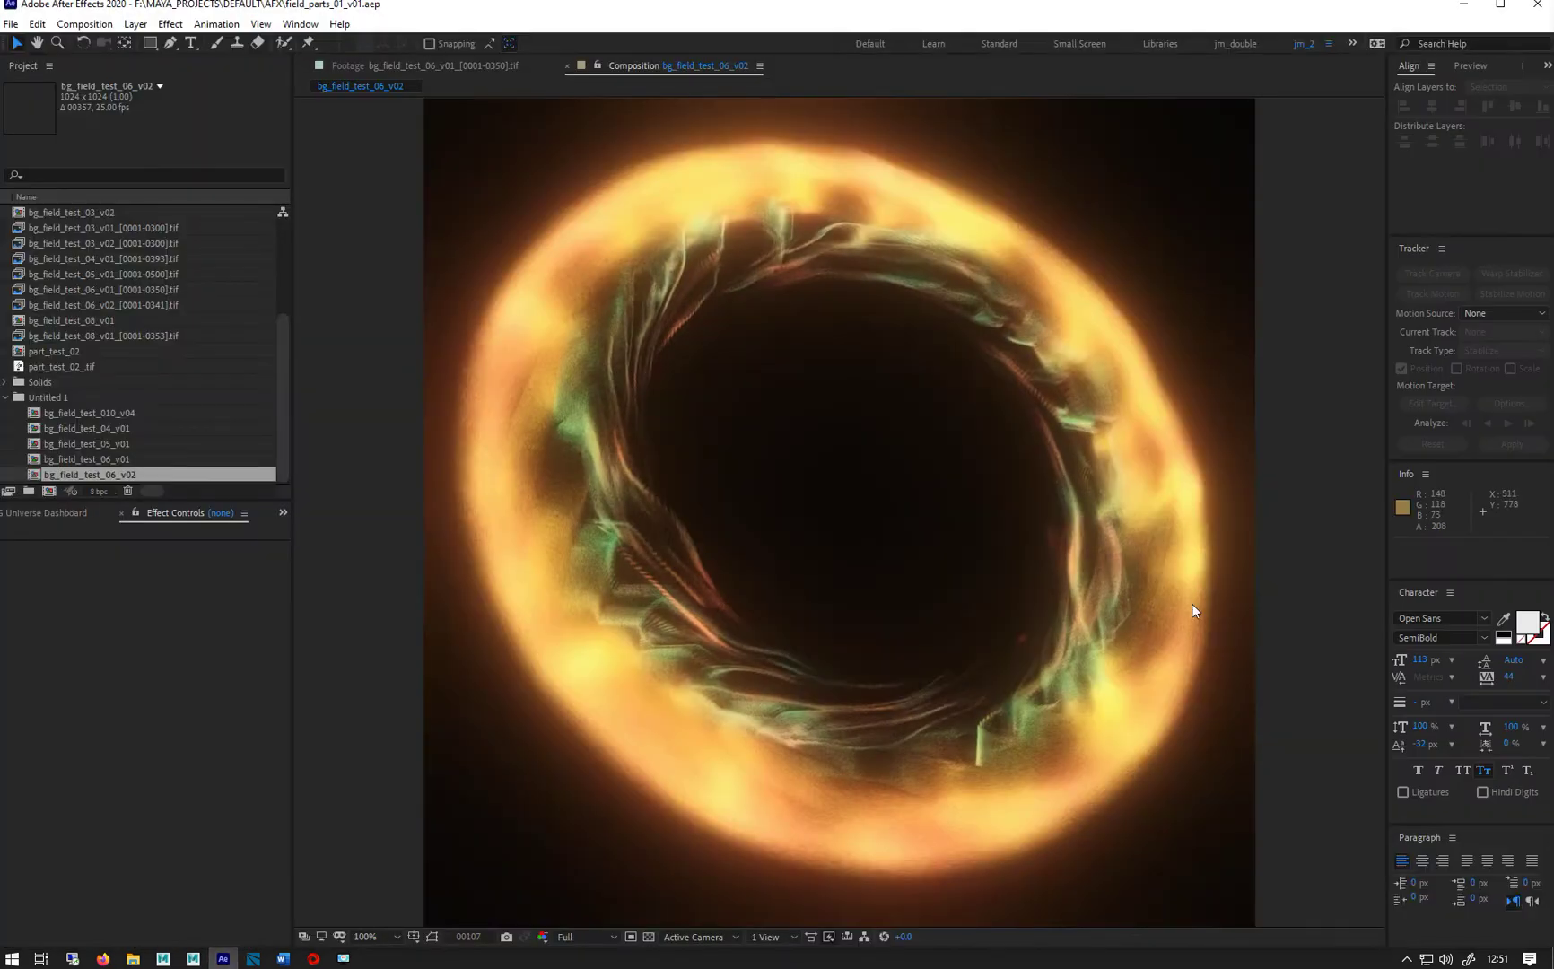
key("KP_0")
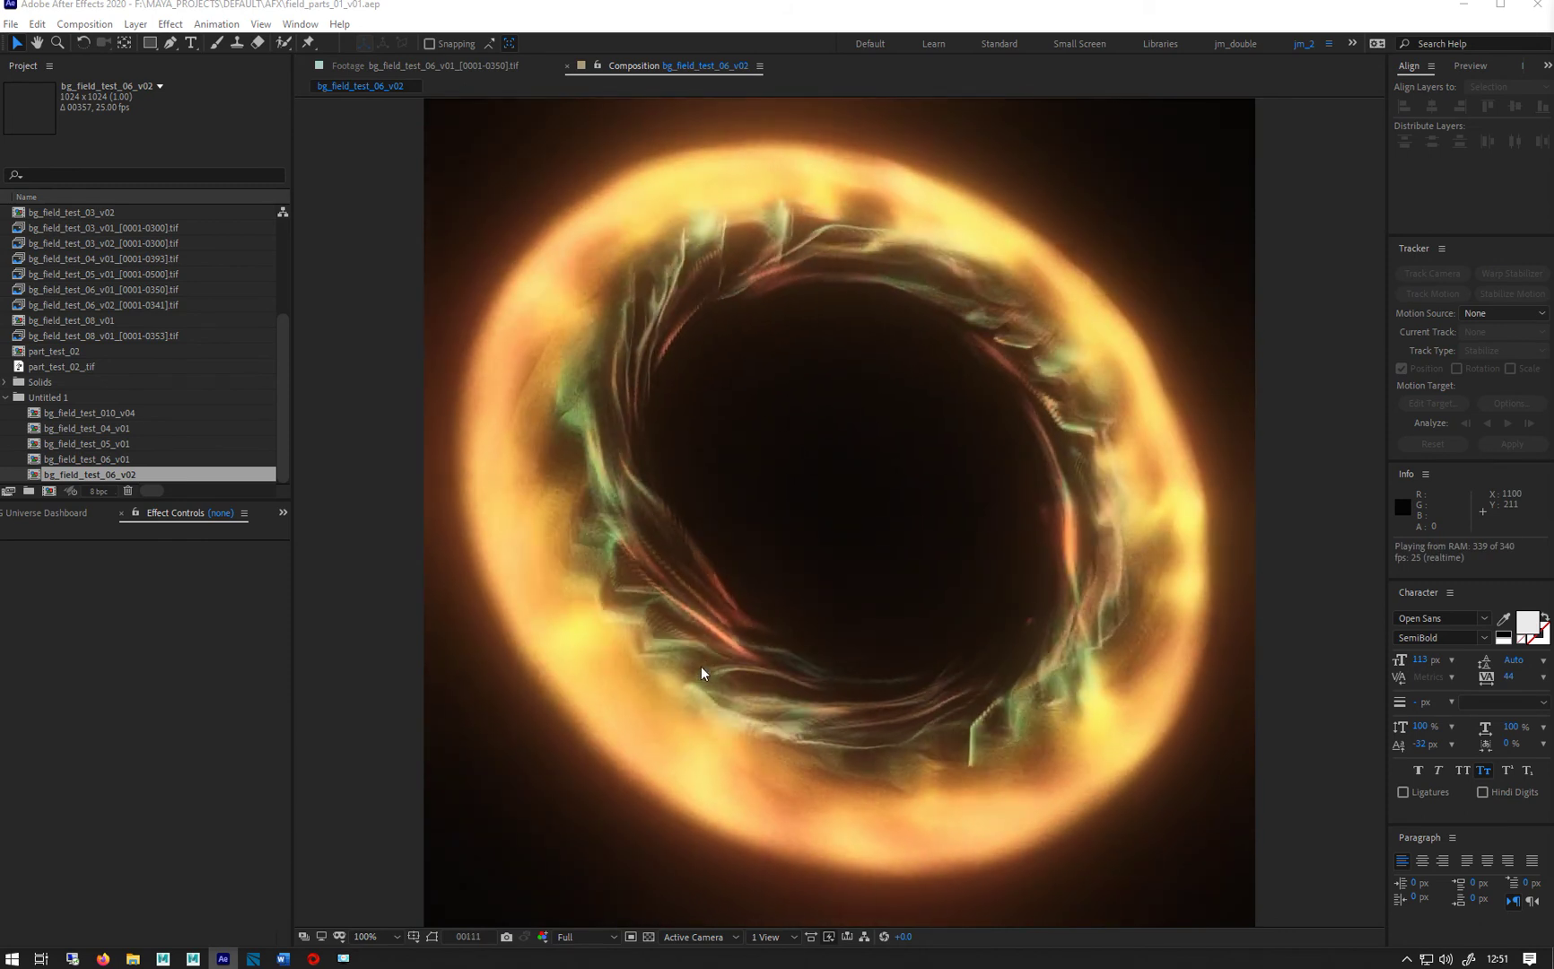
key("KP_0")
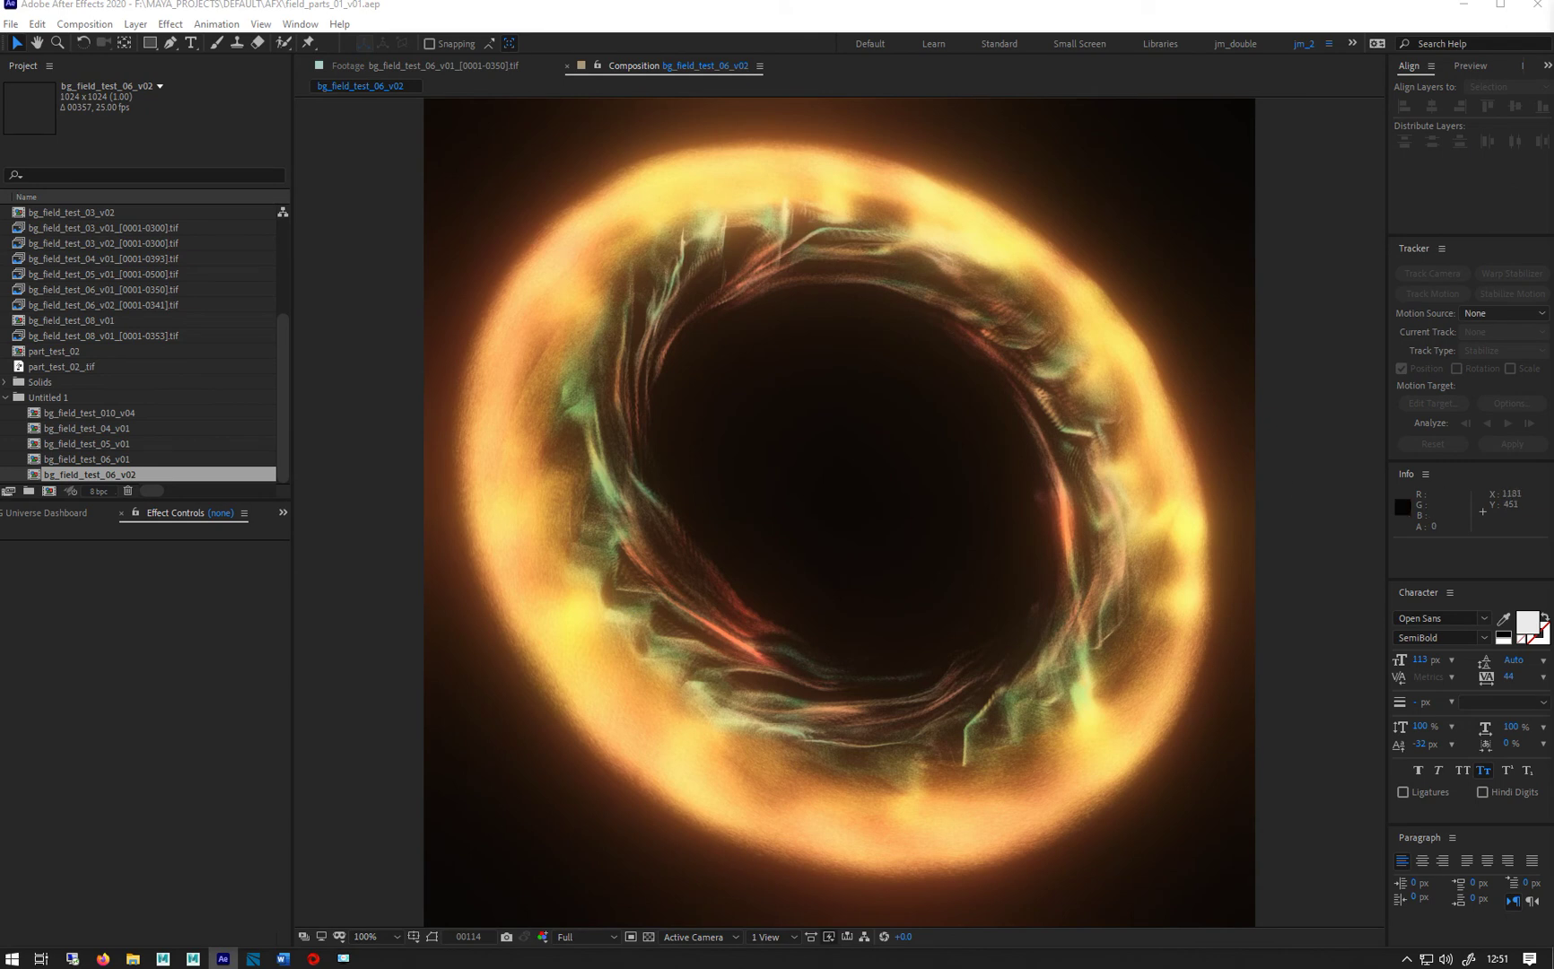
key("Caps_Lock")
key("Caps_Lock")
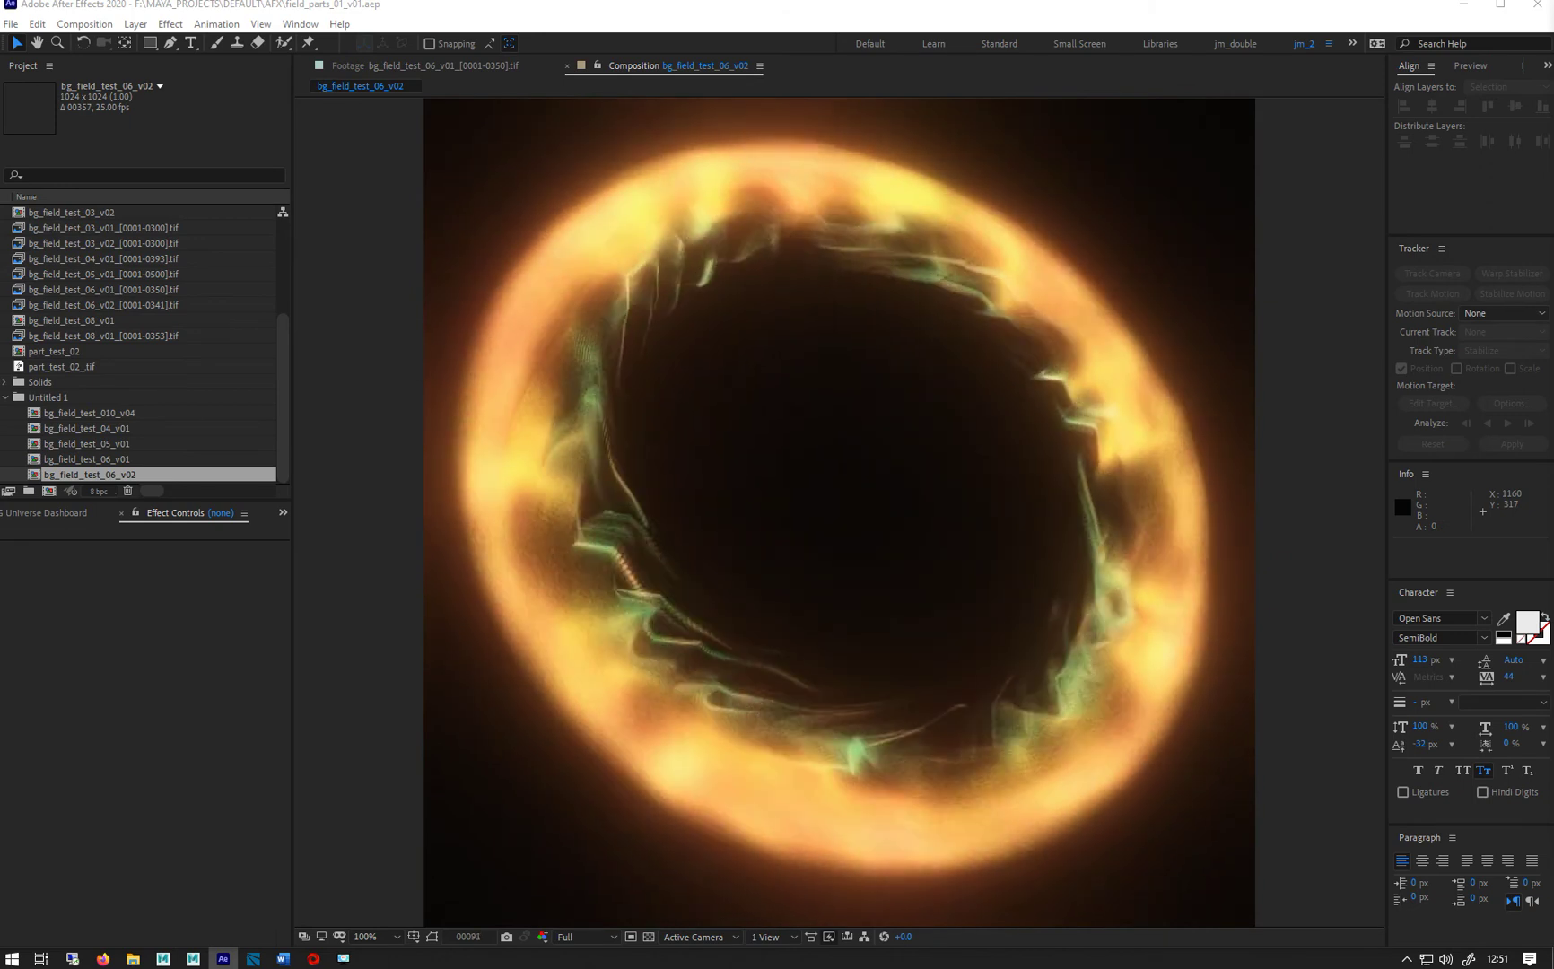
scroll(620, 591, "up", 4)
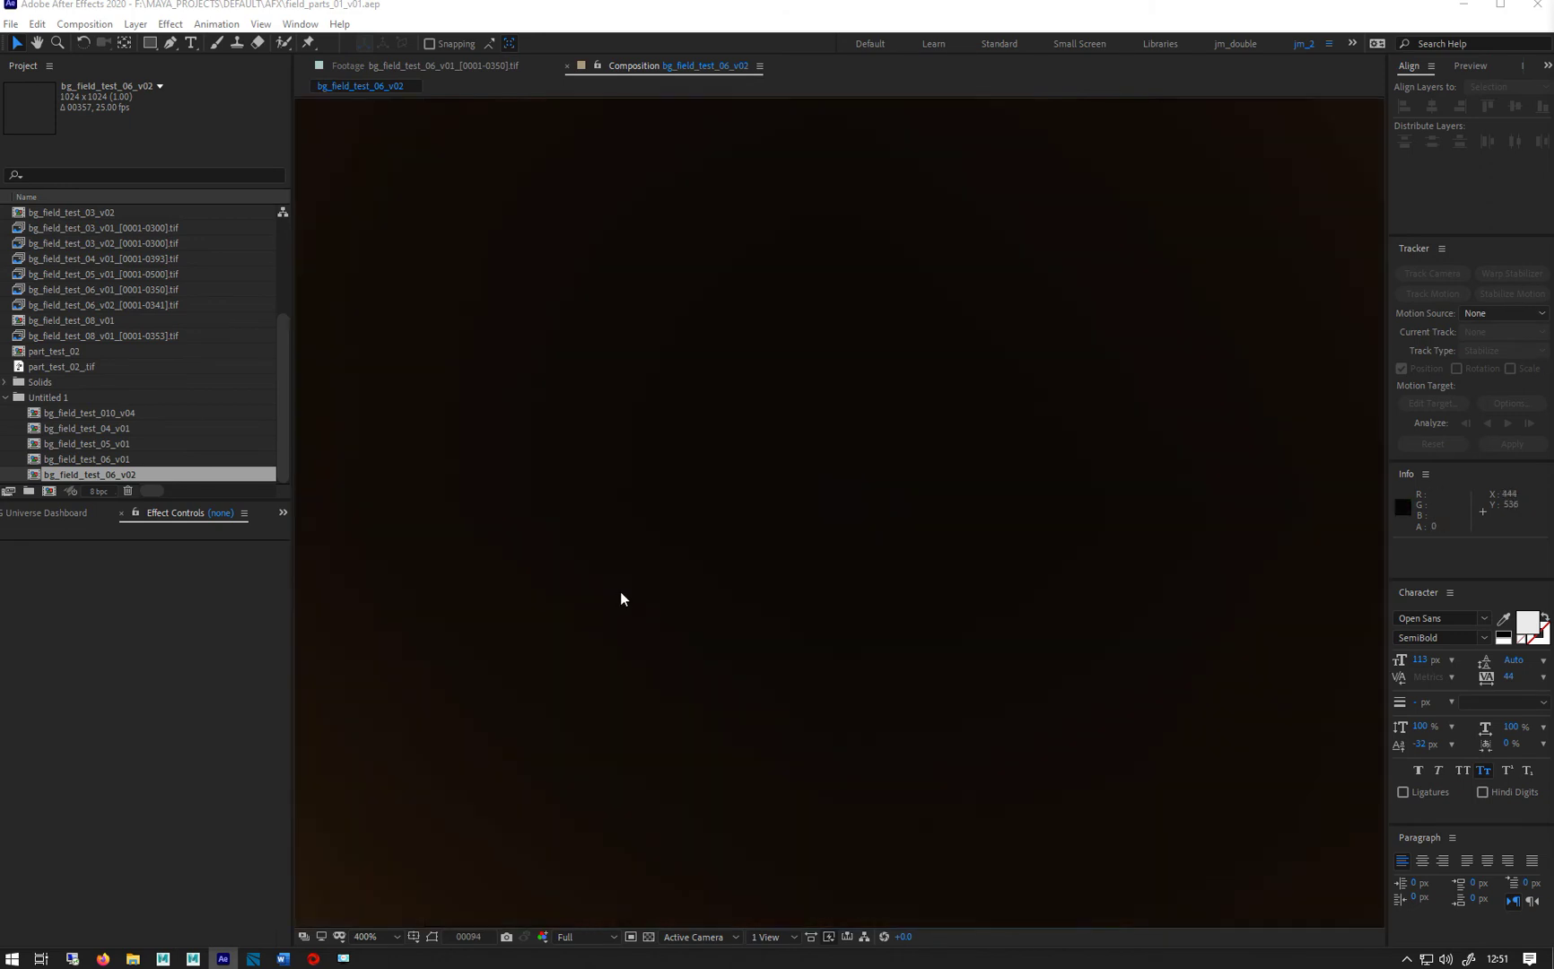
scroll(621, 598, "down", 2)
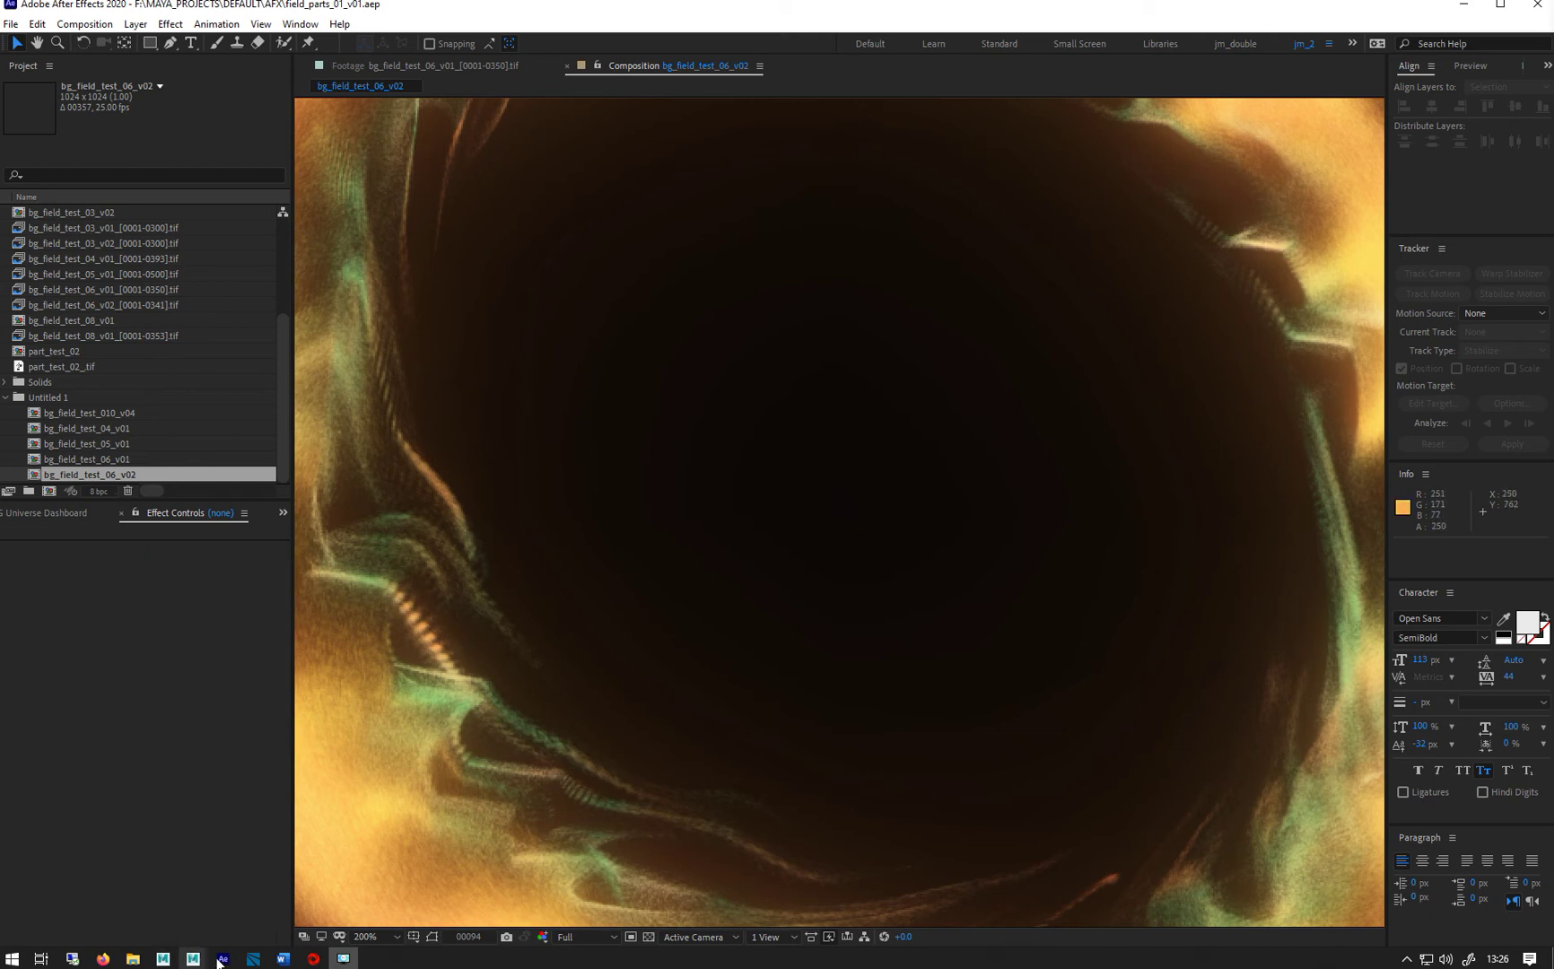
Back in Maya, move through the solver fields to Viscosity and show the particle_solver_settings Info help.
mouse_move(191, 962)
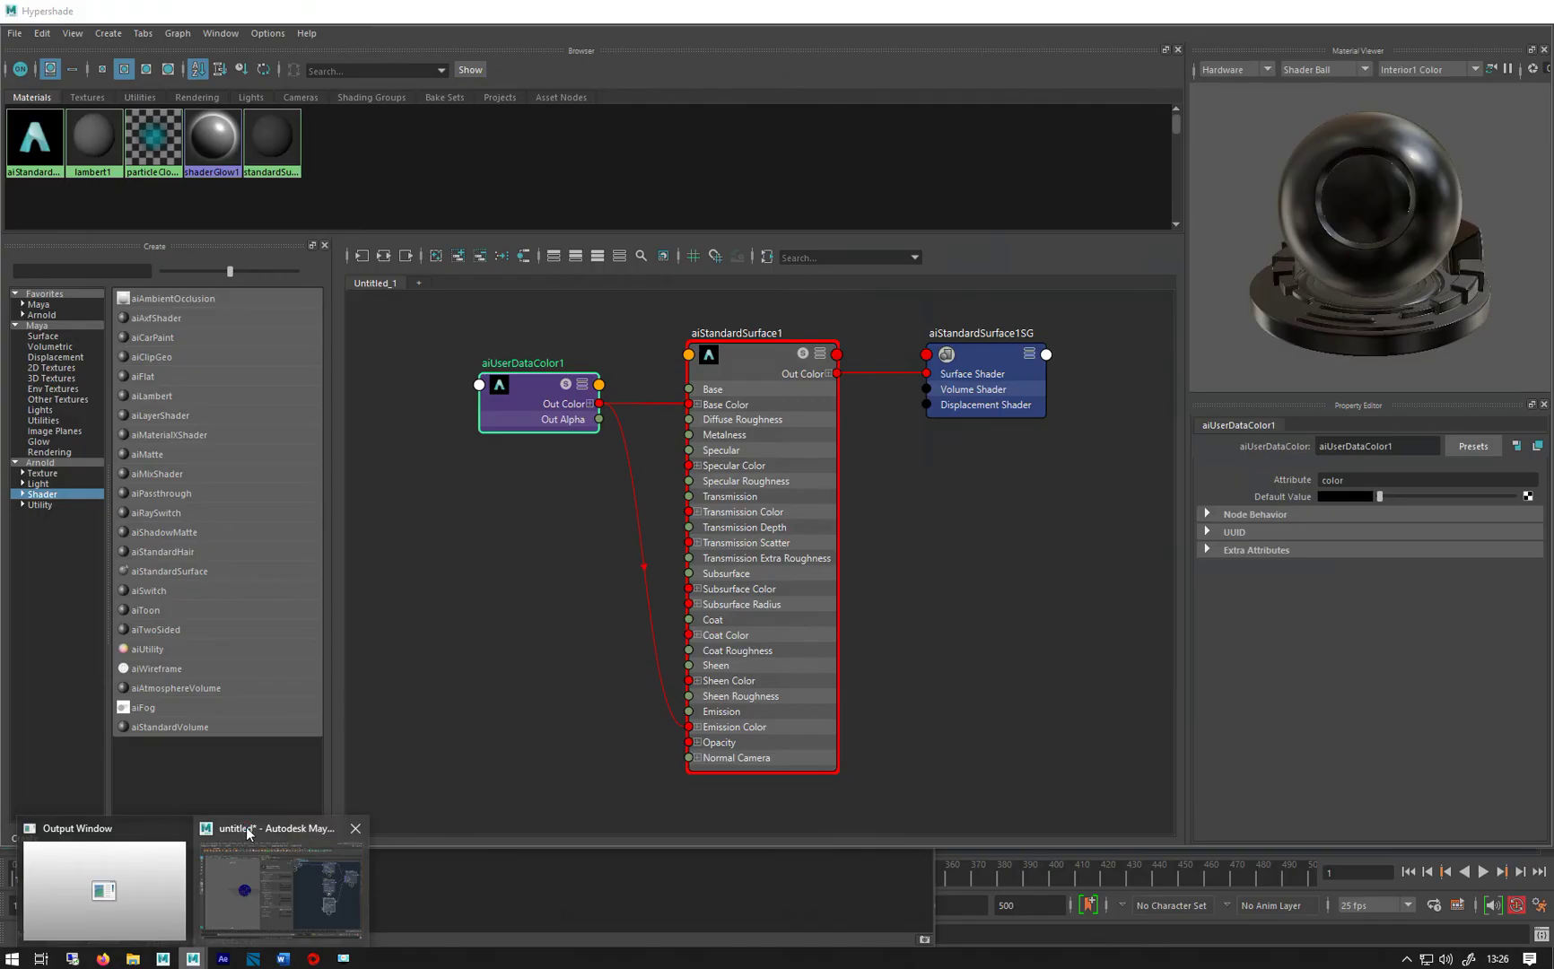
left_click(249, 833)
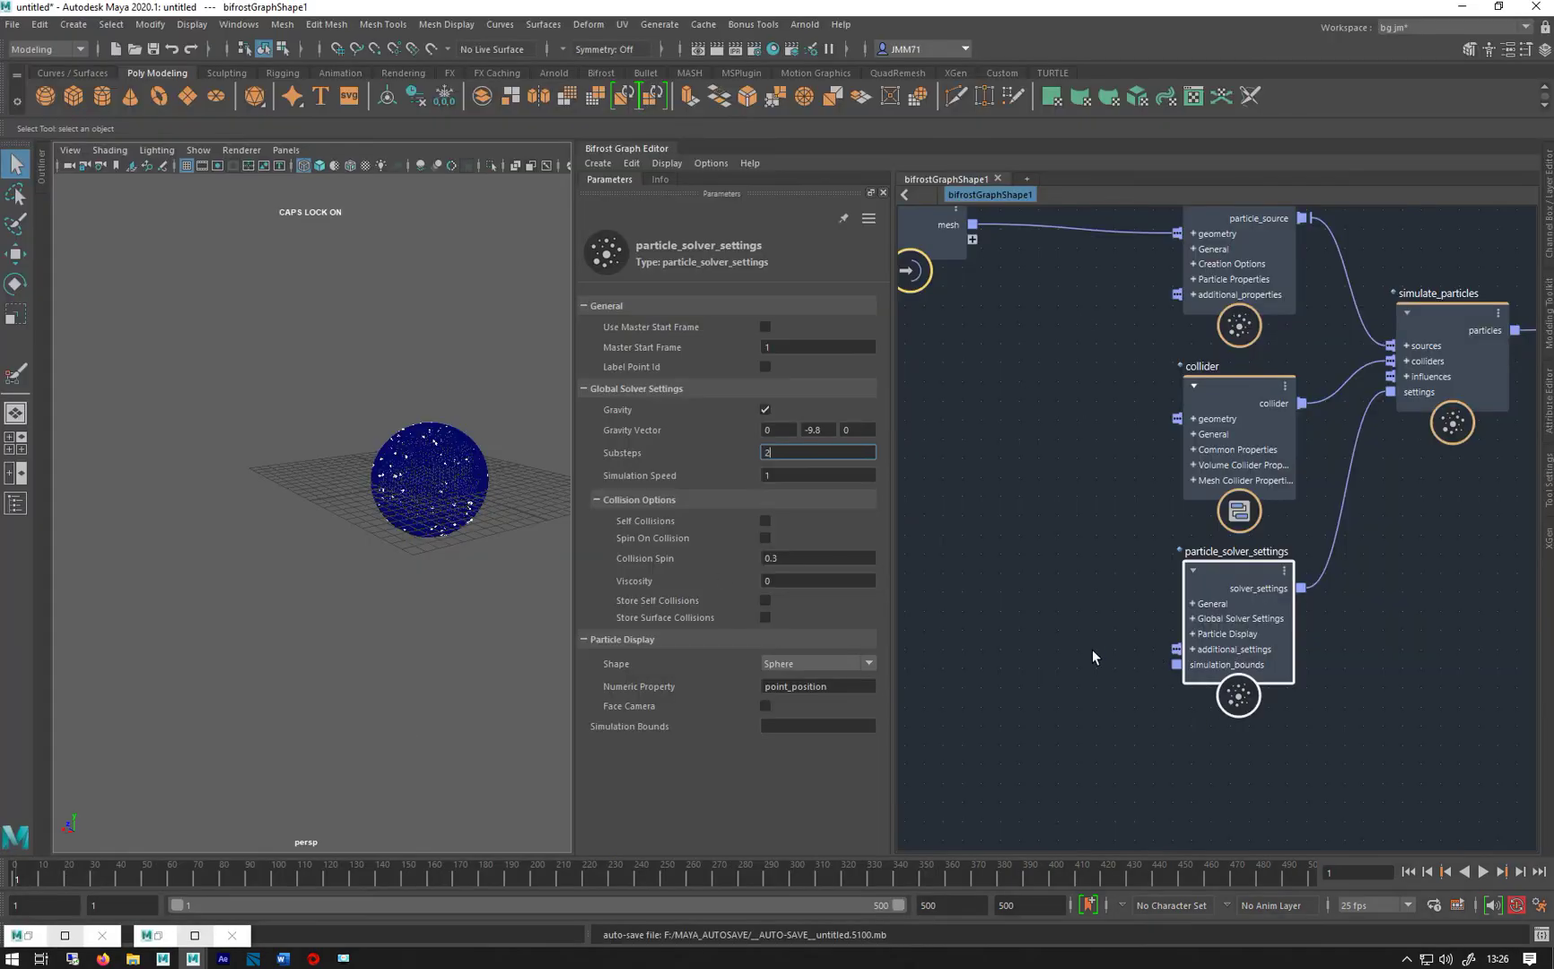
key("Tab")
left_click(781, 563)
key("Tab")
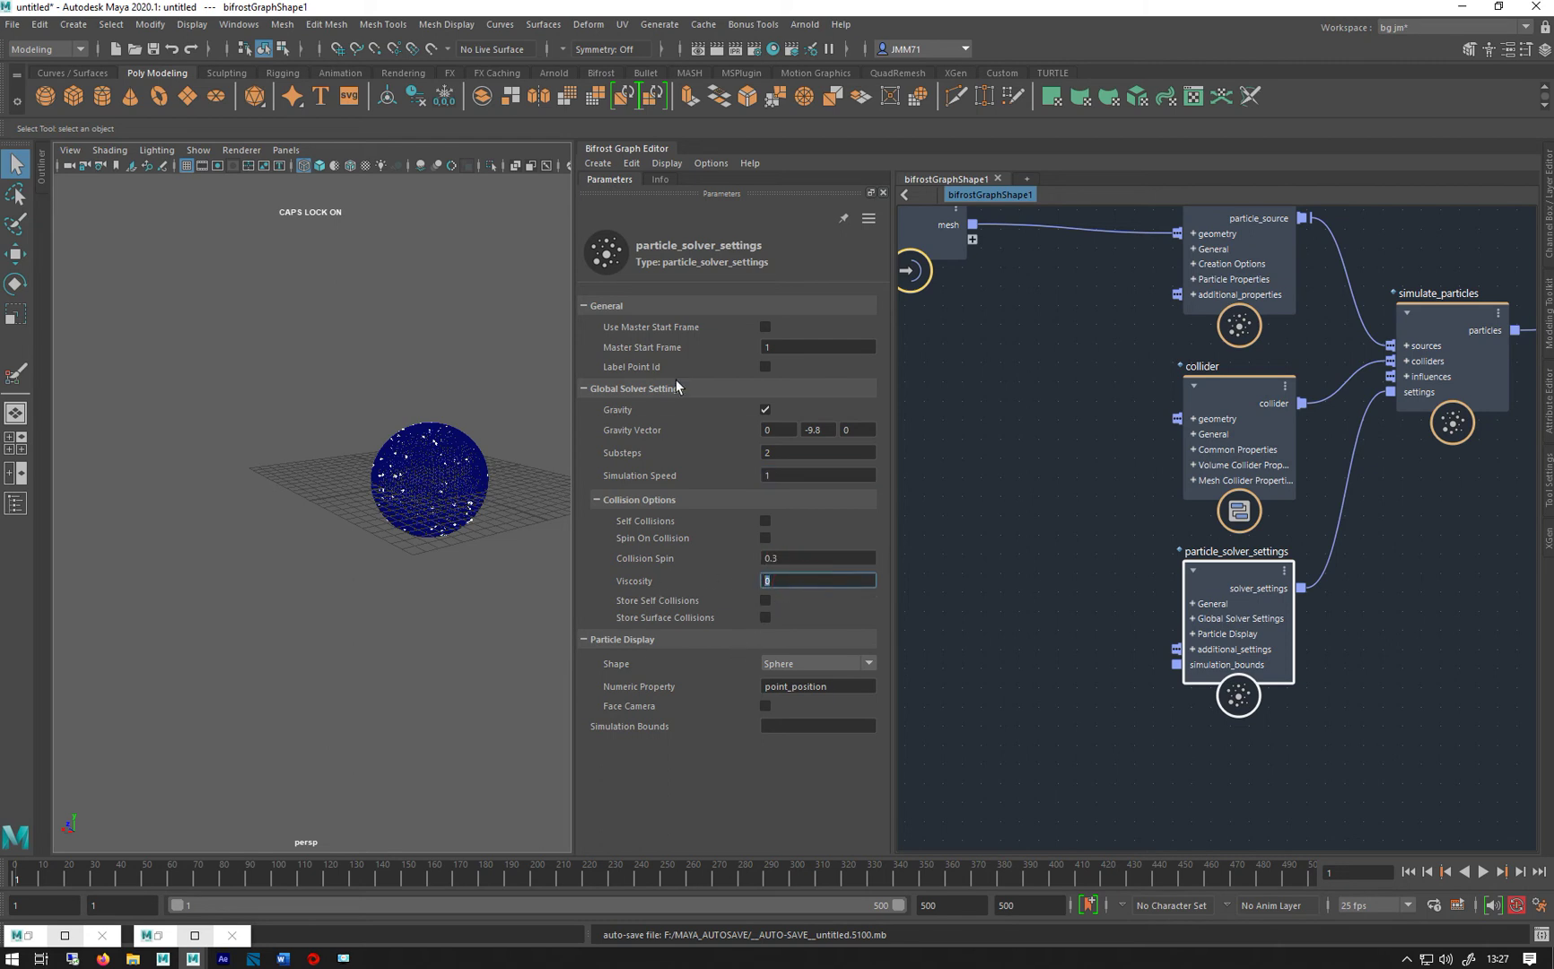
left_click(661, 180)
Scroll through the particle_solver_settings help text, then return to its parameters.
scroll(731, 535, "down", 3)
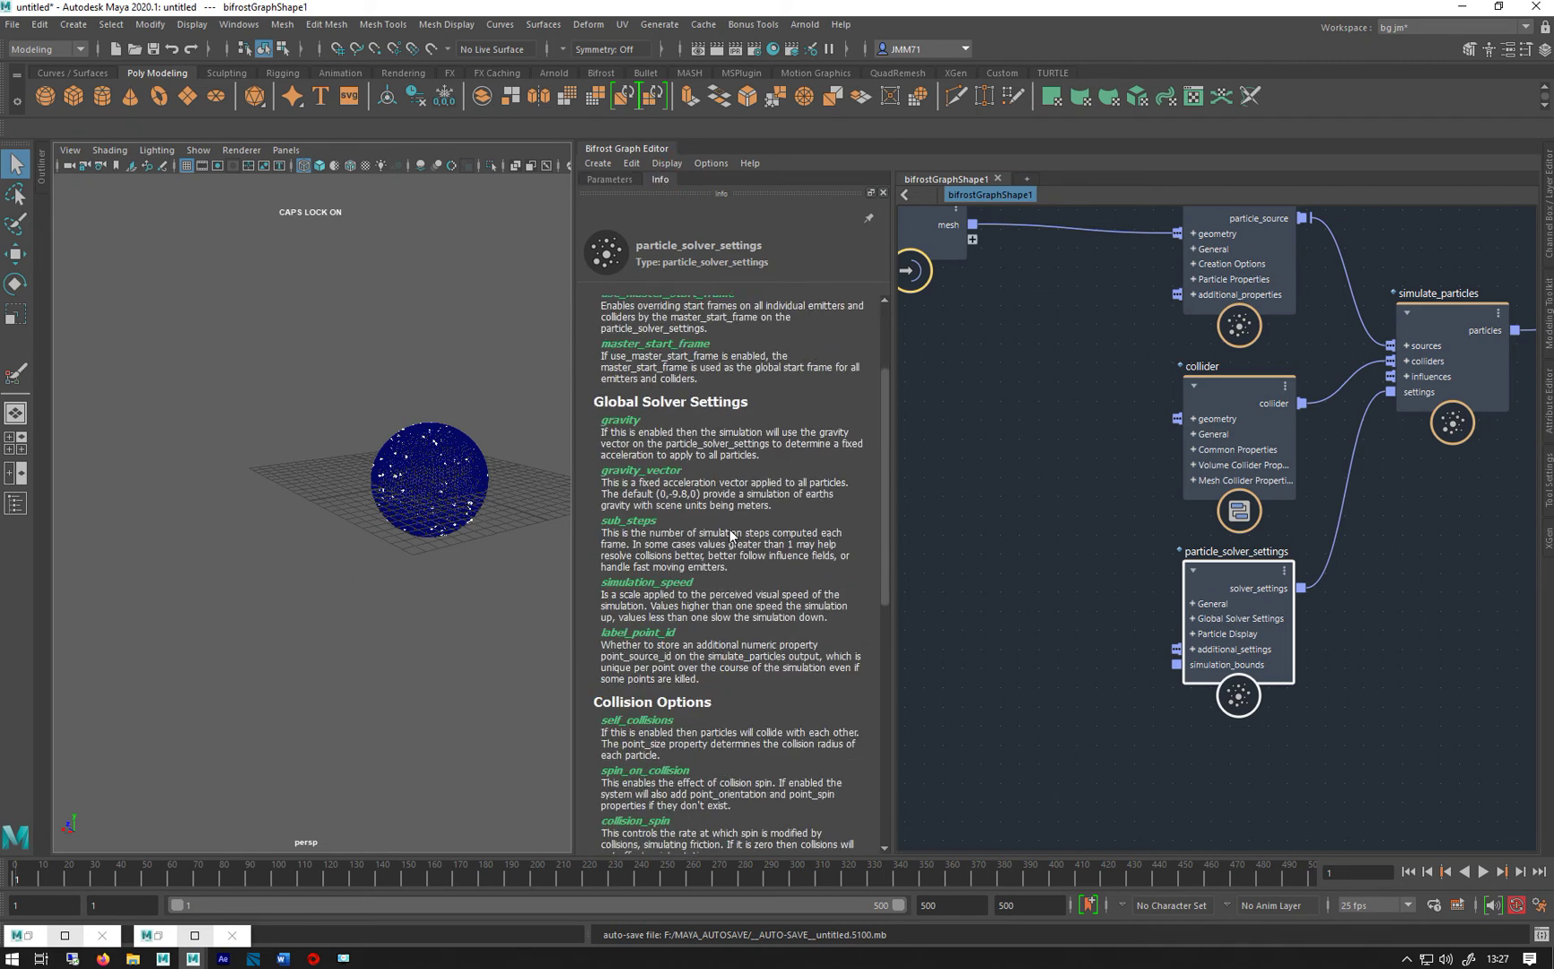
scroll(729, 537, "down", 12)
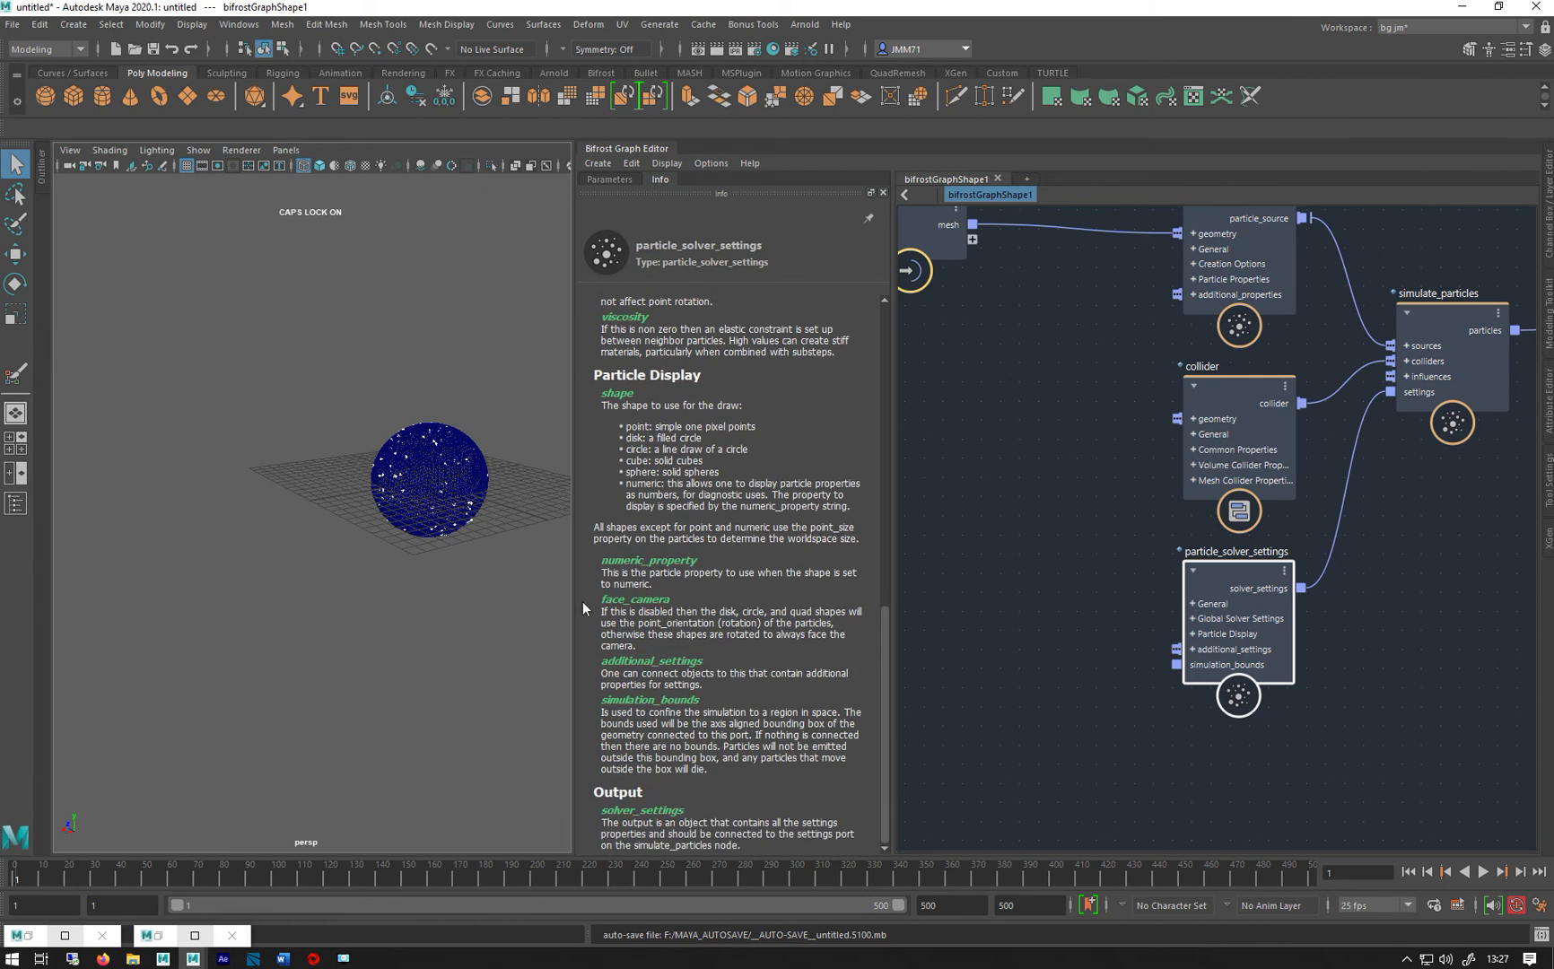
scroll(587, 440, "up", 3)
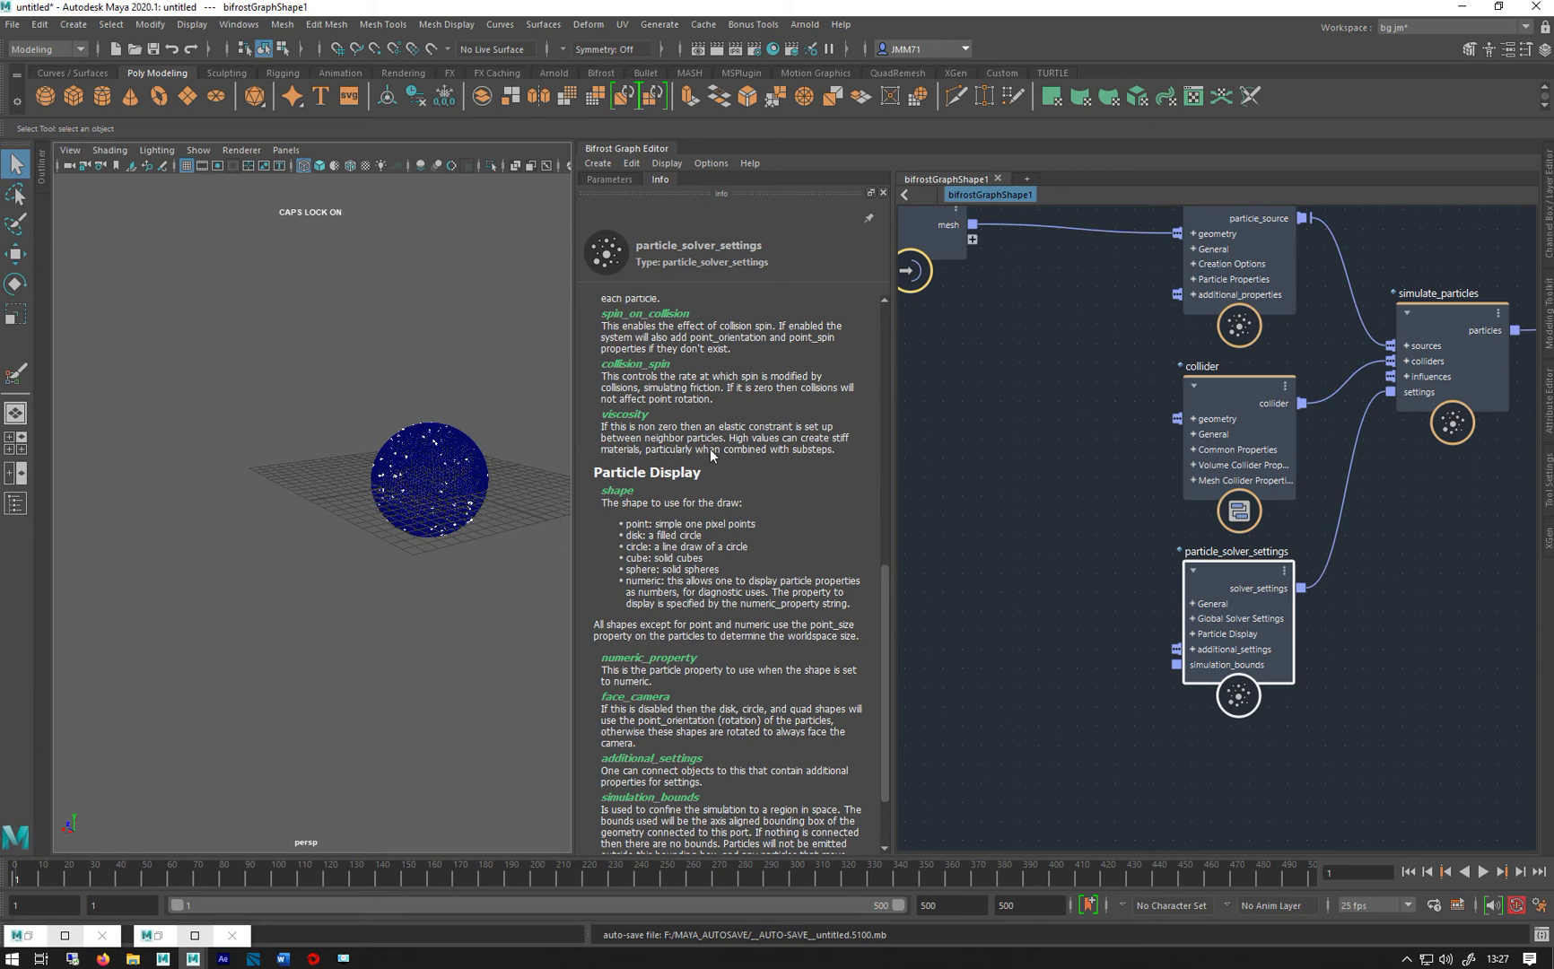
scroll(638, 463, "up", 1)
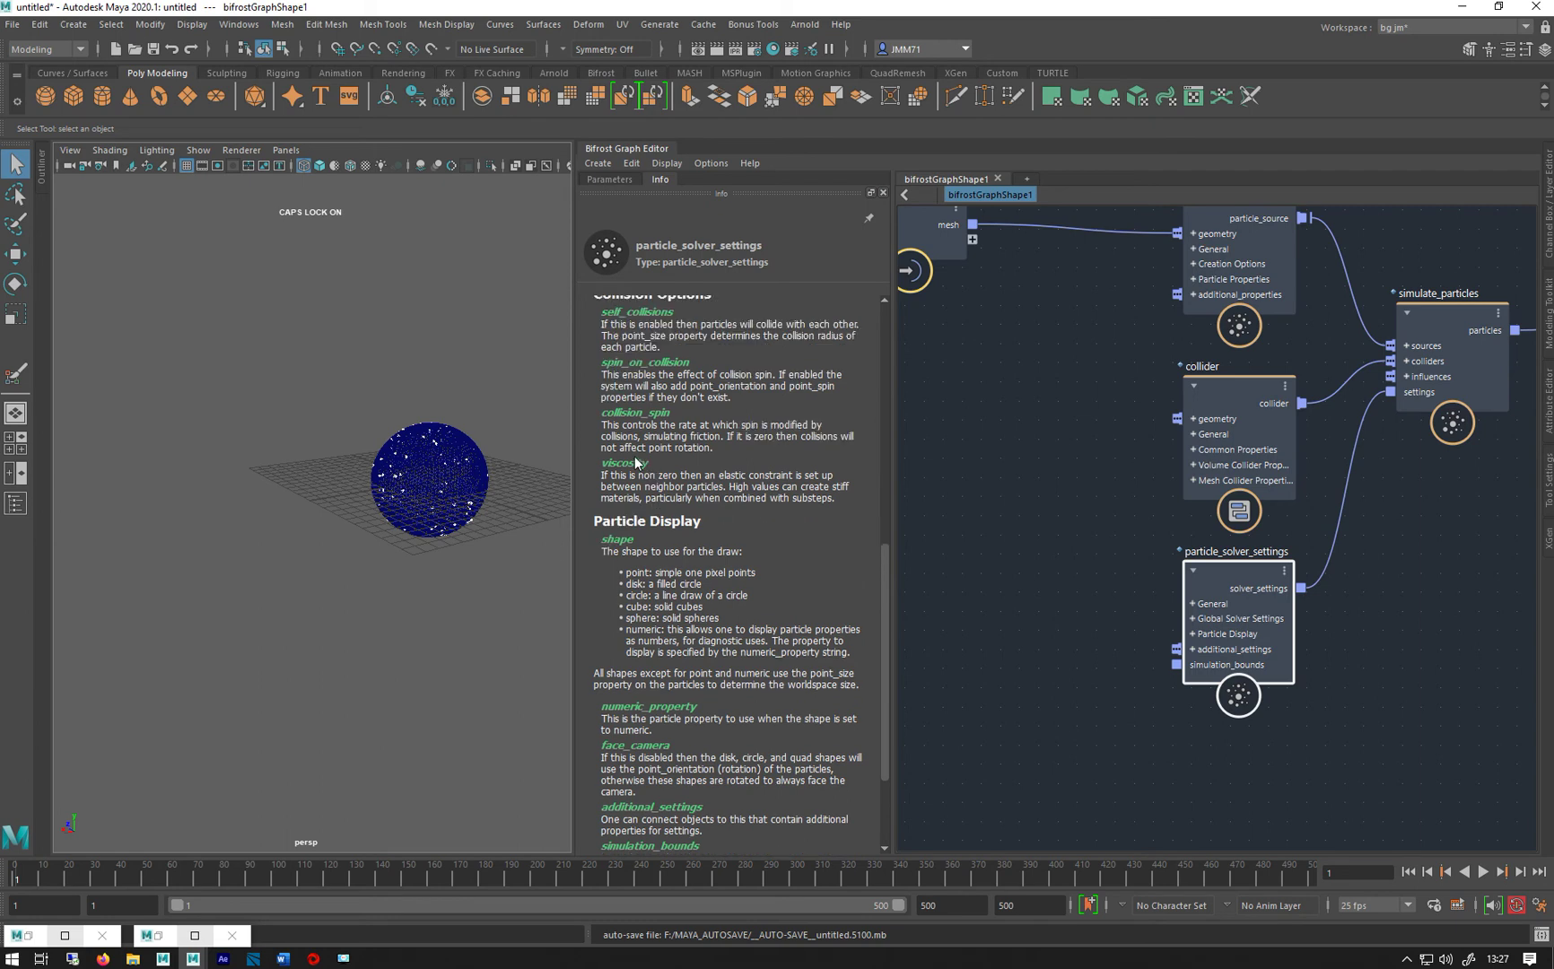
left_click(615, 180)
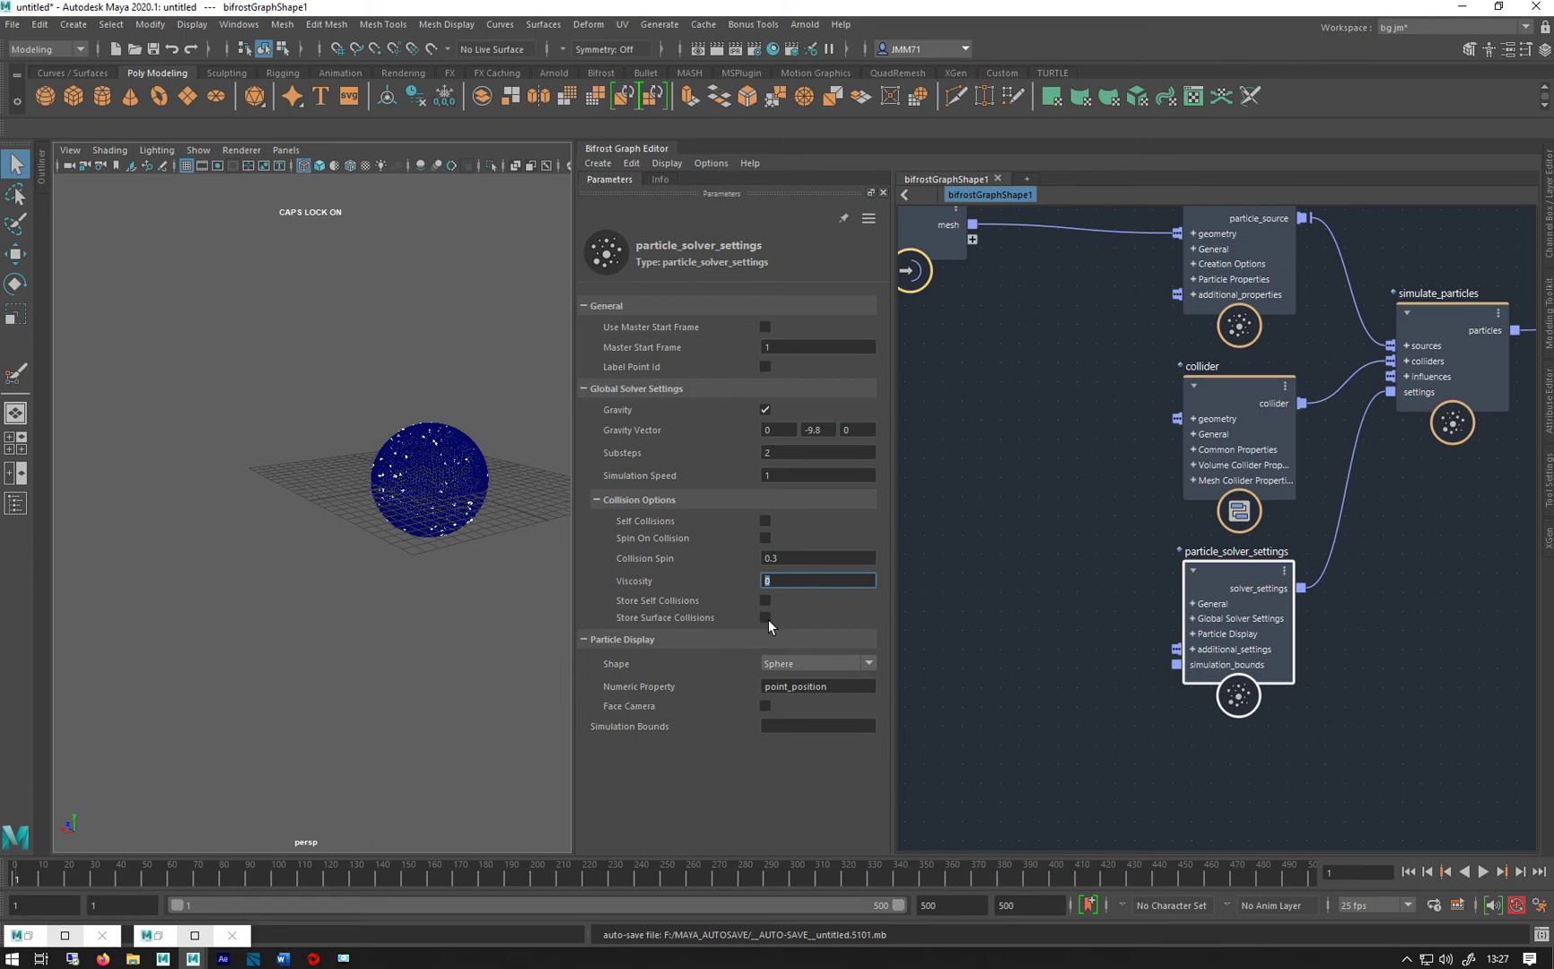
Reopen the solver help, read through it again, and go back to the Parameters list.
left_click(671, 183)
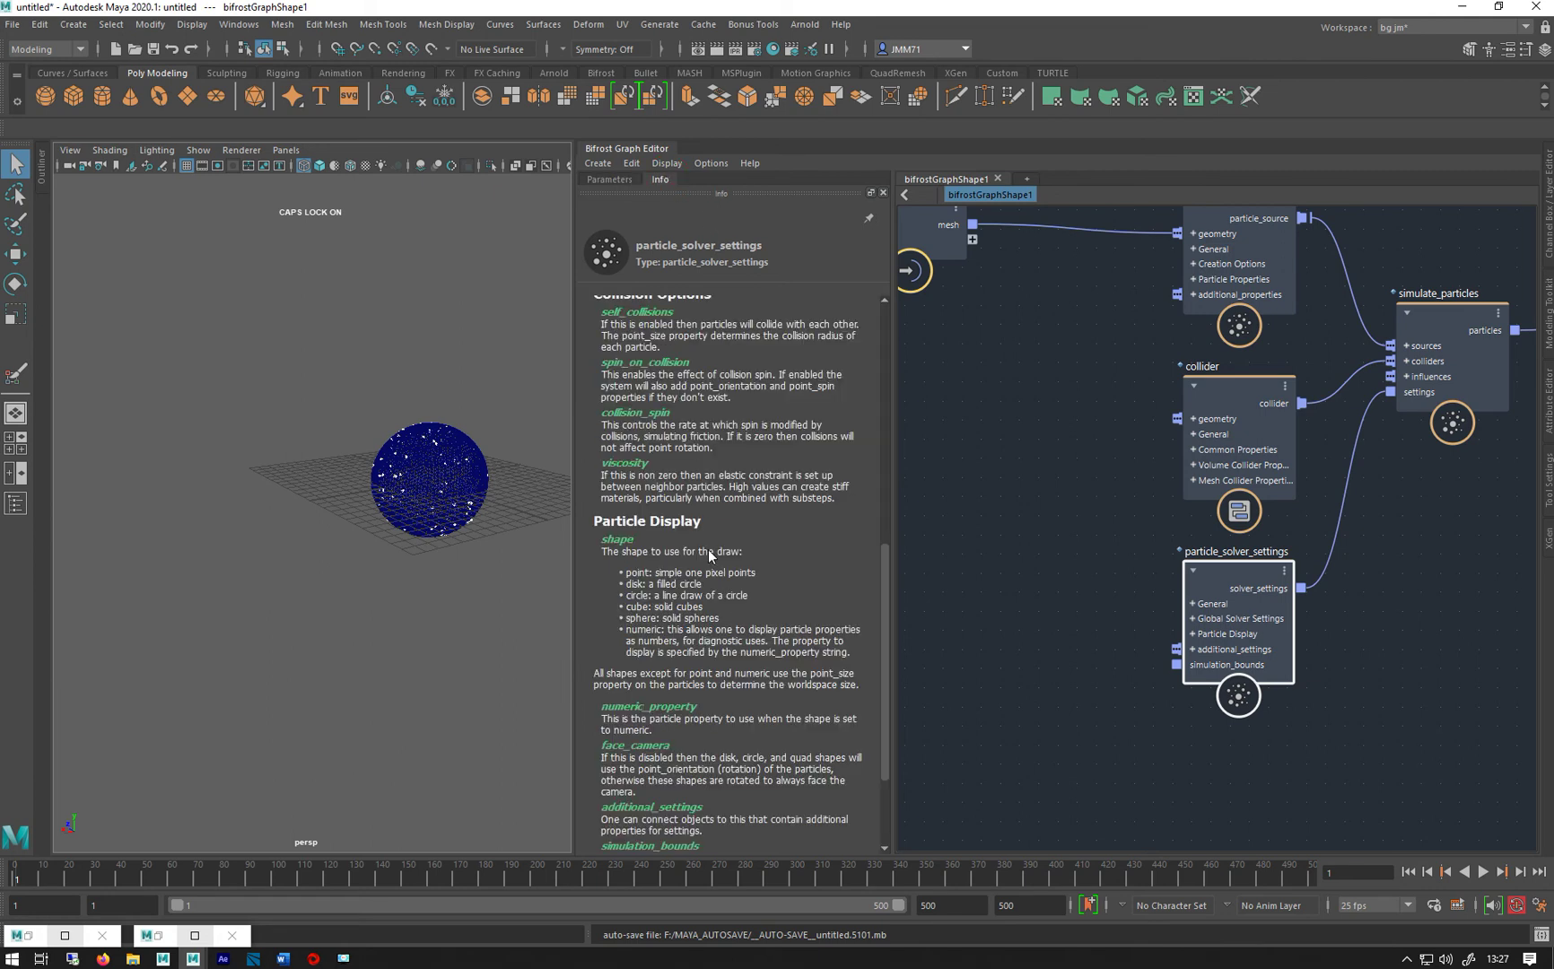
scroll(708, 550, "down", 3)
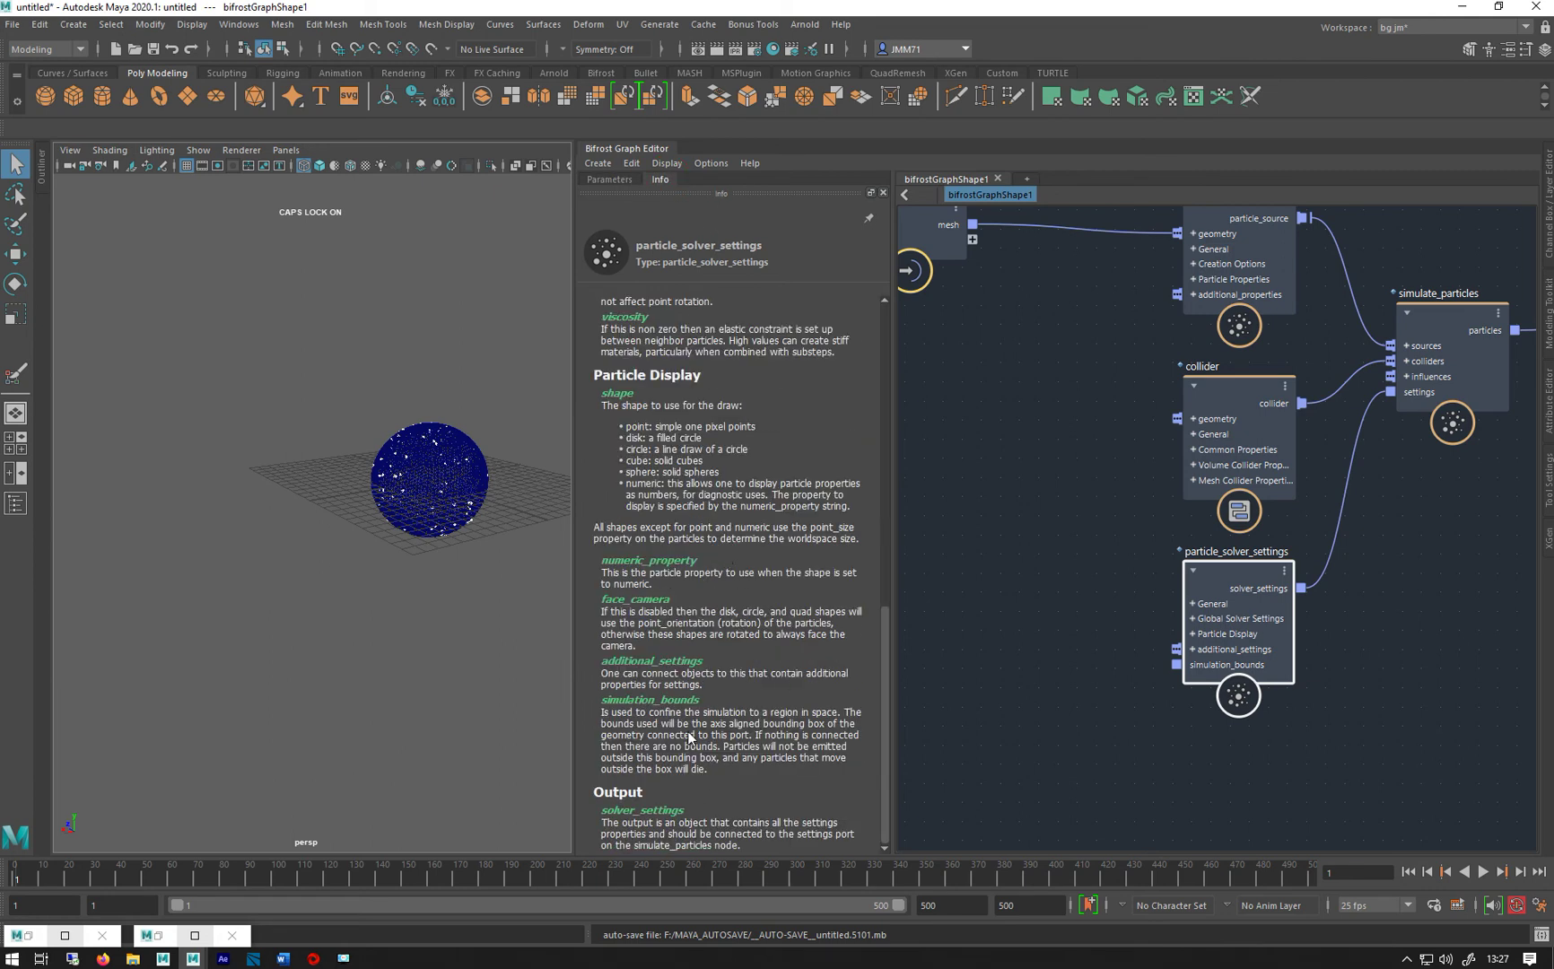
scroll(684, 729, "up", 2)
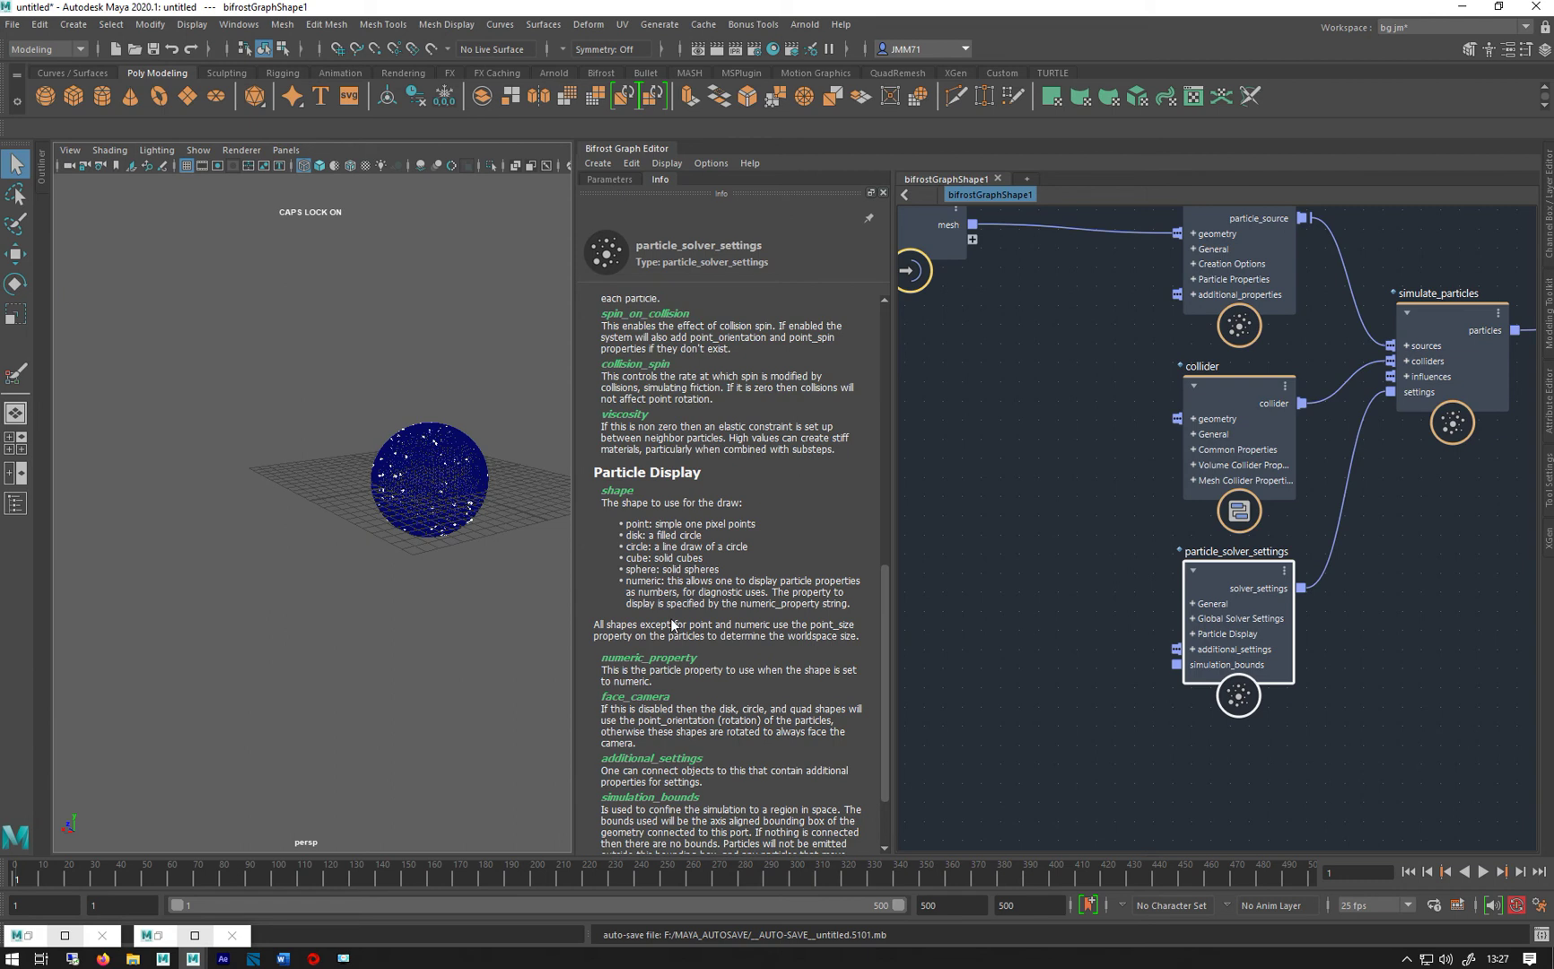
scroll(672, 624, "up", 3)
scroll(658, 540, "down", 5)
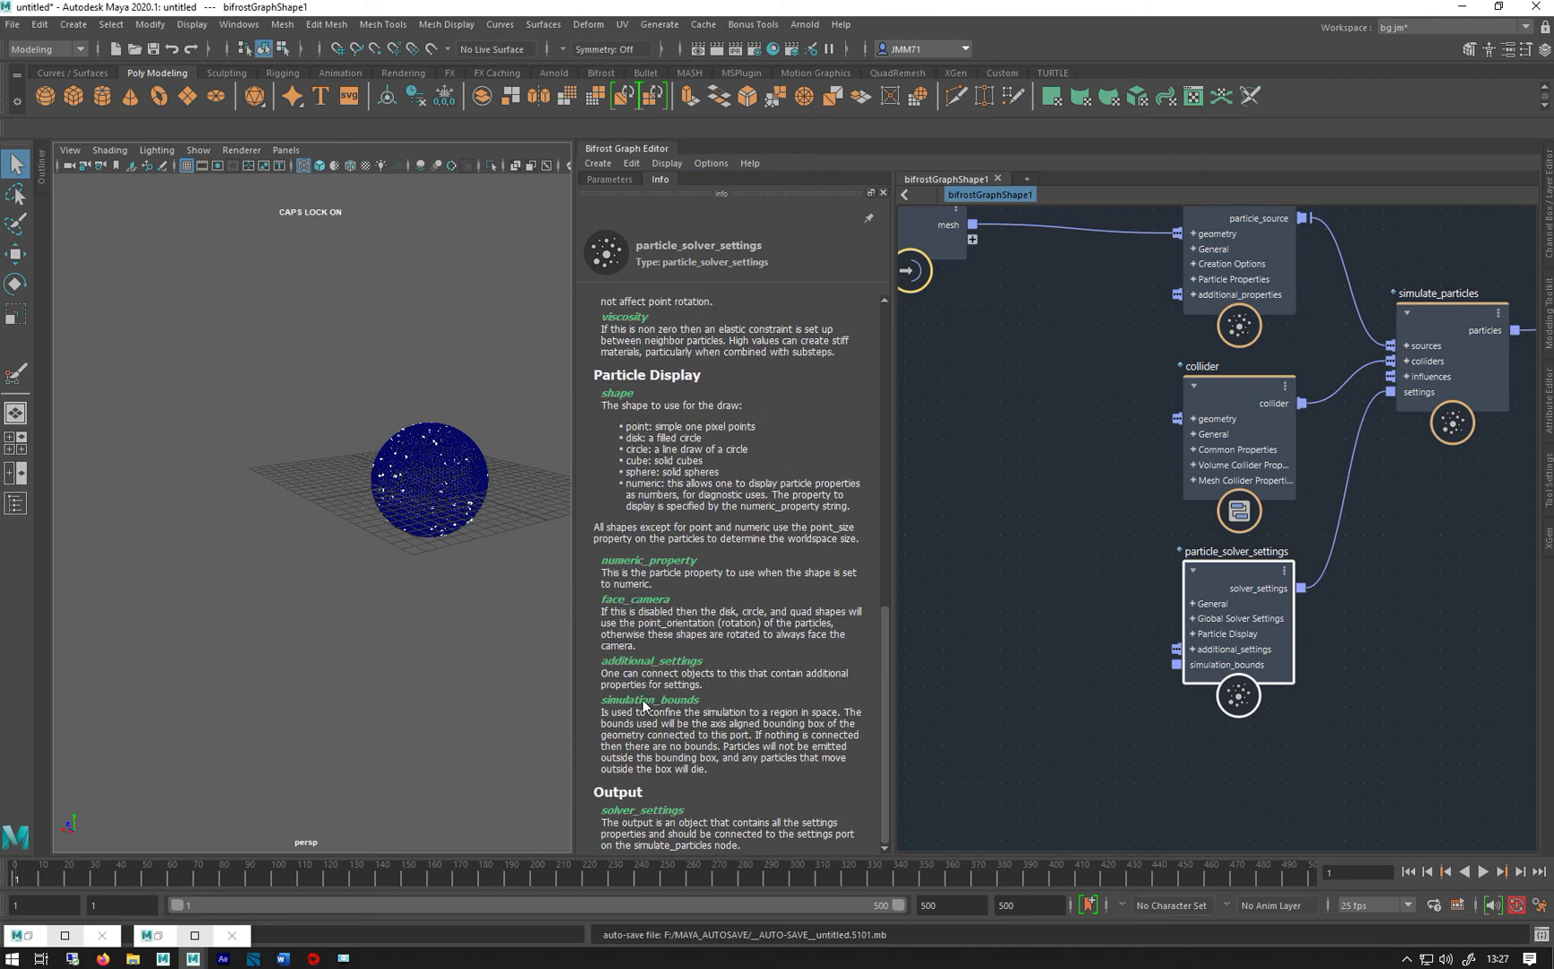
scroll(642, 723, "up", 4)
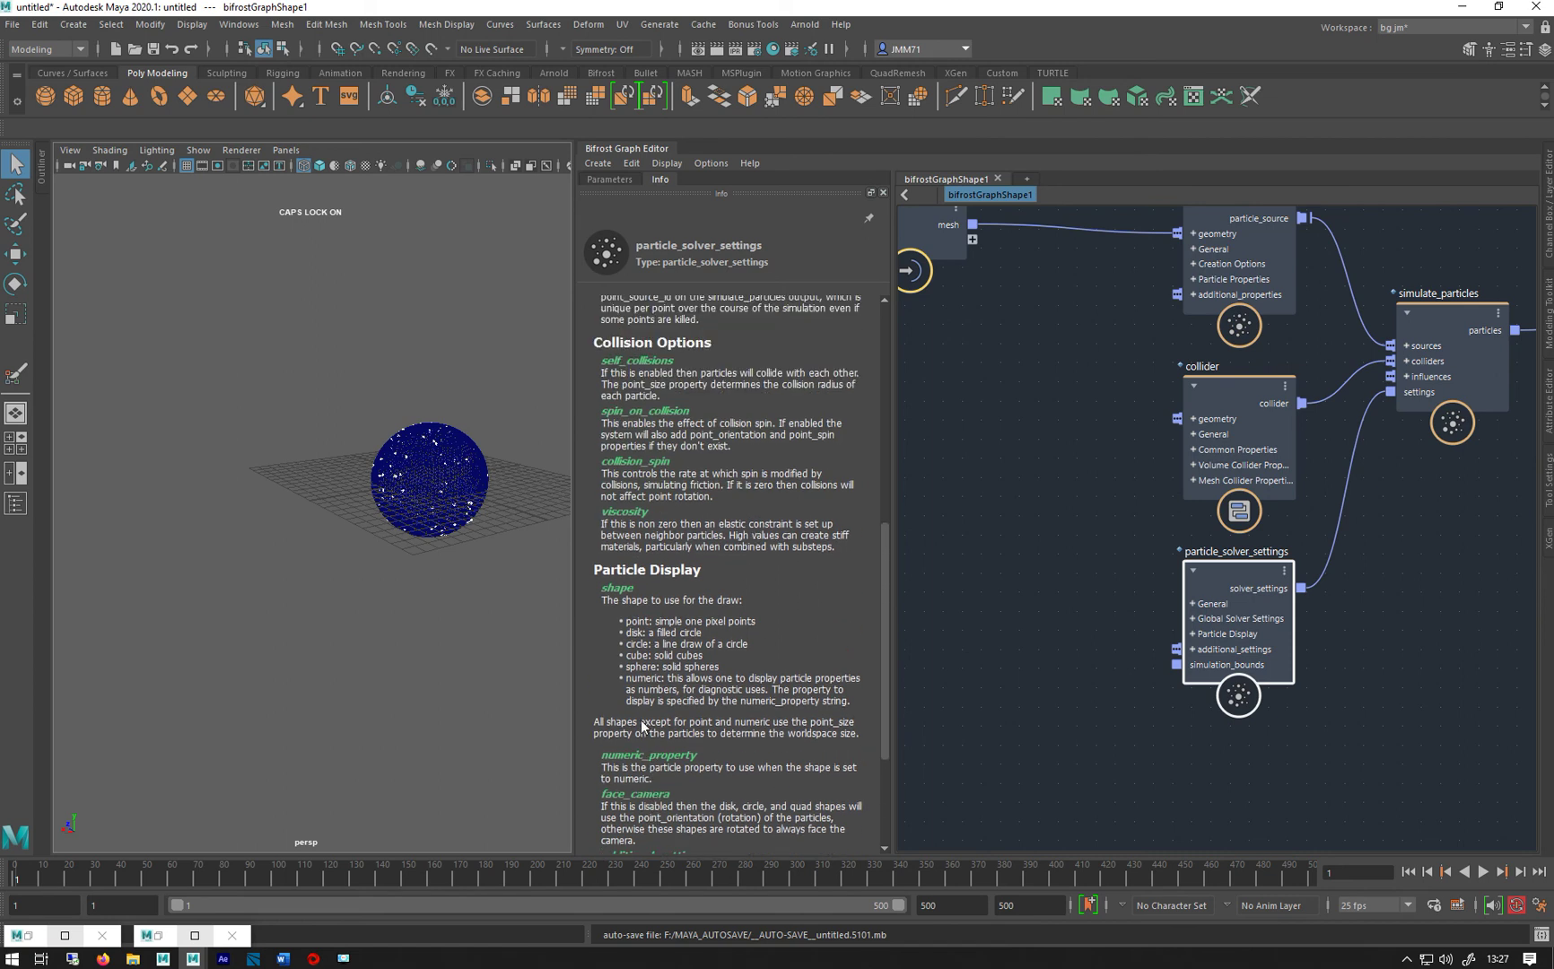
scroll(643, 723, "up", 1)
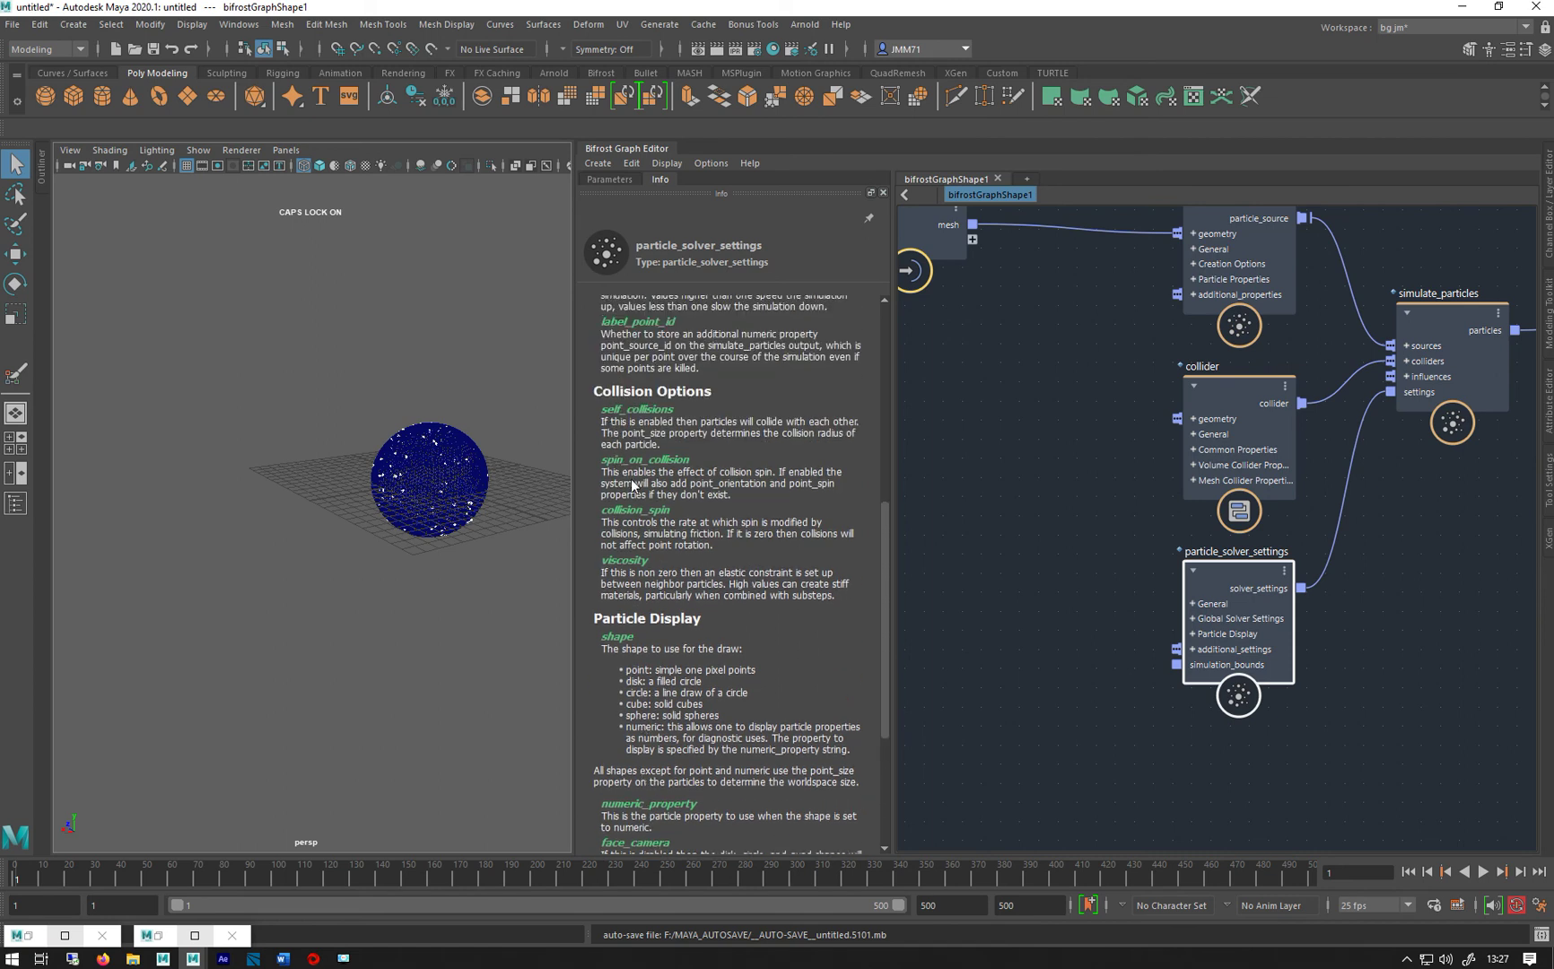
scroll(637, 582, "up", 5)
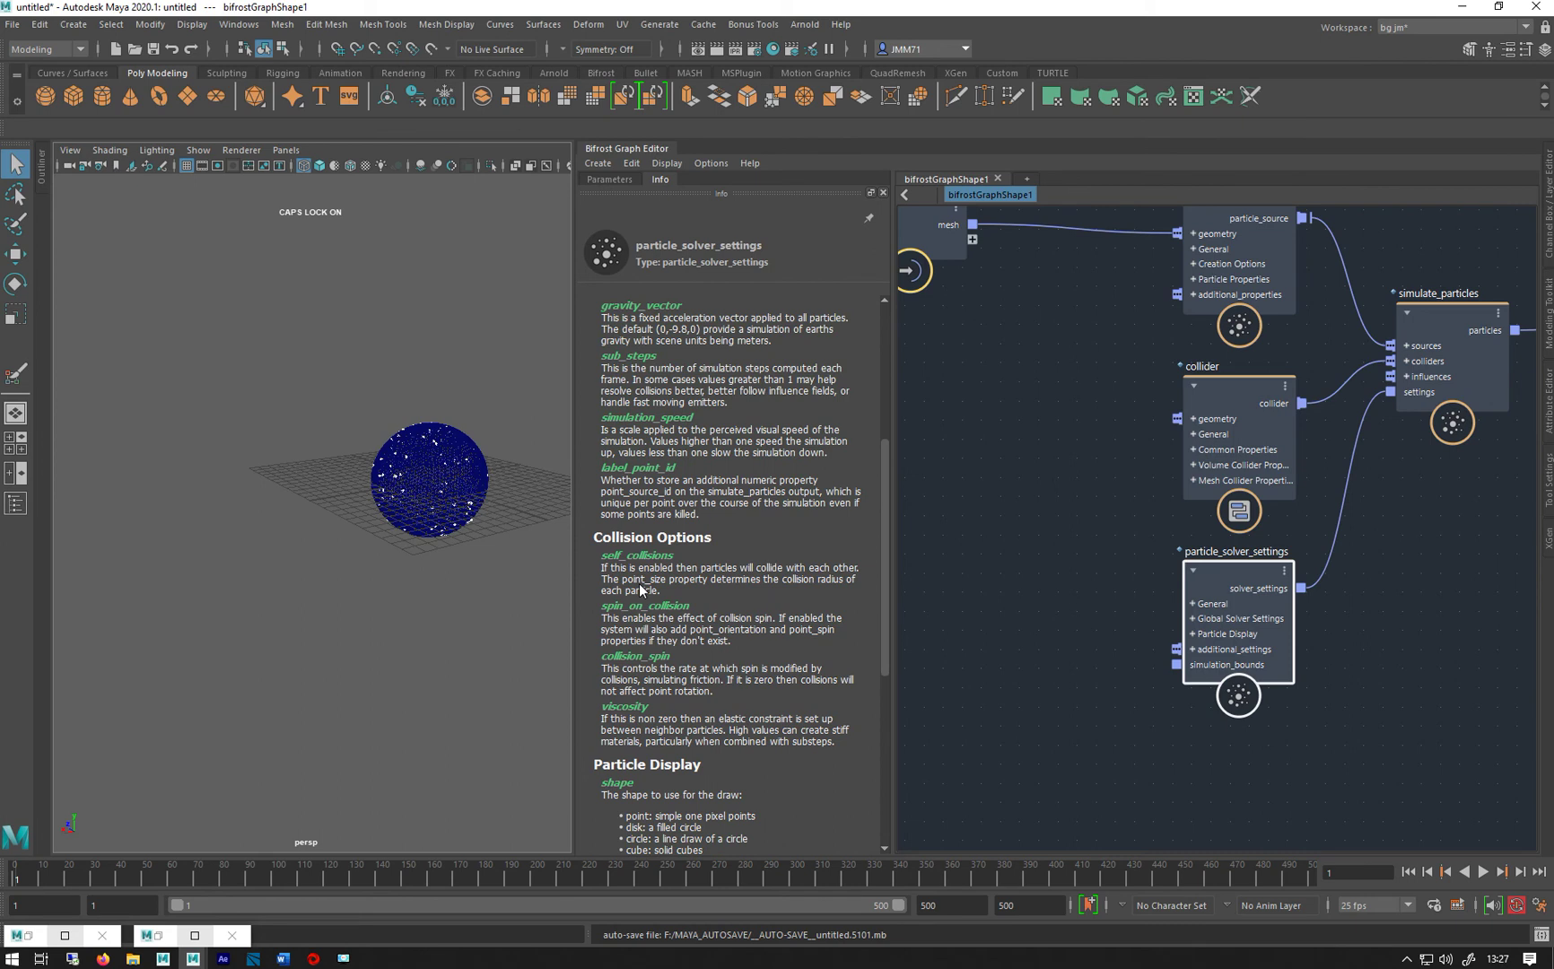
left_click(609, 179)
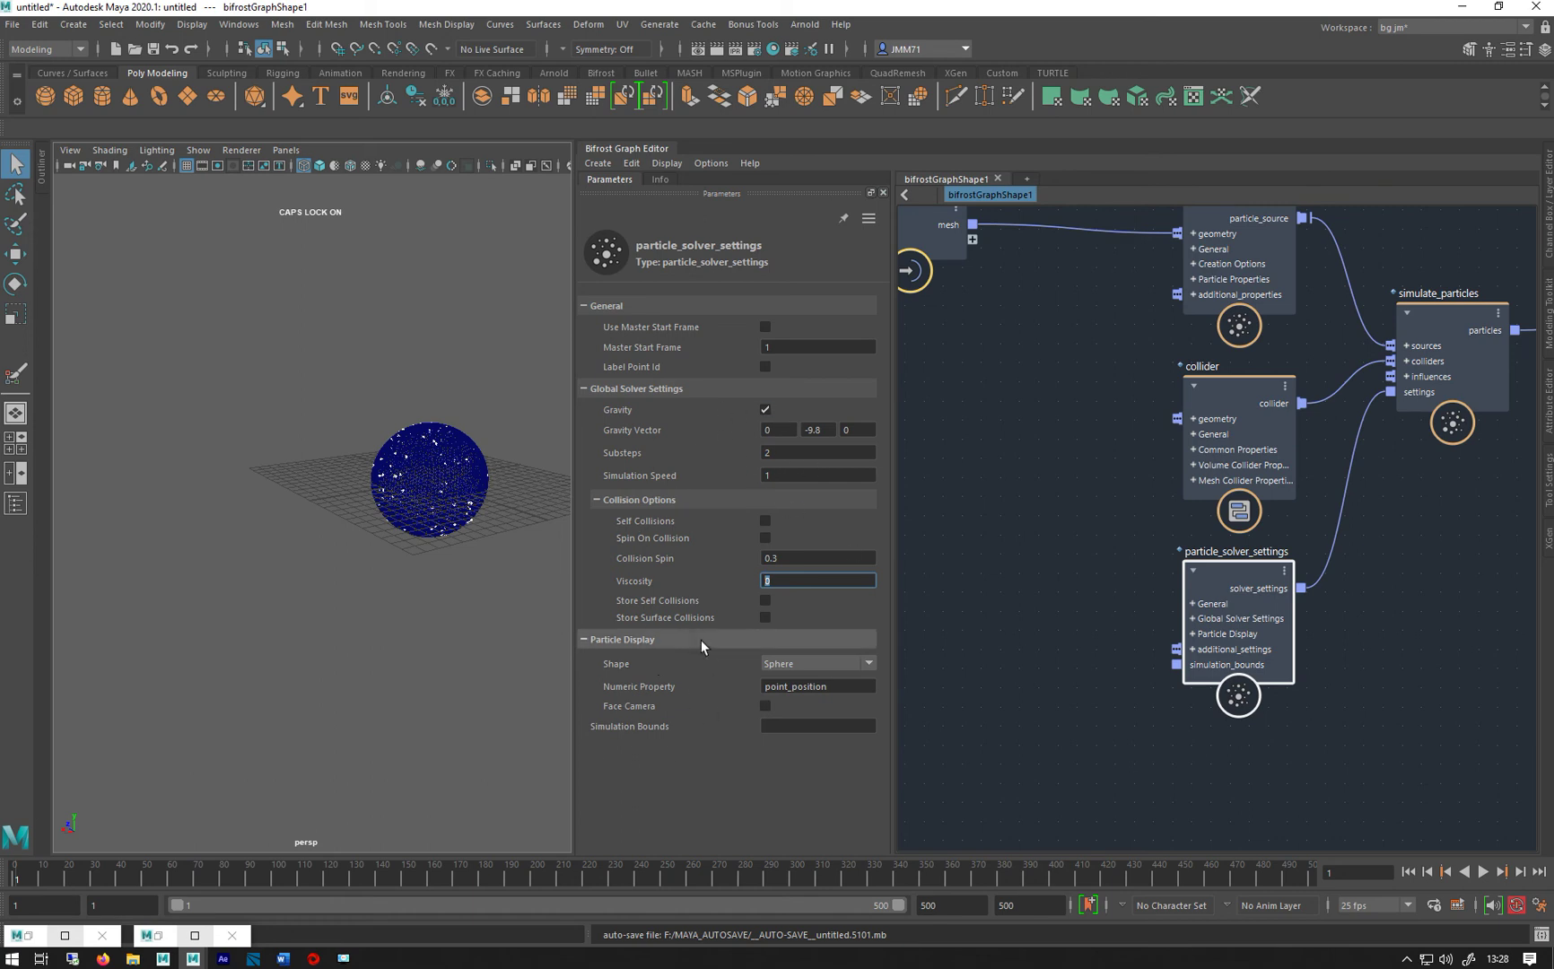
Try Point, then set particle Shape to Disk with Face Camera enabled, and switch to After Effects.
left_click(795, 664)
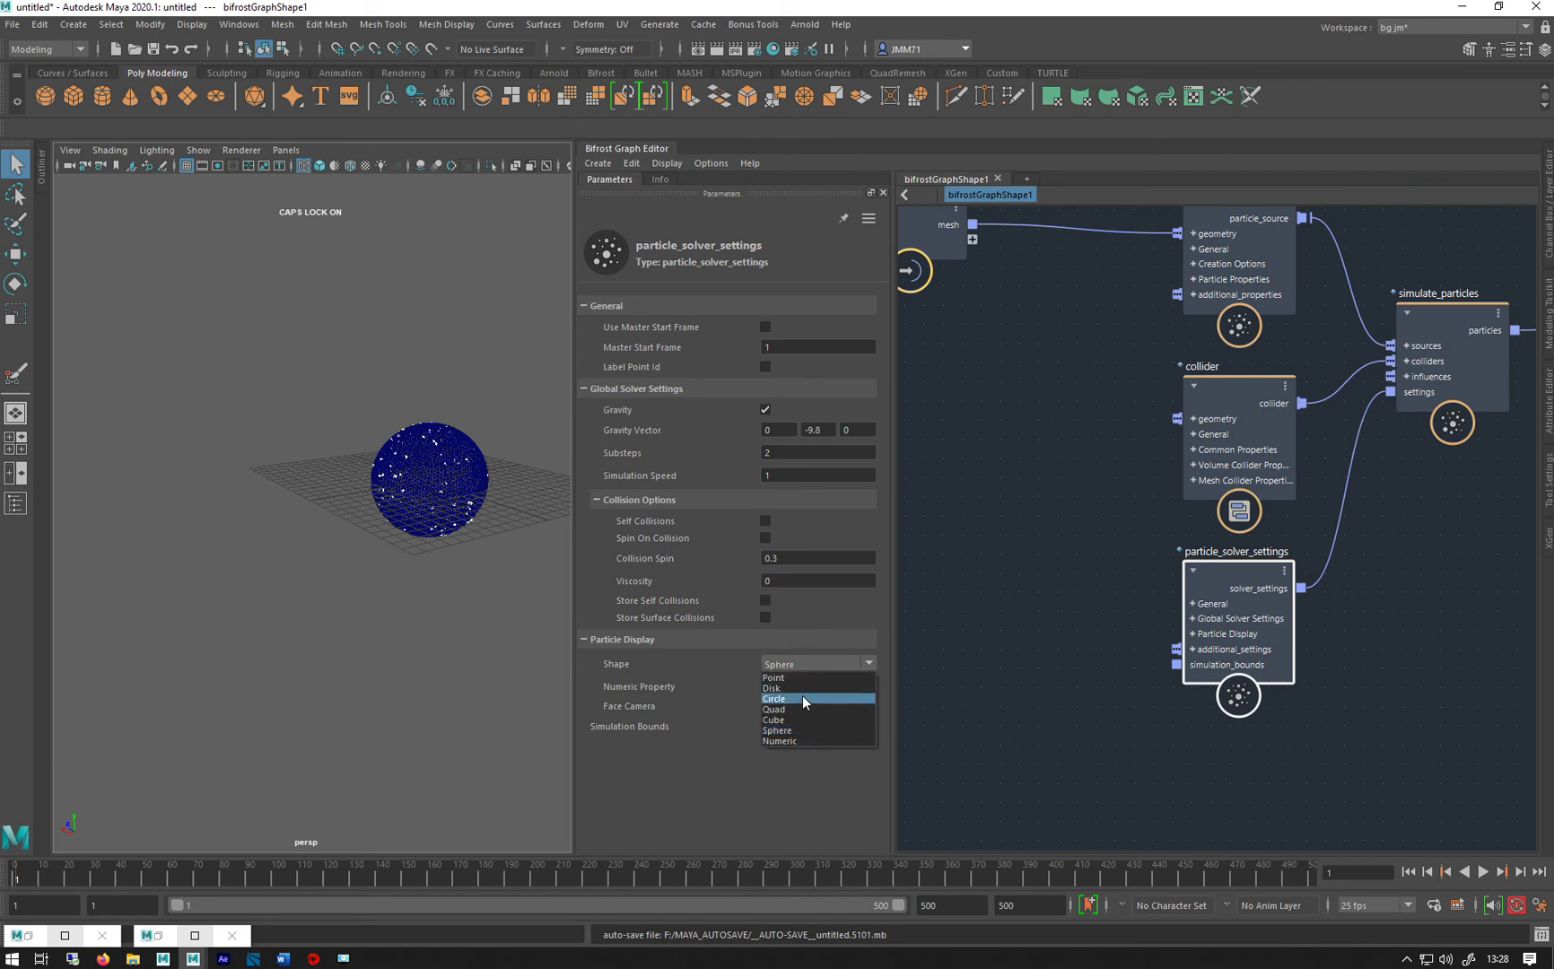
right_click_drag(273, 531, 557, 574, "alt")
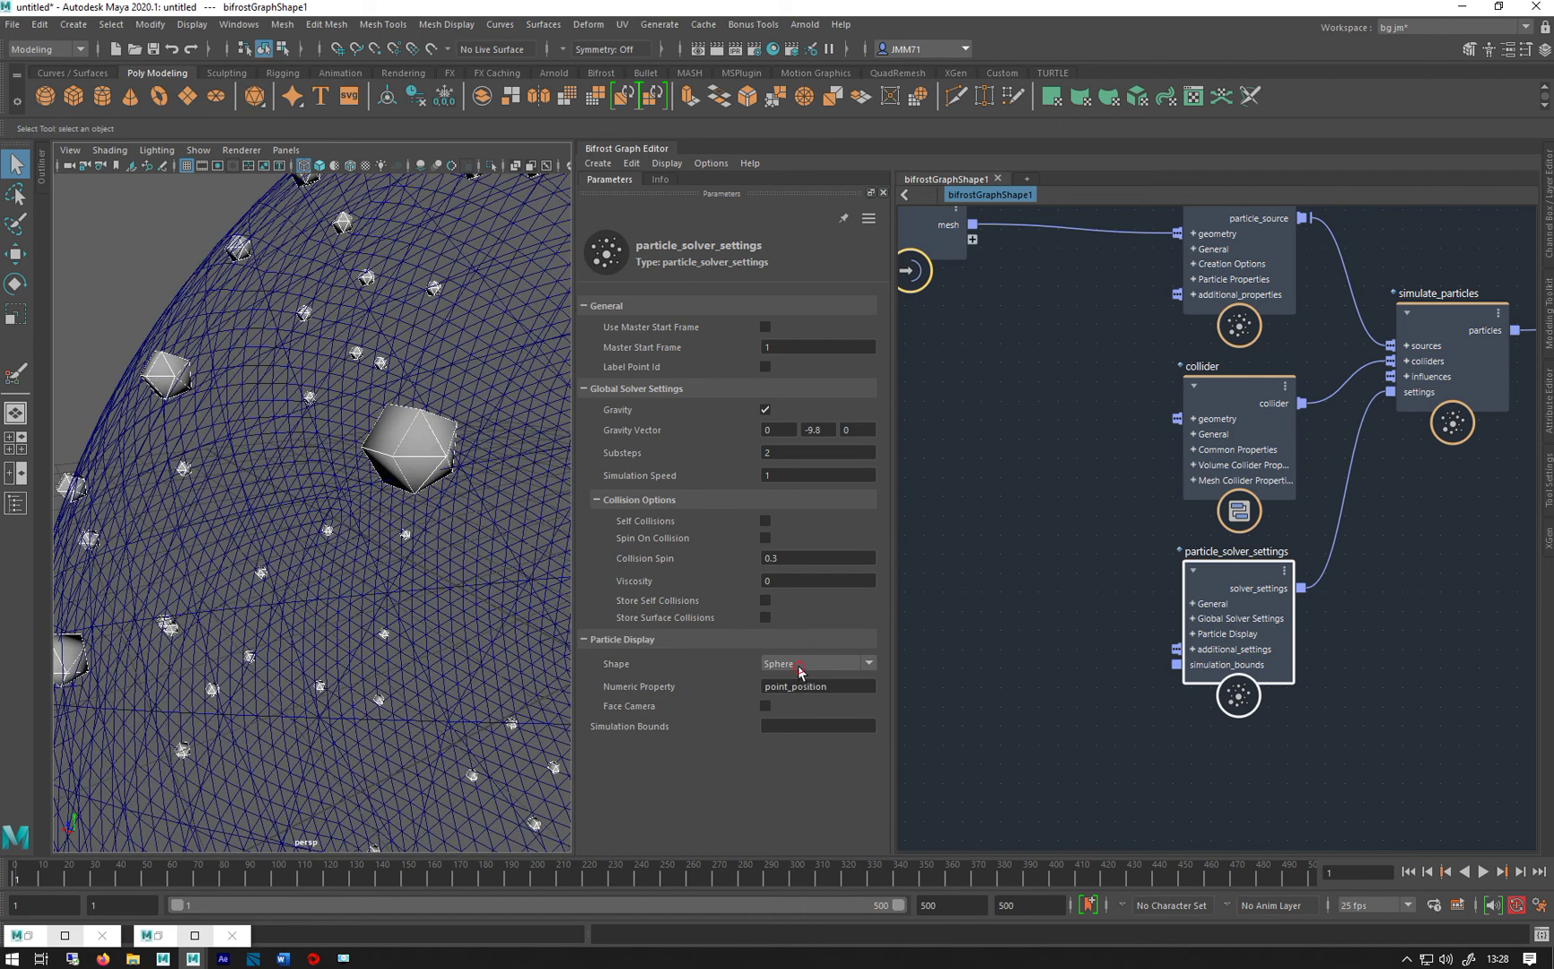
left_click(802, 678)
left_click(798, 686)
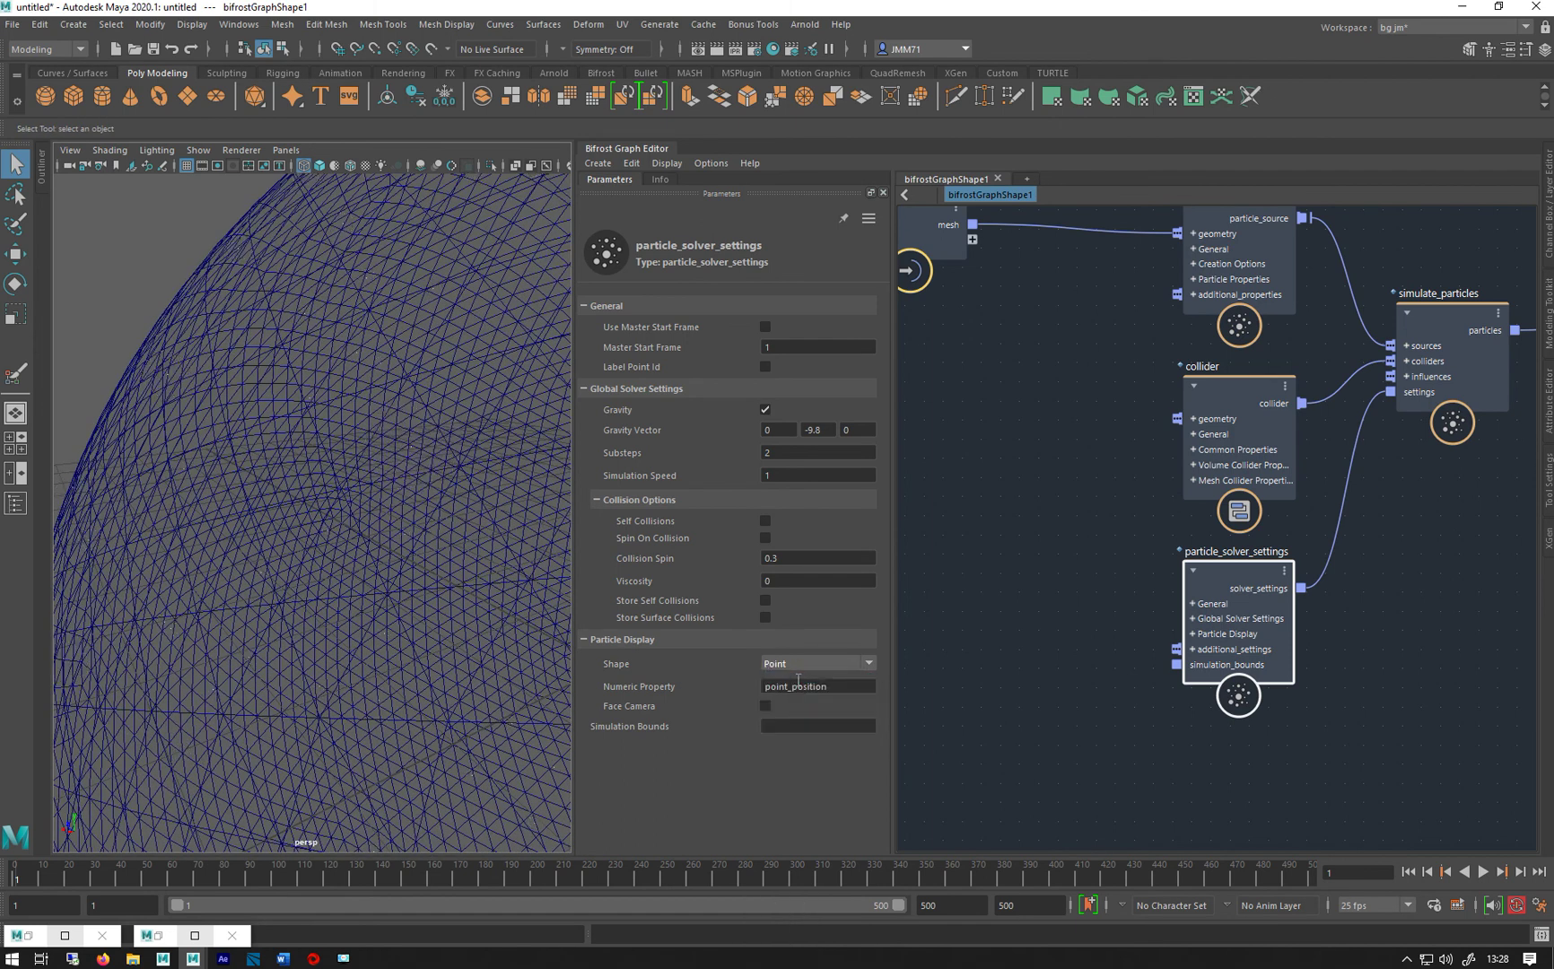
left_click(809, 667)
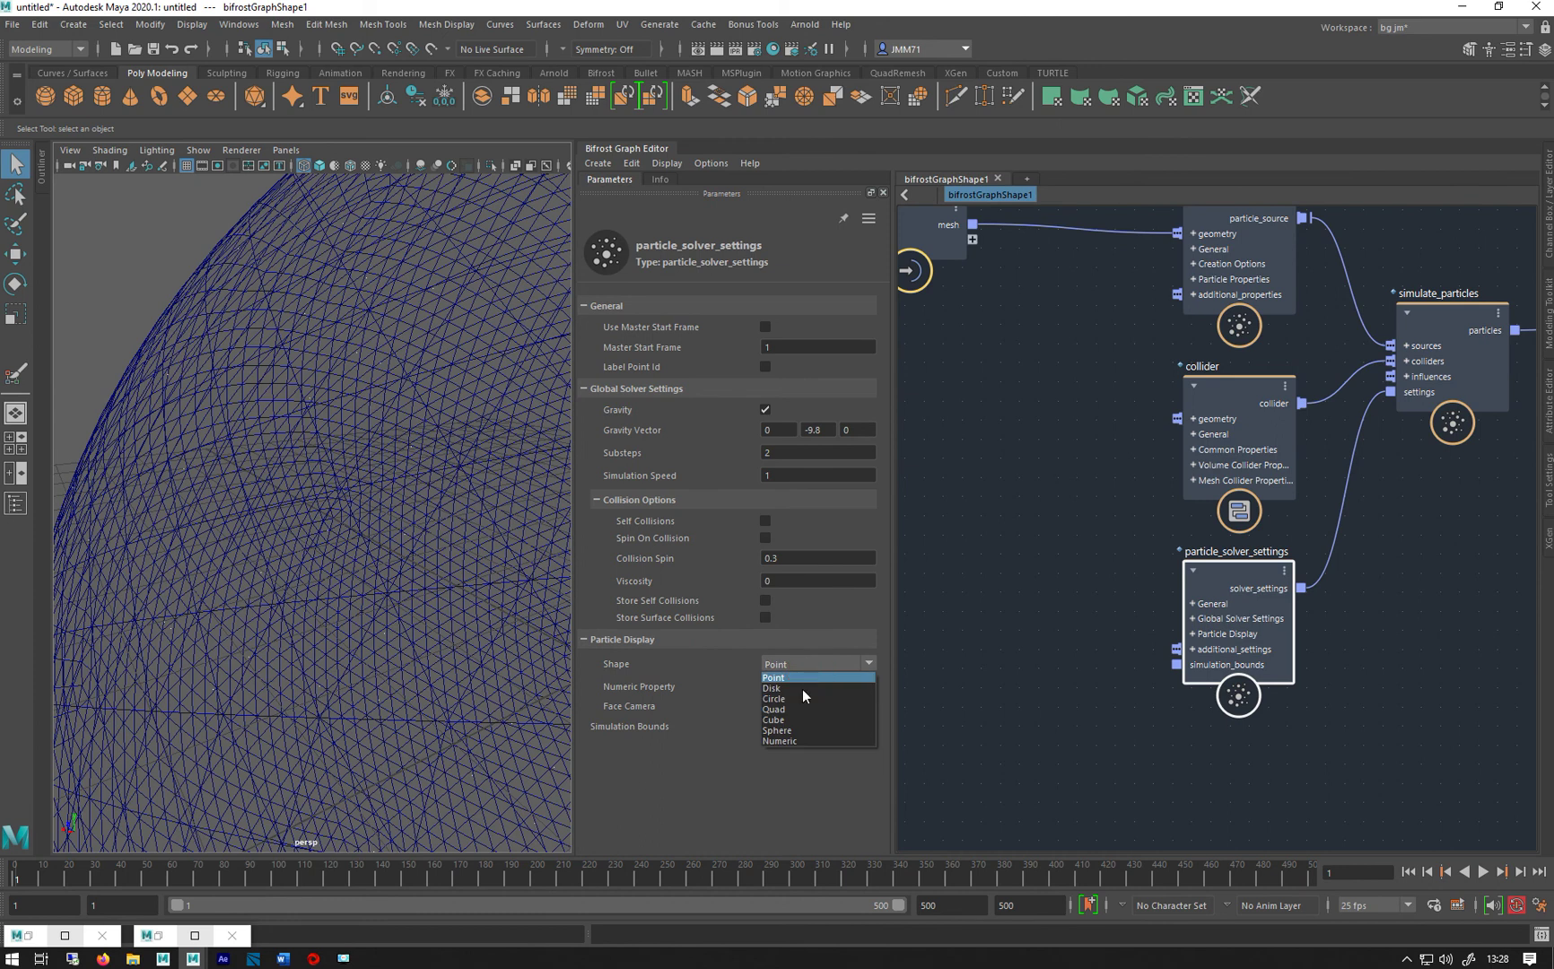
left_click(801, 690)
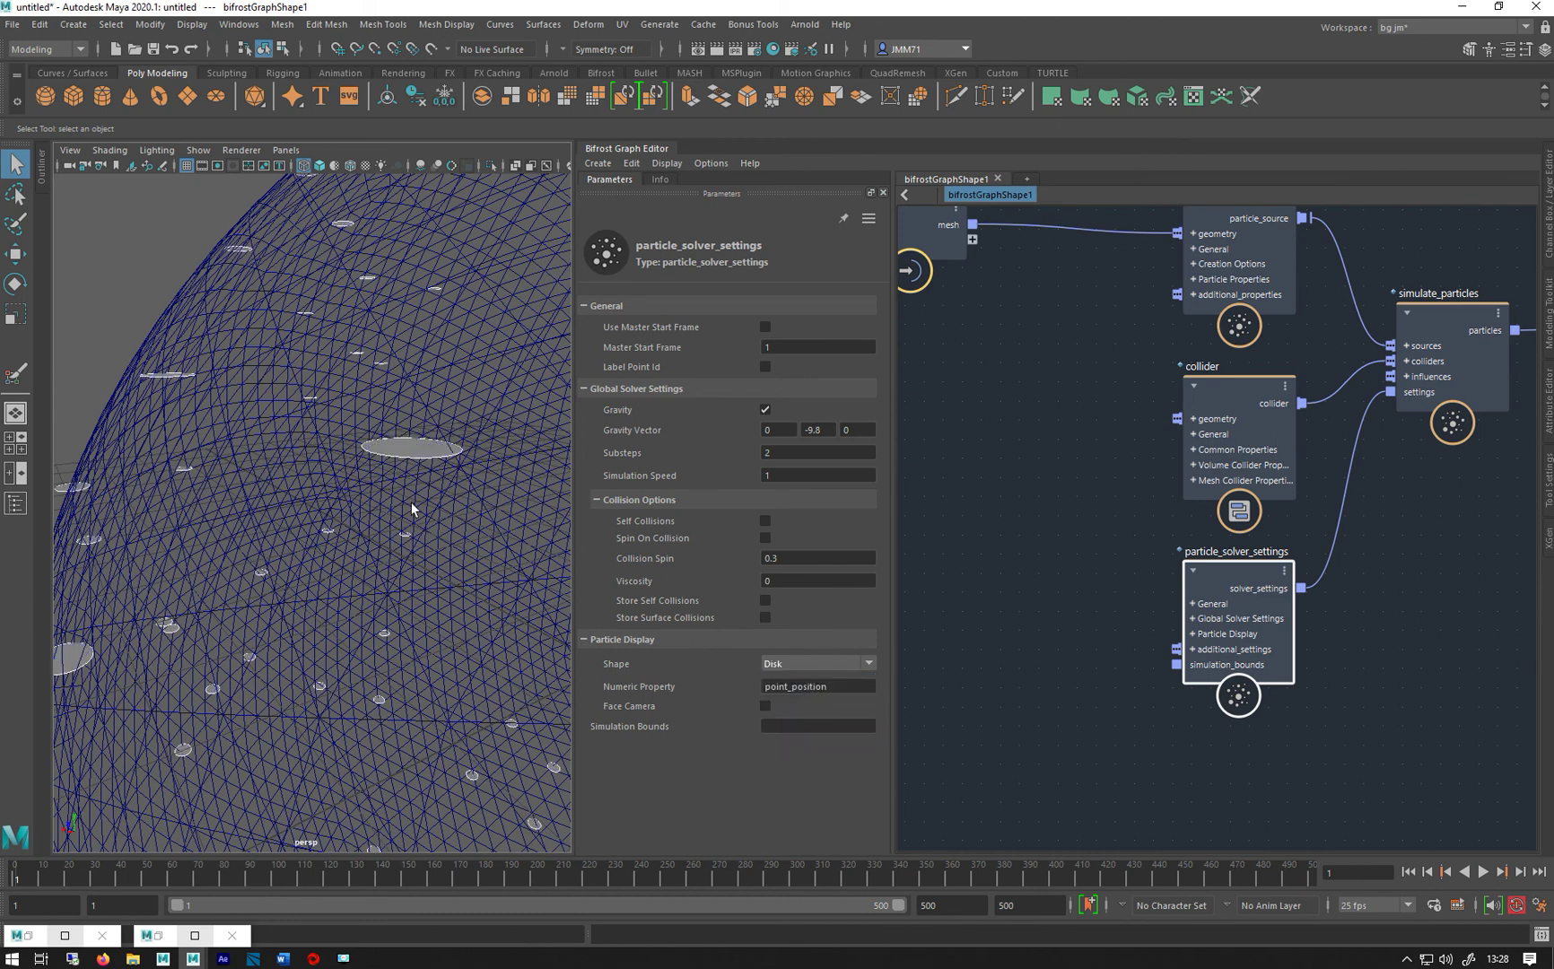
left_click(764, 706)
left_click(813, 668)
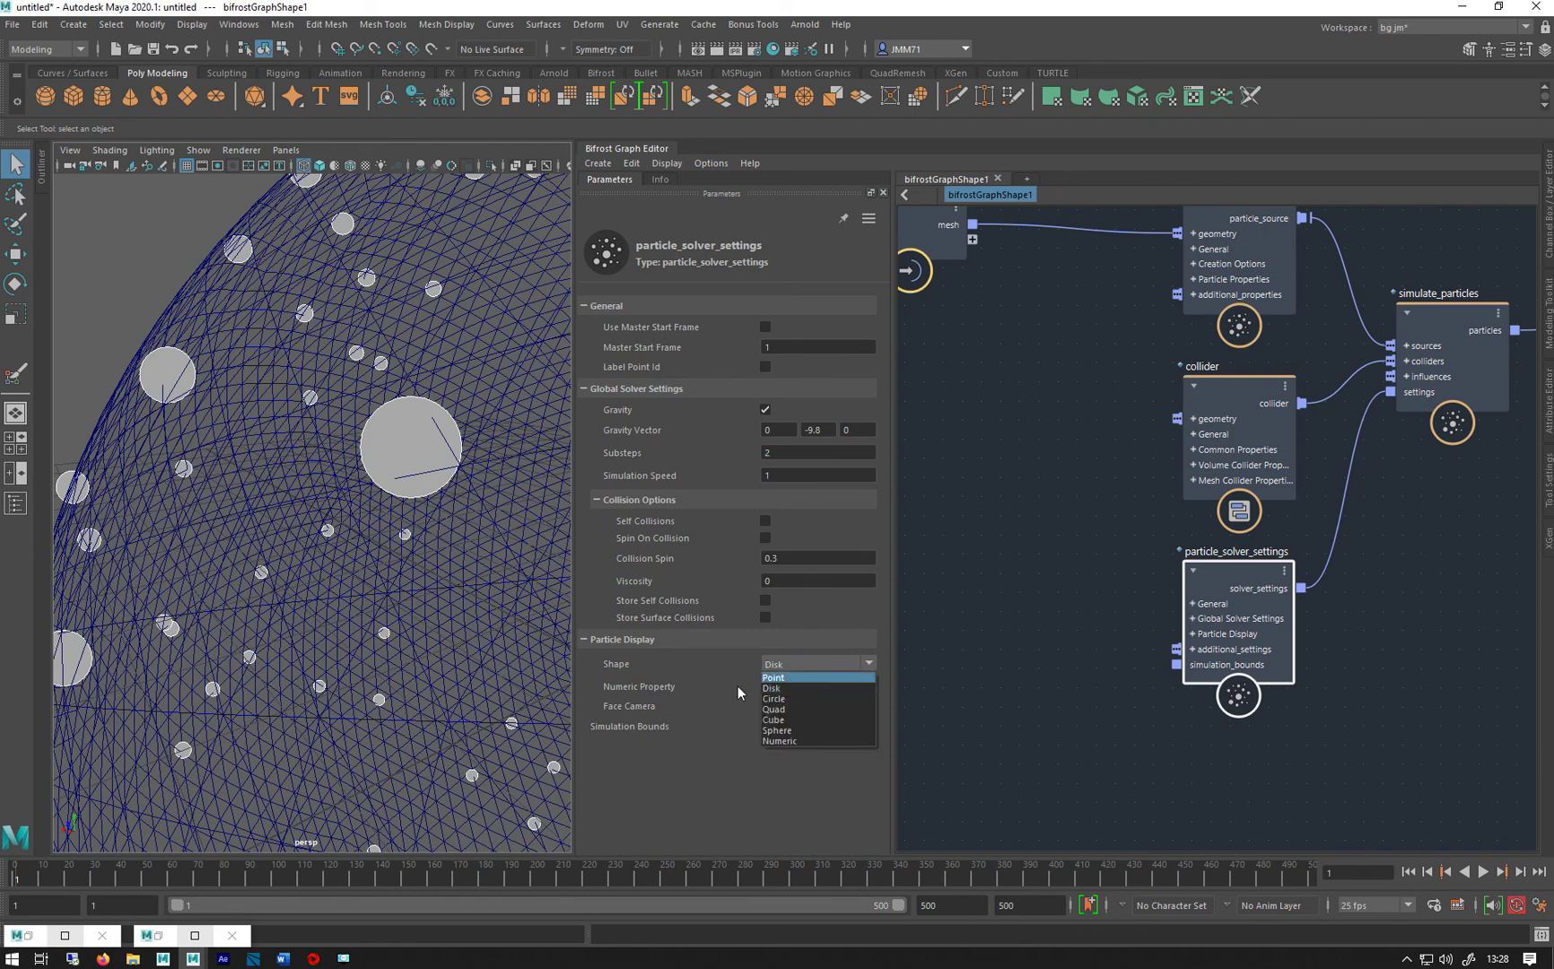
left_click(222, 958)
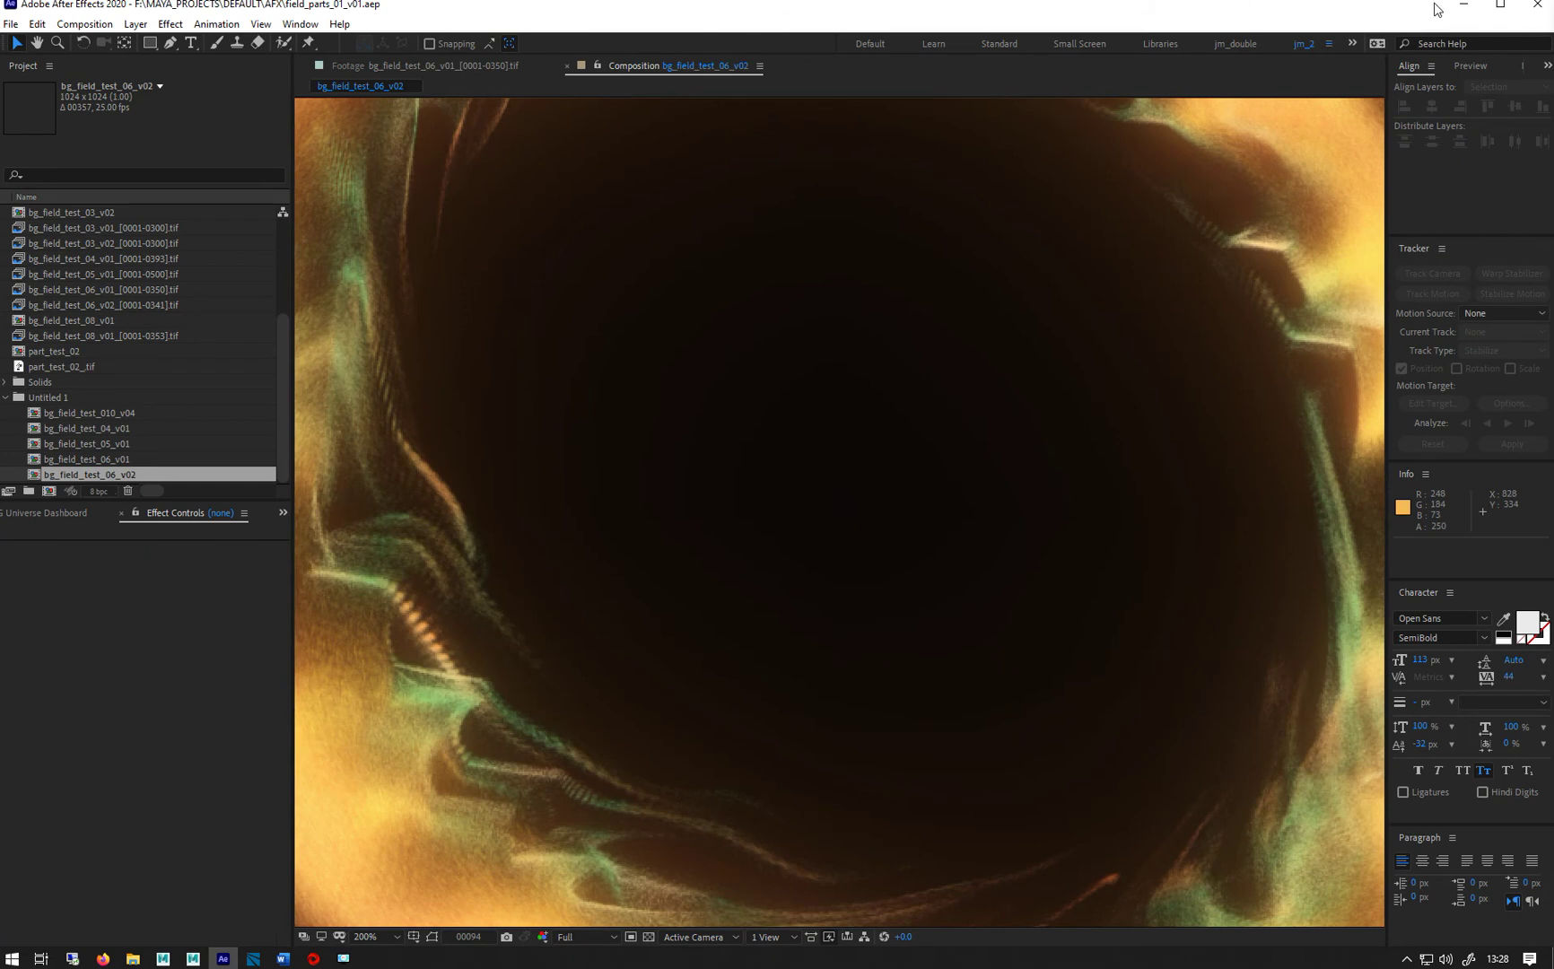
Back in Maya, preview the particle Shape as Circle, Quad and Cube.
left_click(1463, 7)
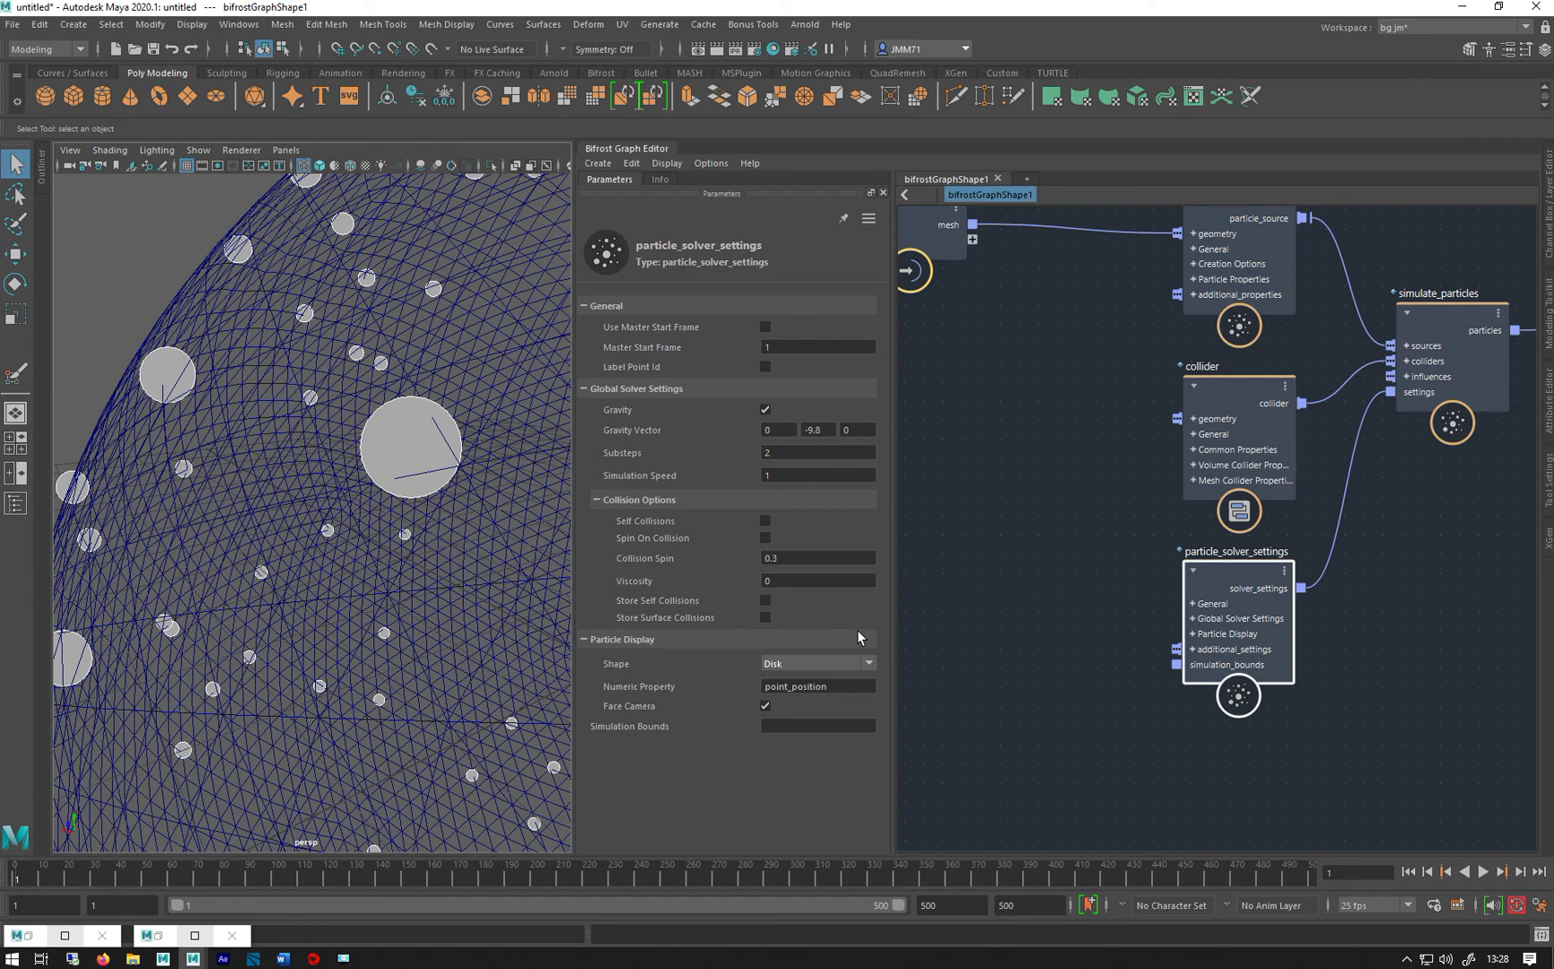
left_click(822, 666)
left_click(804, 698)
left_click(807, 664)
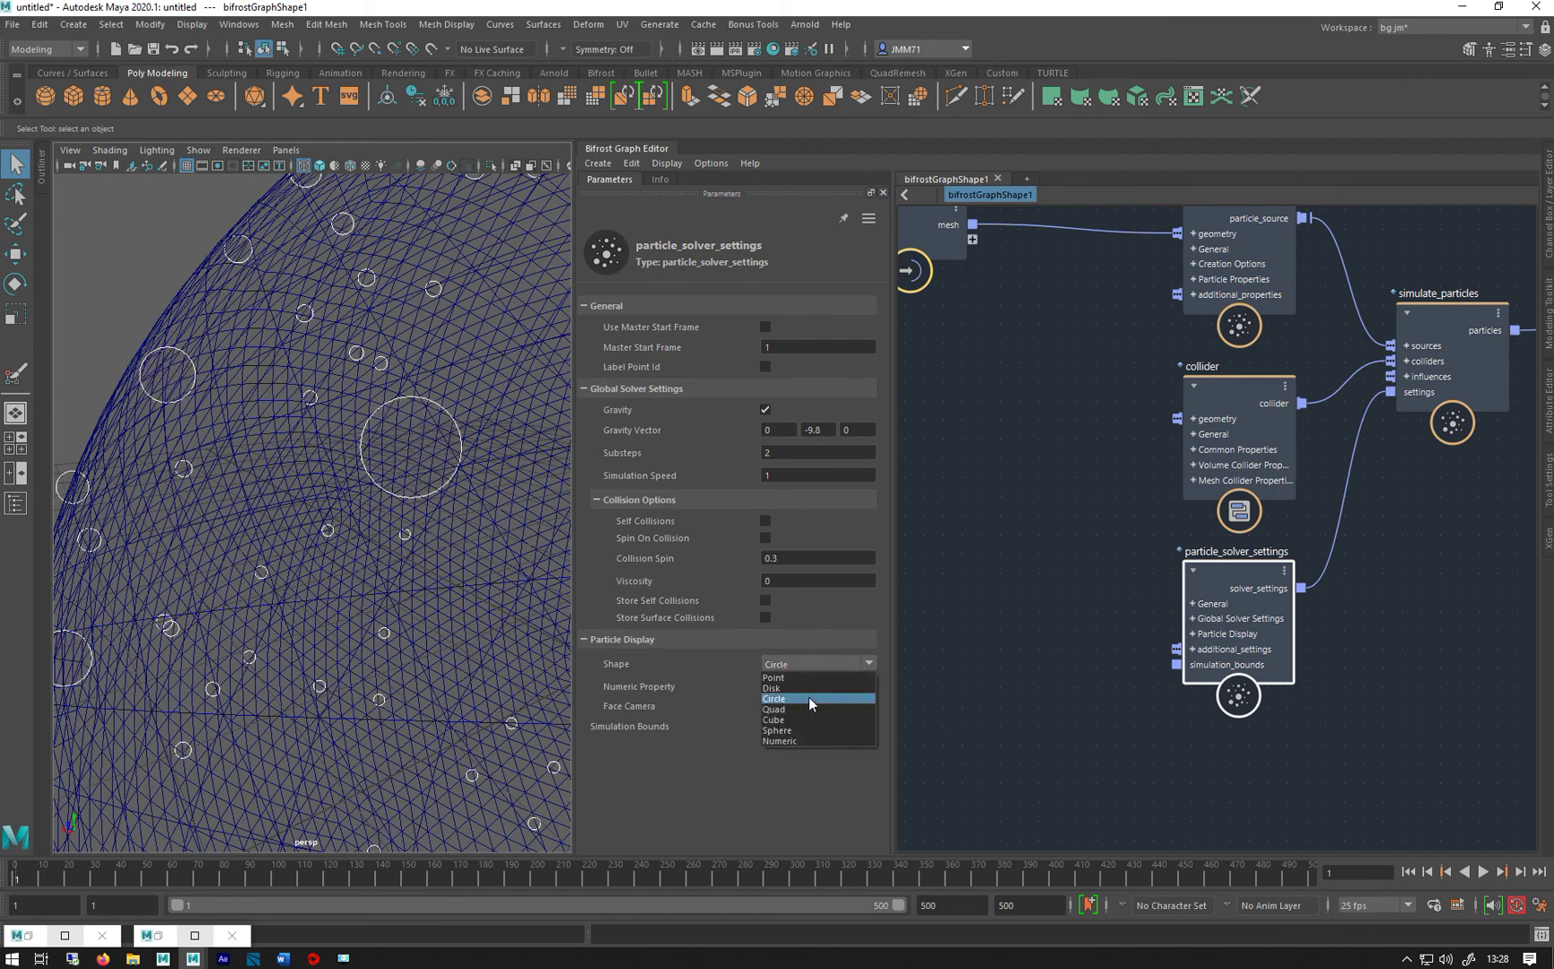
left_click(809, 698)
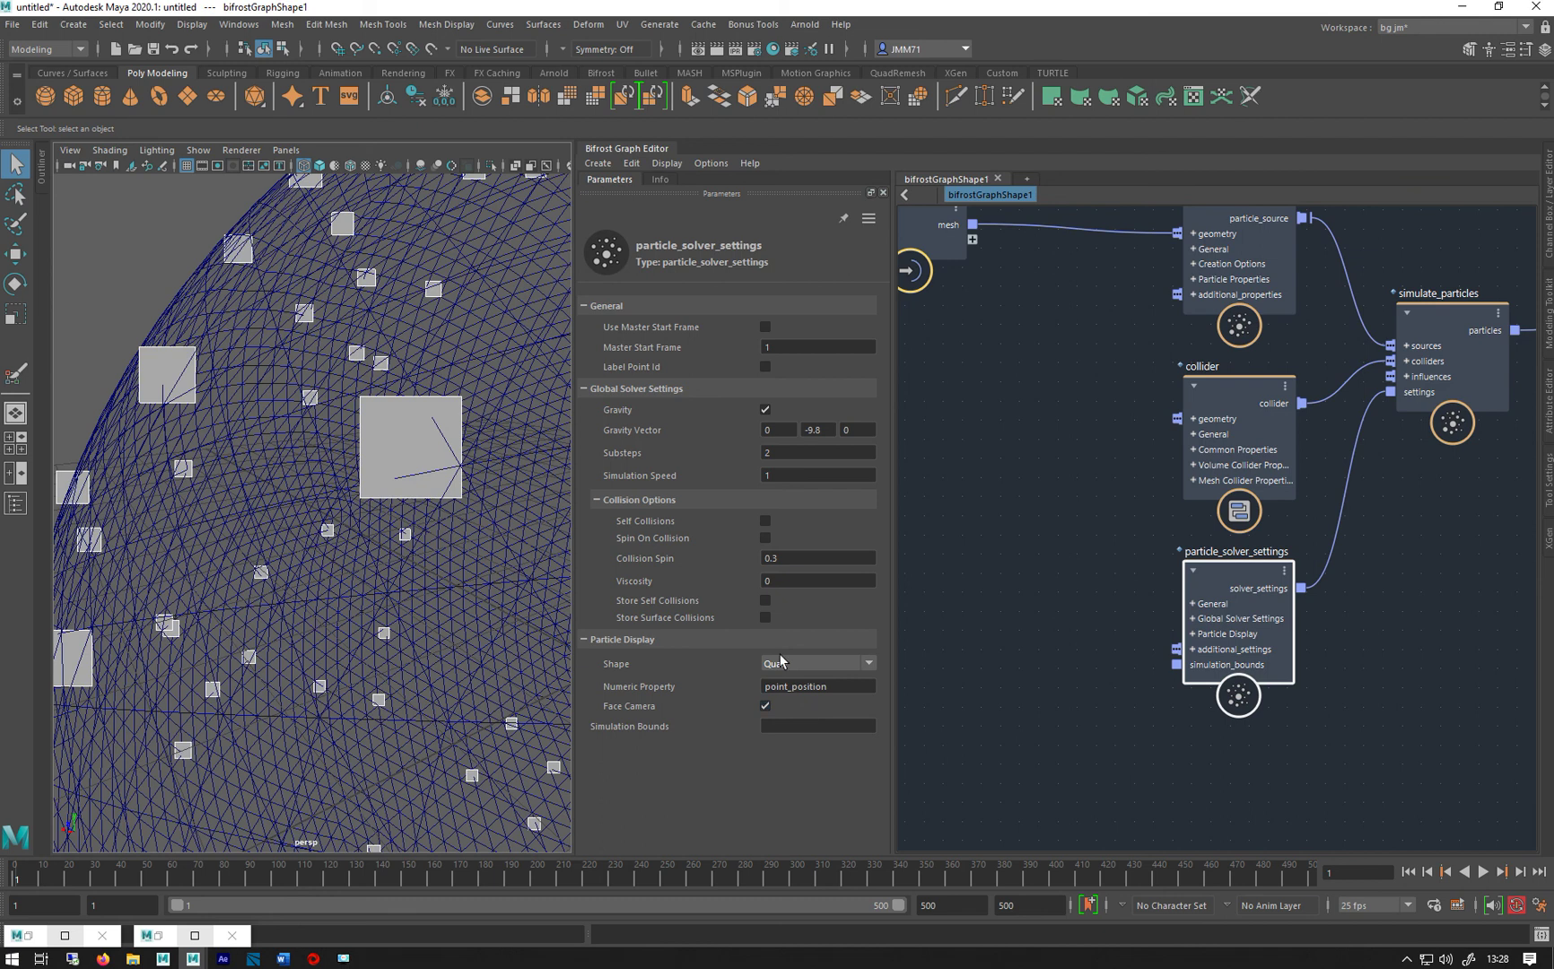
left_click(790, 666)
left_click(783, 720)
Preview Sphere and Numeric shapes, then set the particle Shape back to Disk.
left_click(784, 669)
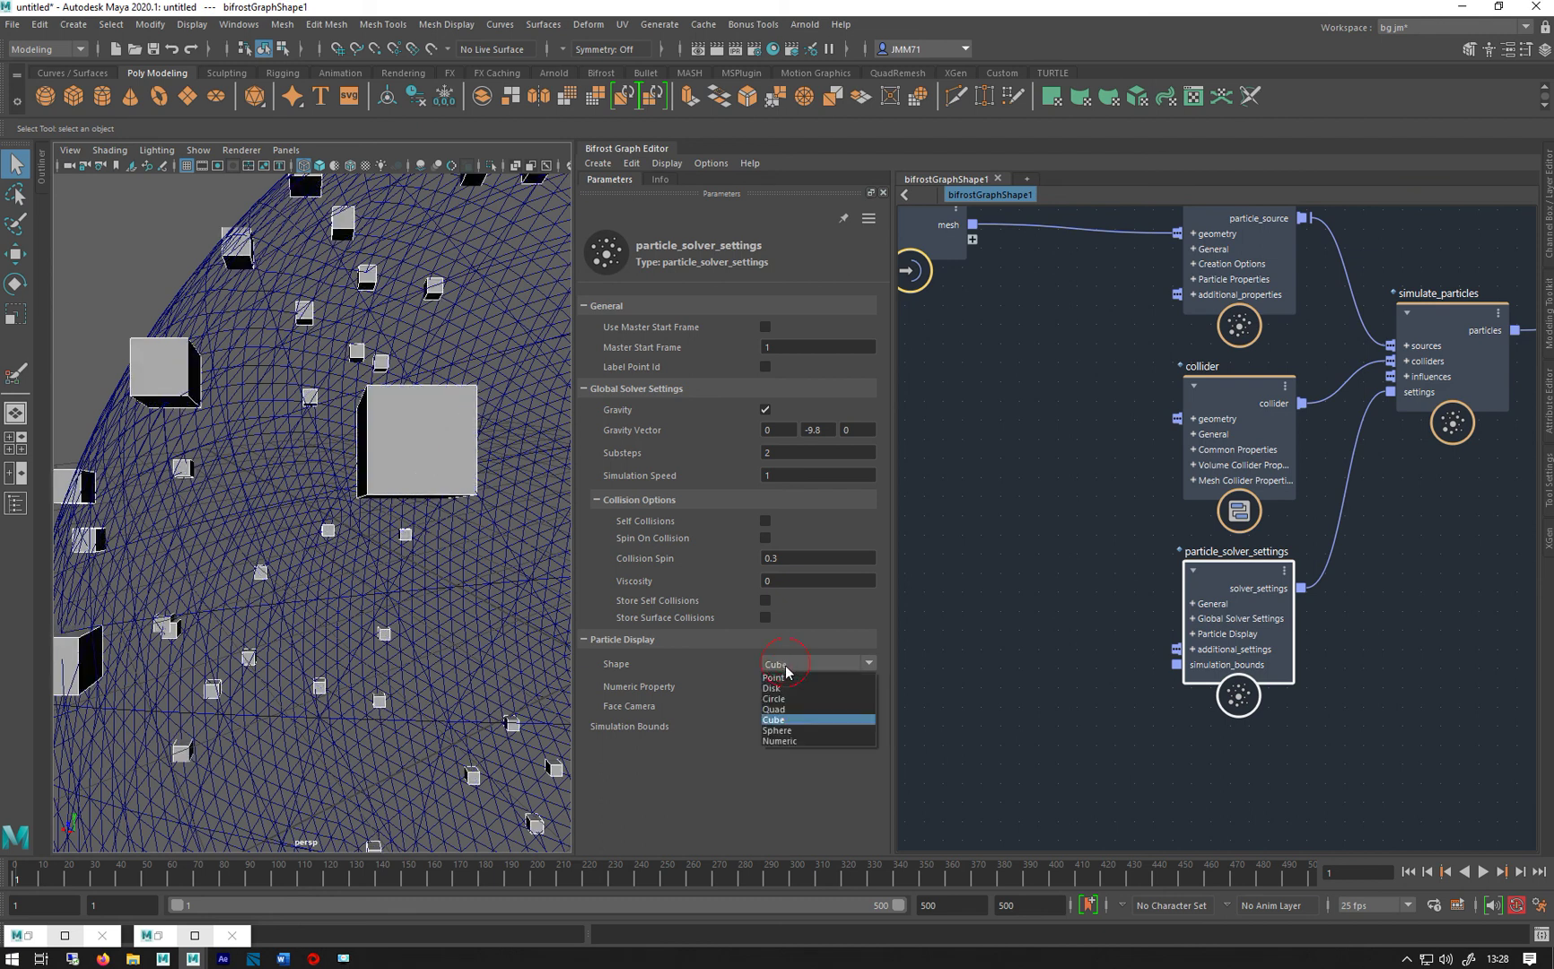
left_click(783, 729)
left_click(815, 669)
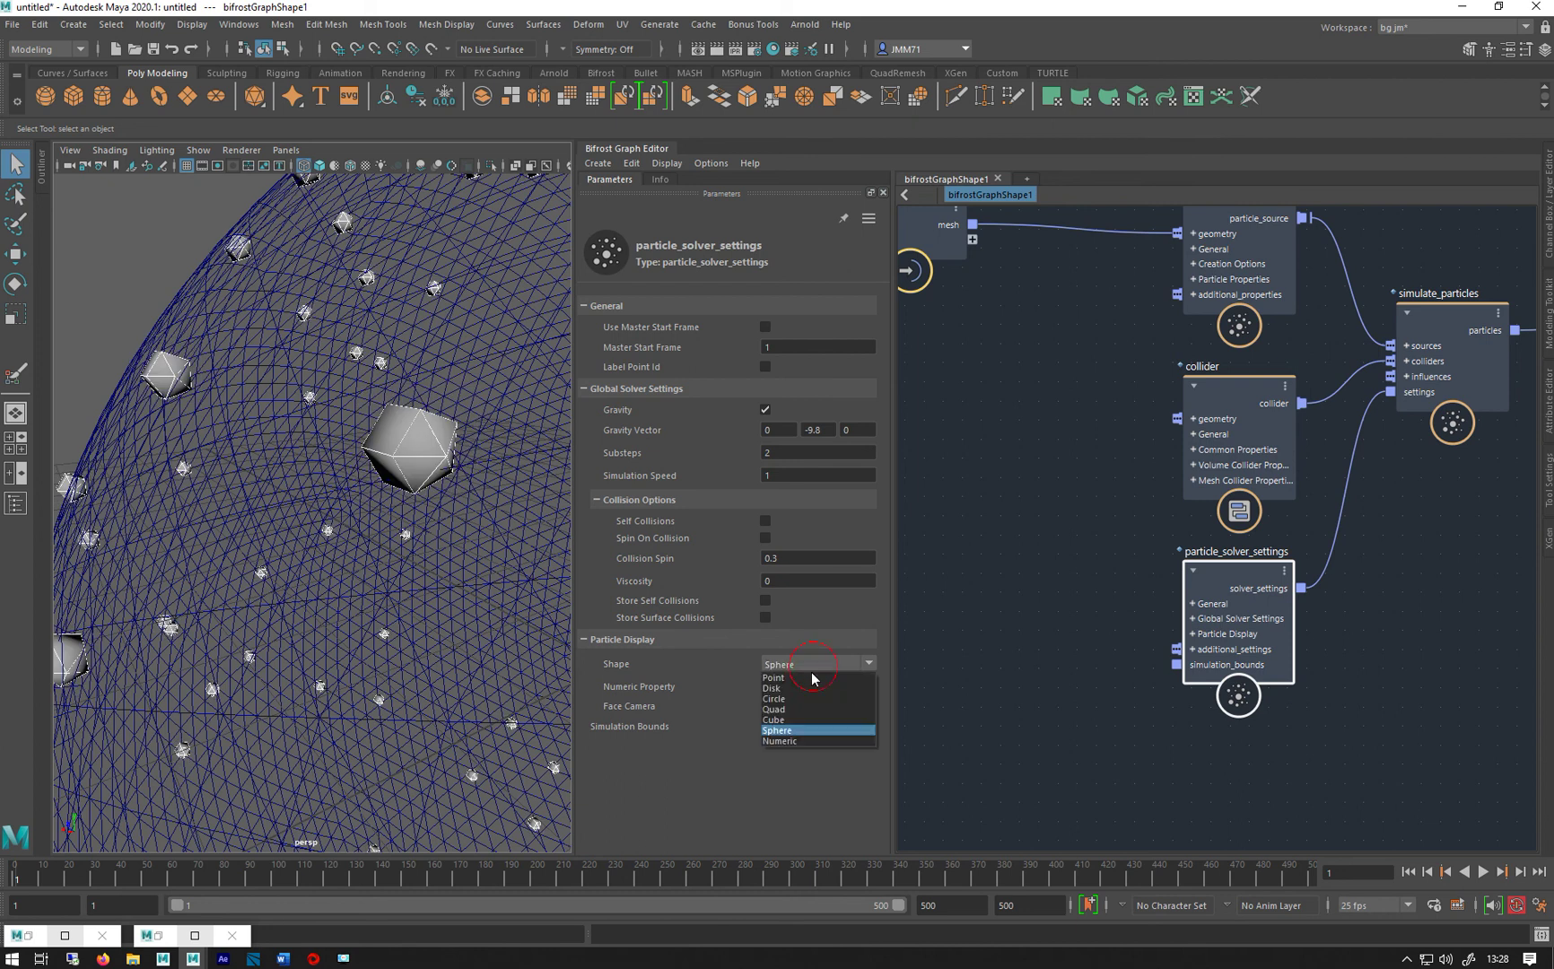
left_click(800, 737)
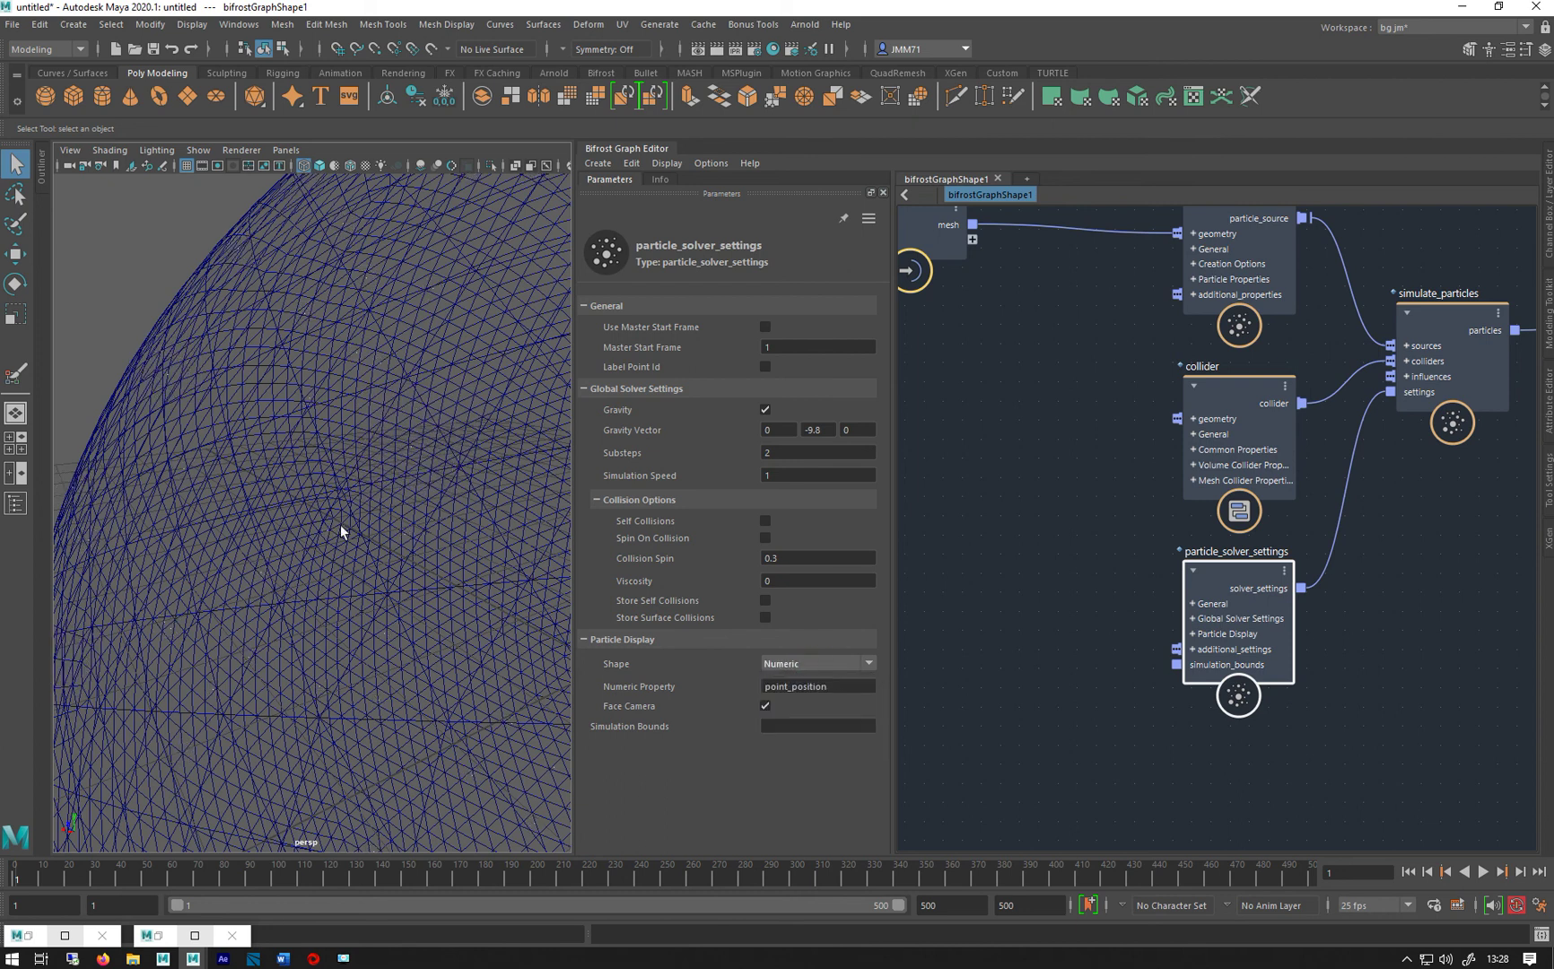
left_click(772, 666)
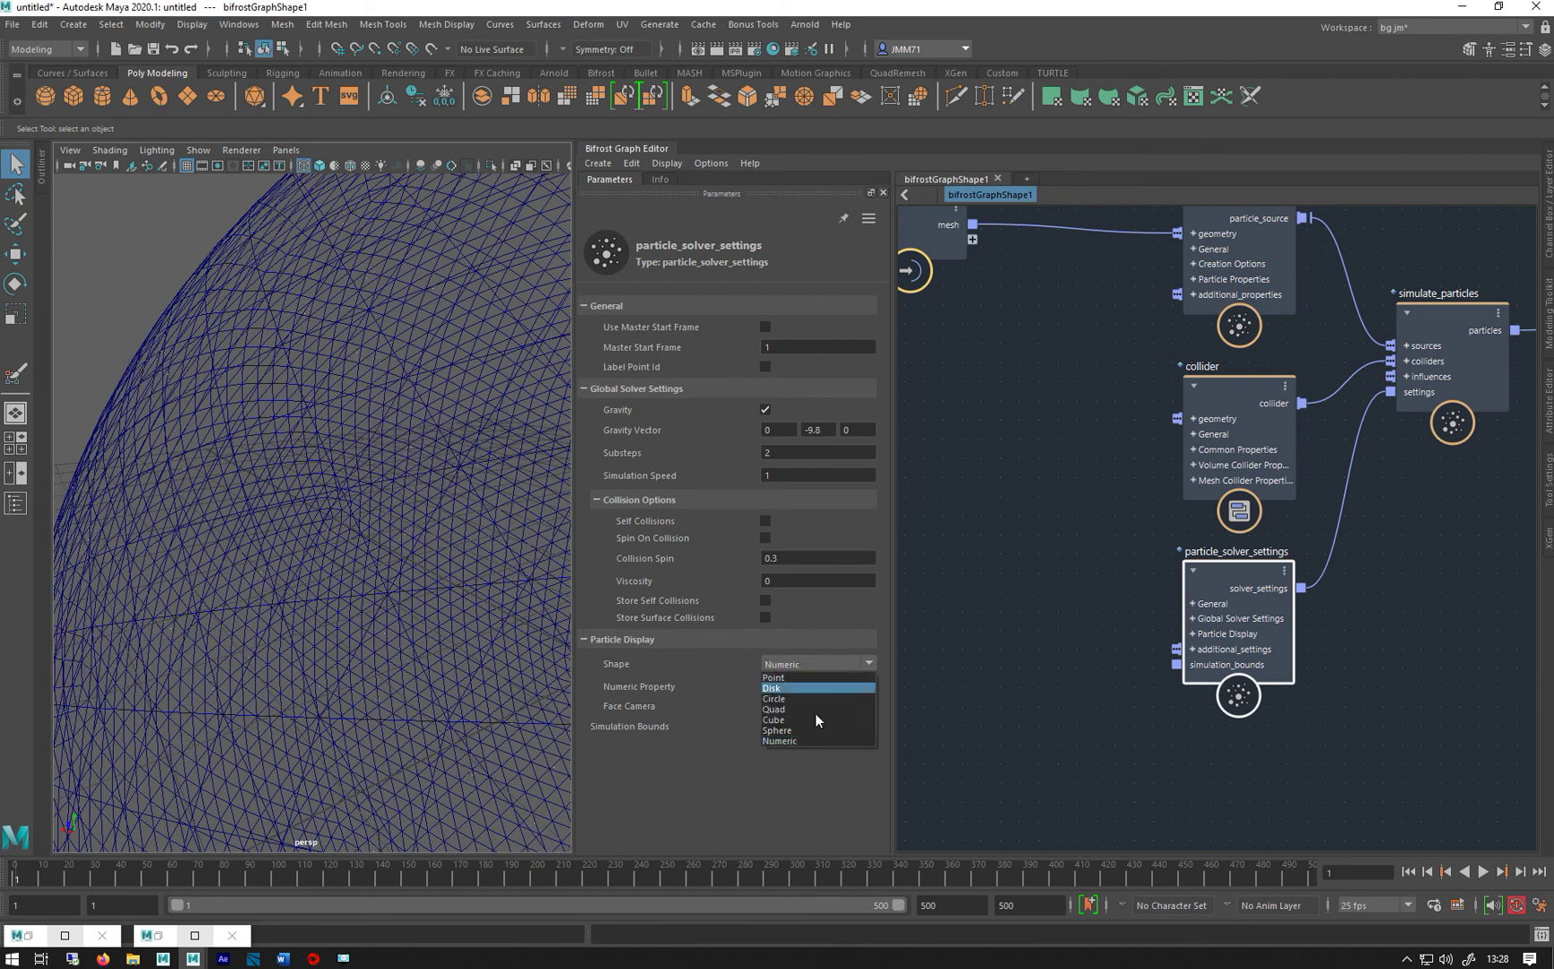
left_click(773, 689)
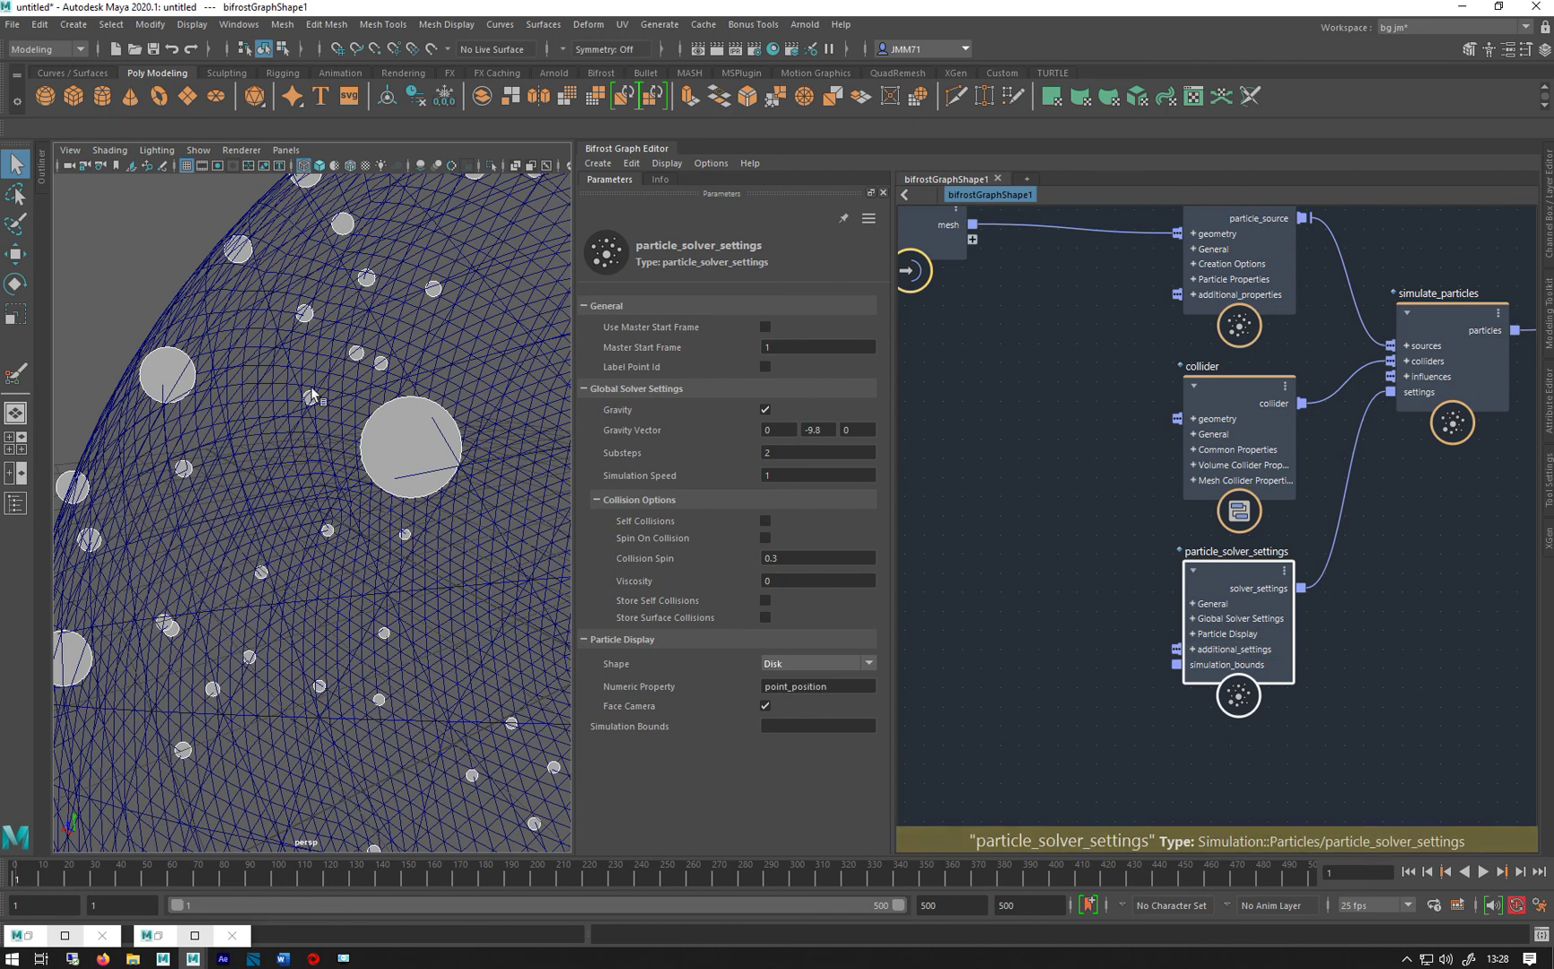
middle_click_drag(992, 560, 962, 559)
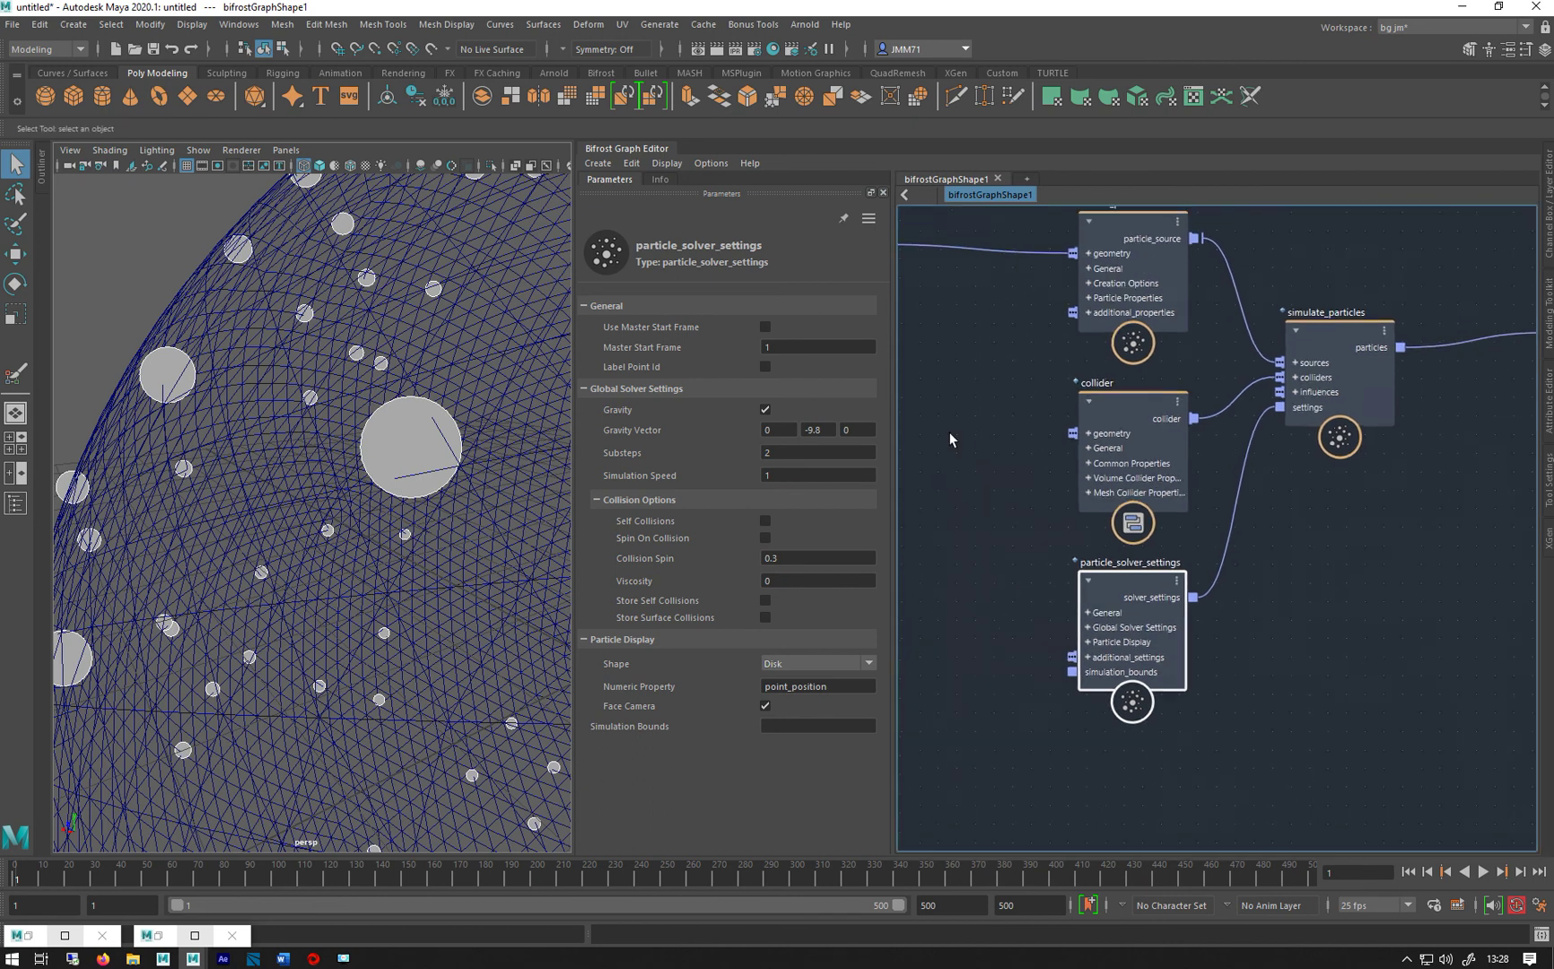
Select the source_particles node, frame all graph nodes, and pull back to see the whole sphere.
middle_click_drag(947, 405, 978, 538)
middle_click_drag(1390, 642, 1418, 543)
left_click(1166, 482)
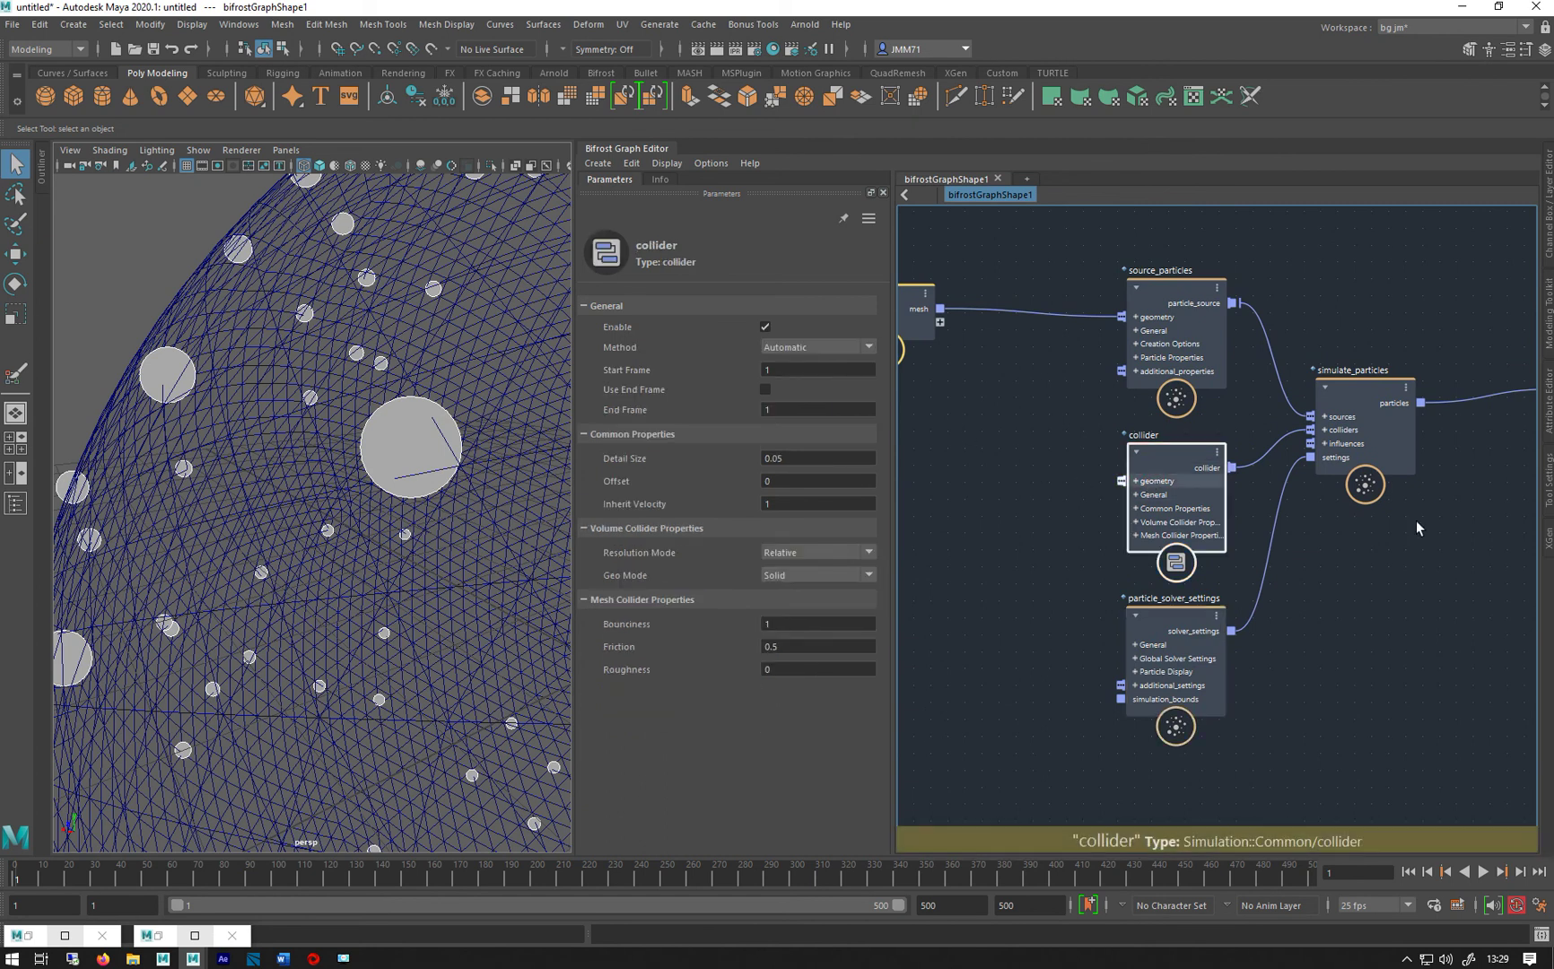
scroll(1418, 538, "down", 3)
scroll(1416, 559, "up", 3)
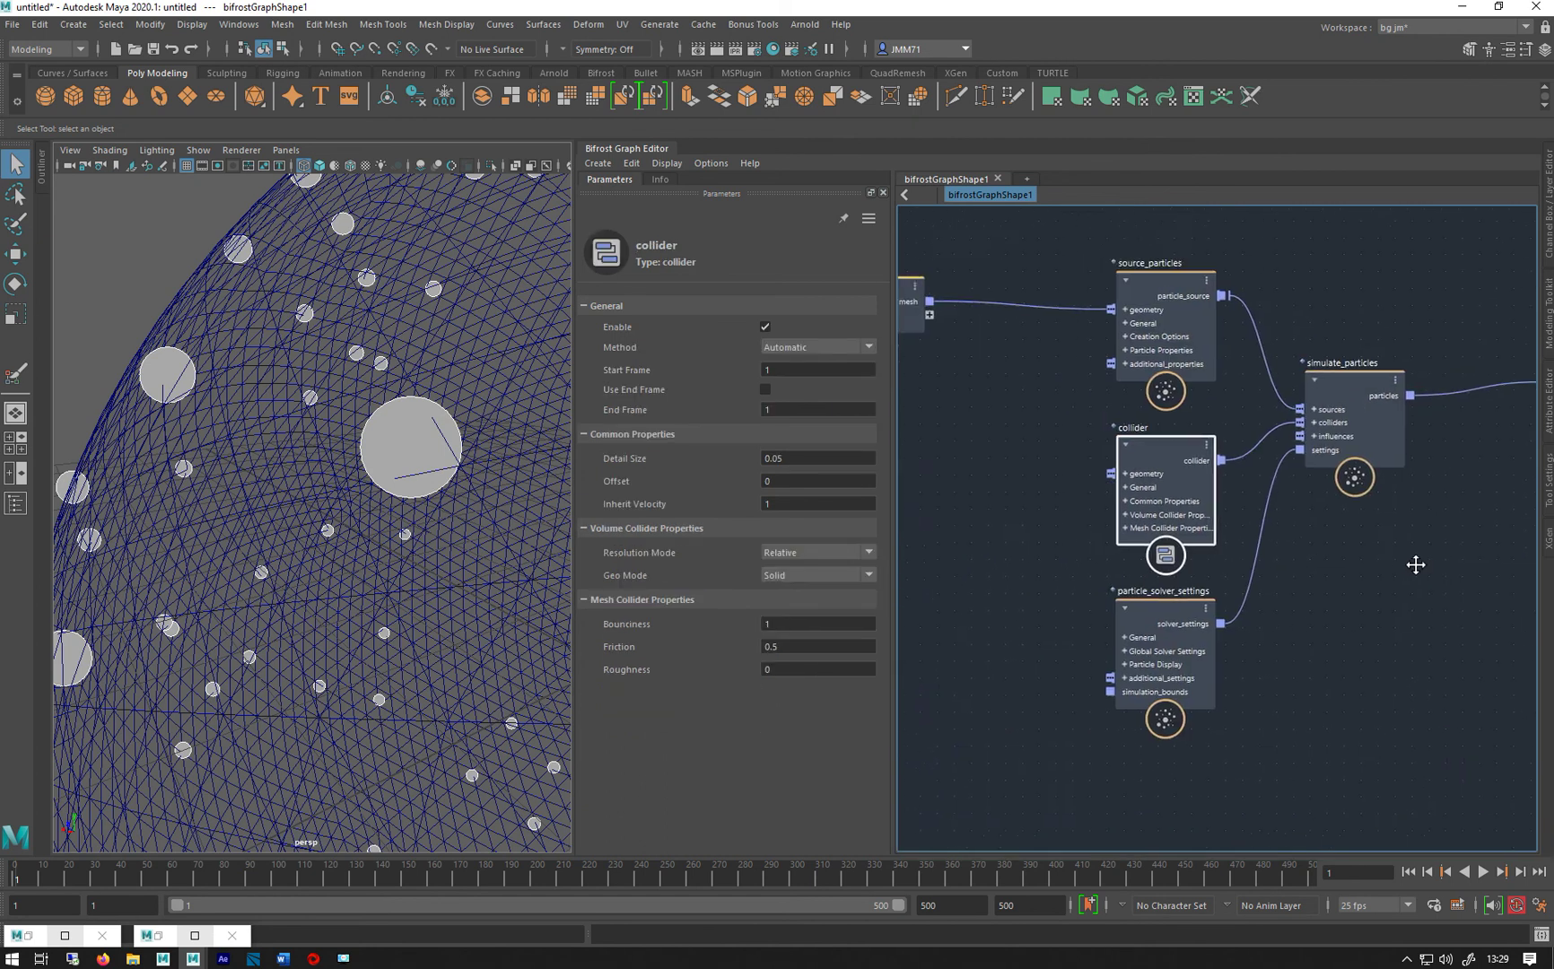
left_click(1142, 305)
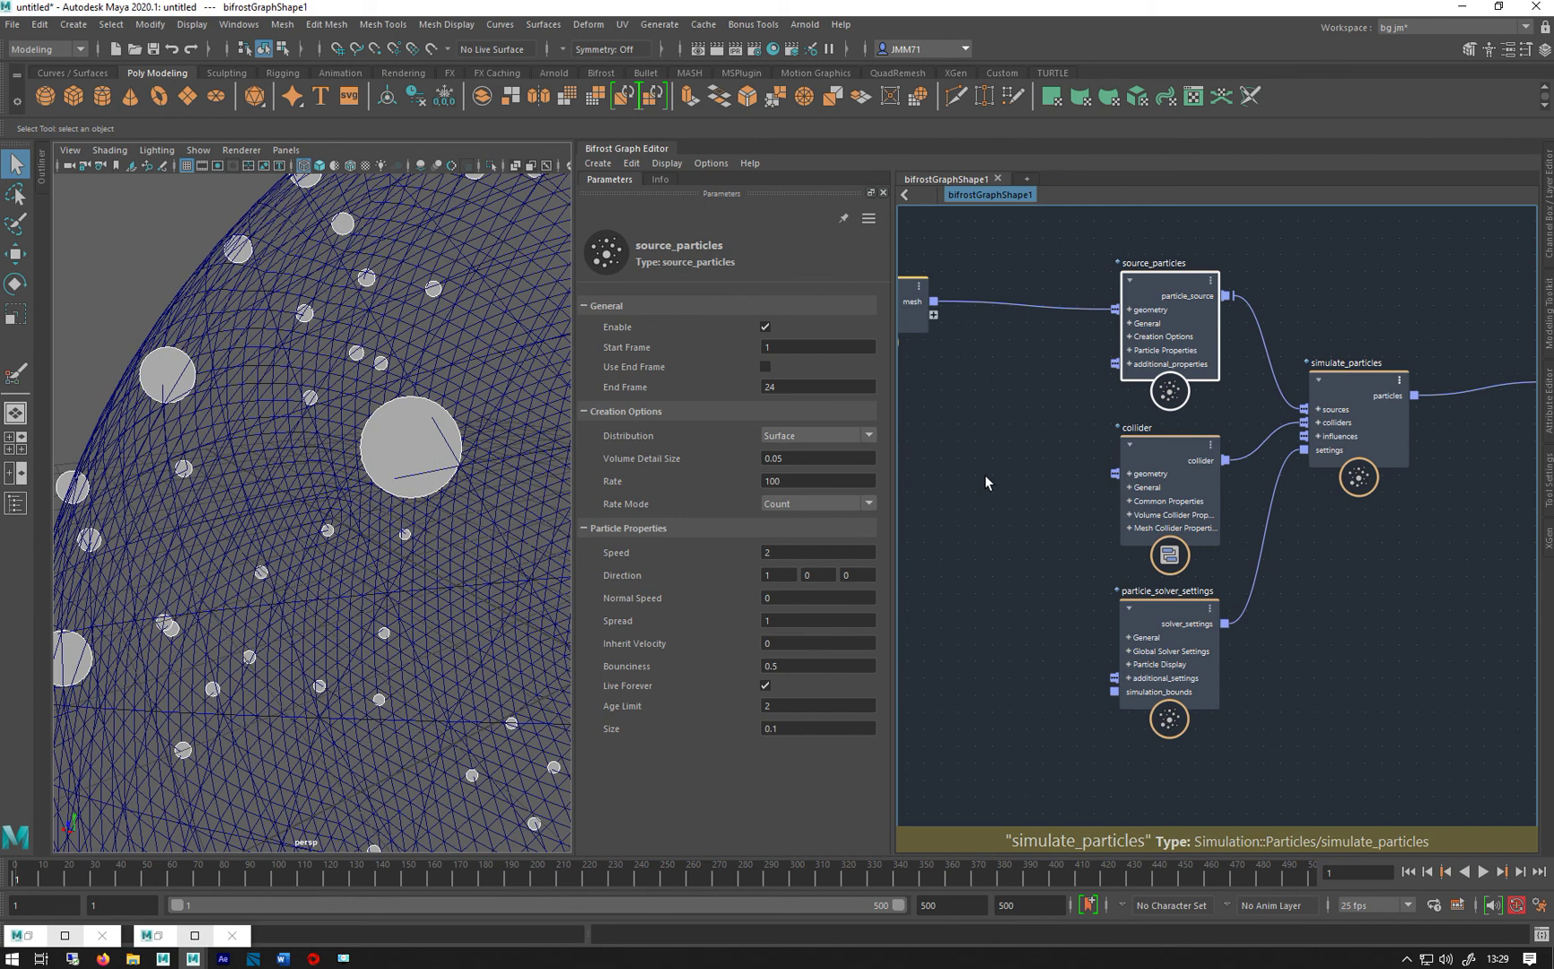
key("a")
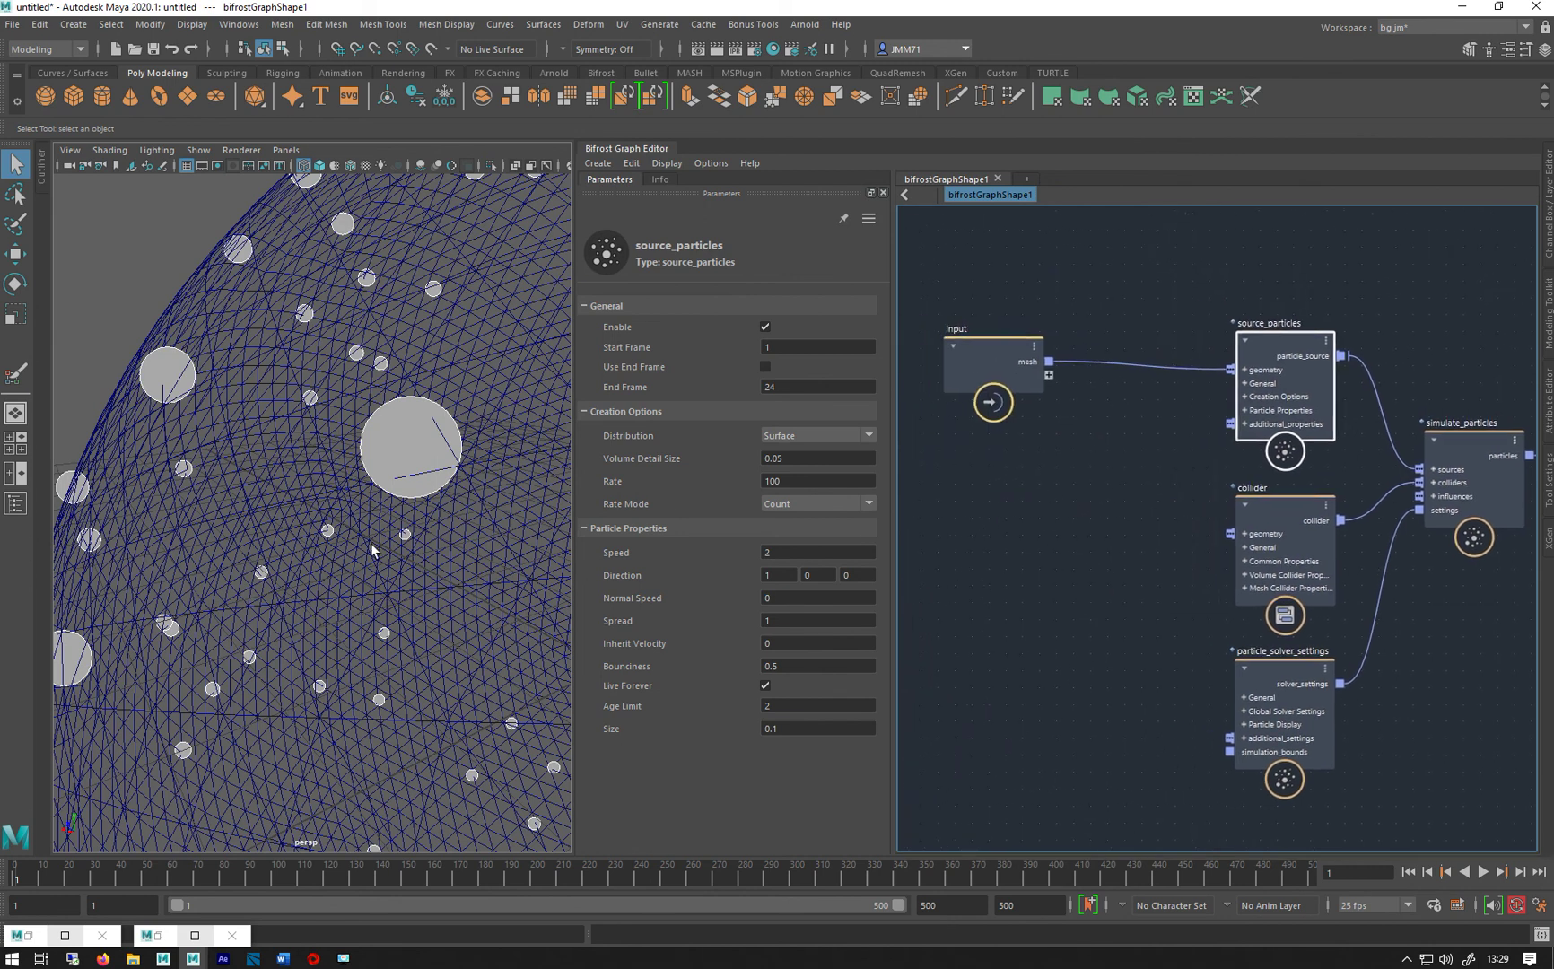
right_click_drag(371, 543, 264, 545, "alt")
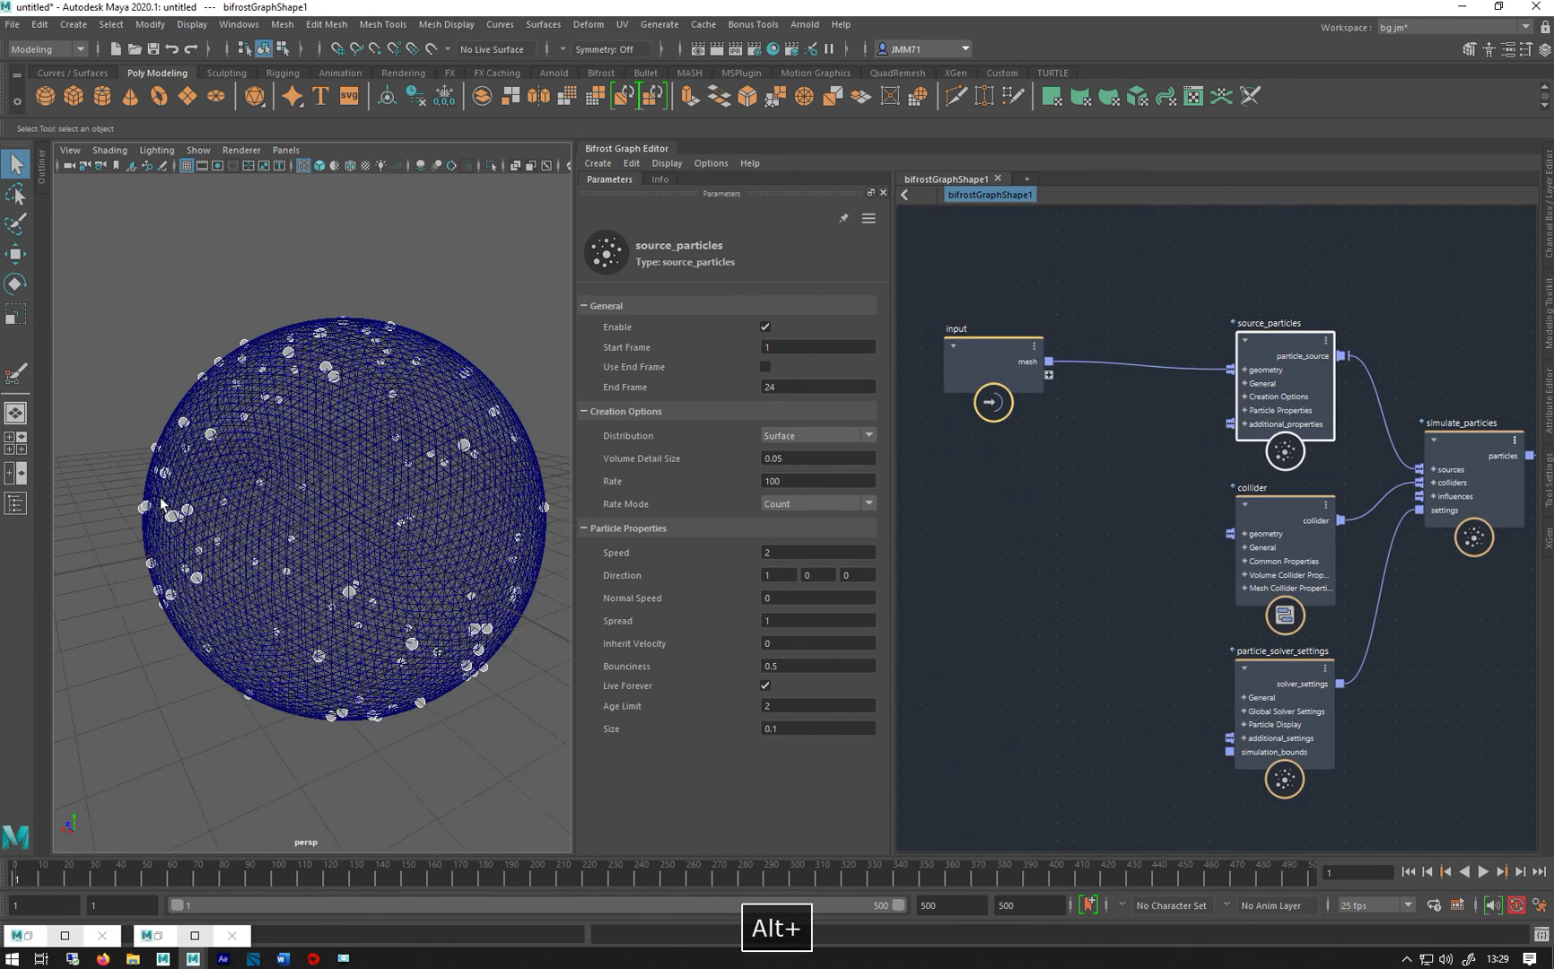